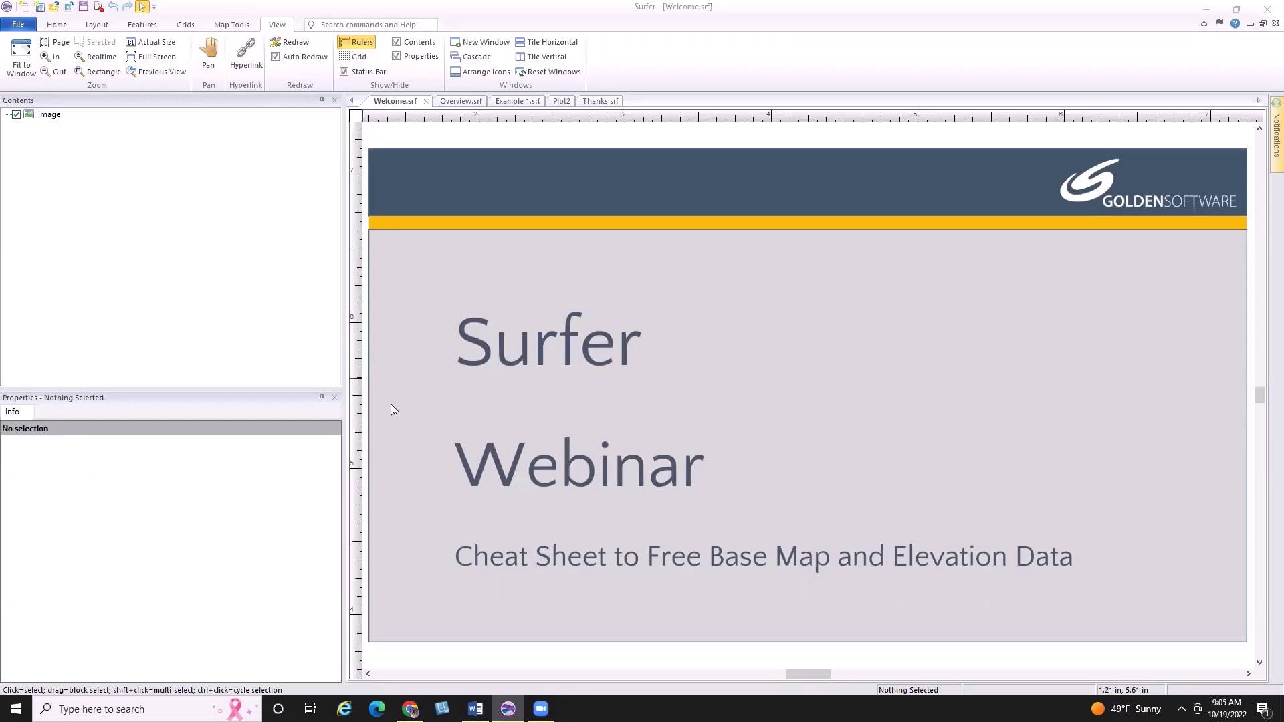
Step: View the Overview.srf slide and bring up the Example 1.srf map document
{"action": "left_click", "coordinate": [473, 101]}
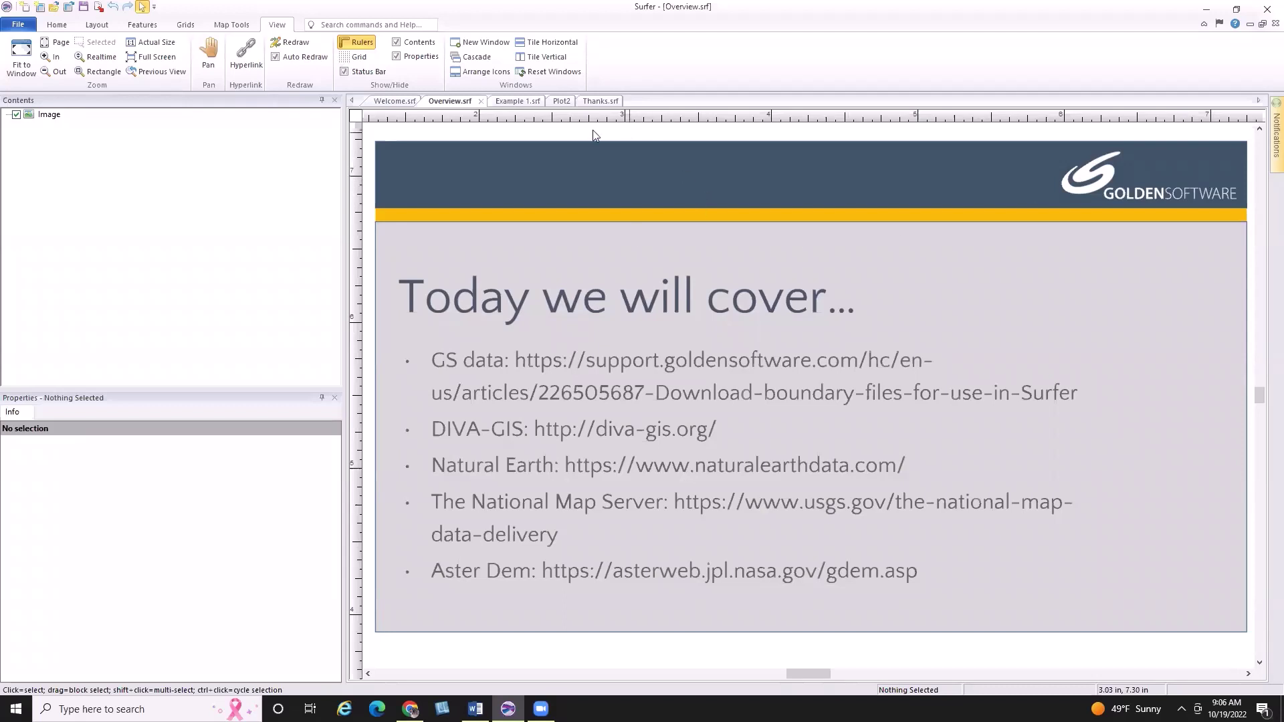
{"action": "left_click", "coordinate": [523, 103]}
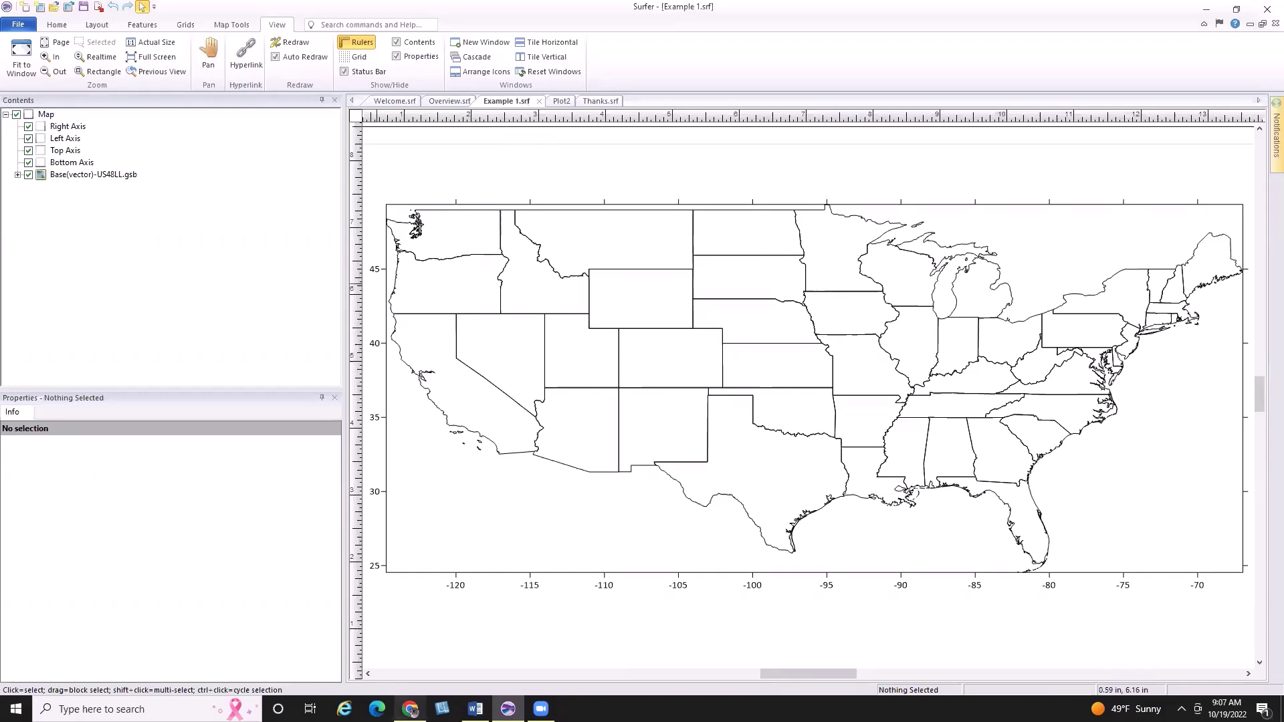
Step: Switch to Chrome, search Golden Software Support for "boundary files surfer" and open the article on downloading boundary files for Surfer
{"action": "left_click", "coordinate": [409, 709]}
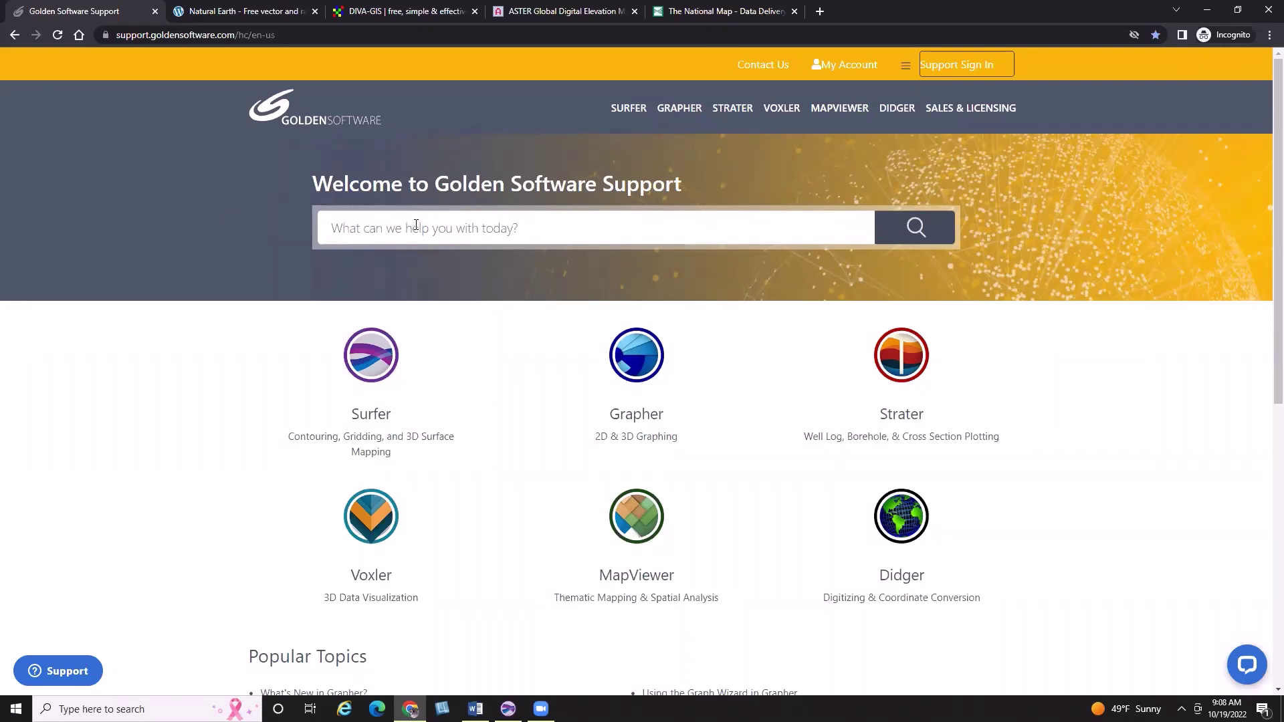
{"action": "type", "text": "bound"}
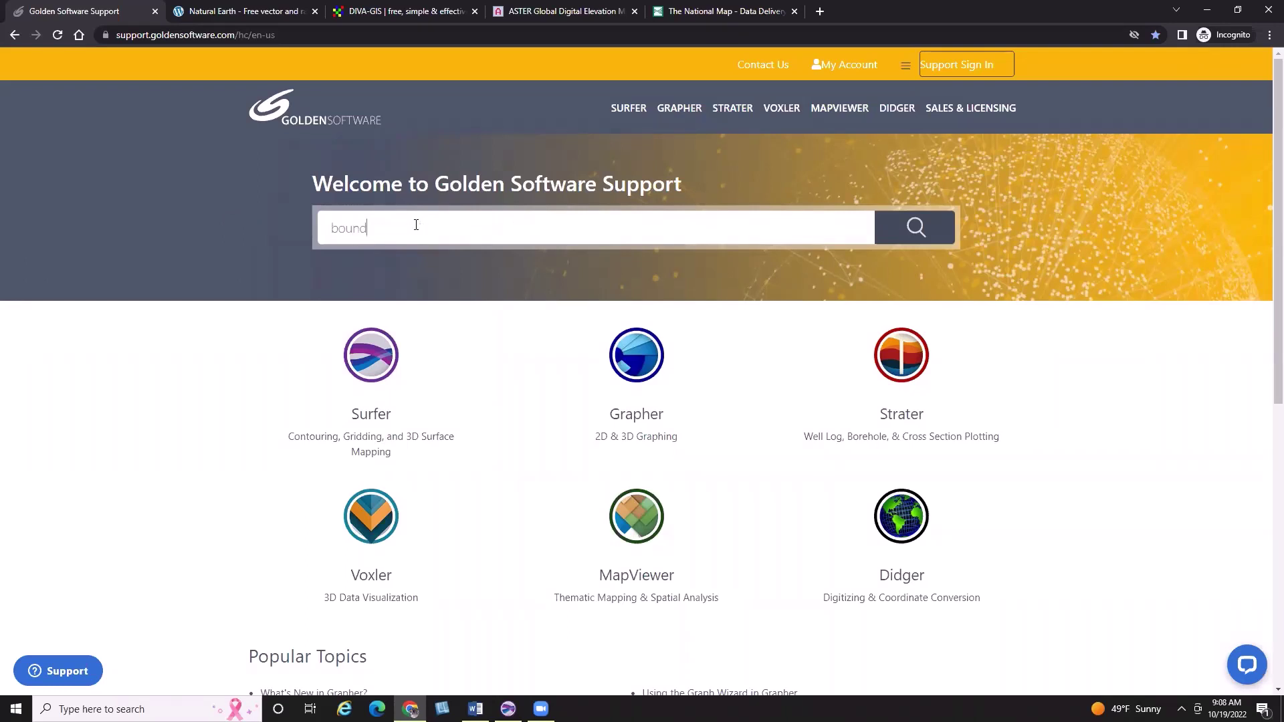
{"action": "type", "text": "ary files suurfe"}
{"action": "key", "text": "BackSpace"}
{"action": "key", "text": "BackSpace"}
{"action": "key", "text": "BackSpace"}
{"action": "key", "text": "BackSpace"}
{"action": "type", "text": "rfer"}
{"action": "key", "text": "Return"}
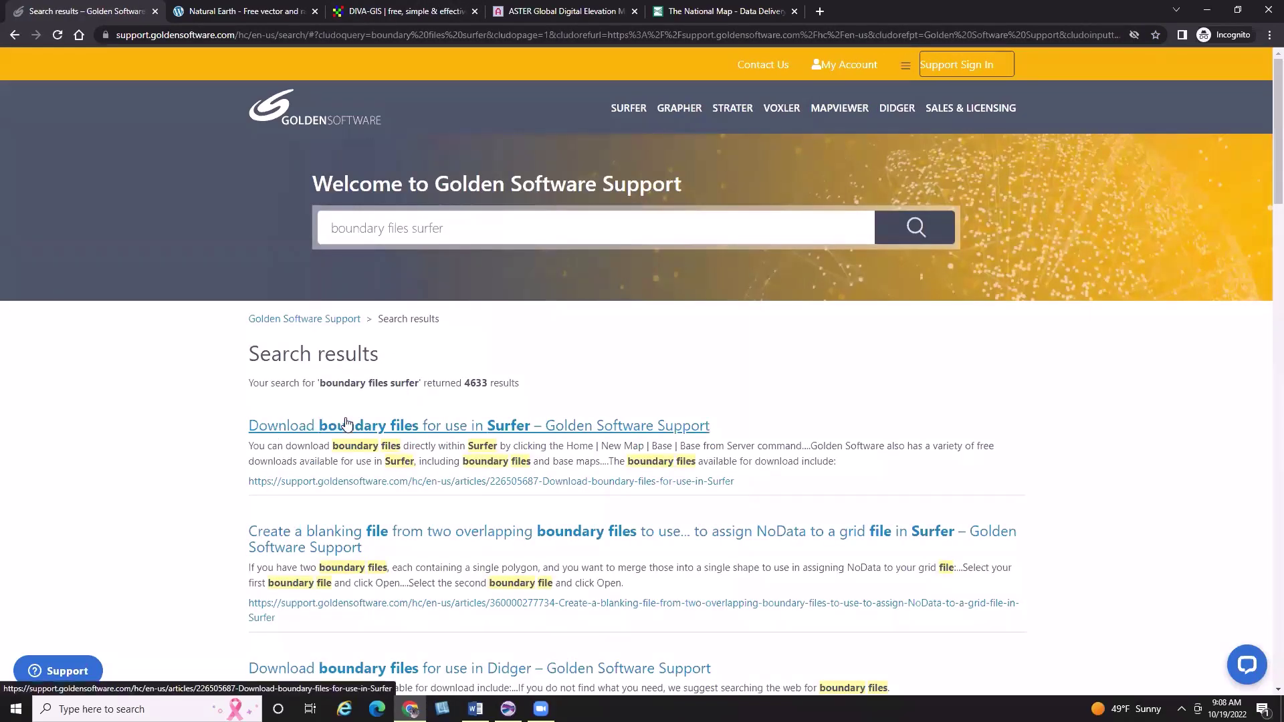
{"action": "left_click", "coordinate": [457, 431]}
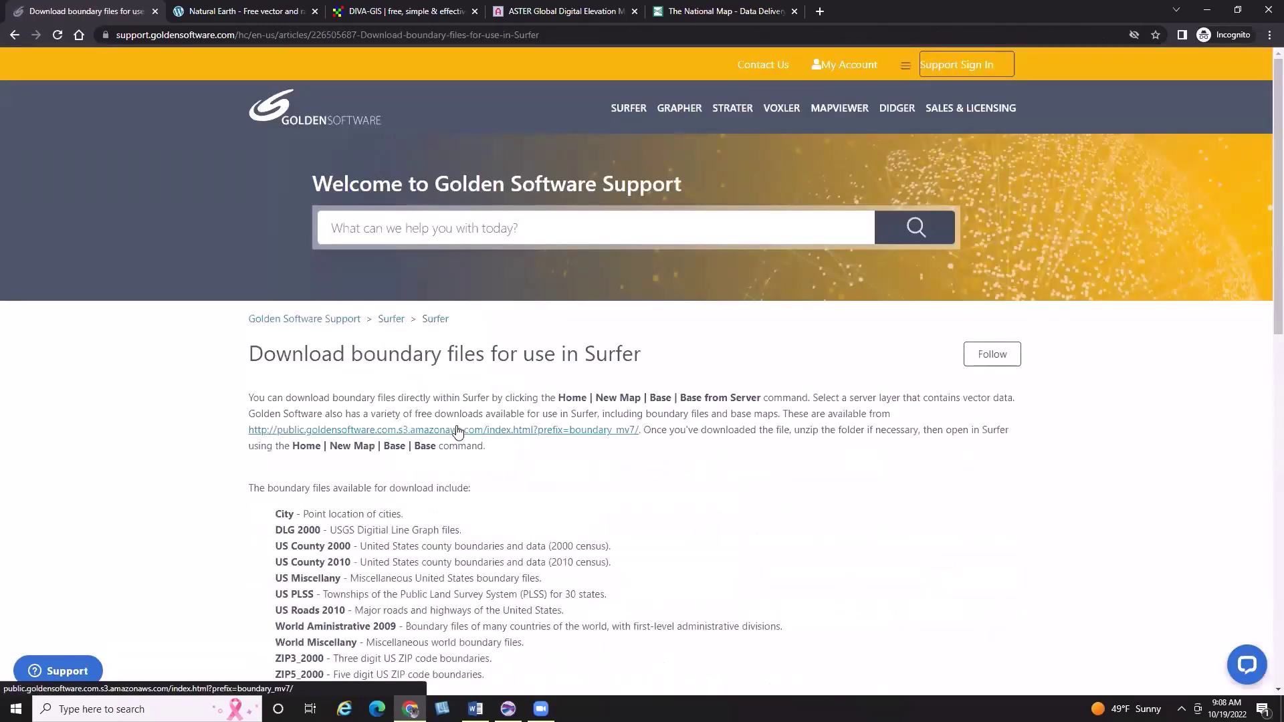
Step: Examine the article's list of downloadable boundary files, highlighting the US PLSS entry
{"action": "scroll", "coordinate": [441, 388], "scroll_direction": "down", "scroll_amount": 5}
{"action": "scroll", "coordinate": [429, 341], "scroll_direction": "up", "scroll_amount": 2}
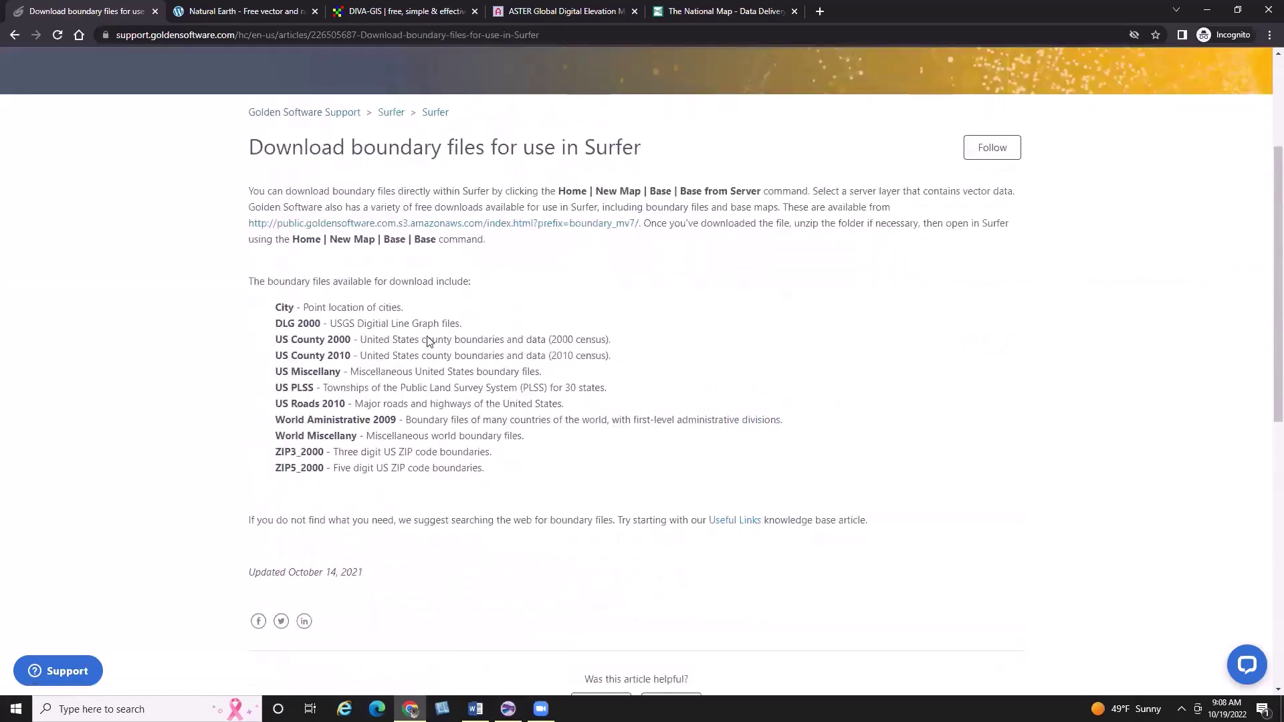
{"action": "scroll", "coordinate": [428, 341], "scroll_direction": "down", "scroll_amount": 1}
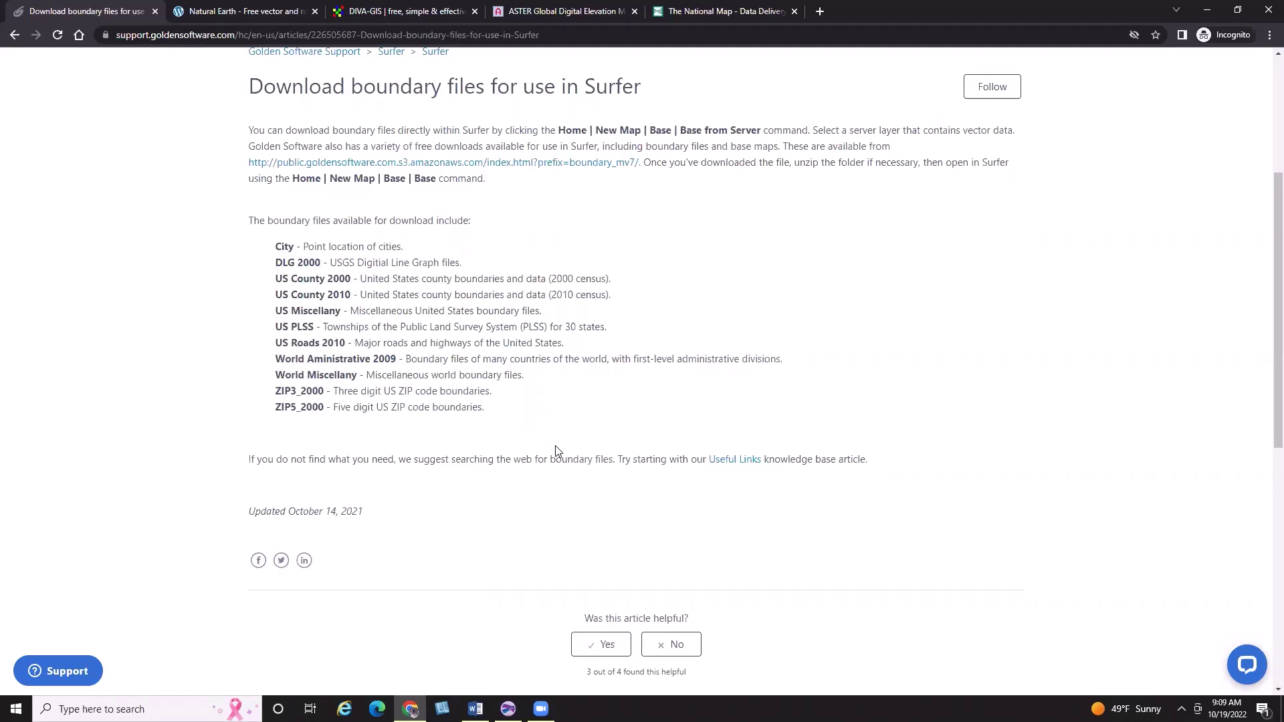
{"action": "left_click_drag", "start_coordinate": [607, 329], "coordinate": [272, 332]}
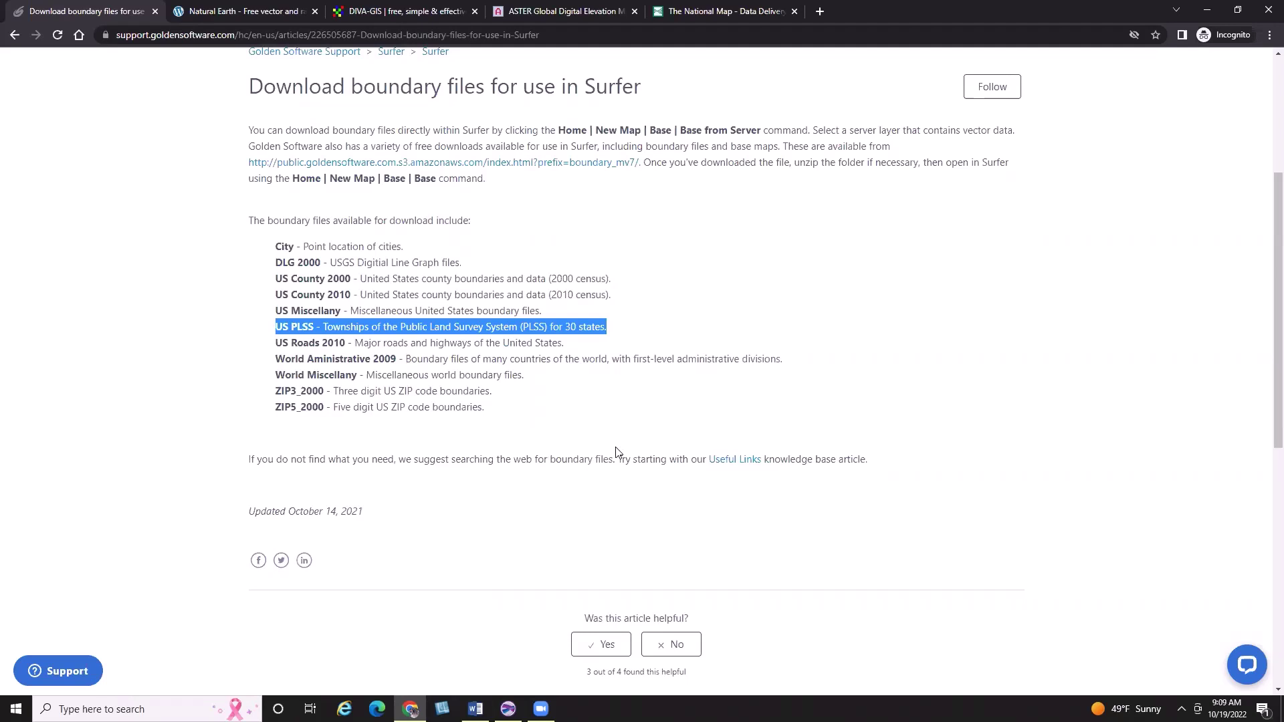
{"action": "left_click", "coordinate": [616, 428]}
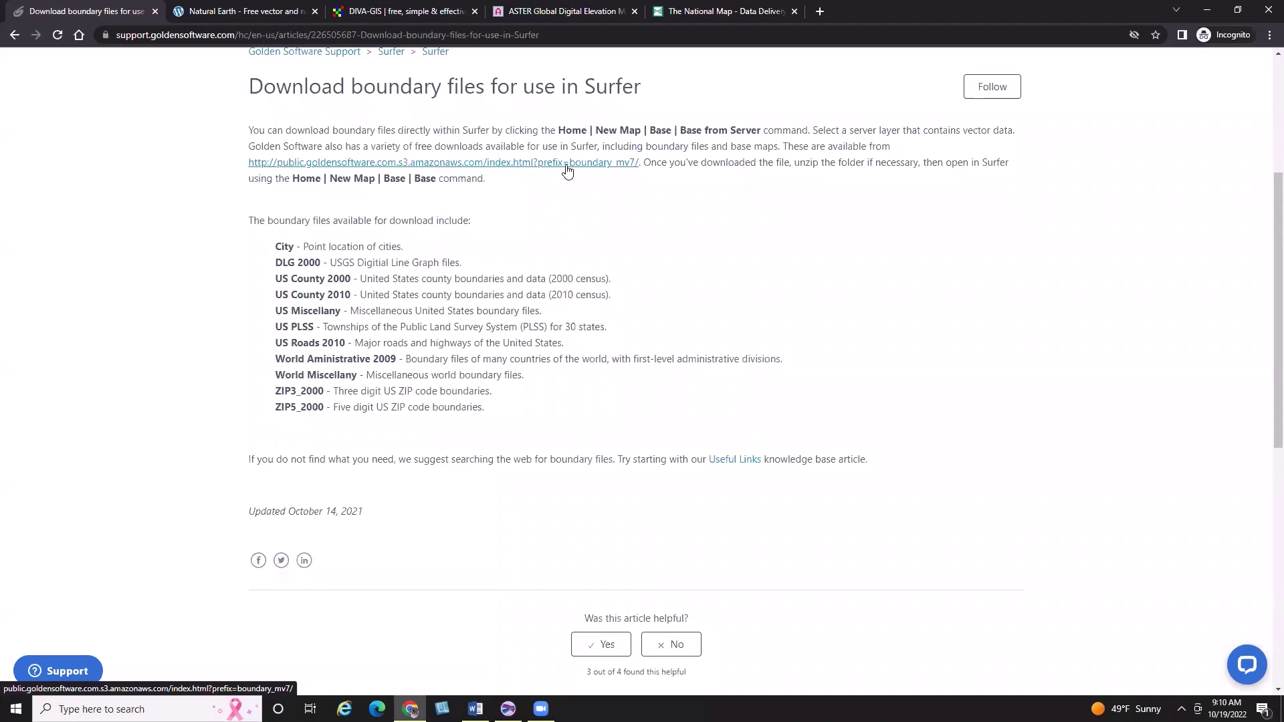
Step: Follow the article's download link to the USCounty2010 folder and download AZ2010.gsb and CA2010.gsb
{"action": "left_click", "coordinate": [548, 166]}
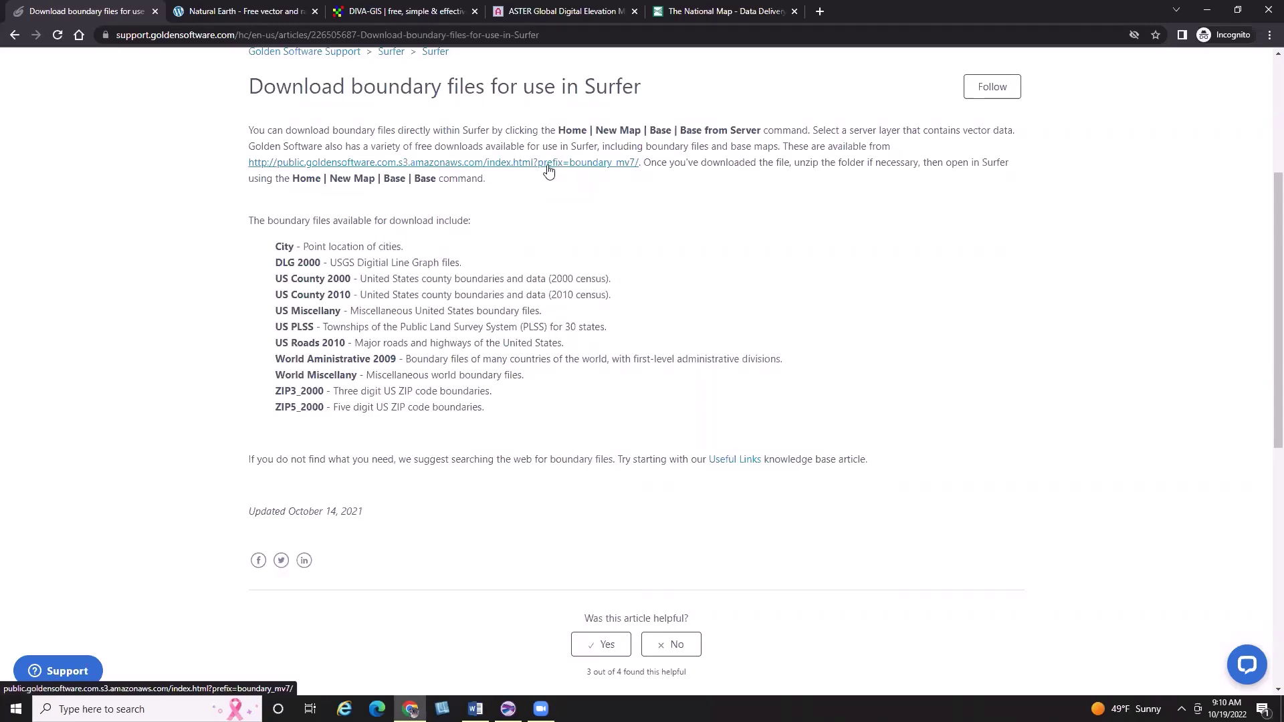
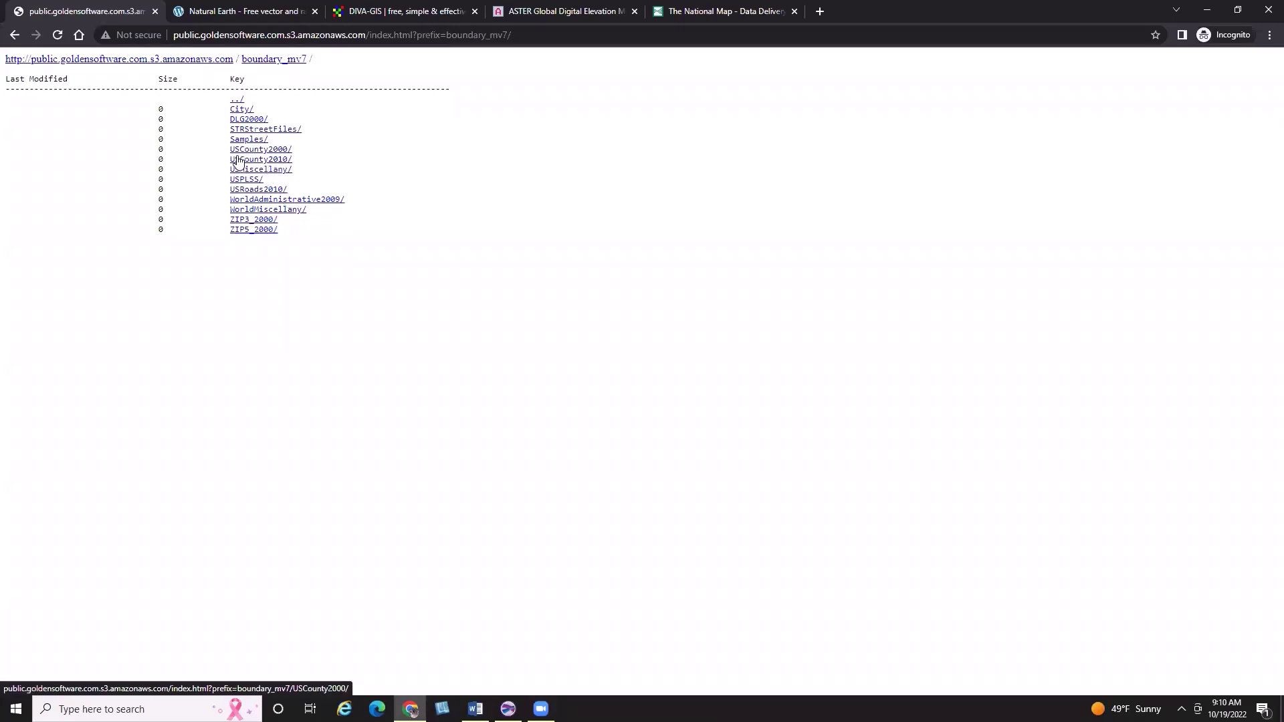
{"action": "left_click", "coordinate": [267, 161]}
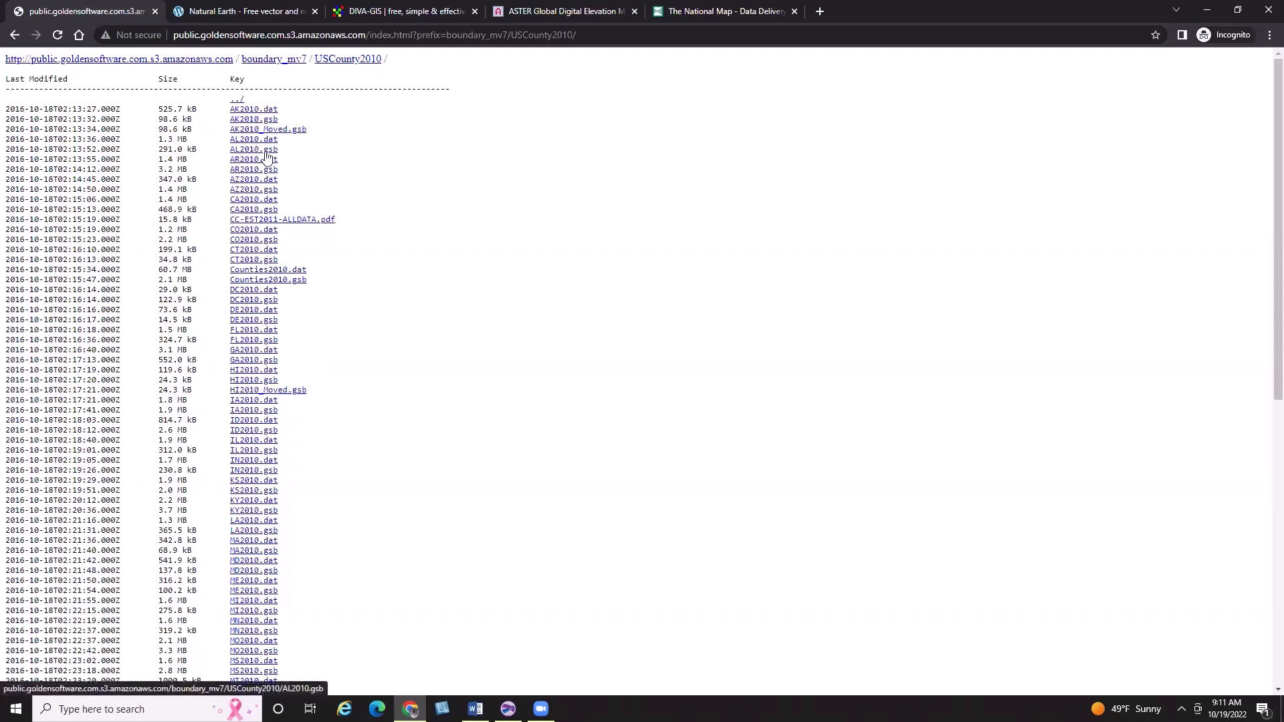
{"action": "left_click", "coordinate": [270, 193]}
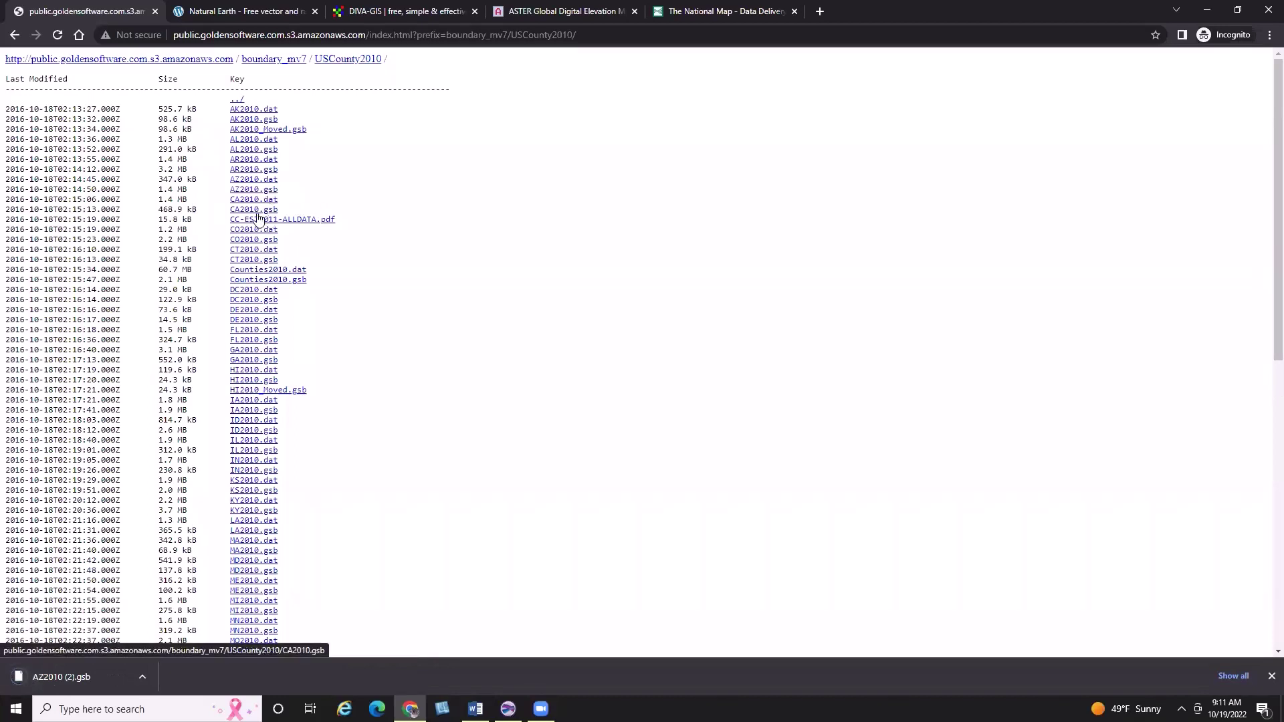
{"action": "left_click", "coordinate": [258, 211]}
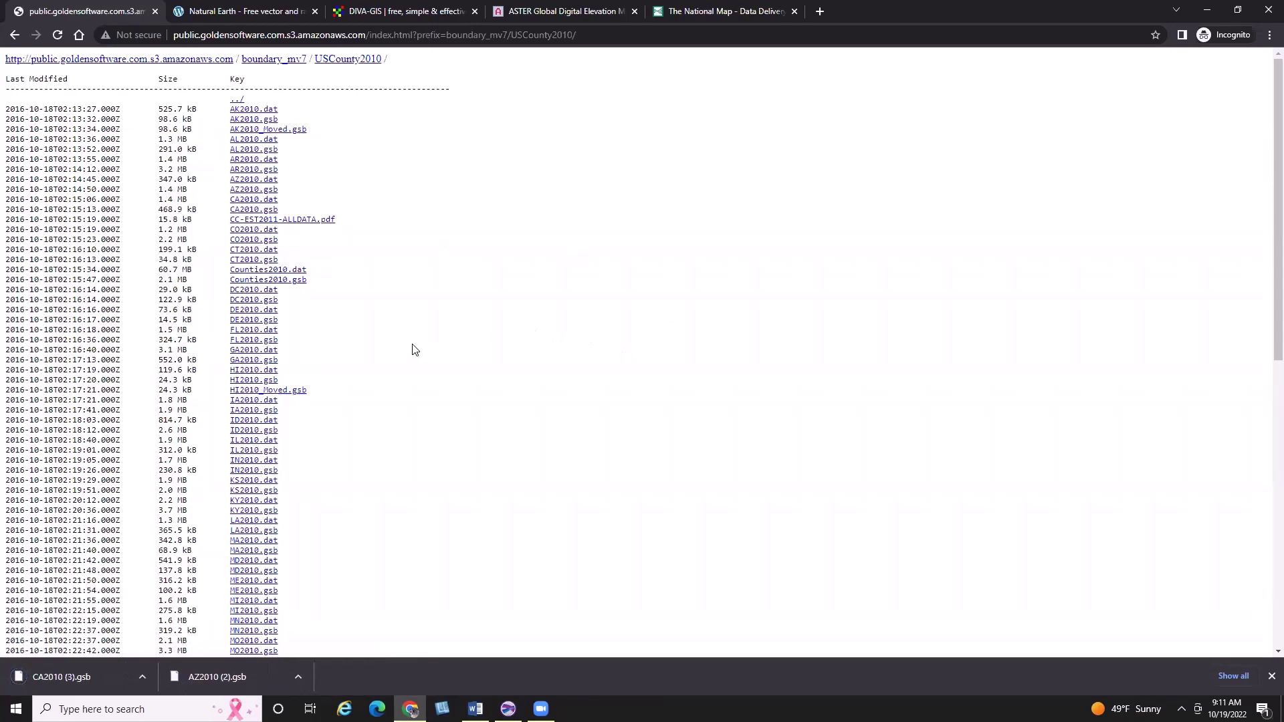
Step: Download the OR2010.gsb, ID2010.gsb and UT2010.gsb county boundary files from the same folder
{"action": "scroll", "coordinate": [385, 355], "scroll_direction": "down", "scroll_amount": 5}
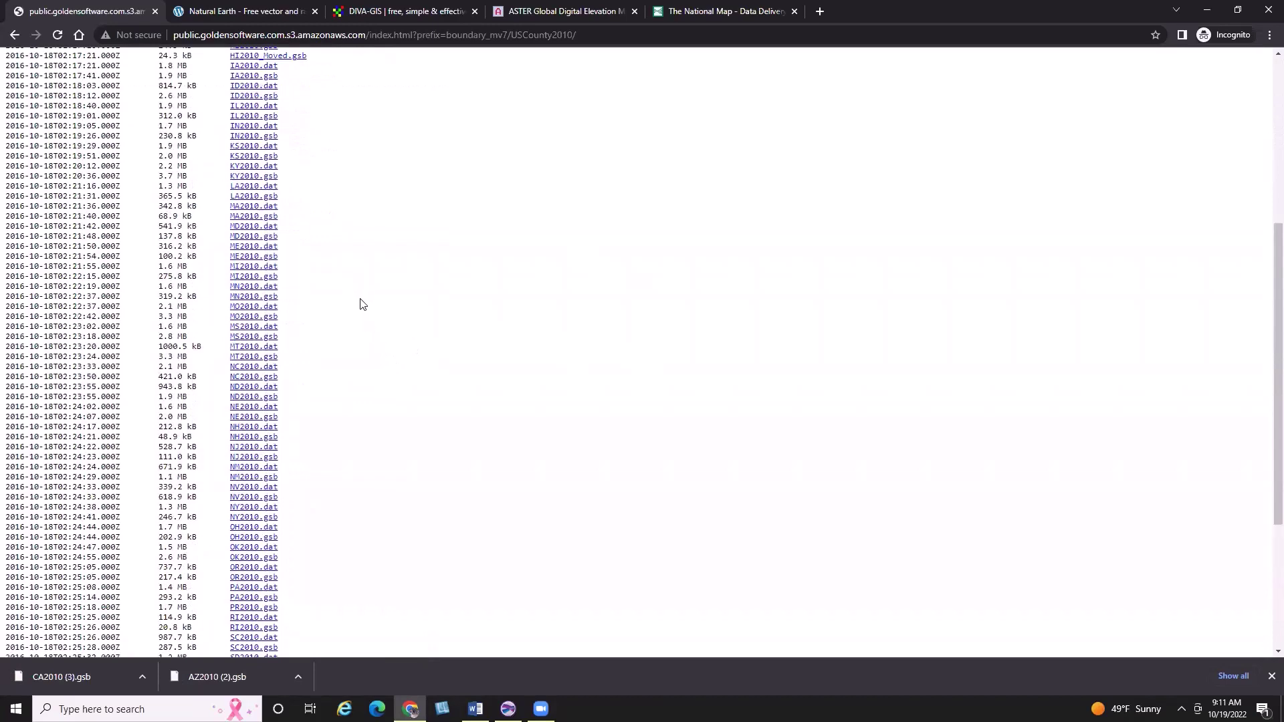
{"action": "scroll", "coordinate": [361, 304], "scroll_direction": "down", "scroll_amount": 3}
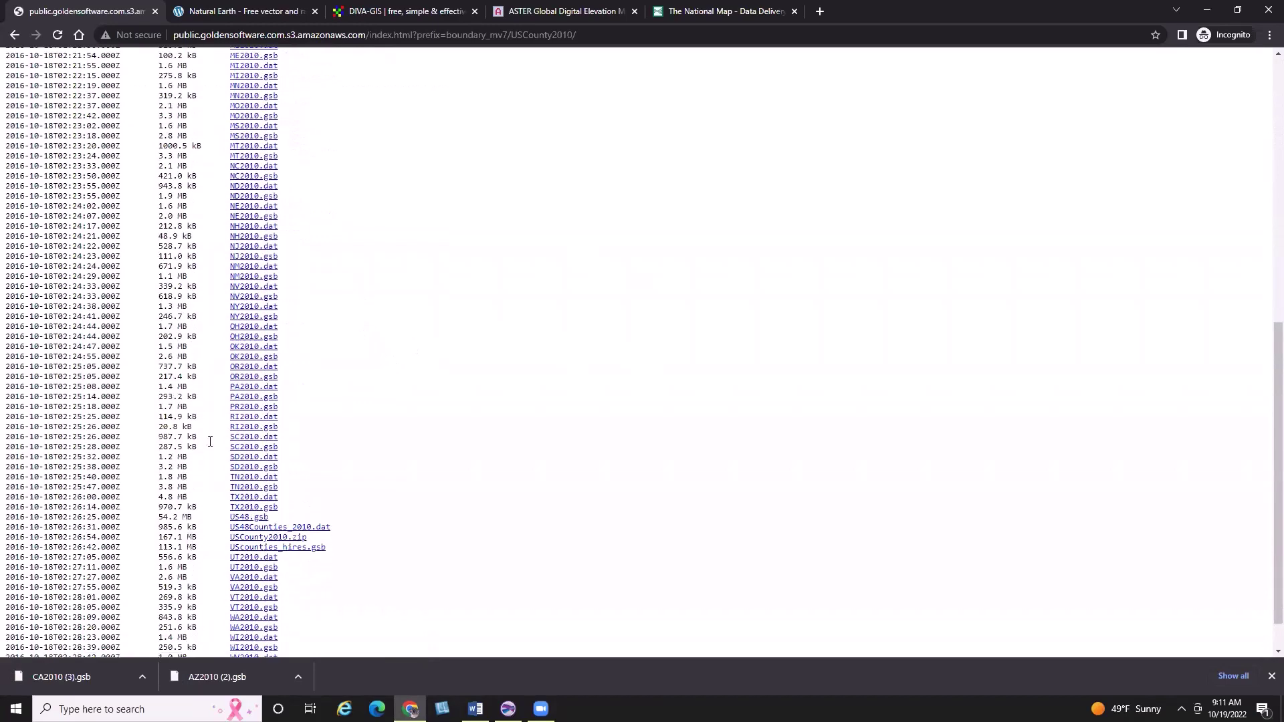
{"action": "left_click", "coordinate": [274, 379]}
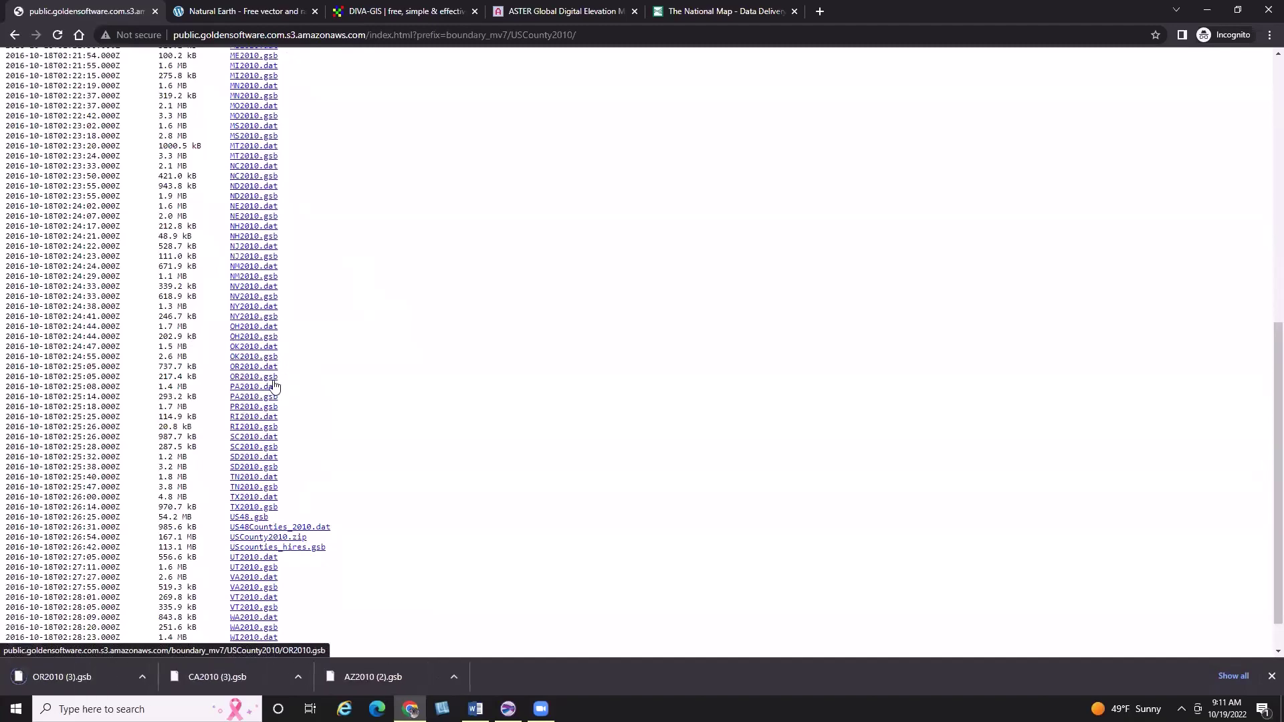
{"action": "scroll", "coordinate": [323, 381], "scroll_direction": "up", "scroll_amount": 5}
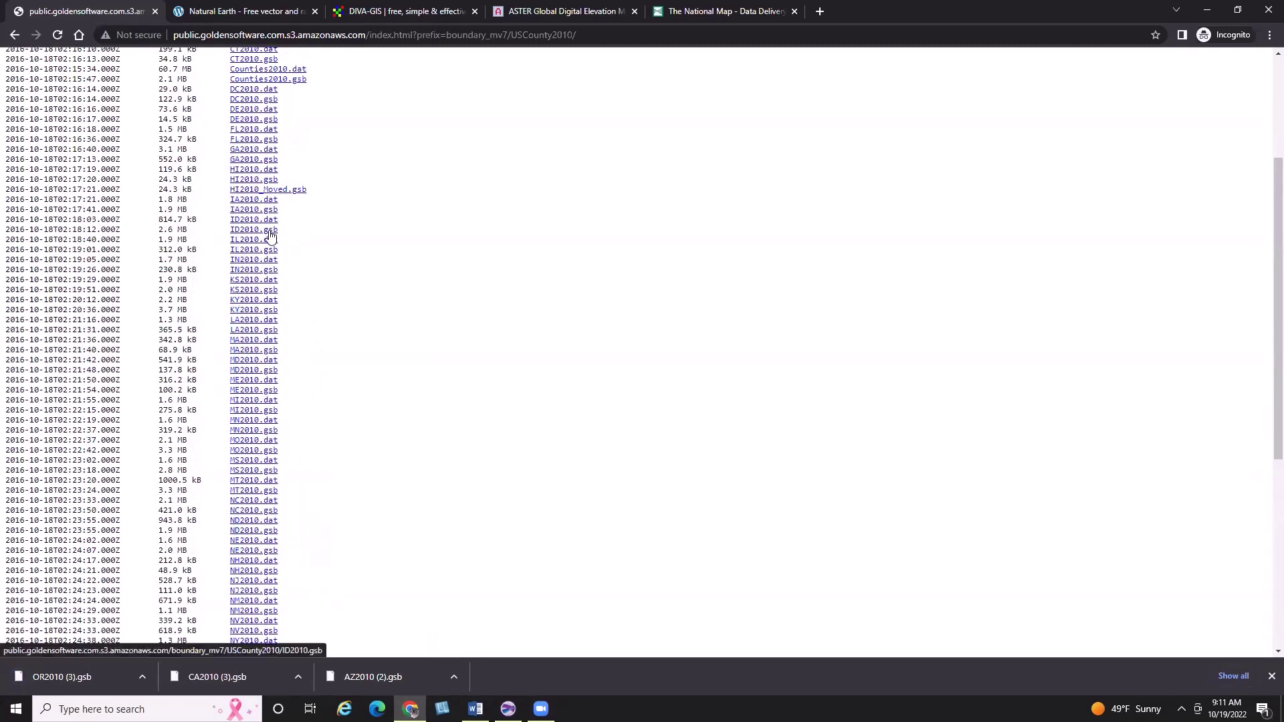
{"action": "left_click", "coordinate": [269, 233]}
{"action": "scroll", "coordinate": [367, 307], "scroll_direction": "down", "scroll_amount": 1}
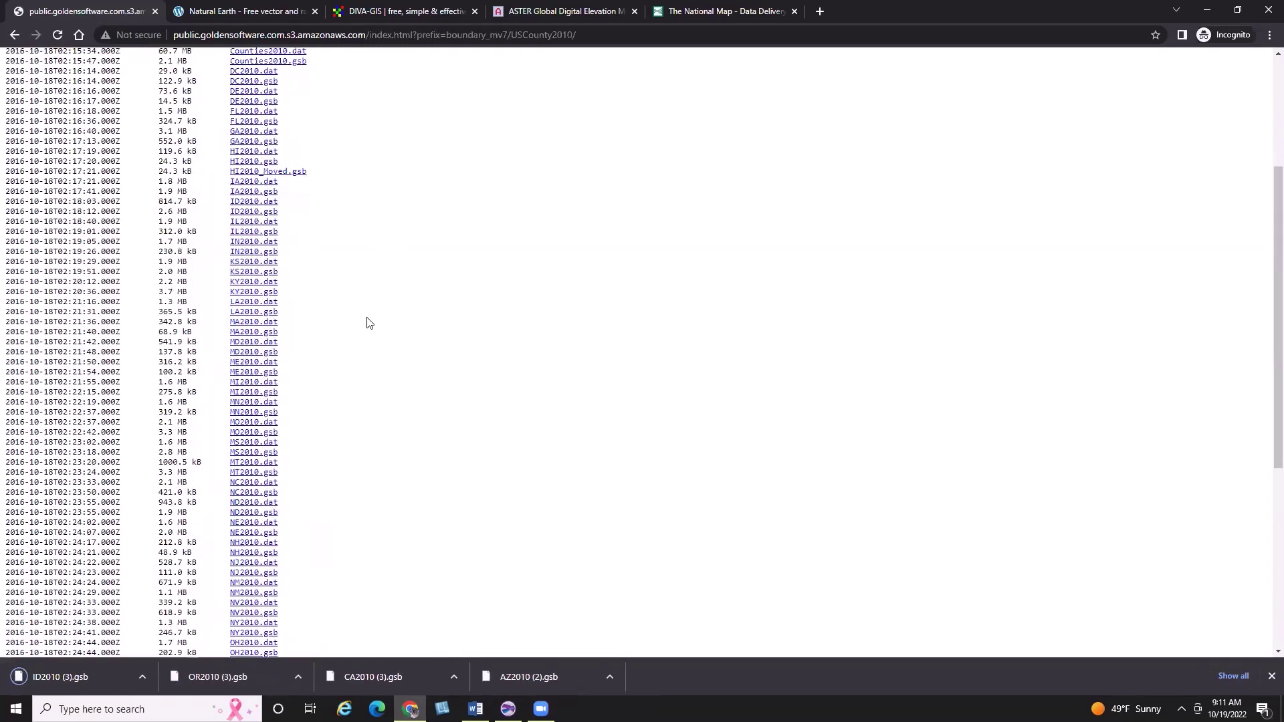
{"action": "scroll", "coordinate": [367, 323], "scroll_direction": "down", "scroll_amount": 5}
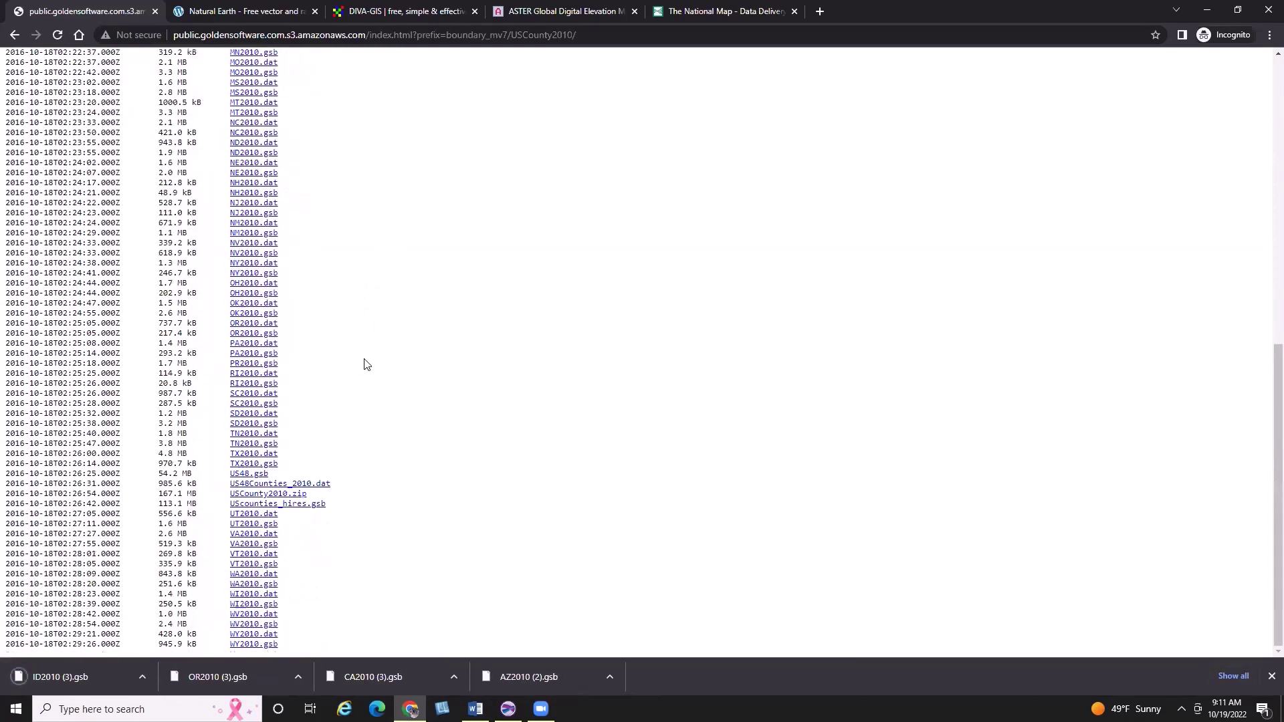
{"action": "left_click", "coordinate": [269, 524]}
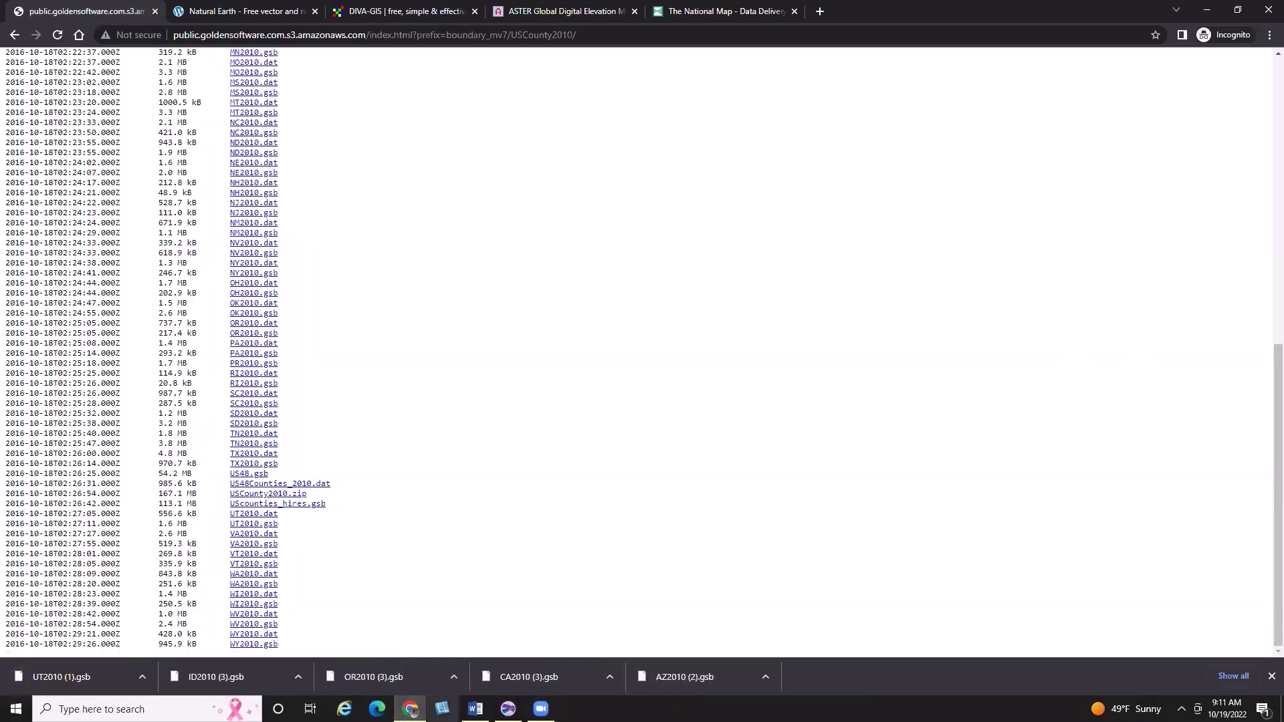
Step: Switch to Surfer, select the whole Map object in Example 1 and collapse its US48LL.gsb base layer
{"action": "left_click", "coordinate": [411, 708]}
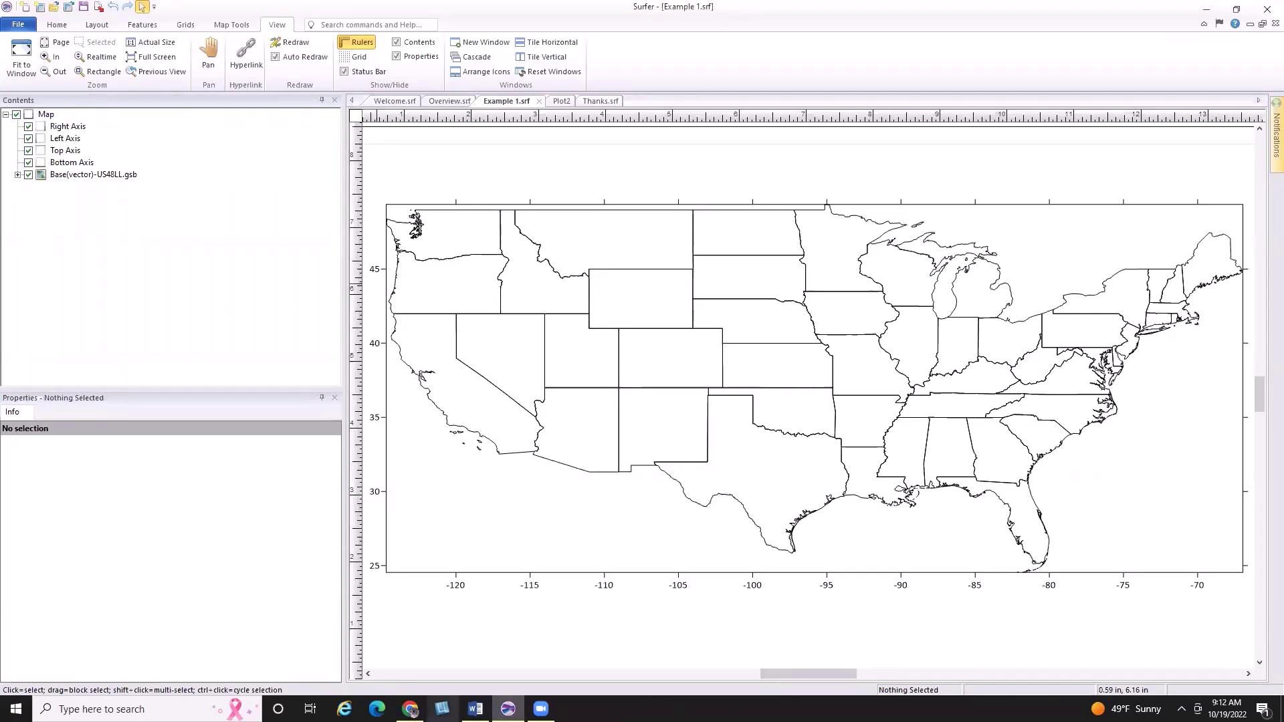
{"action": "left_click", "coordinate": [57, 25]}
{"action": "left_click", "coordinate": [766, 315]}
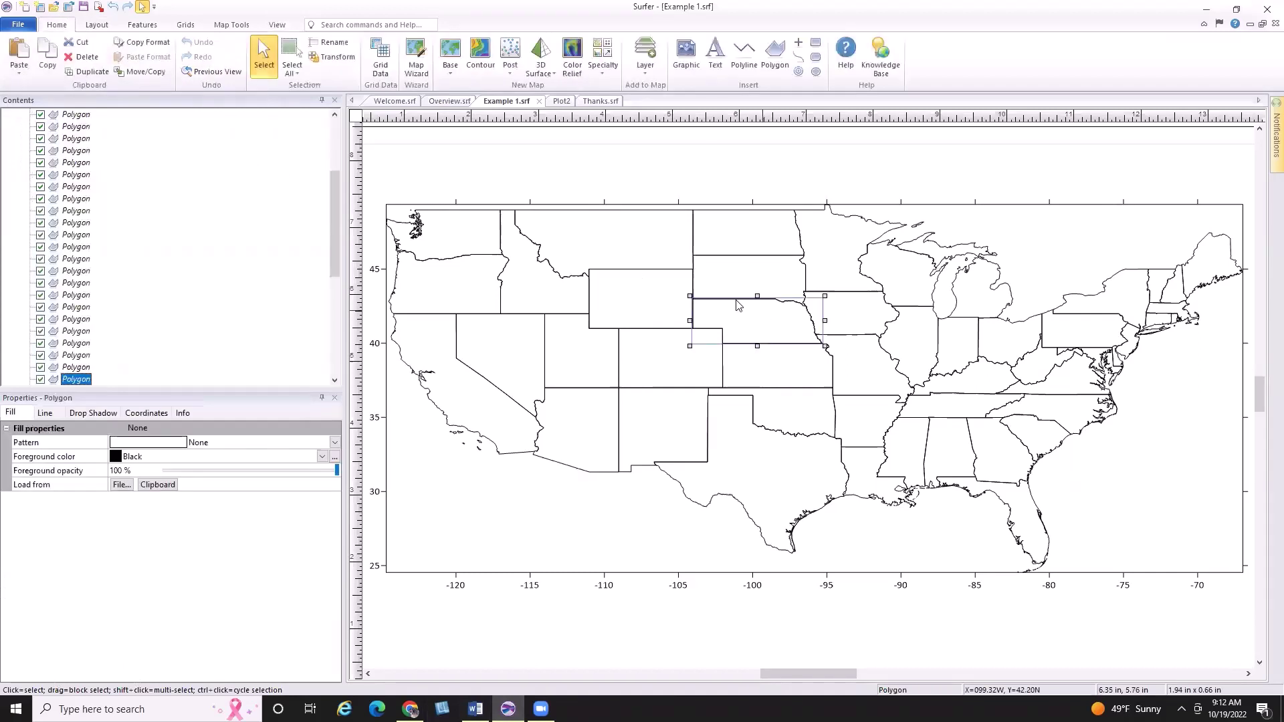
{"action": "left_click_drag", "start_coordinate": [334, 181], "coordinate": [335, 131]}
{"action": "left_click", "coordinate": [75, 117]}
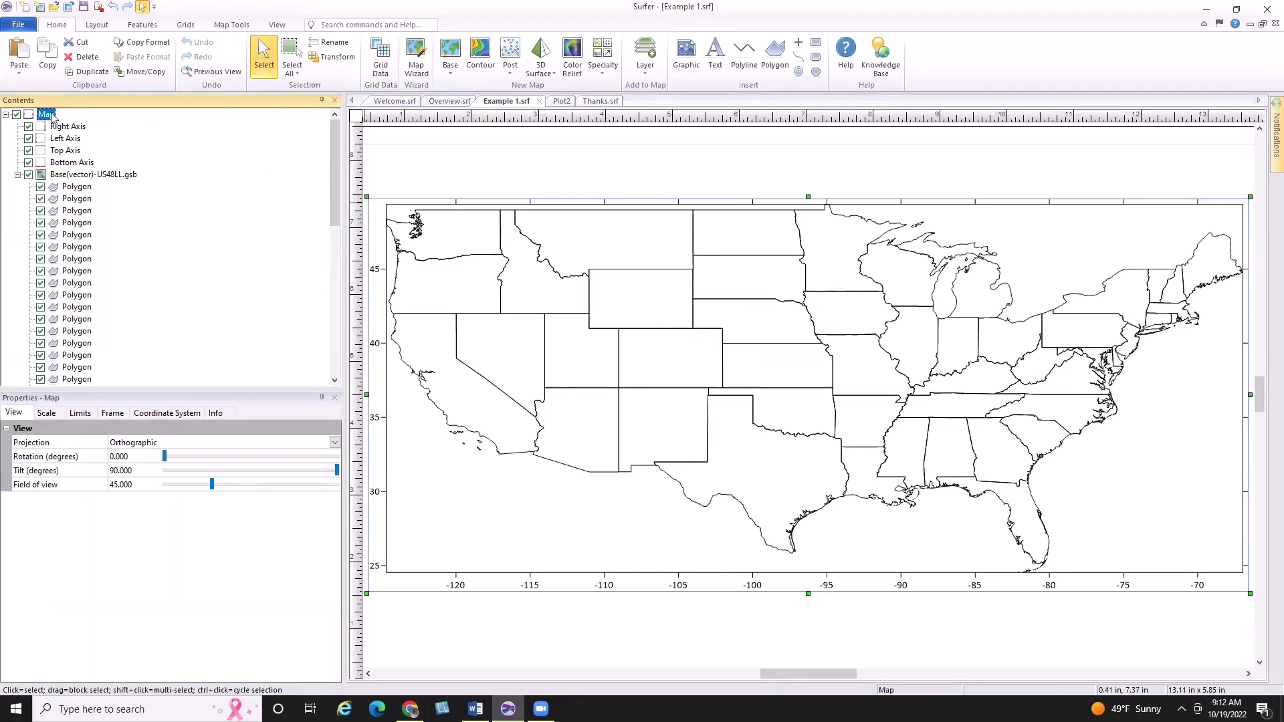
{"action": "left_click", "coordinate": [18, 175]}
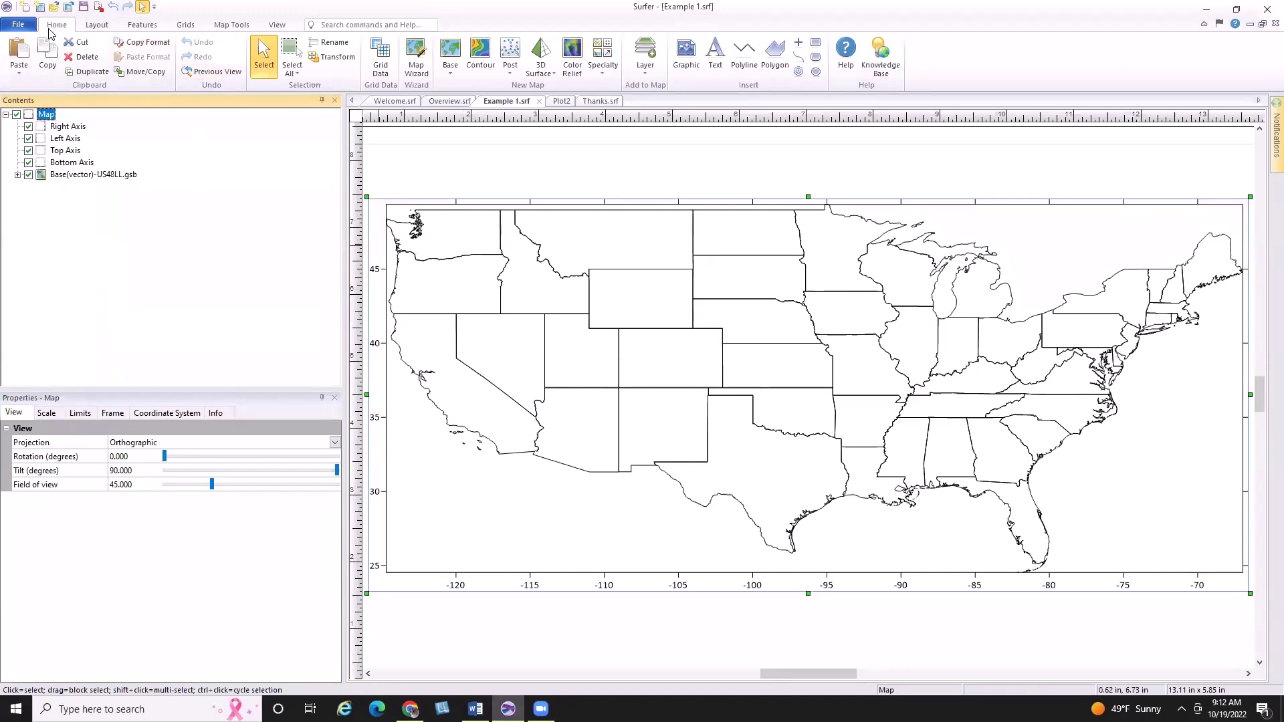
Step: Start adding a Base layer to the map and browse to the Example 1 folder inside the webinar's Data folder
{"action": "left_click", "coordinate": [645, 70]}
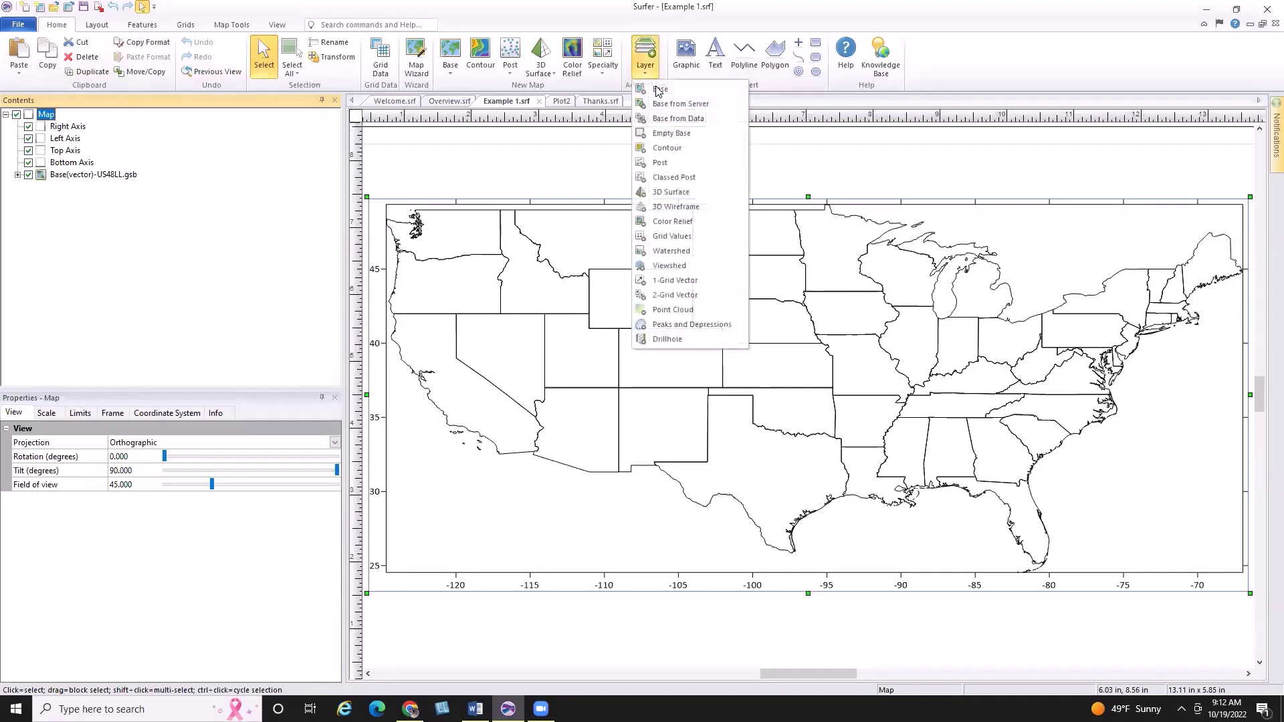
{"action": "left_click", "coordinate": [738, 89]}
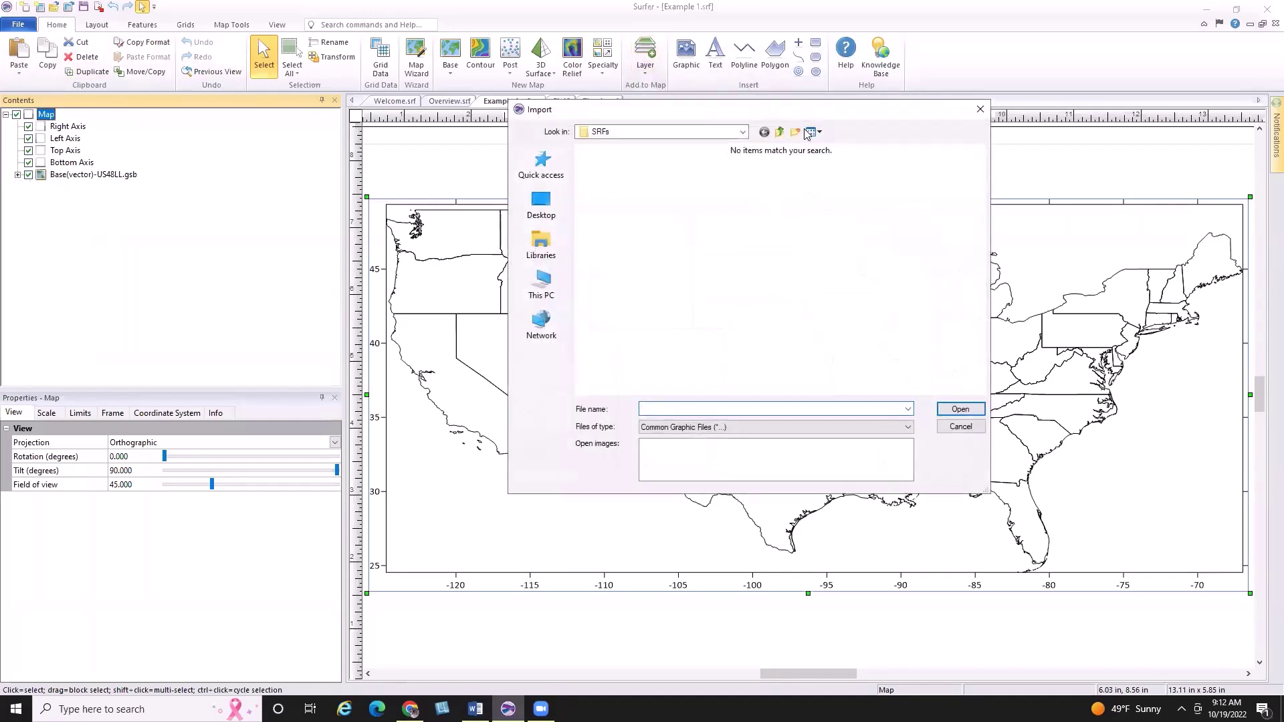
{"action": "left_click", "coordinate": [780, 133]}
{"action": "double_click", "coordinate": [611, 194]}
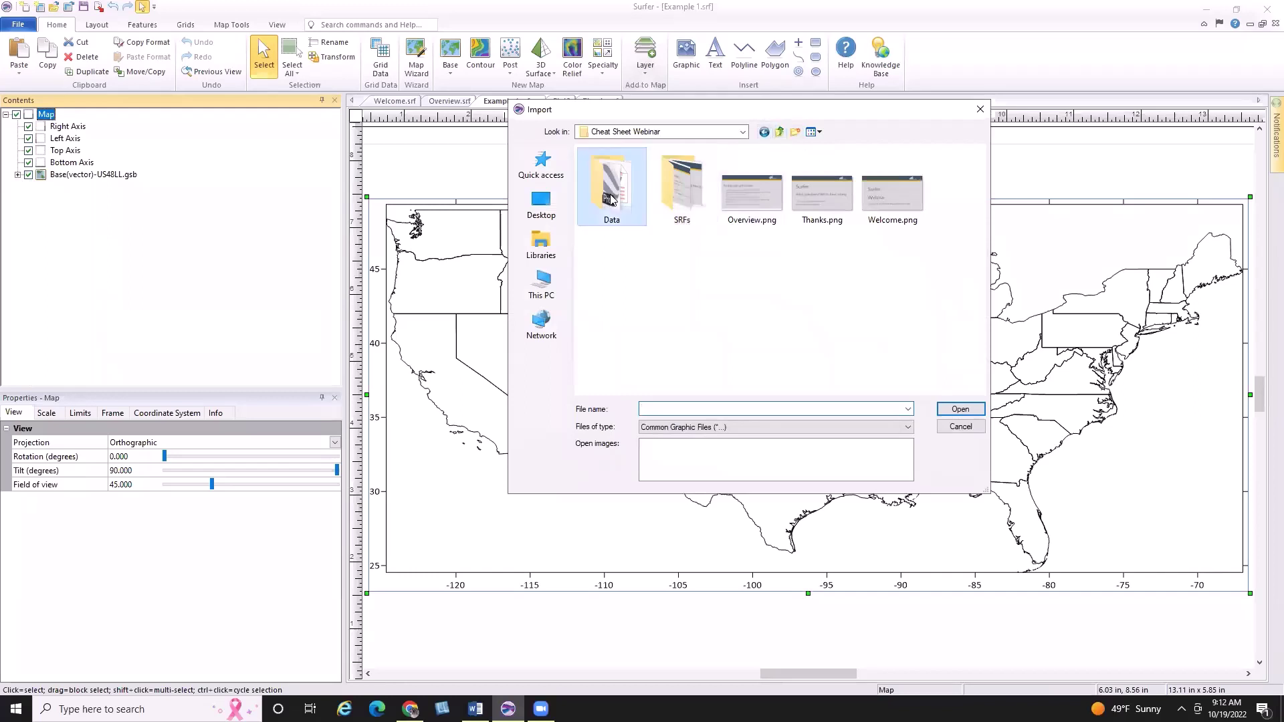
{"action": "double_click", "coordinate": [662, 167]}
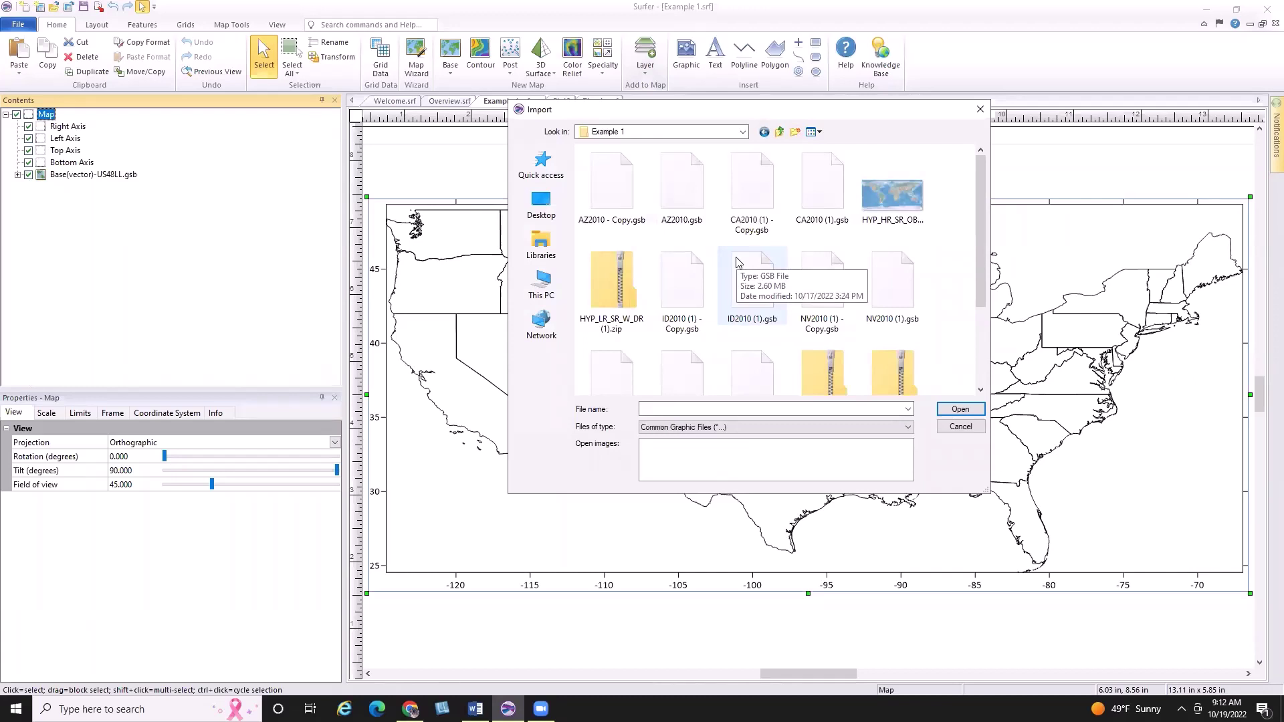
Step: Import AZ2010.gsb, CA2010 (1).gsb, ID2010 (1).gsb, NV2010 (1).gsb, OR2010 (1).gsb and UT2010 - Copy.gsb together as base layers of the map
{"action": "left_click", "coordinate": [695, 190]}
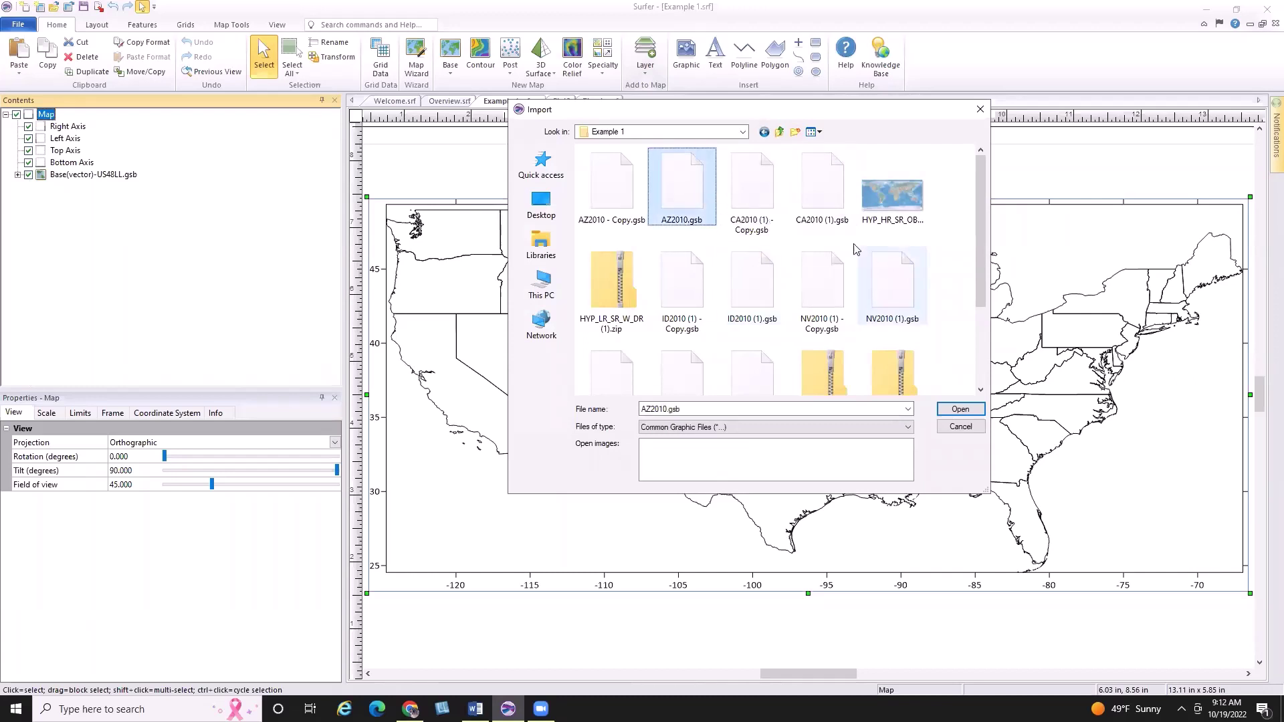
{"action": "left_click", "coordinate": [821, 187], "text": "ctrl"}
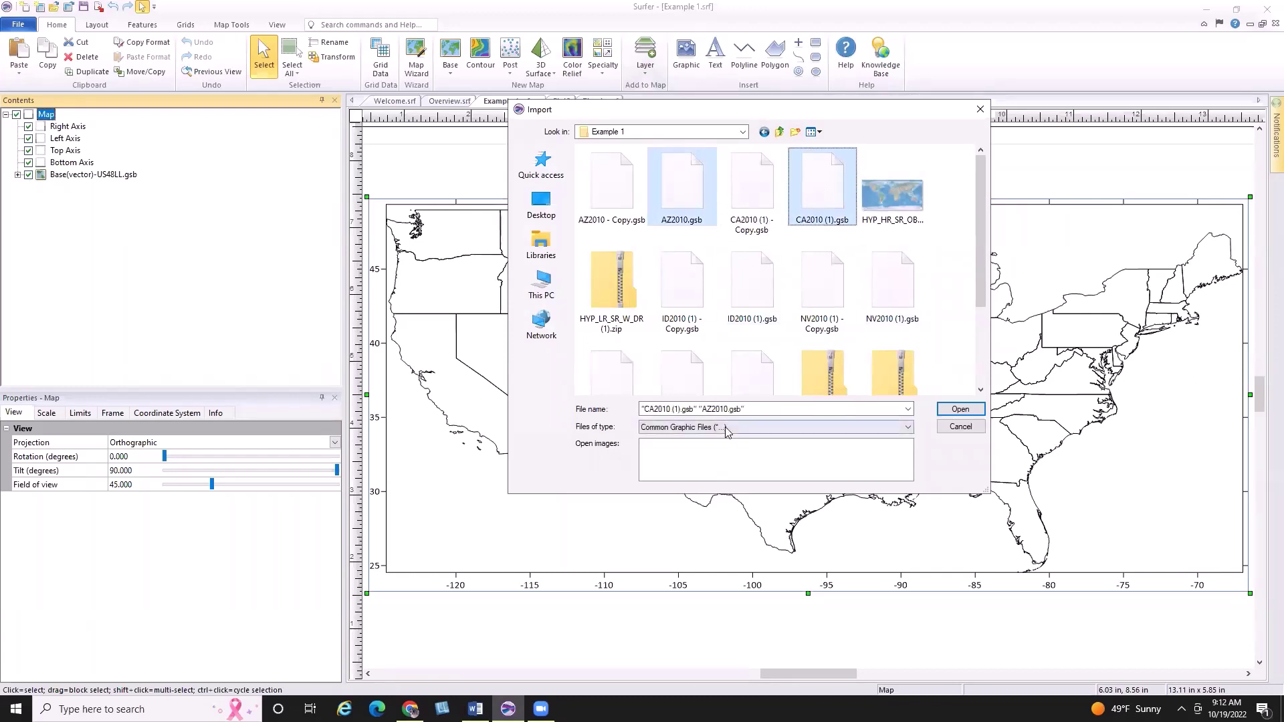
{"action": "left_click", "coordinate": [768, 291], "text": "ctrl"}
{"action": "left_click", "coordinate": [892, 284], "text": "ctrl"}
{"action": "left_click", "coordinate": [980, 389]}
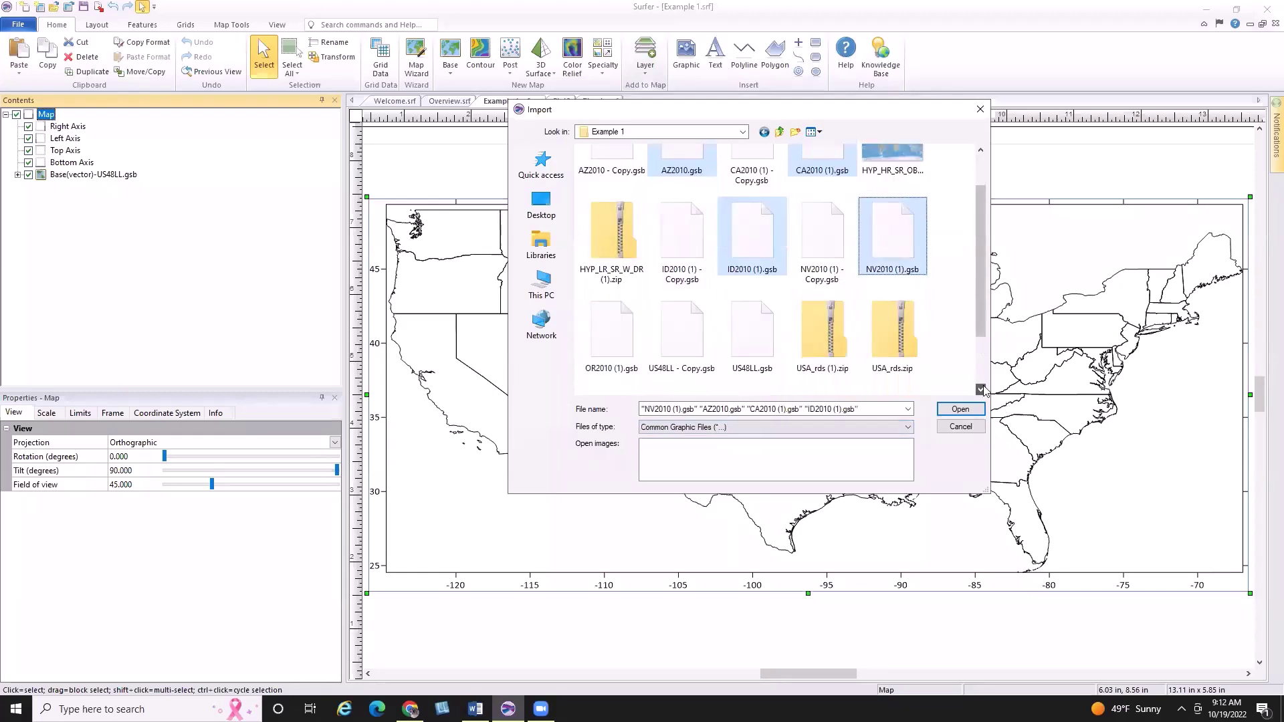
{"action": "left_click", "coordinate": [980, 389]}
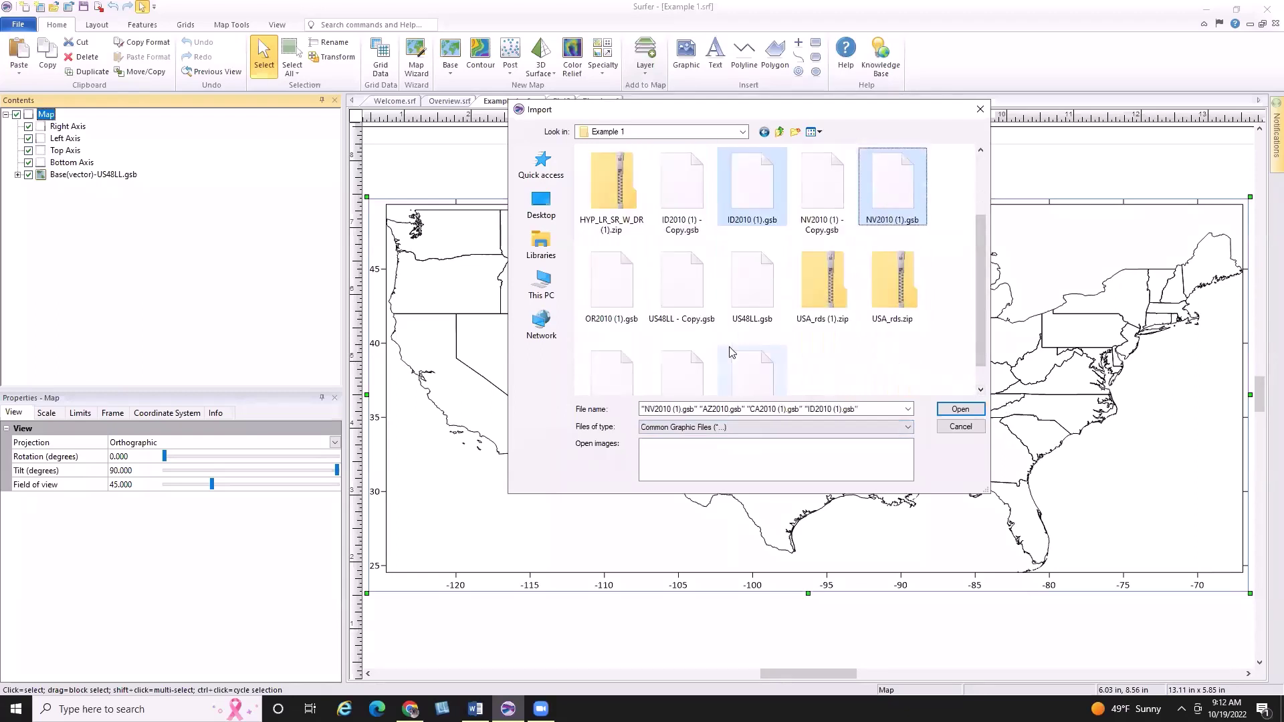
{"action": "left_click", "coordinate": [609, 304], "text": "ctrl"}
{"action": "left_click", "coordinate": [980, 389]}
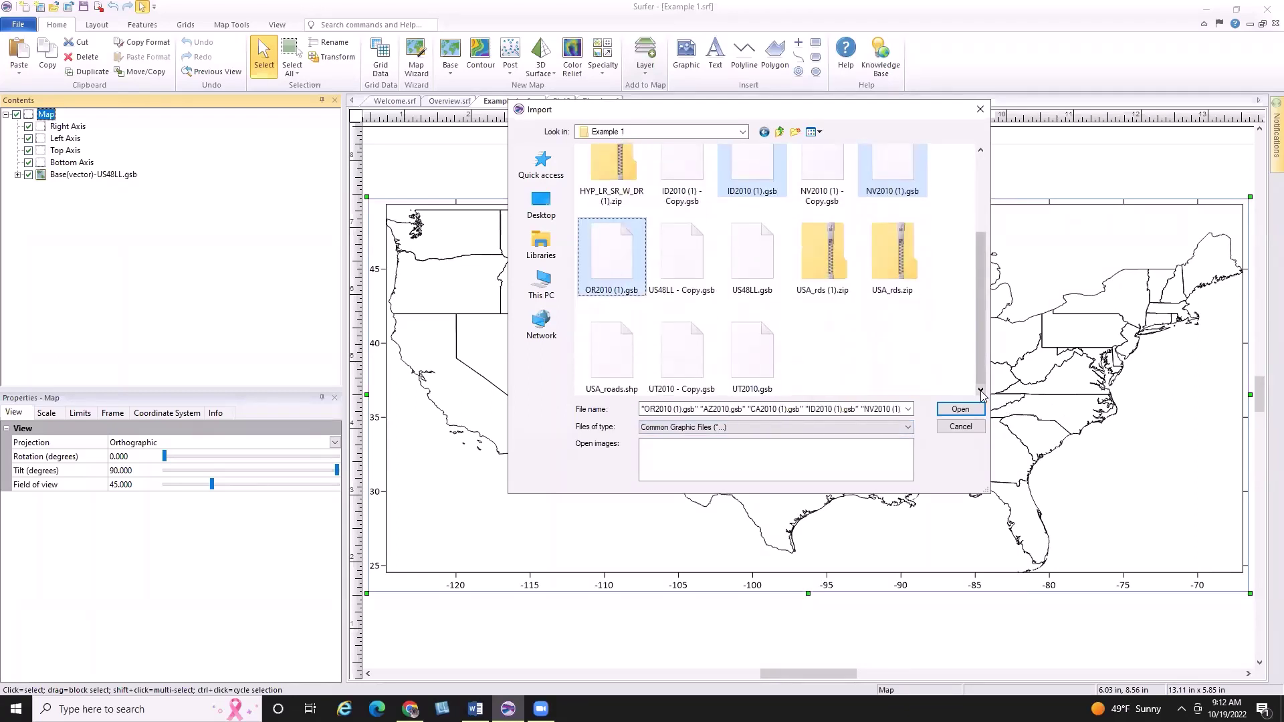
{"action": "left_click", "coordinate": [685, 346], "text": "ctrl"}
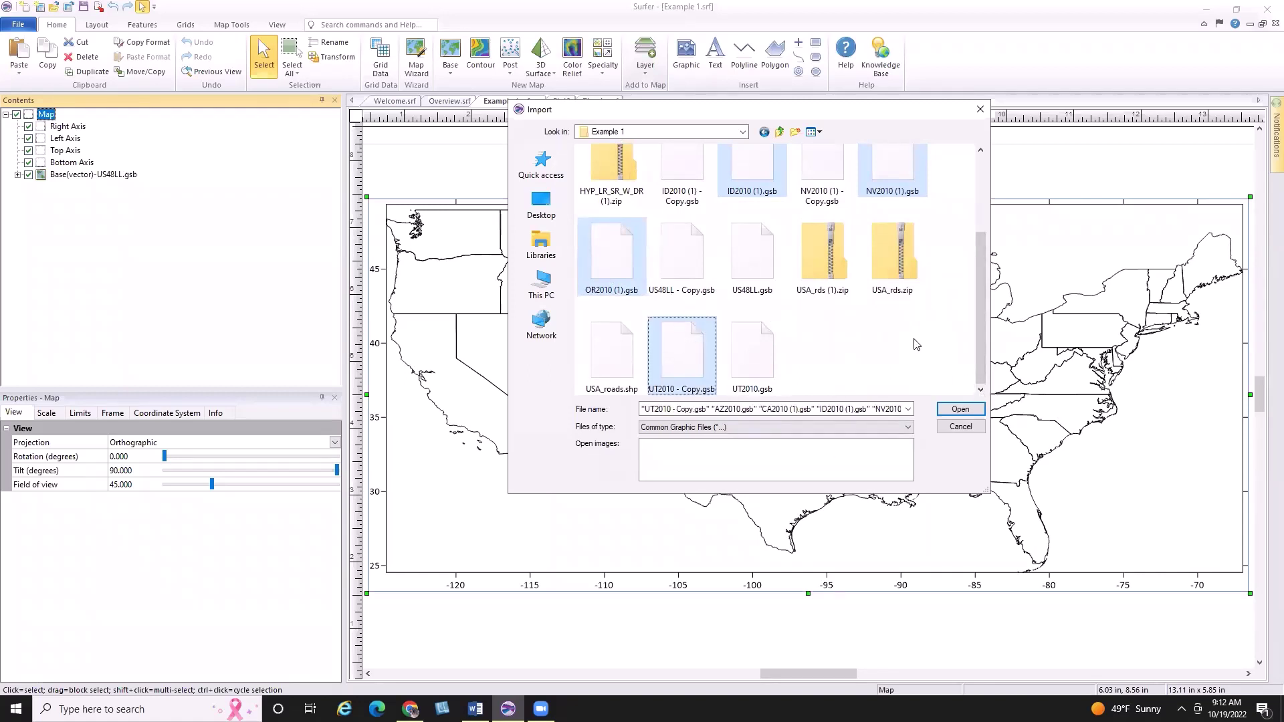
{"action": "left_click_drag", "start_coordinate": [984, 346], "coordinate": [984, 285]}
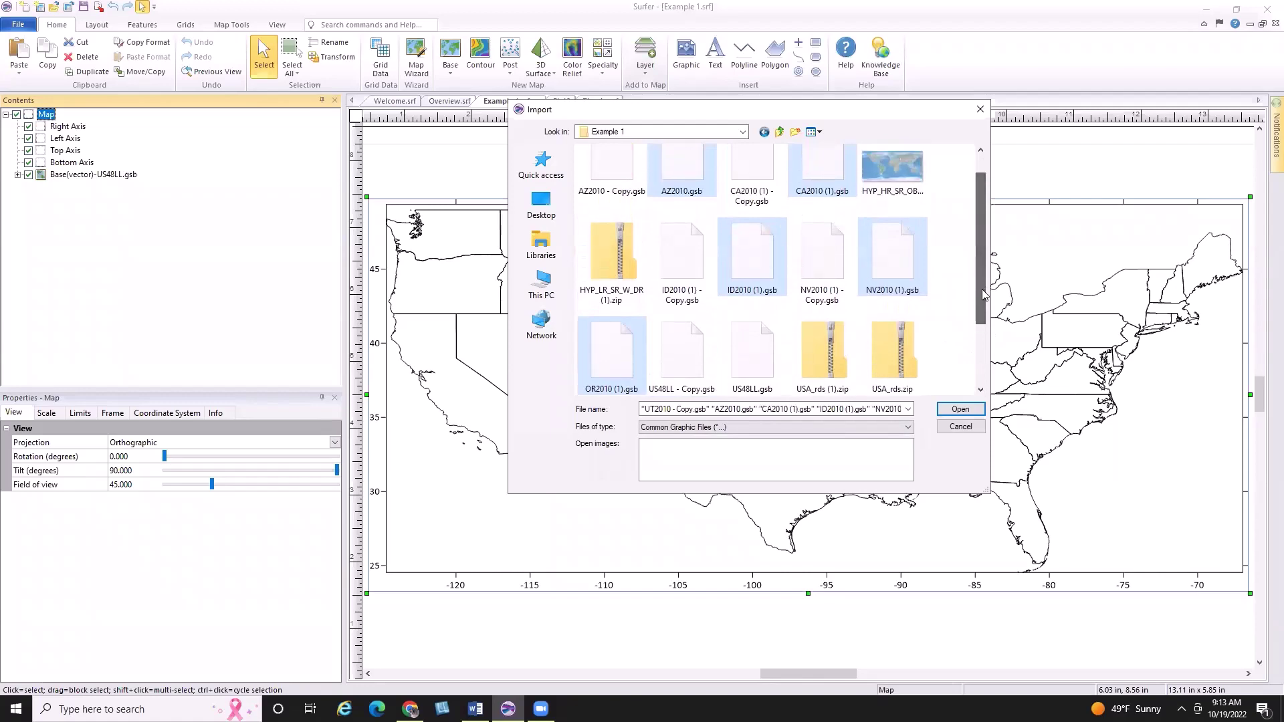
{"action": "left_click", "coordinate": [960, 409]}
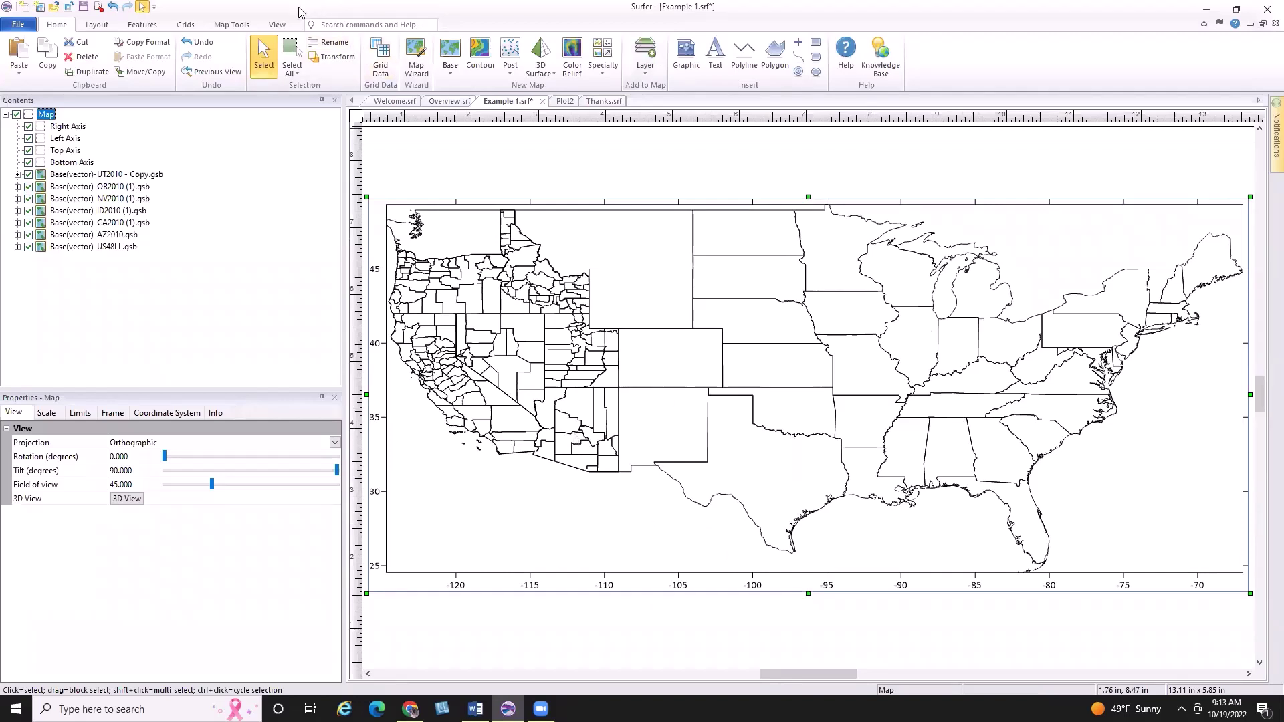
Step: Use Set Limits to crop the map to California and western Nevada, about 34 to 42.5 latitude and east to about -115.5 longitude
{"action": "left_click", "coordinate": [227, 26]}
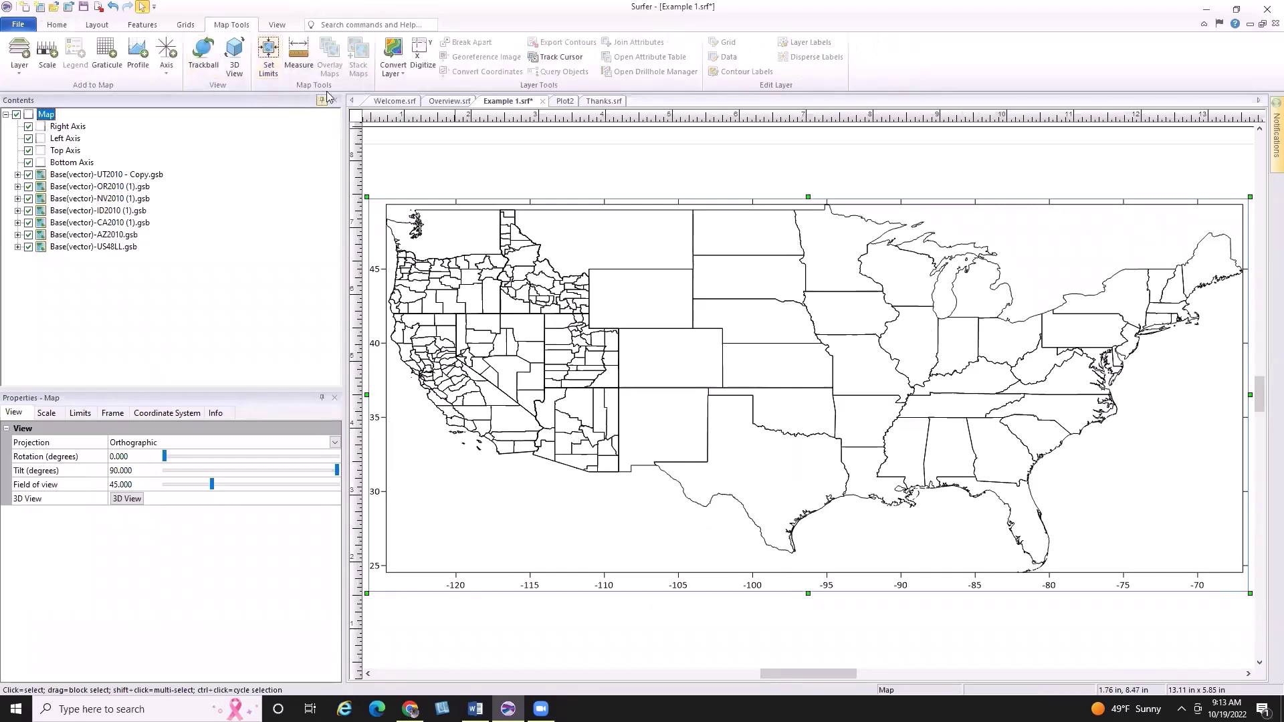
{"action": "left_click", "coordinate": [274, 60]}
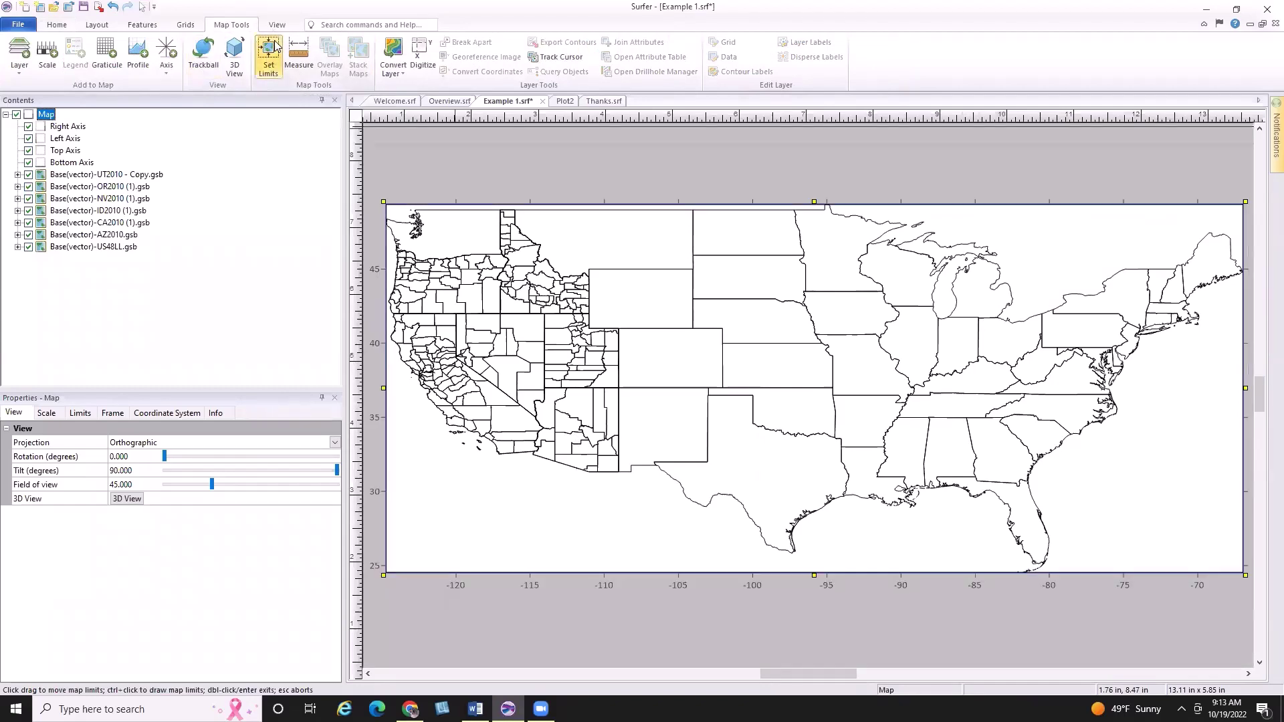
{"action": "scroll", "coordinate": [860, 303], "scroll_direction": "down", "scroll_amount": 1}
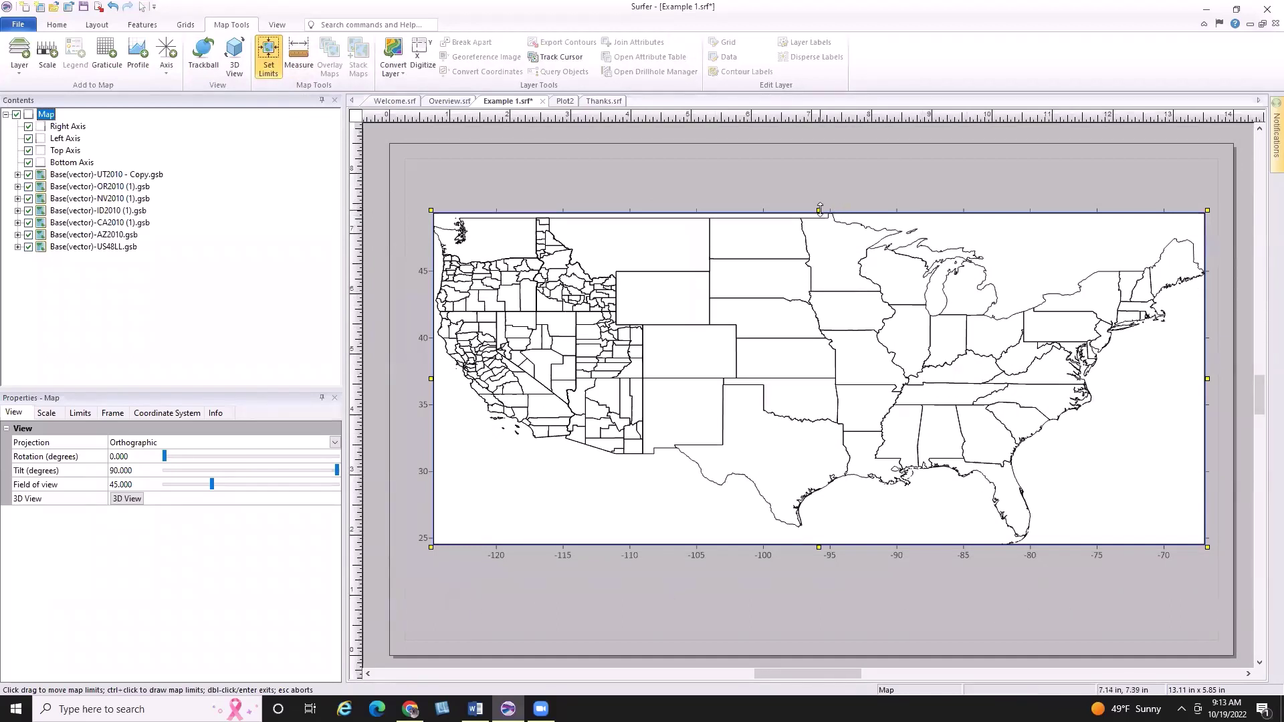
{"action": "left_click_drag", "start_coordinate": [820, 209], "coordinate": [818, 303]}
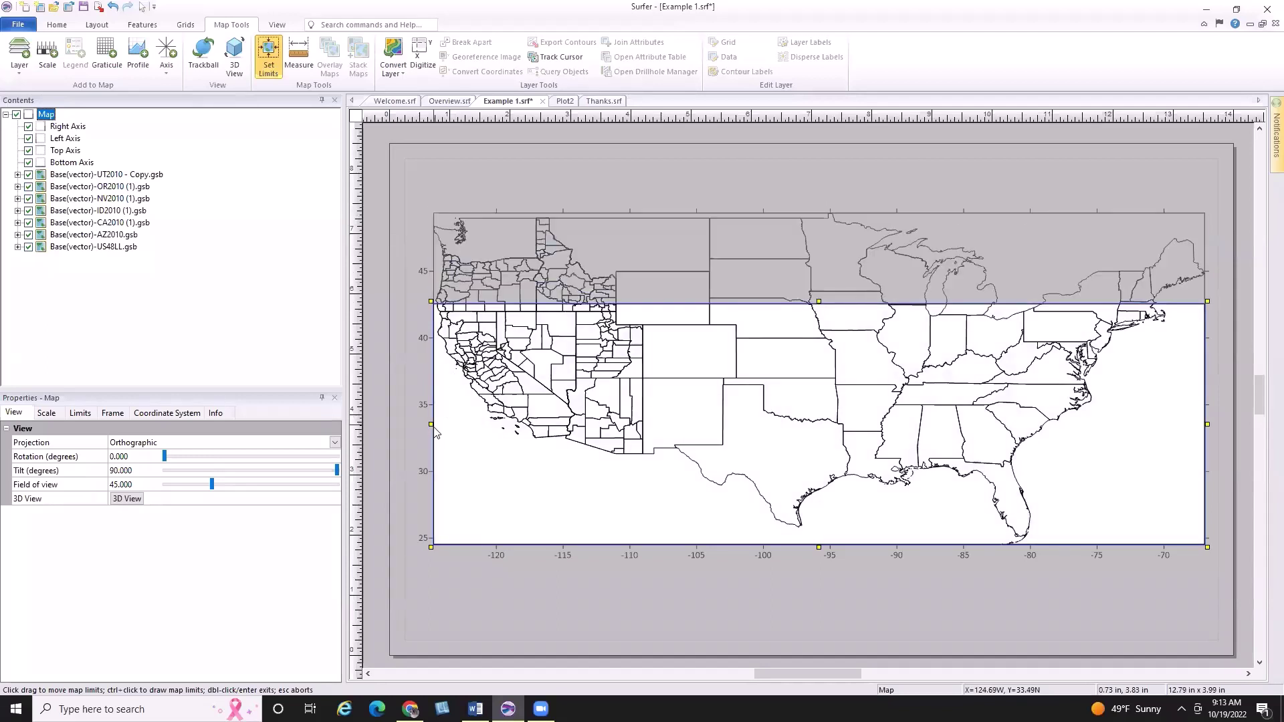
{"action": "left_click", "coordinate": [431, 425]}
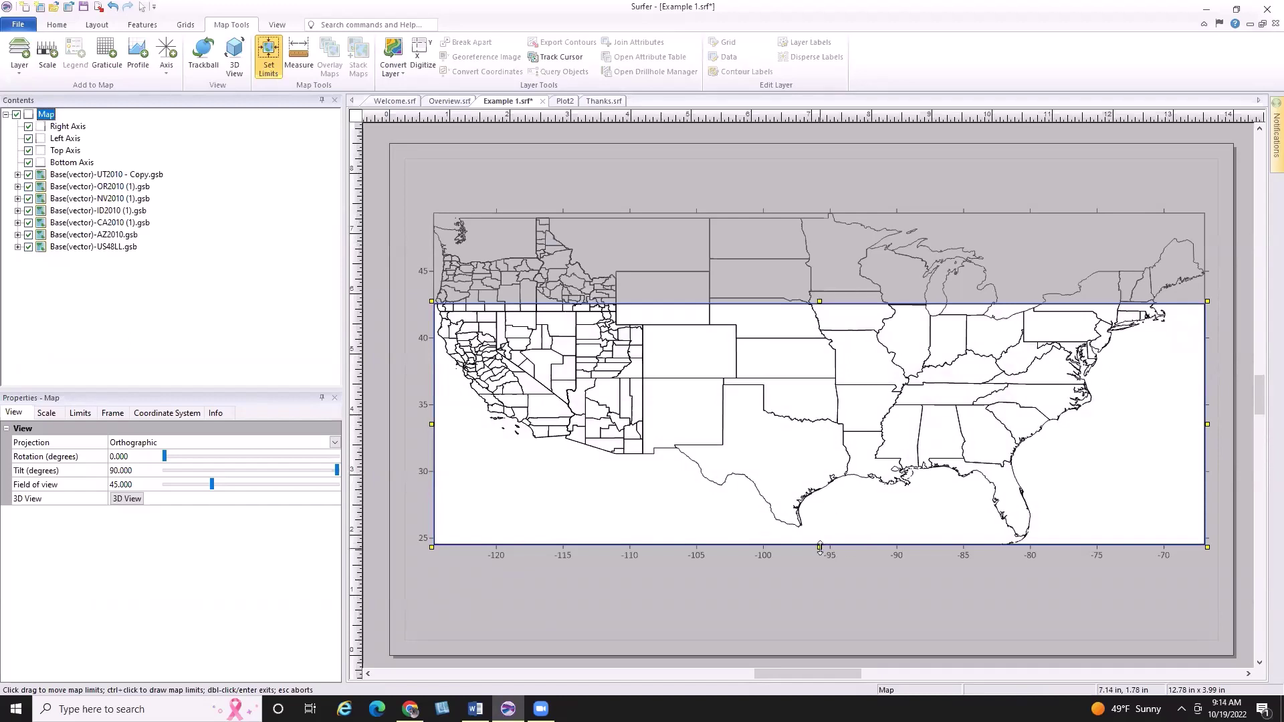
{"action": "left_click_drag", "start_coordinate": [819, 548], "coordinate": [814, 421]}
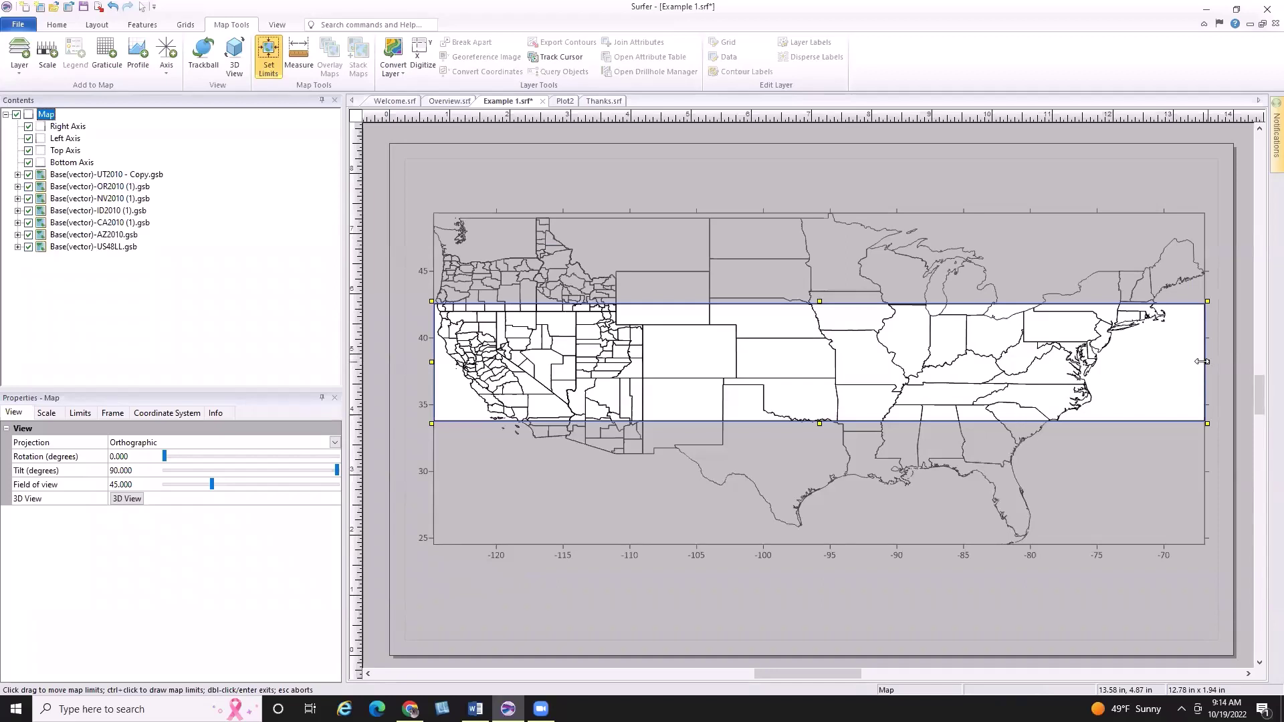
{"action": "mouse_move", "coordinate": [1200, 361]}
{"action": "left_mouse_down"}
{"action": "mouse_move", "coordinate": [646, 366]}
{"action": "mouse_move", "coordinate": [558, 395]}
{"action": "left_mouse_up"}
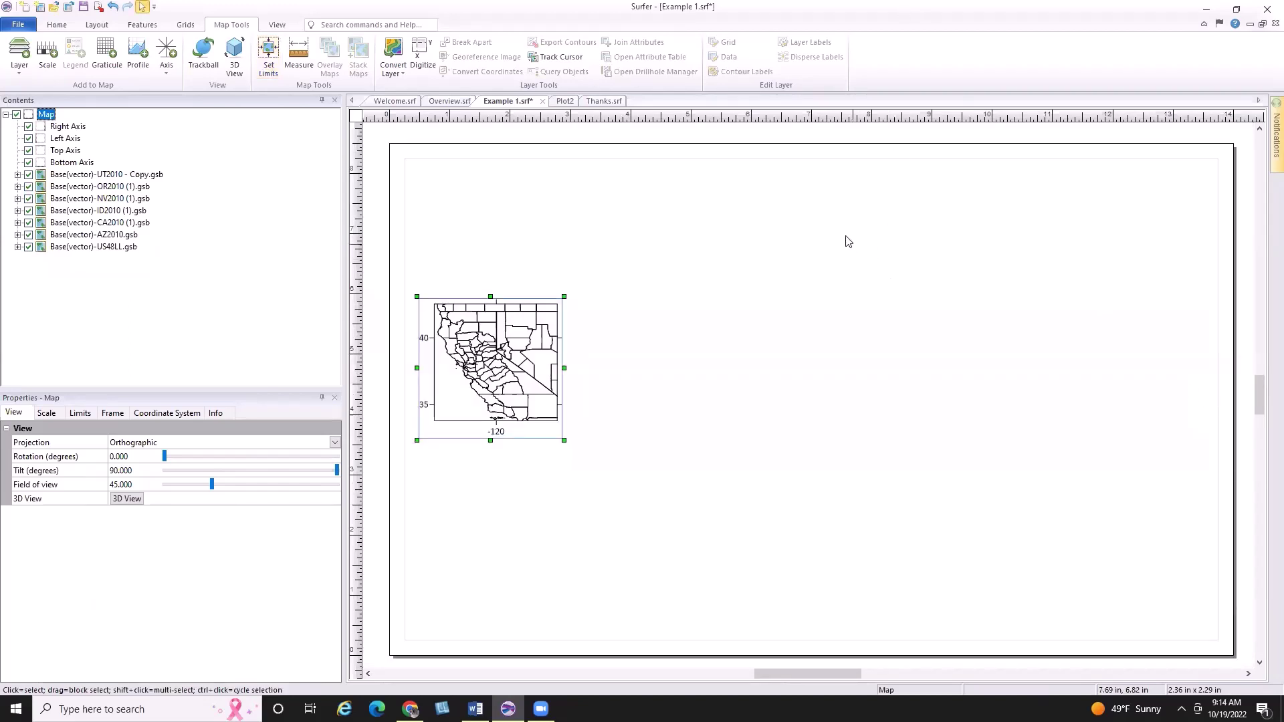
Step: Move the cropped map to the middle of the page and set its X scale length to 7.25 in with proportional scaling
{"action": "left_click_drag", "start_coordinate": [575, 369], "coordinate": [816, 370]}
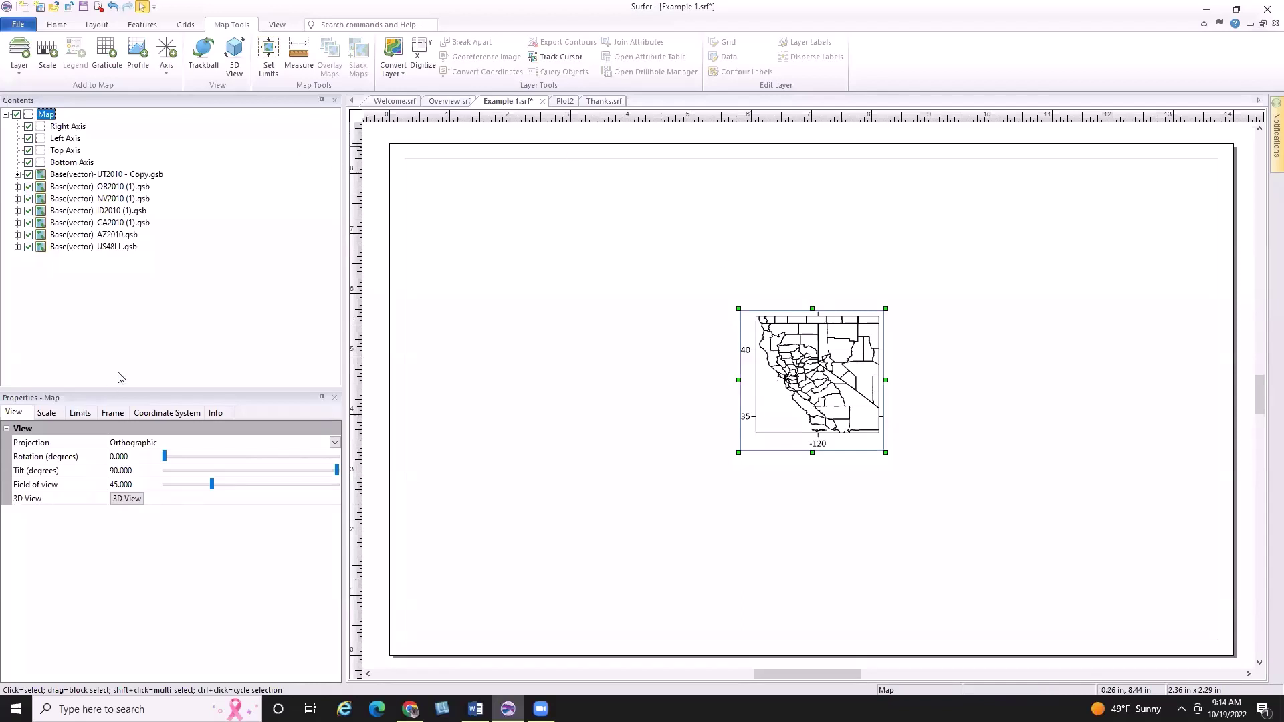
{"action": "left_click", "coordinate": [46, 413]}
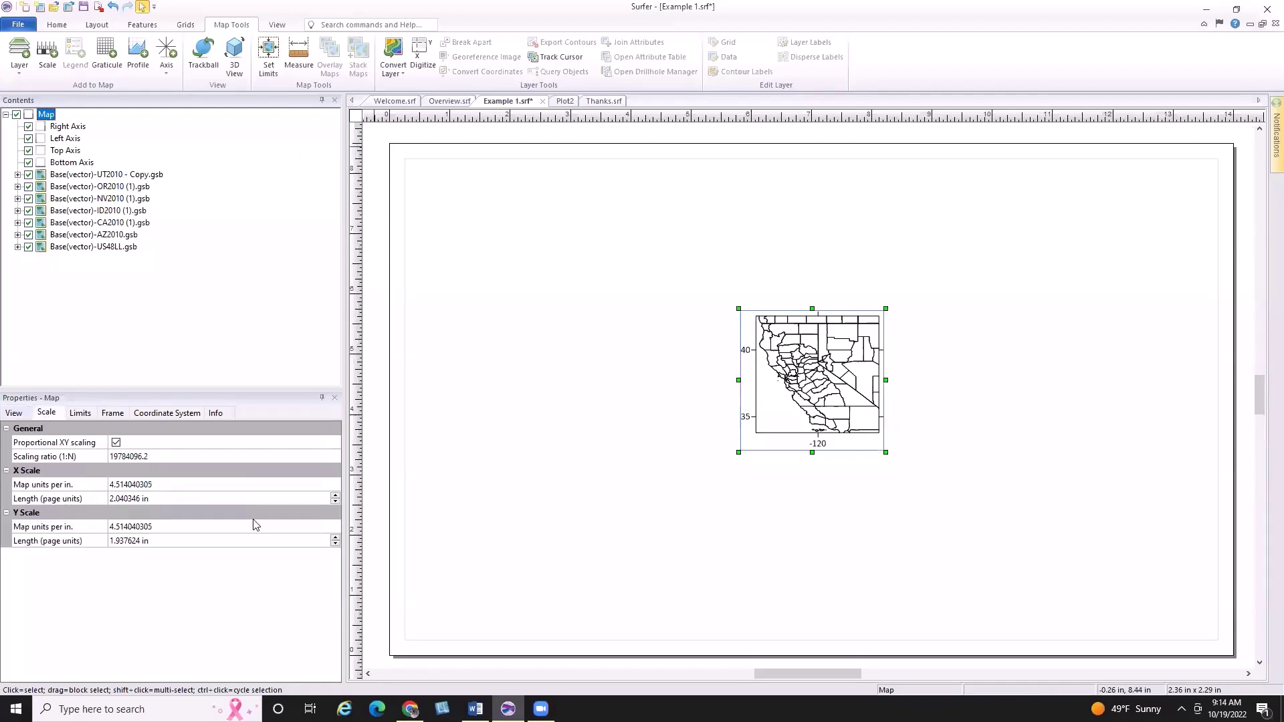
{"action": "left_click", "coordinate": [334, 495]}
{"action": "left_click", "coordinate": [335, 495]}
{"action": "left_click", "coordinate": [335, 496]}
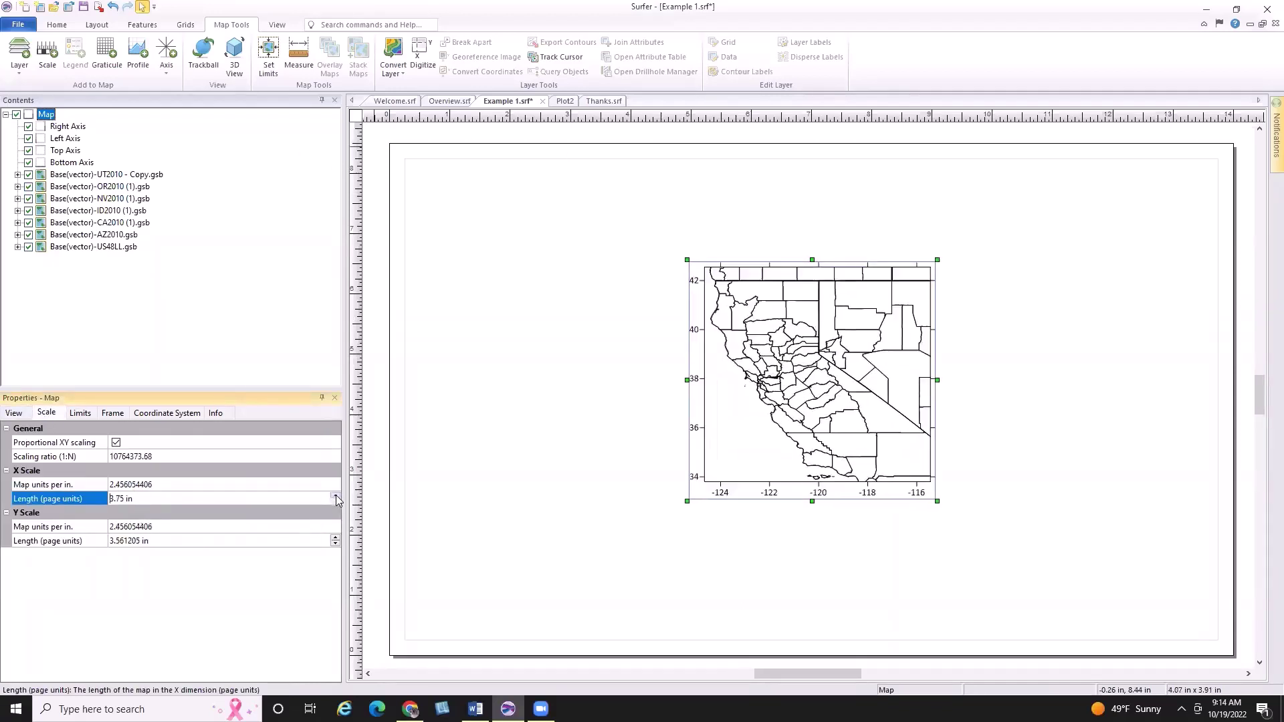
{"action": "left_click", "coordinate": [336, 495]}
{"action": "left_click", "coordinate": [335, 496]}
{"action": "left_click", "coordinate": [335, 496]}
{"action": "left_click", "coordinate": [335, 496]}
{"action": "left_click", "coordinate": [335, 496]}
{"action": "left_click", "coordinate": [334, 496]}
{"action": "left_click", "coordinate": [335, 496]}
{"action": "left_click", "coordinate": [335, 496]}
{"action": "left_click", "coordinate": [335, 496]}
{"action": "left_click", "coordinate": [335, 496]}
{"action": "left_click", "coordinate": [335, 496]}
{"action": "left_click", "coordinate": [335, 496]}
{"action": "left_click", "coordinate": [335, 496]}
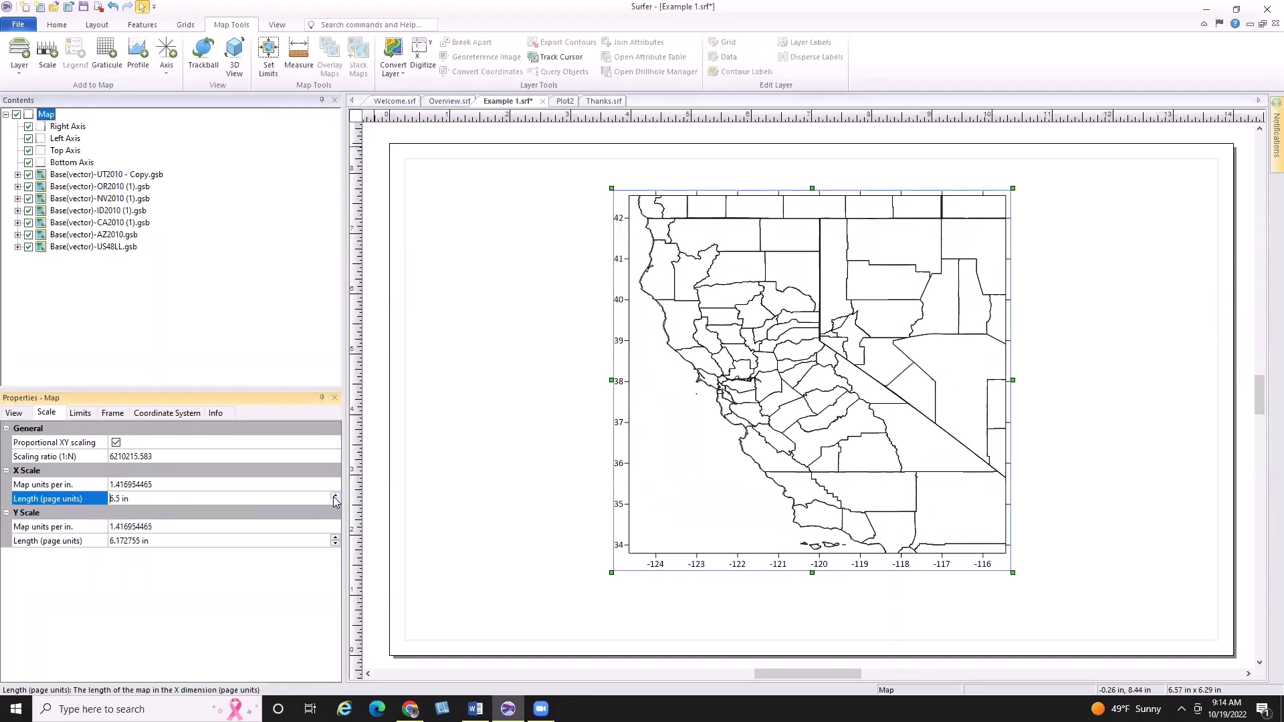
{"action": "left_click", "coordinate": [335, 496]}
{"action": "left_click", "coordinate": [335, 496]}
{"action": "left_click", "coordinate": [335, 496]}
{"action": "left_click", "coordinate": [335, 496]}
{"action": "left_click", "coordinate": [335, 496]}
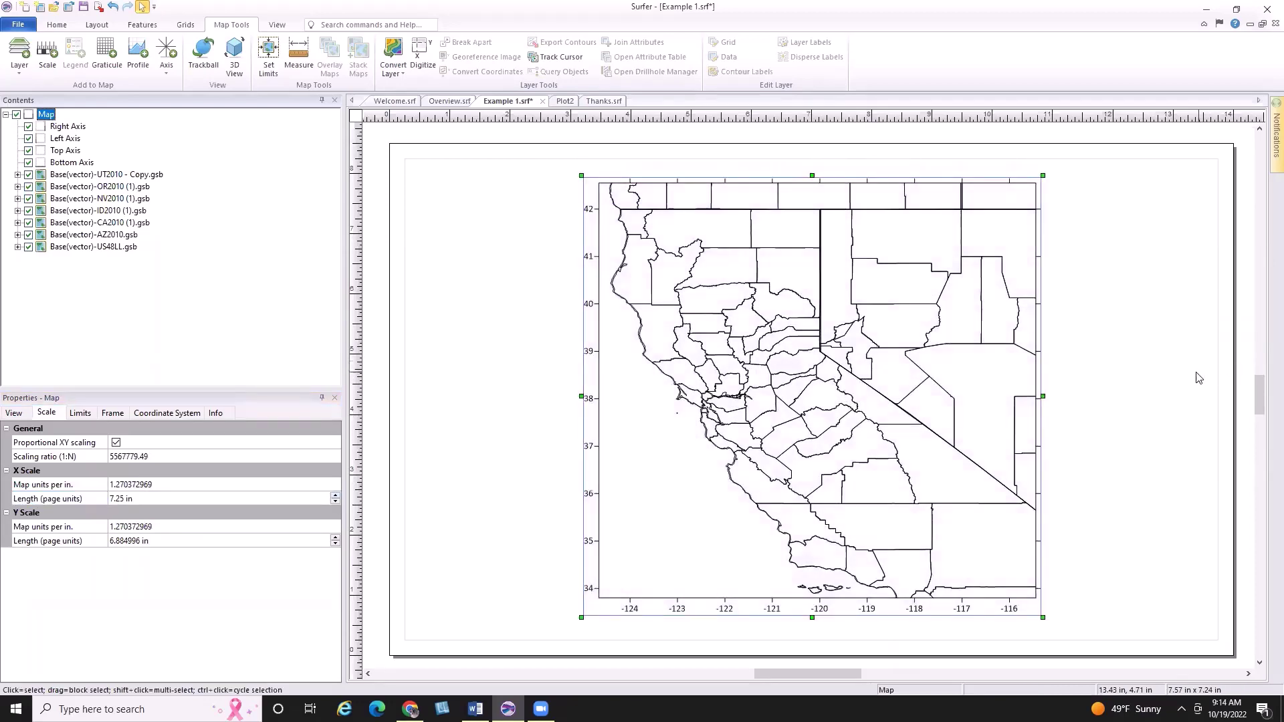
Step: Clear the map selection and fit the whole map to the plot window
{"action": "left_click", "coordinate": [1240, 366]}
{"action": "left_click", "coordinate": [277, 25]}
{"action": "left_click", "coordinate": [20, 57]}
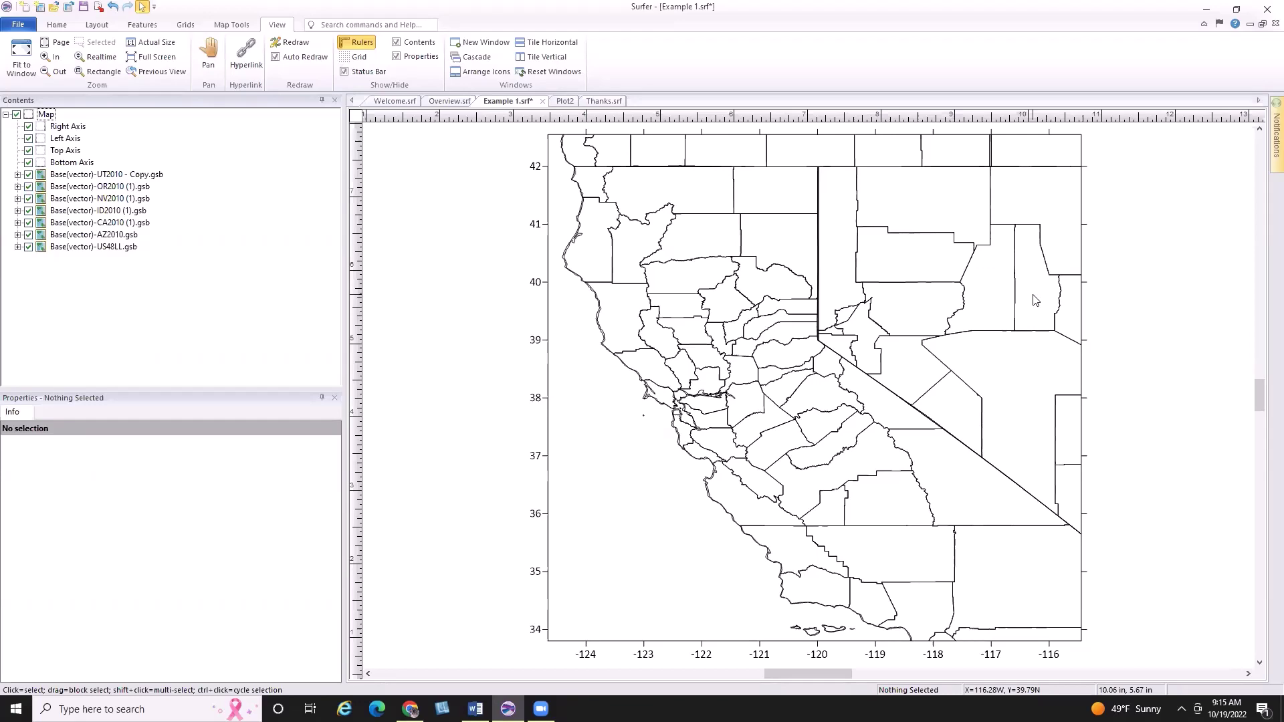
Step: Switch to Chrome and, on the Natural Earth site, open the Cultural downloads for large scale data, 1:10m
{"action": "left_click", "coordinate": [410, 709]}
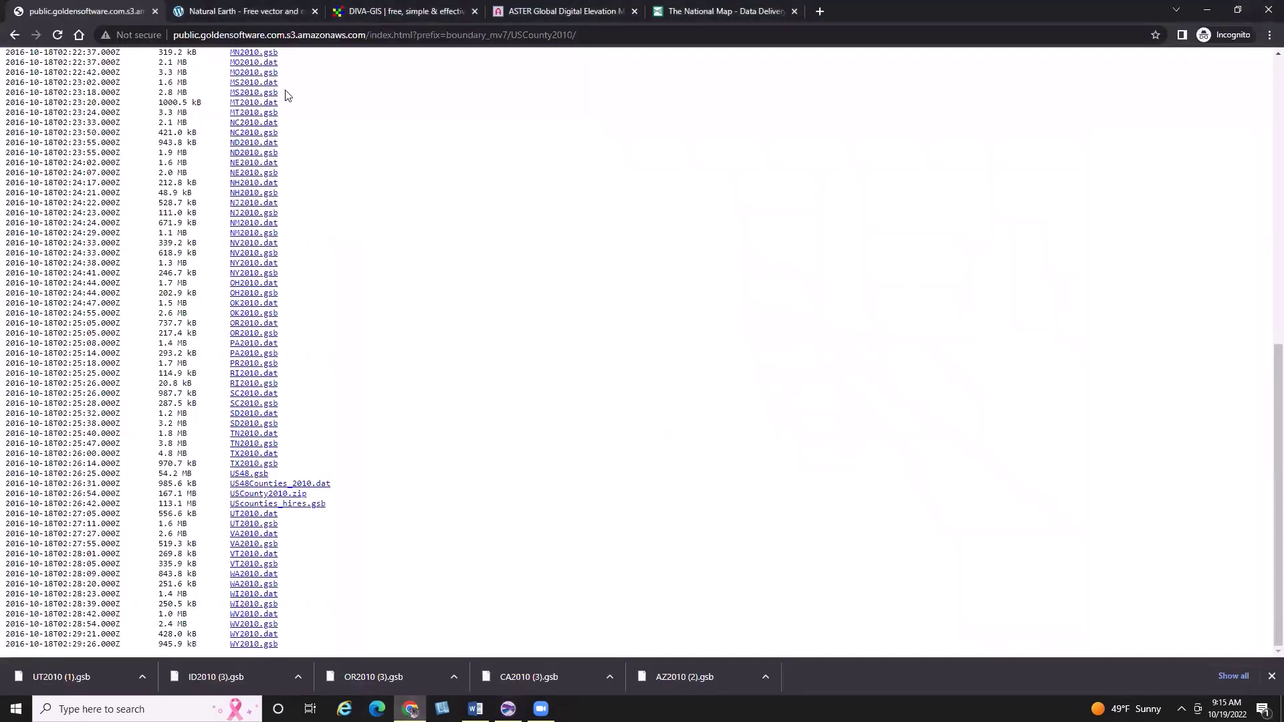
{"action": "left_click", "coordinate": [248, 10]}
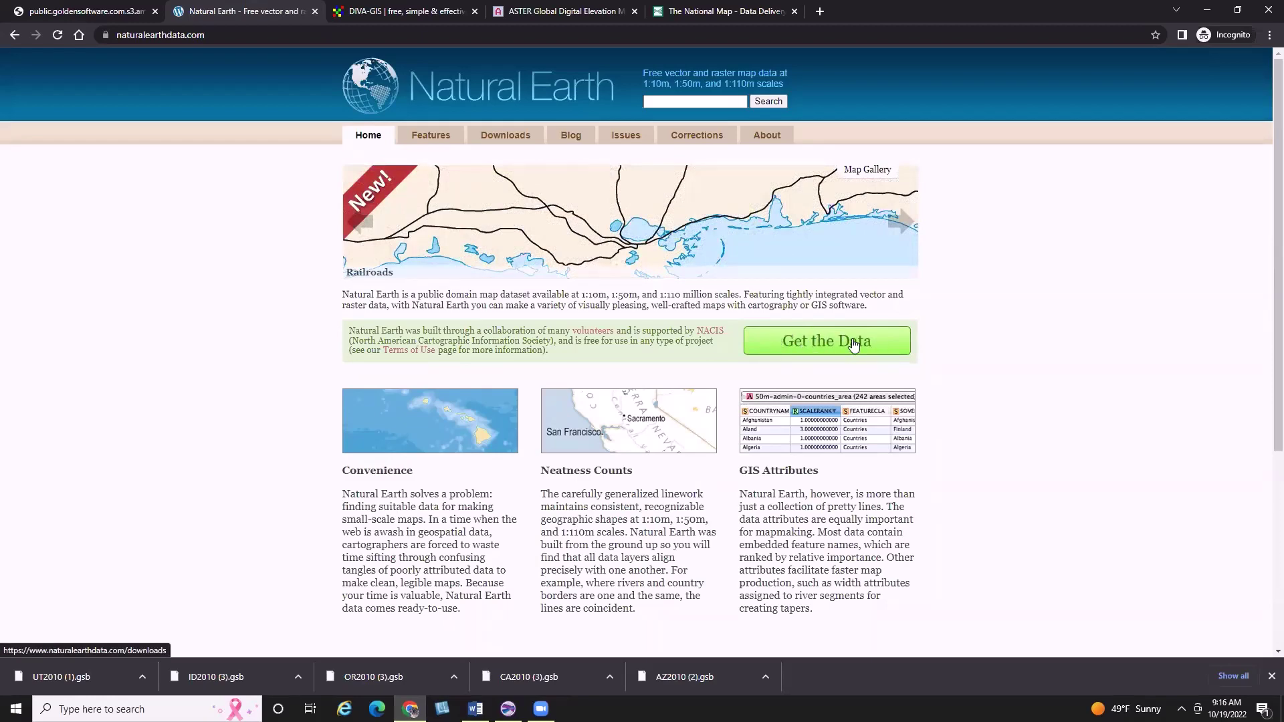
{"action": "left_click", "coordinate": [853, 343]}
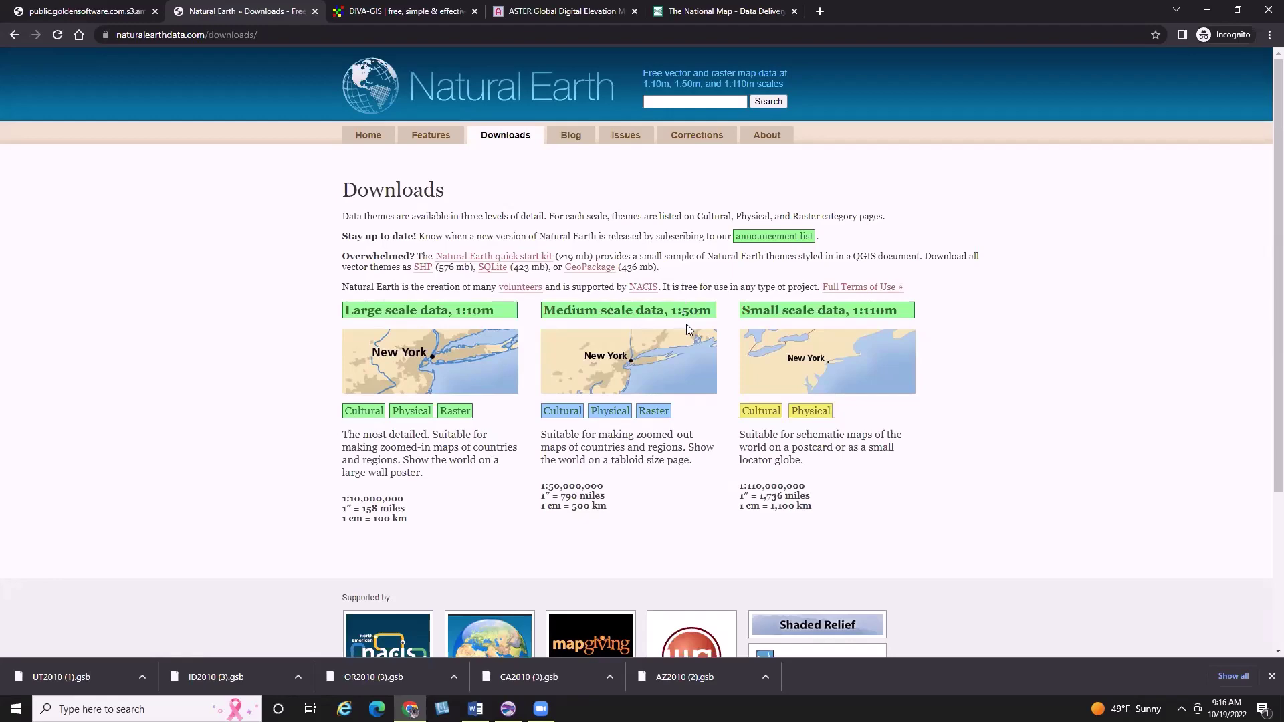
{"action": "left_click", "coordinate": [365, 412]}
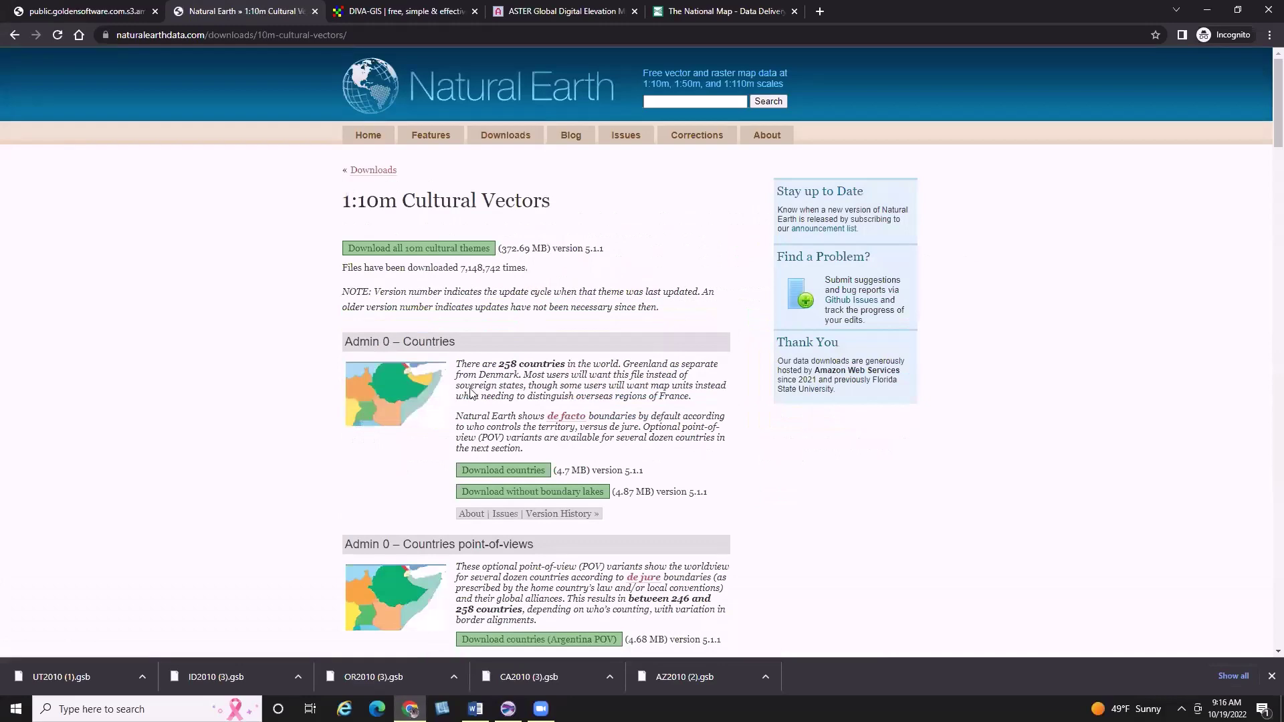
Step: Look through the 1:10m Cultural Vectors downloads, from the Admin 0 country themes to the states, provinces and counties
{"action": "scroll", "coordinate": [700, 255], "scroll_direction": "down", "scroll_amount": 3}
{"action": "scroll", "coordinate": [840, 313], "scroll_direction": "up", "scroll_amount": 1}
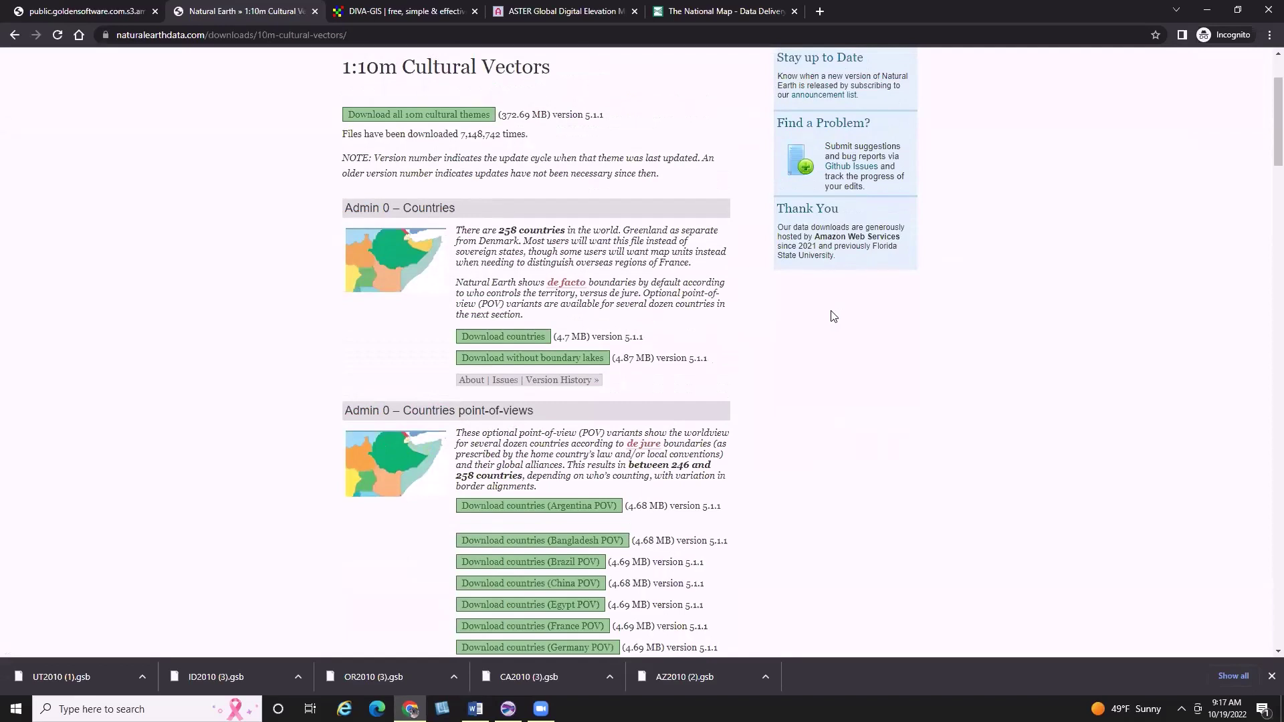
{"action": "scroll", "coordinate": [786, 327], "scroll_direction": "down", "scroll_amount": 1}
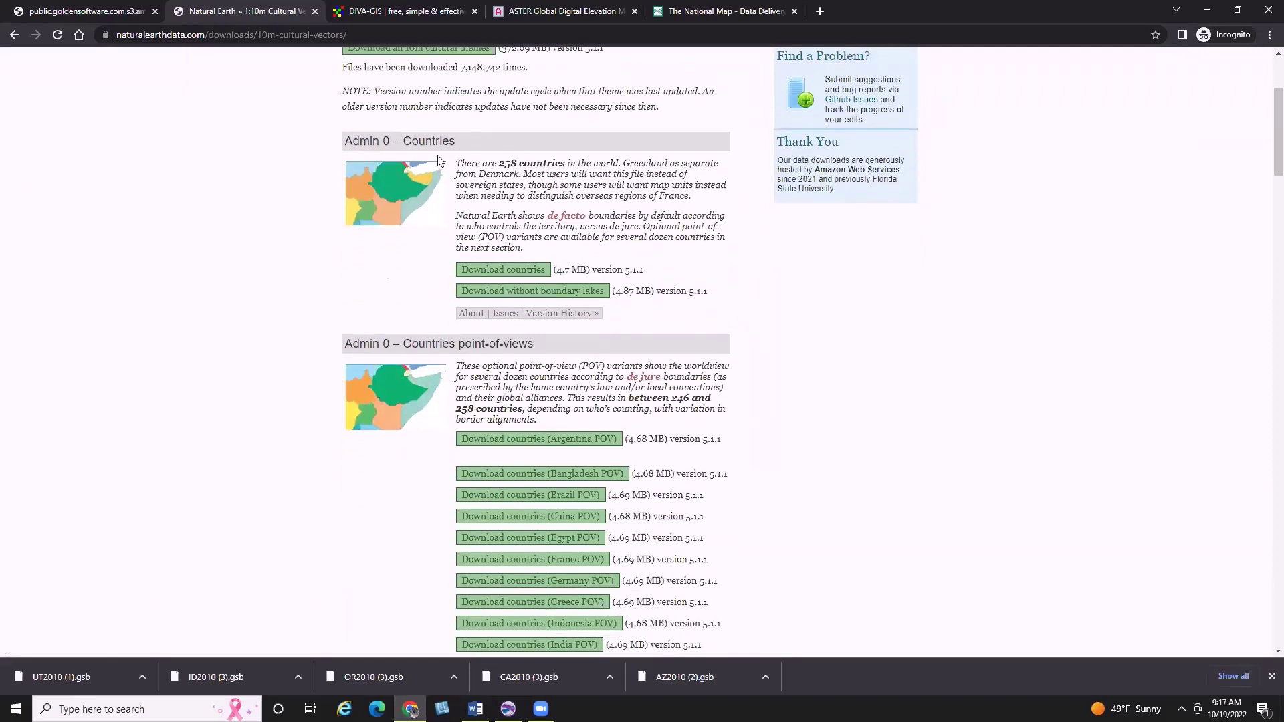
{"action": "scroll", "coordinate": [439, 160], "scroll_direction": "down", "scroll_amount": 2}
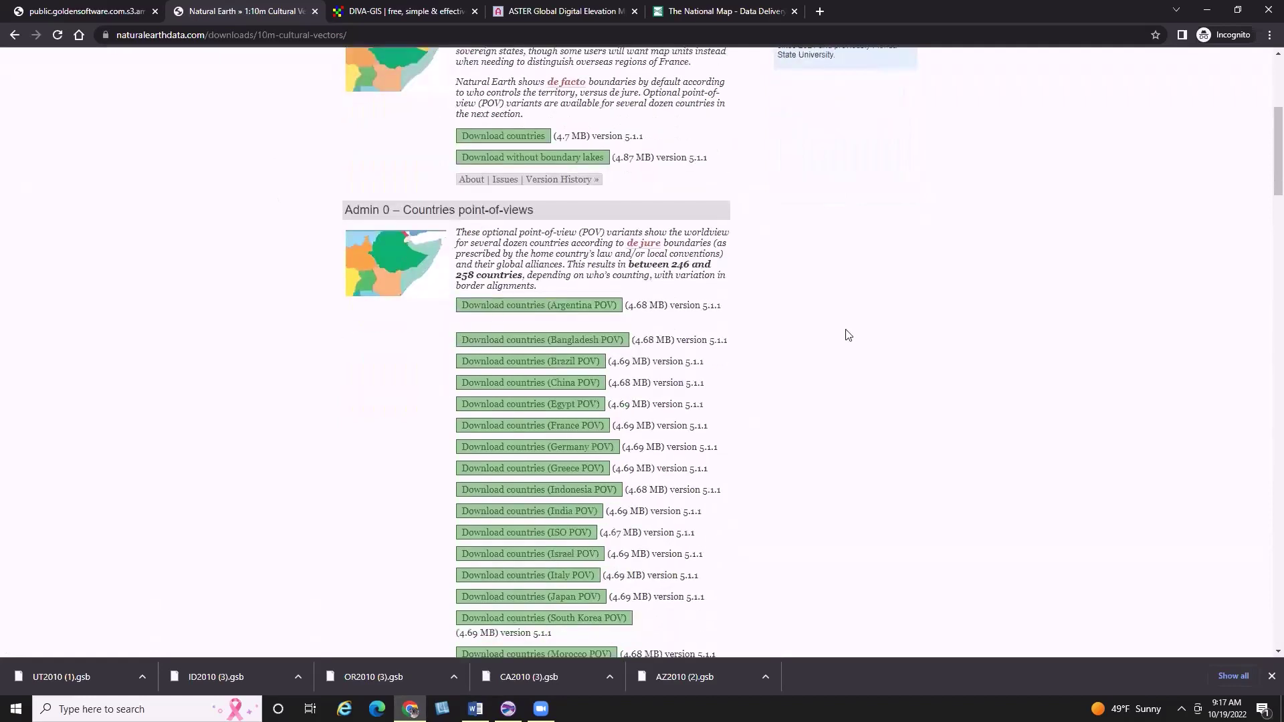
{"action": "scroll", "coordinate": [718, 239], "scroll_direction": "up", "scroll_amount": 1}
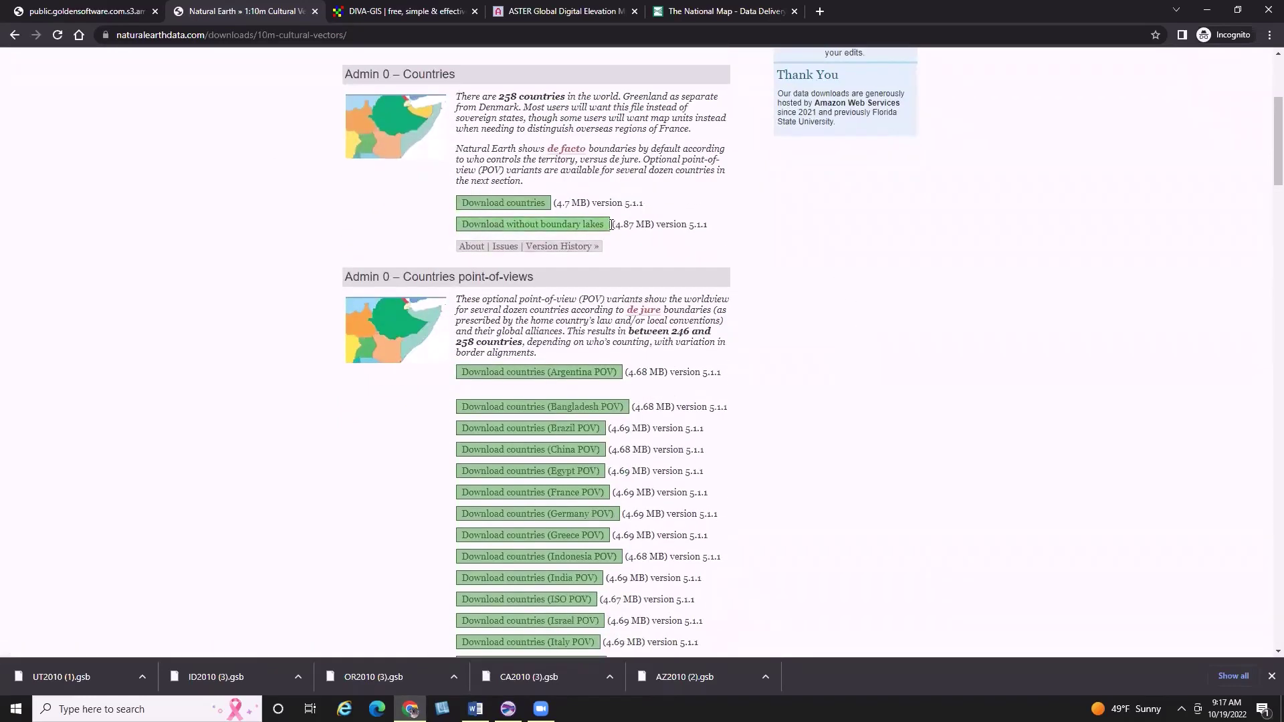
{"action": "scroll", "coordinate": [615, 226], "scroll_direction": "down", "scroll_amount": 2}
{"action": "scroll", "coordinate": [626, 229], "scroll_direction": "down", "scroll_amount": 1}
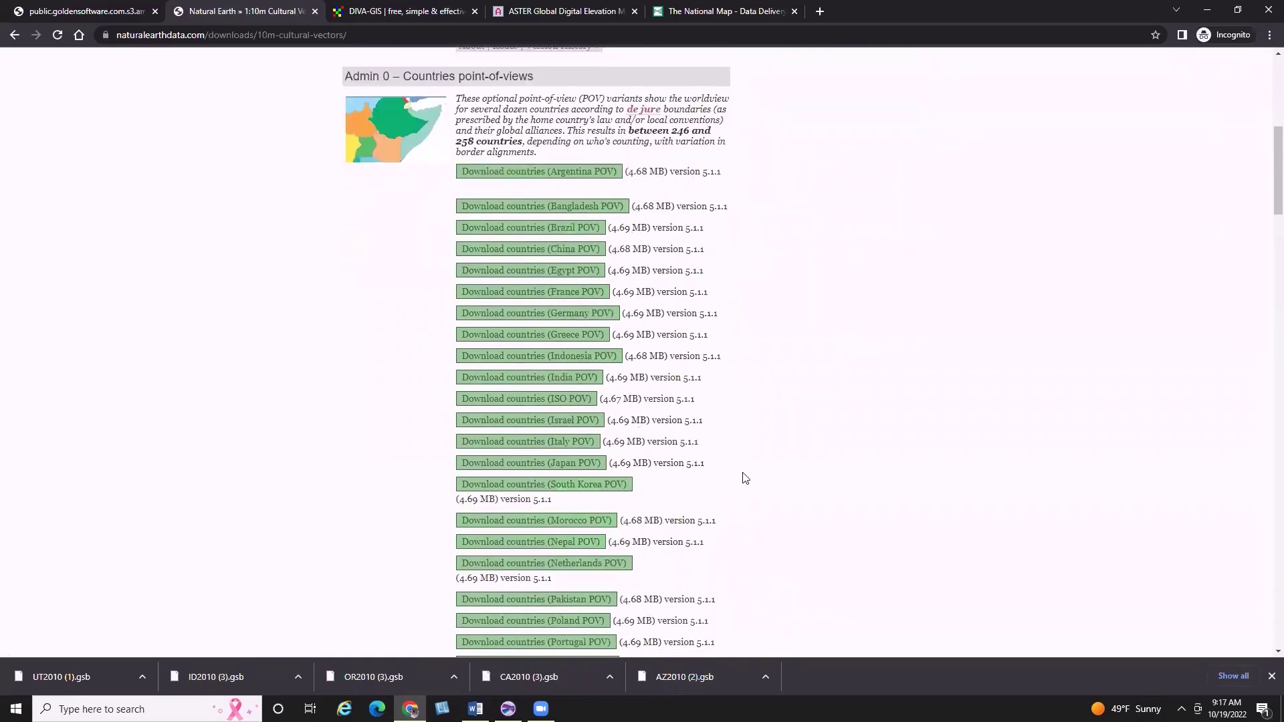
{"action": "scroll", "coordinate": [744, 475], "scroll_direction": "down", "scroll_amount": 8}
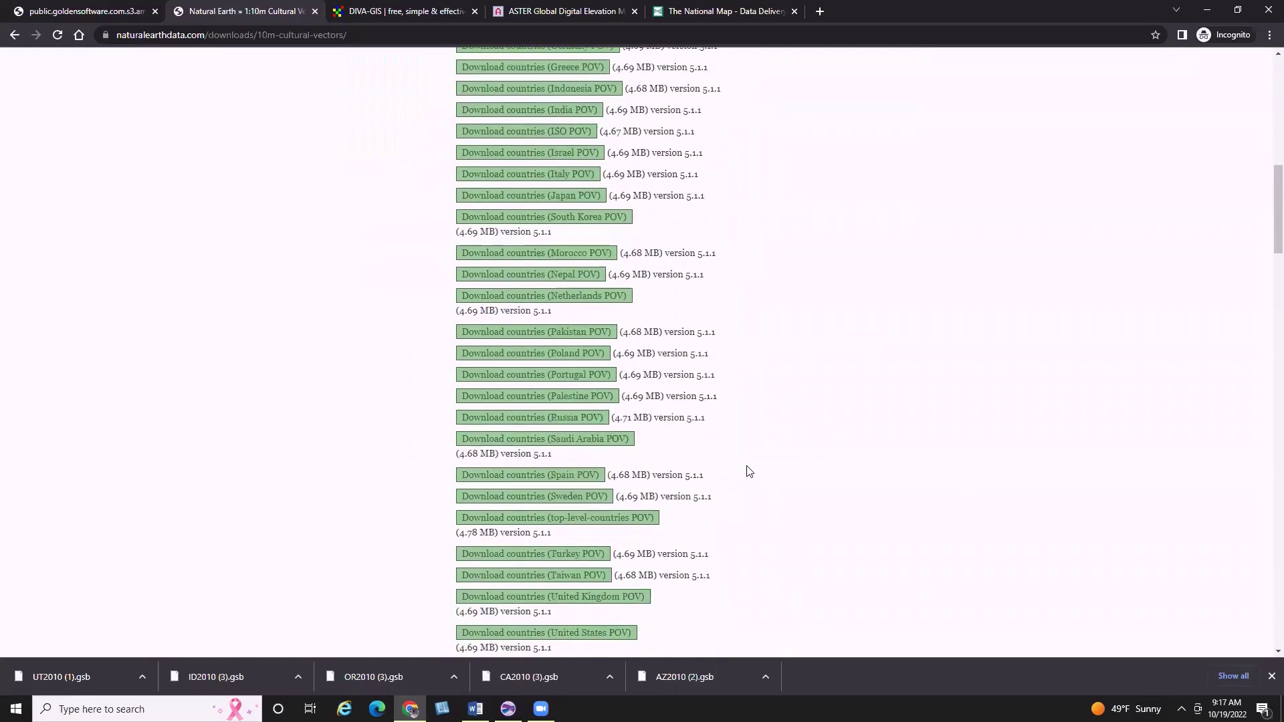
{"action": "scroll", "coordinate": [750, 470], "scroll_direction": "down", "scroll_amount": 5}
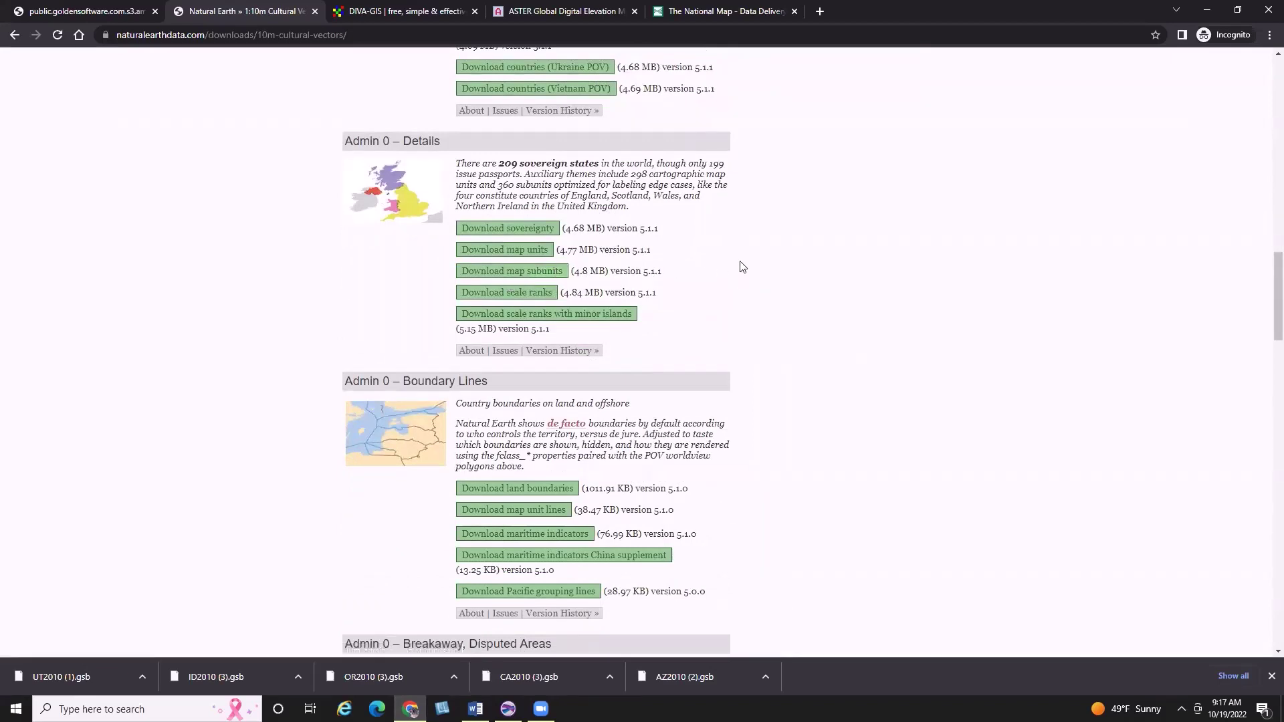
{"action": "scroll", "coordinate": [742, 267], "scroll_direction": "down", "scroll_amount": 2}
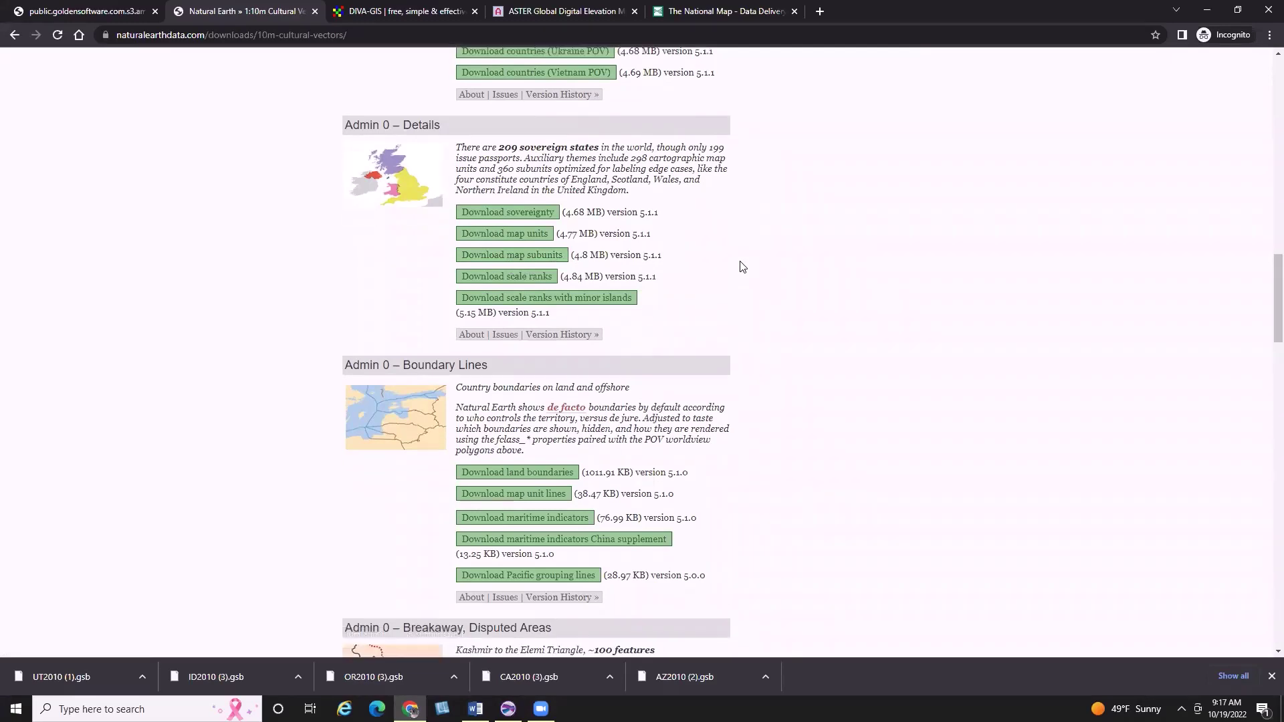
{"action": "scroll", "coordinate": [742, 267], "scroll_direction": "down", "scroll_amount": 2}
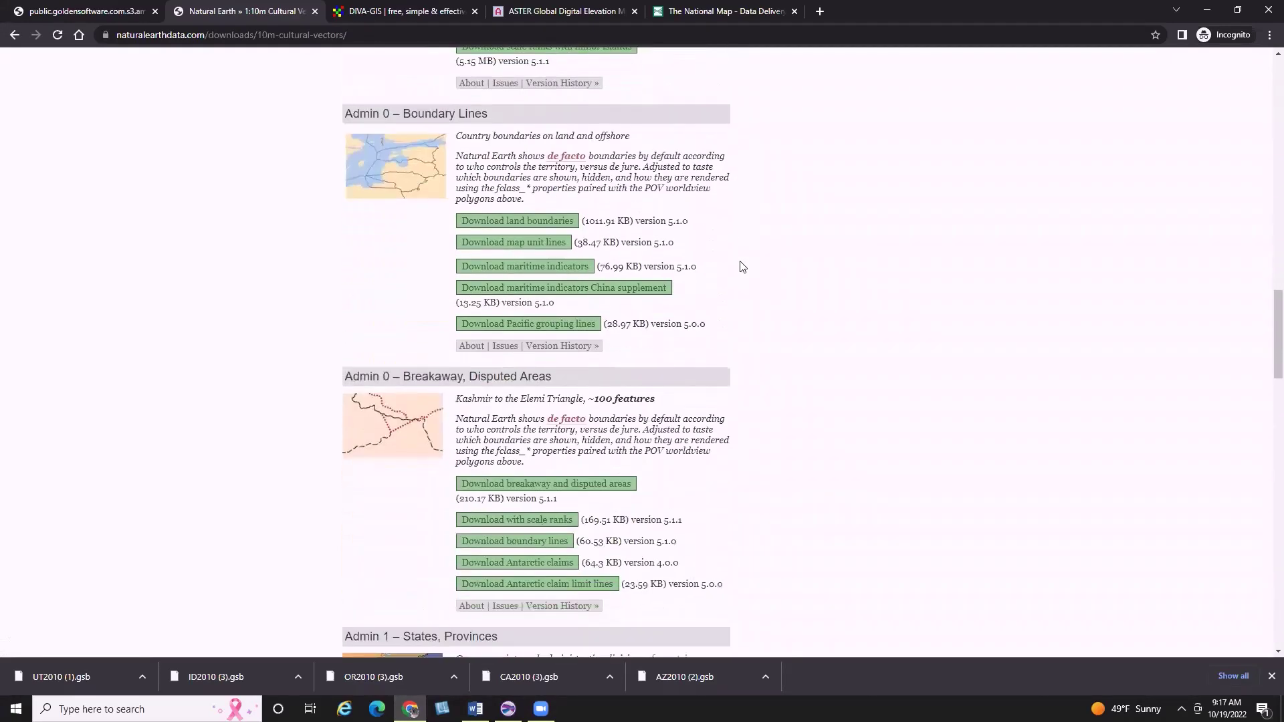
{"action": "scroll", "coordinate": [743, 267], "scroll_direction": "down", "scroll_amount": 2}
{"action": "scroll", "coordinate": [740, 266], "scroll_direction": "down", "scroll_amount": 3}
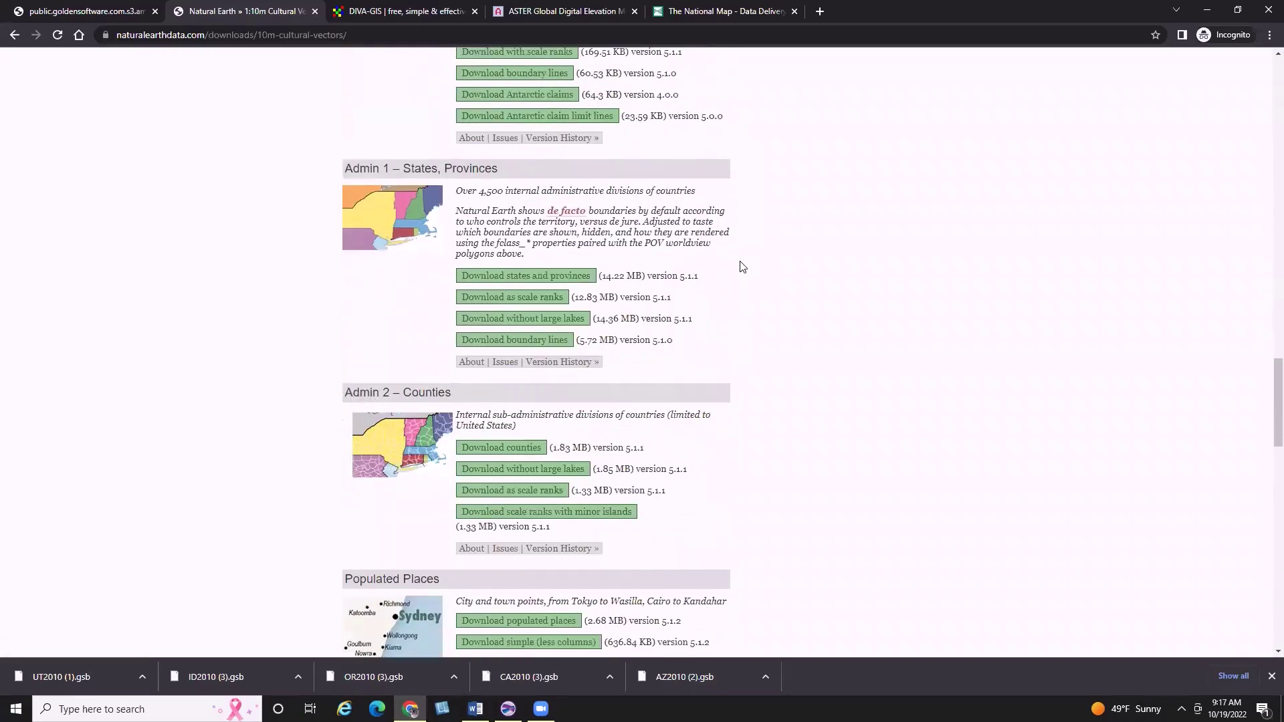
Step: Look through the remaining 1:10m Cultural Vectors downloads, from counties and populated places to parks, timezones and the cultural building blocks
{"action": "scroll", "coordinate": [740, 266], "scroll_direction": "down", "scroll_amount": 3}
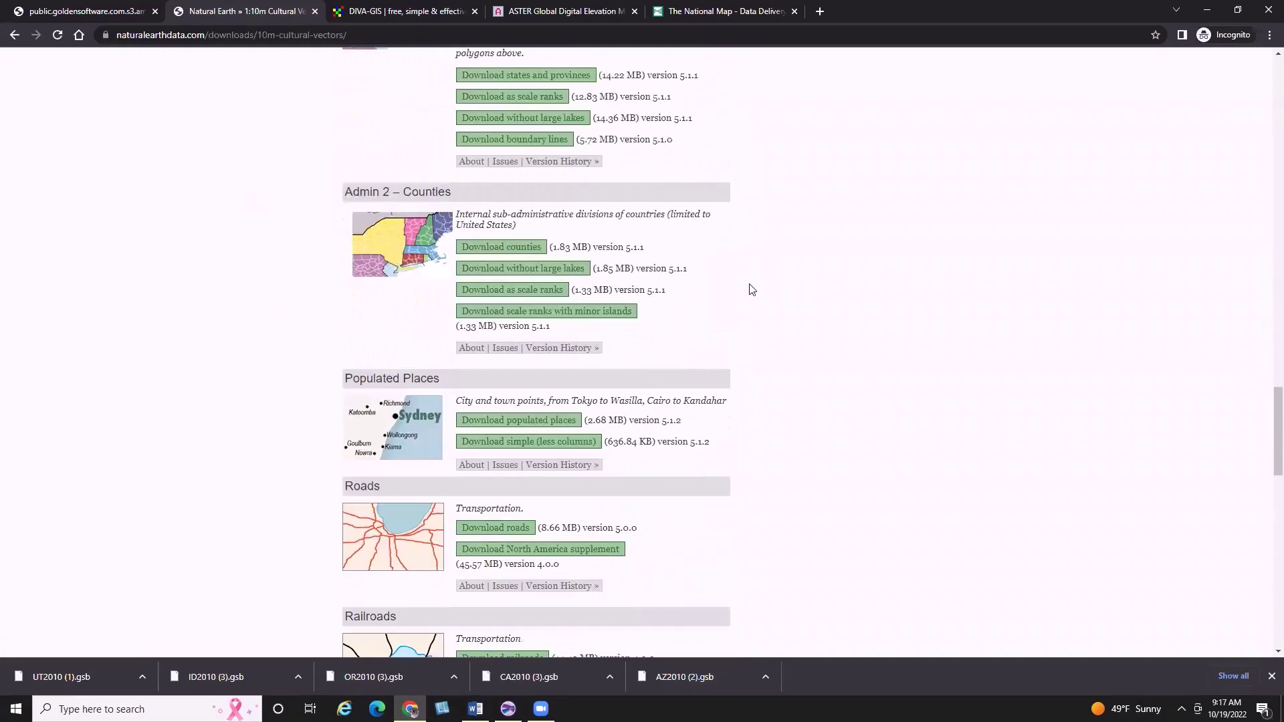
{"action": "scroll", "coordinate": [740, 293], "scroll_direction": "down", "scroll_amount": 3}
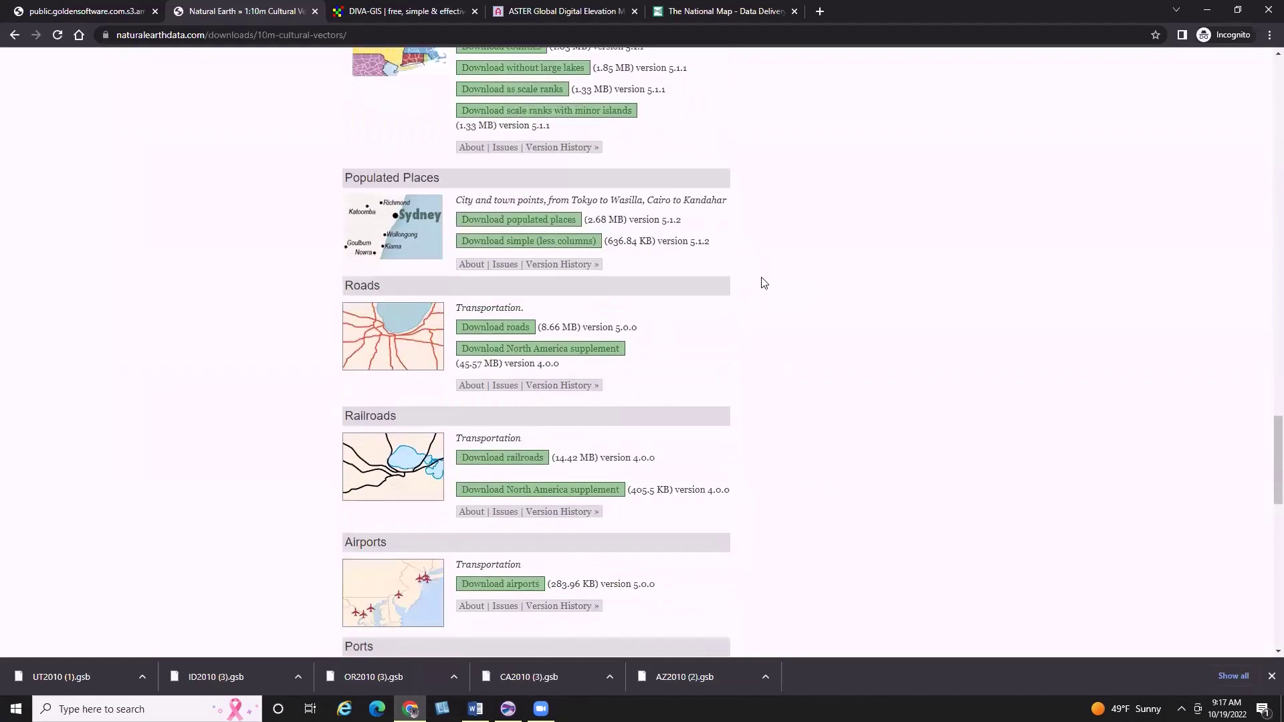
{"action": "scroll", "coordinate": [762, 281], "scroll_direction": "down", "scroll_amount": 3}
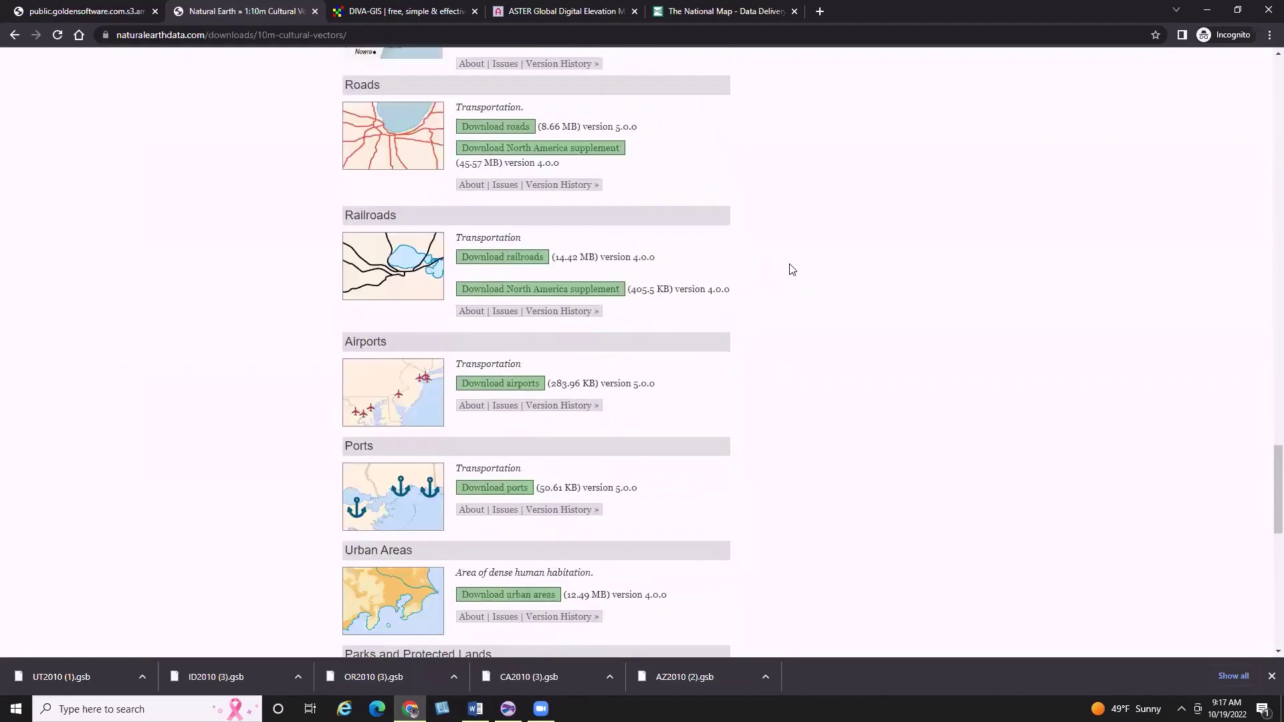
{"action": "scroll", "coordinate": [844, 348], "scroll_direction": "down", "scroll_amount": 2}
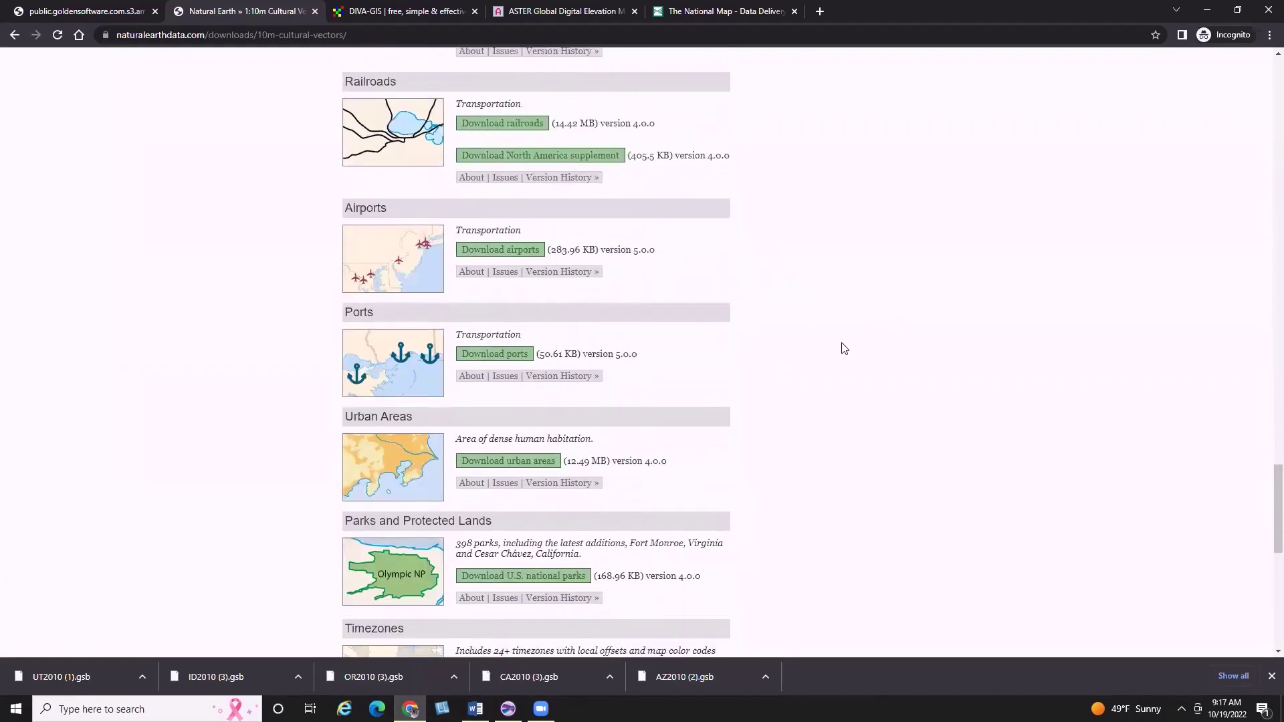
{"action": "scroll", "coordinate": [844, 349], "scroll_direction": "down", "scroll_amount": 2}
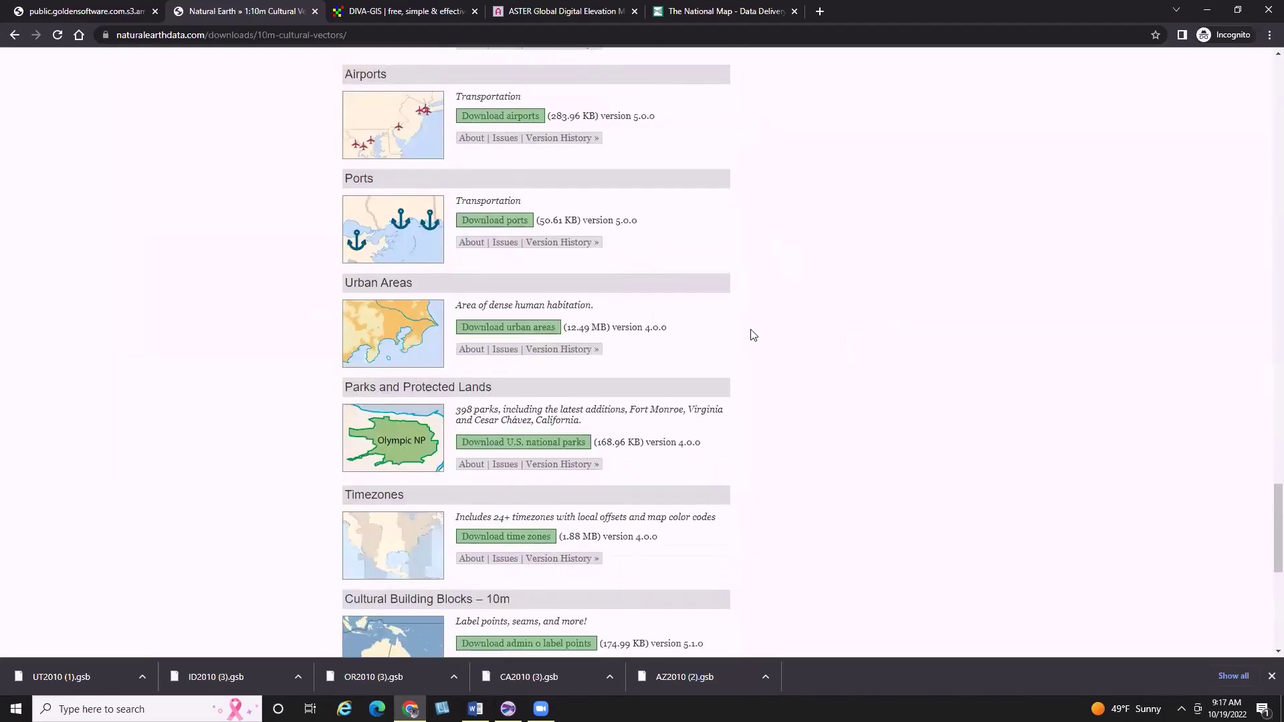
{"action": "scroll", "coordinate": [752, 334], "scroll_direction": "down", "scroll_amount": 3}
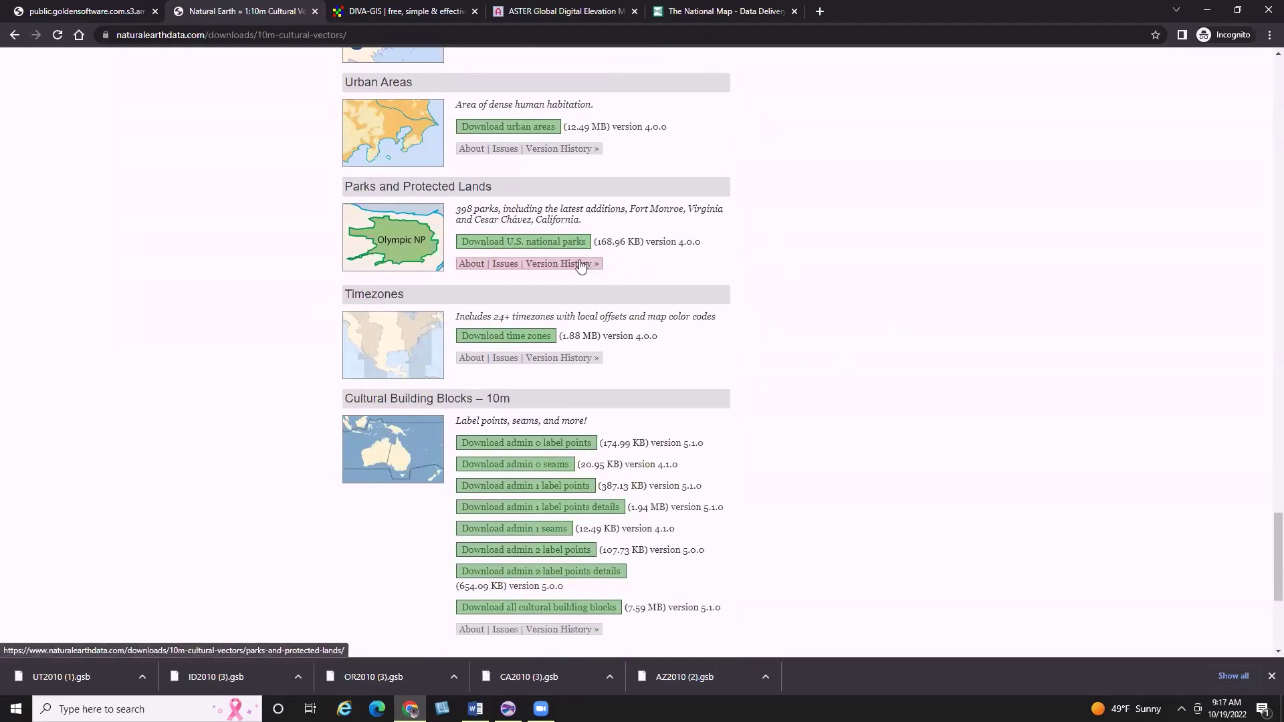
{"action": "scroll", "coordinate": [721, 335], "scroll_direction": "up", "scroll_amount": 15}
{"action": "scroll", "coordinate": [695, 338], "scroll_direction": "up", "scroll_amount": 20}
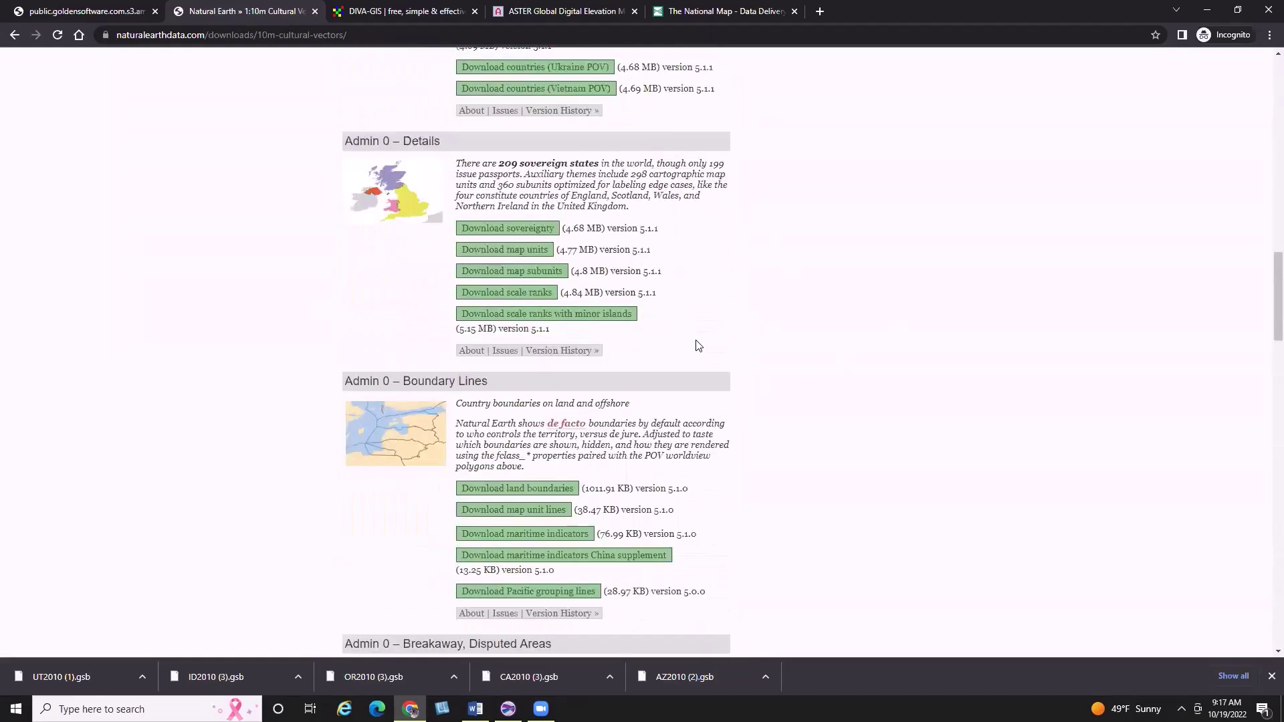
Step: Open the Physical downloads for large scale data, 1:10m, and look through the themes from Coastline to Physical Building Blocks
{"action": "left_click", "coordinate": [15, 38]}
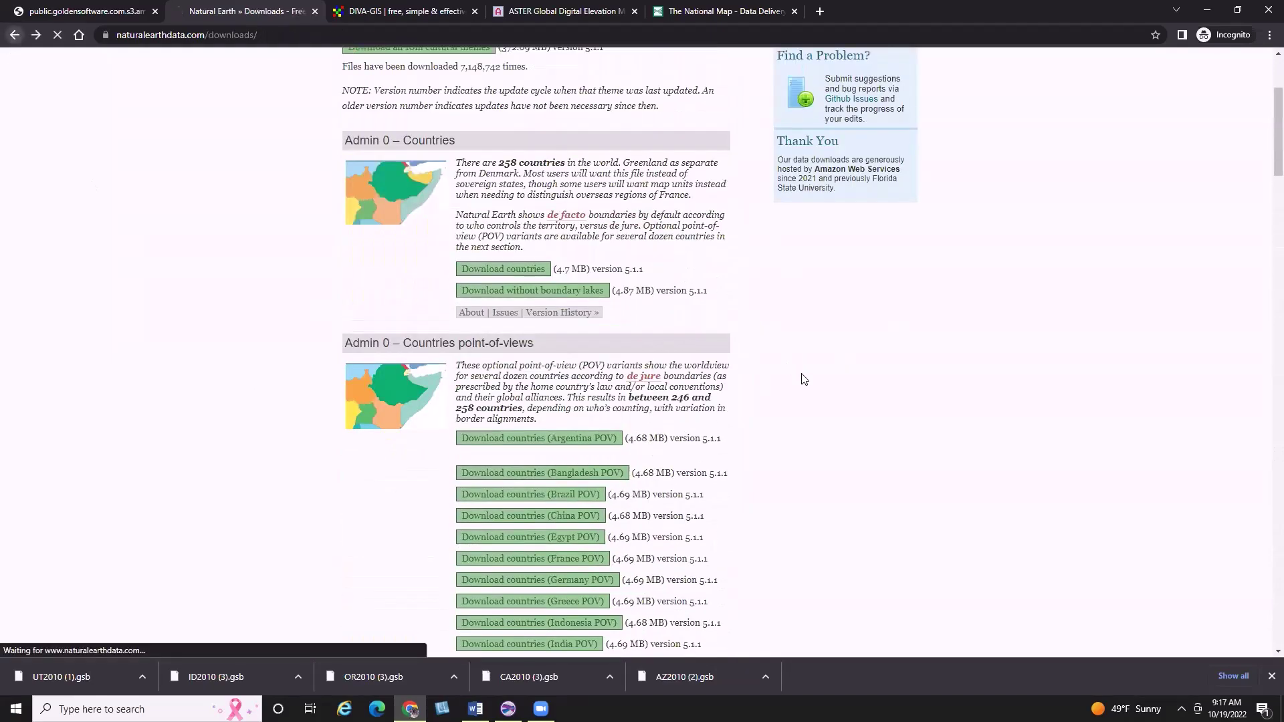
{"action": "left_click", "coordinate": [411, 410]}
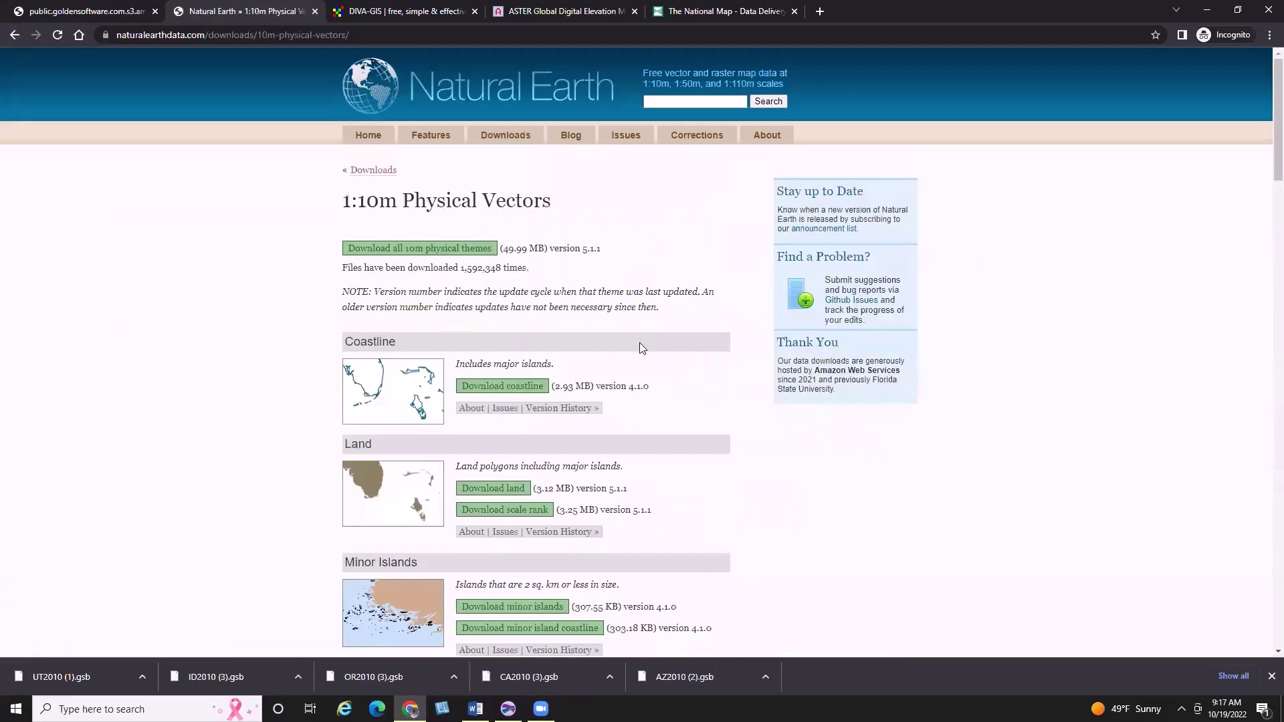
{"action": "scroll", "coordinate": [665, 379], "scroll_direction": "down", "scroll_amount": 3}
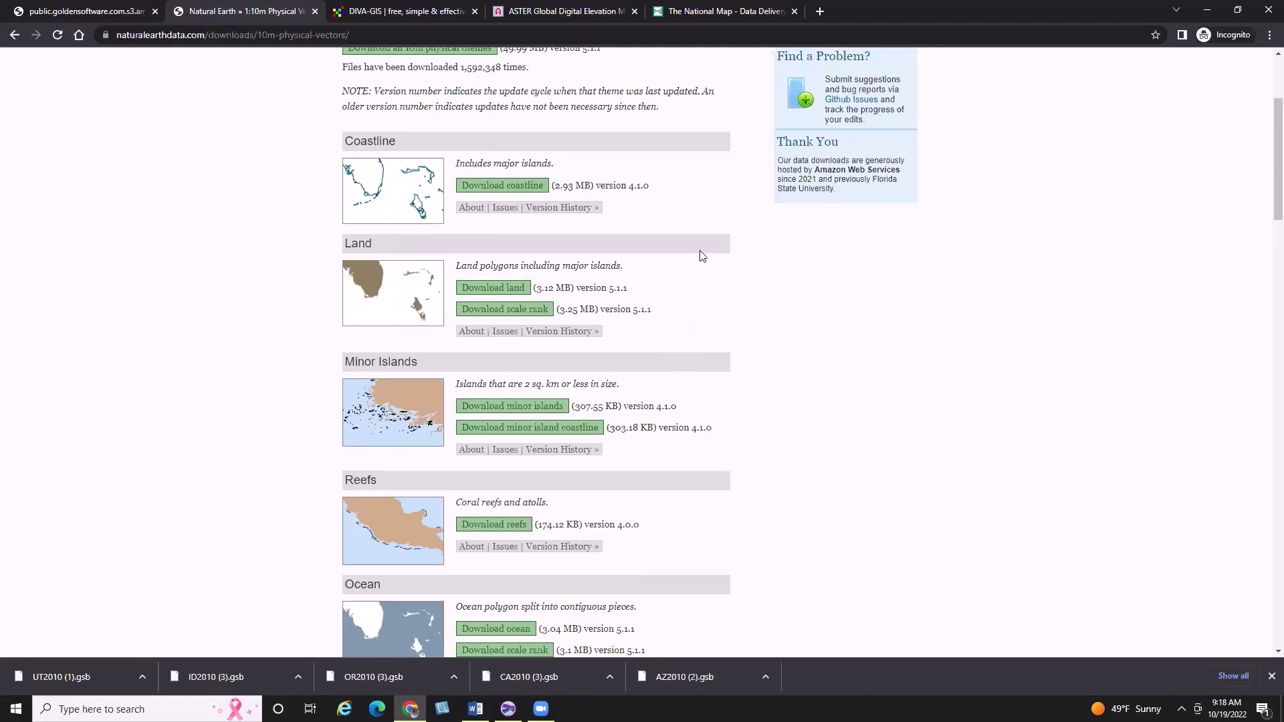
{"action": "scroll", "coordinate": [698, 254], "scroll_direction": "down", "scroll_amount": 3}
{"action": "scroll", "coordinate": [697, 252], "scroll_direction": "down", "scroll_amount": 6}
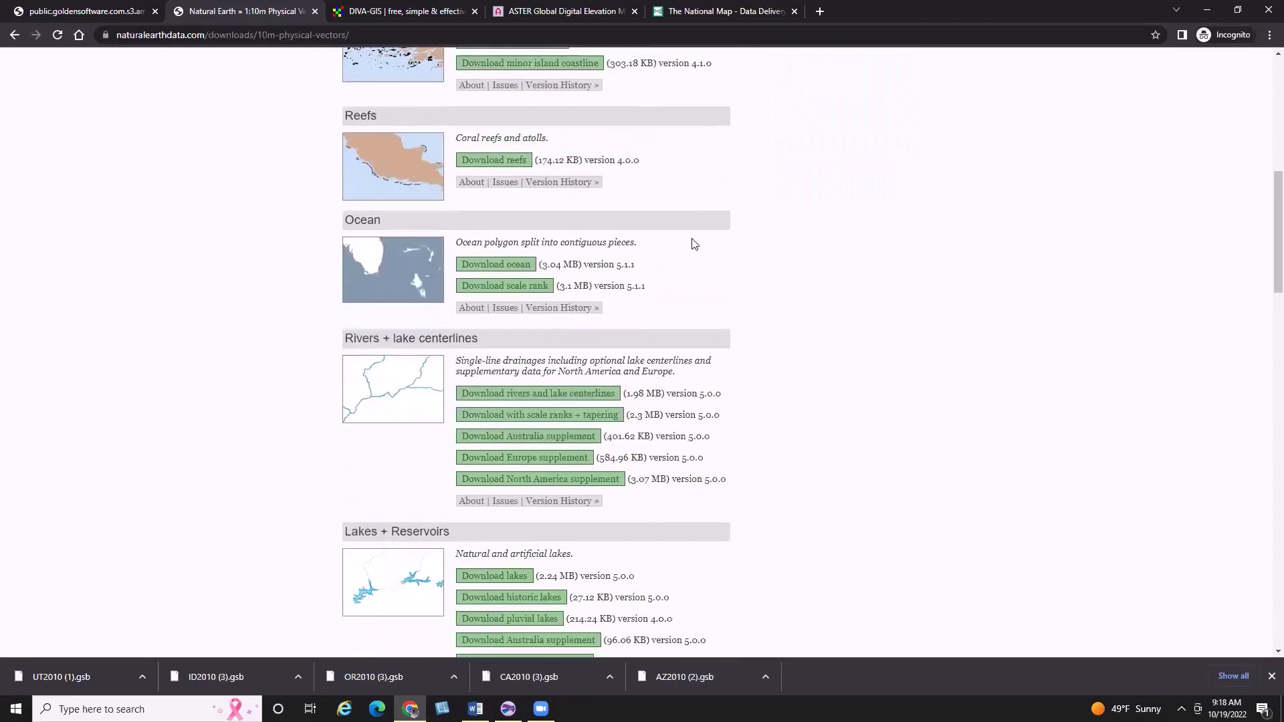
{"action": "scroll", "coordinate": [693, 241], "scroll_direction": "down", "scroll_amount": 5}
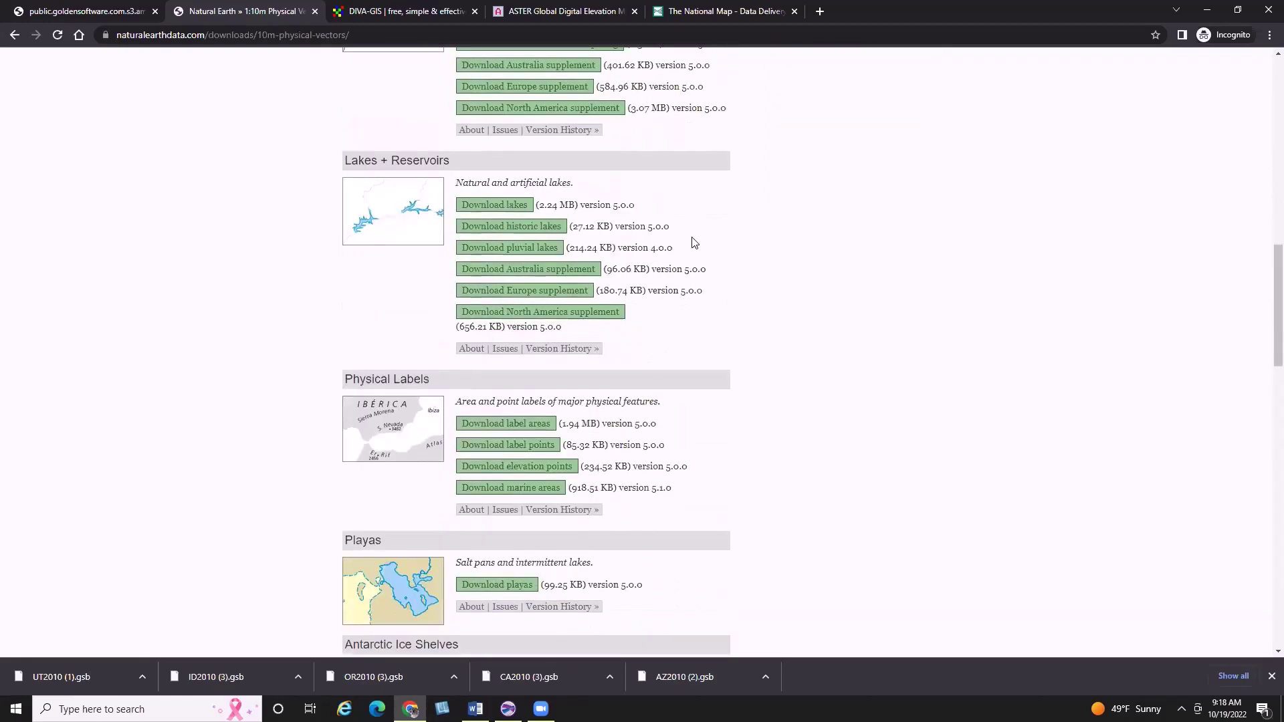
{"action": "scroll", "coordinate": [693, 225], "scroll_direction": "down", "scroll_amount": 3}
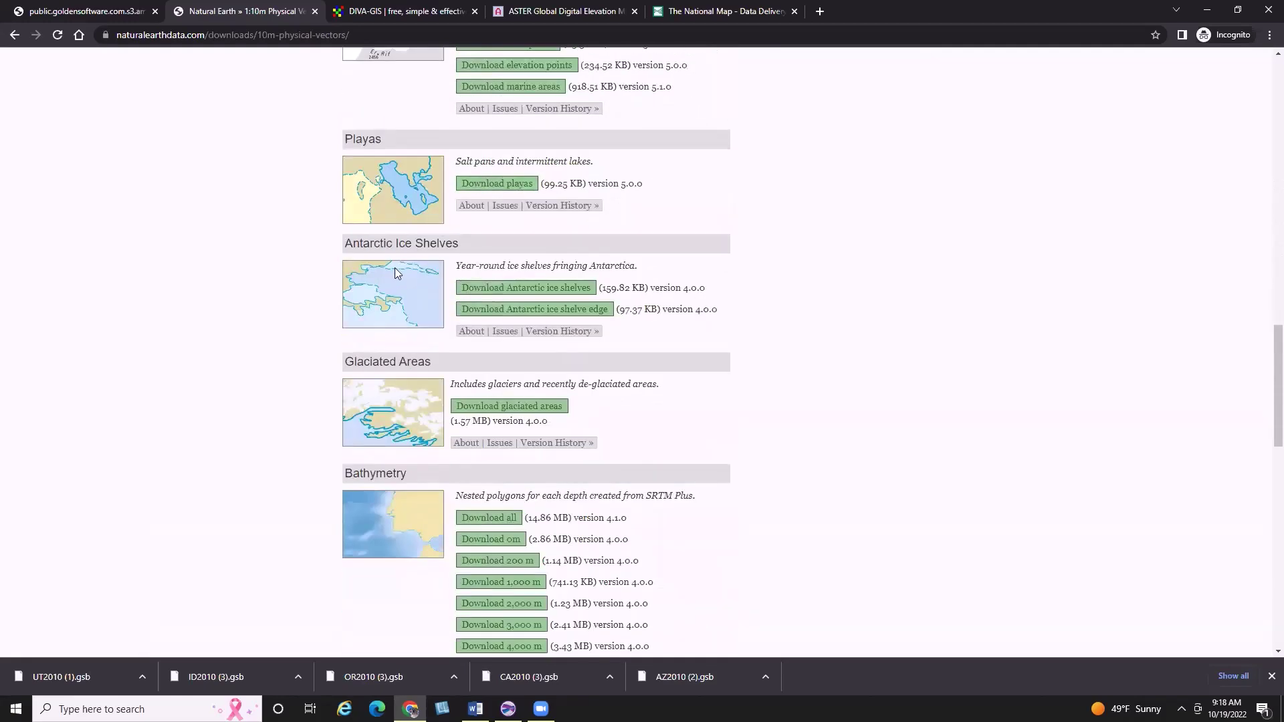
{"action": "scroll", "coordinate": [409, 375], "scroll_direction": "down", "scroll_amount": 5}
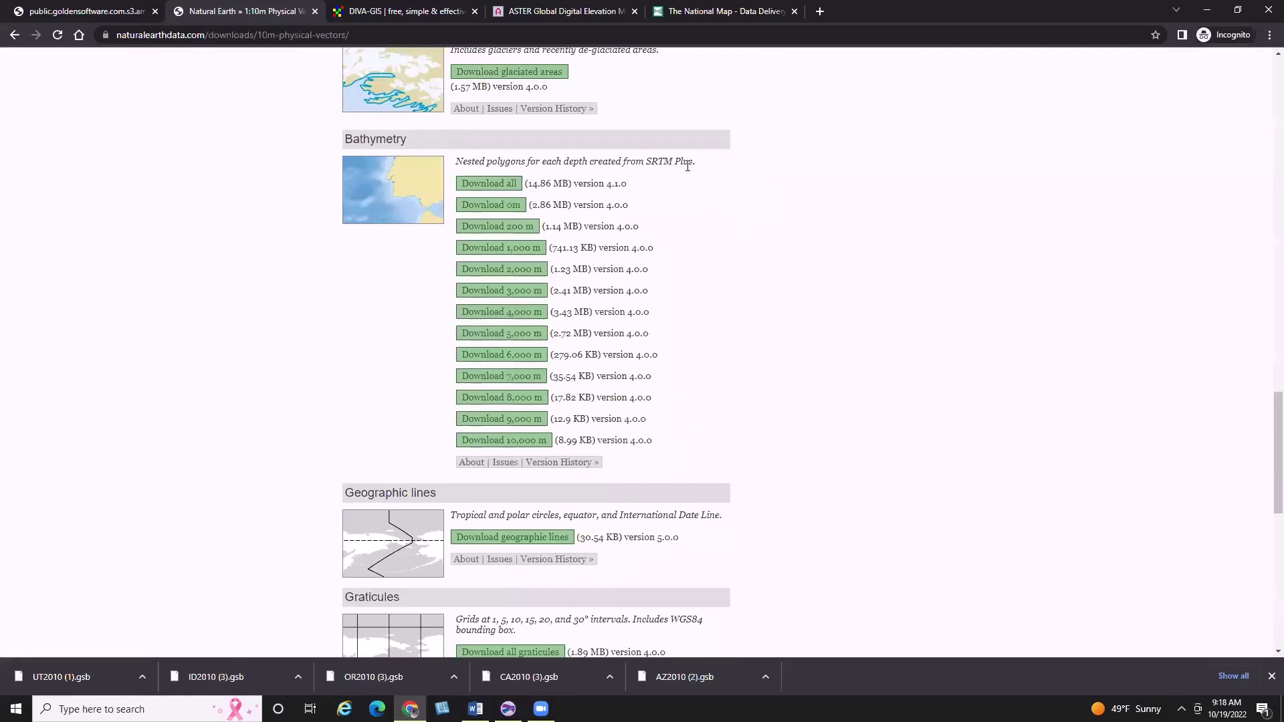
{"action": "scroll", "coordinate": [710, 175], "scroll_direction": "down", "scroll_amount": 6}
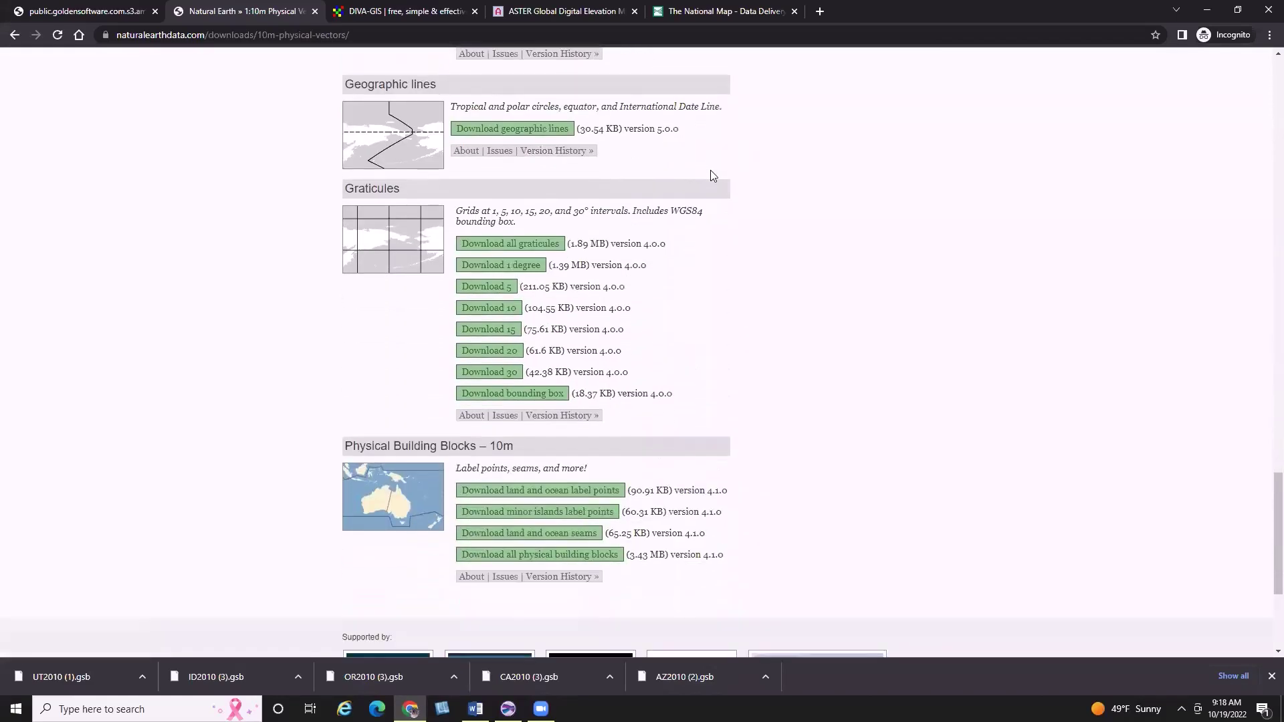
{"action": "scroll", "coordinate": [711, 175], "scroll_direction": "up", "scroll_amount": 10}
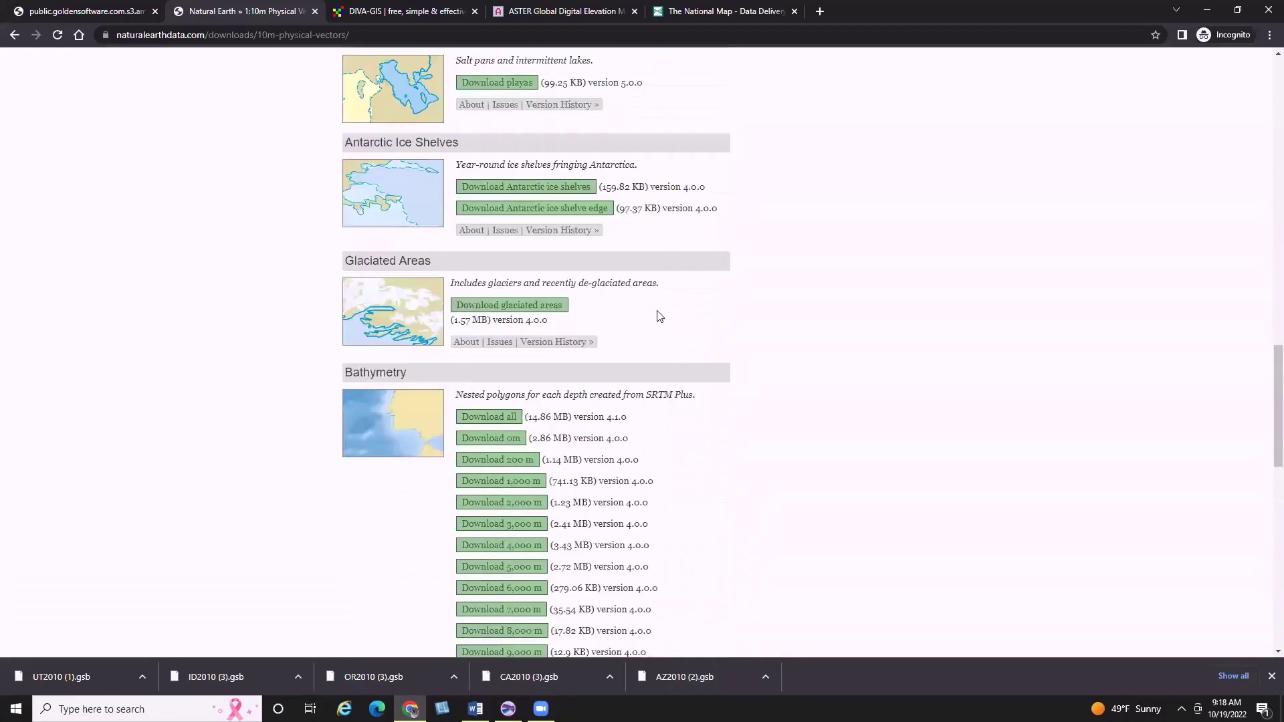
{"action": "scroll", "coordinate": [647, 297], "scroll_direction": "up", "scroll_amount": 11}
Step: Return to the Downloads page, open the large scale 1:10m Raster data and review its categories down to Manual Shaded Relief of Contiguous US
{"action": "left_click", "coordinate": [14, 35]}
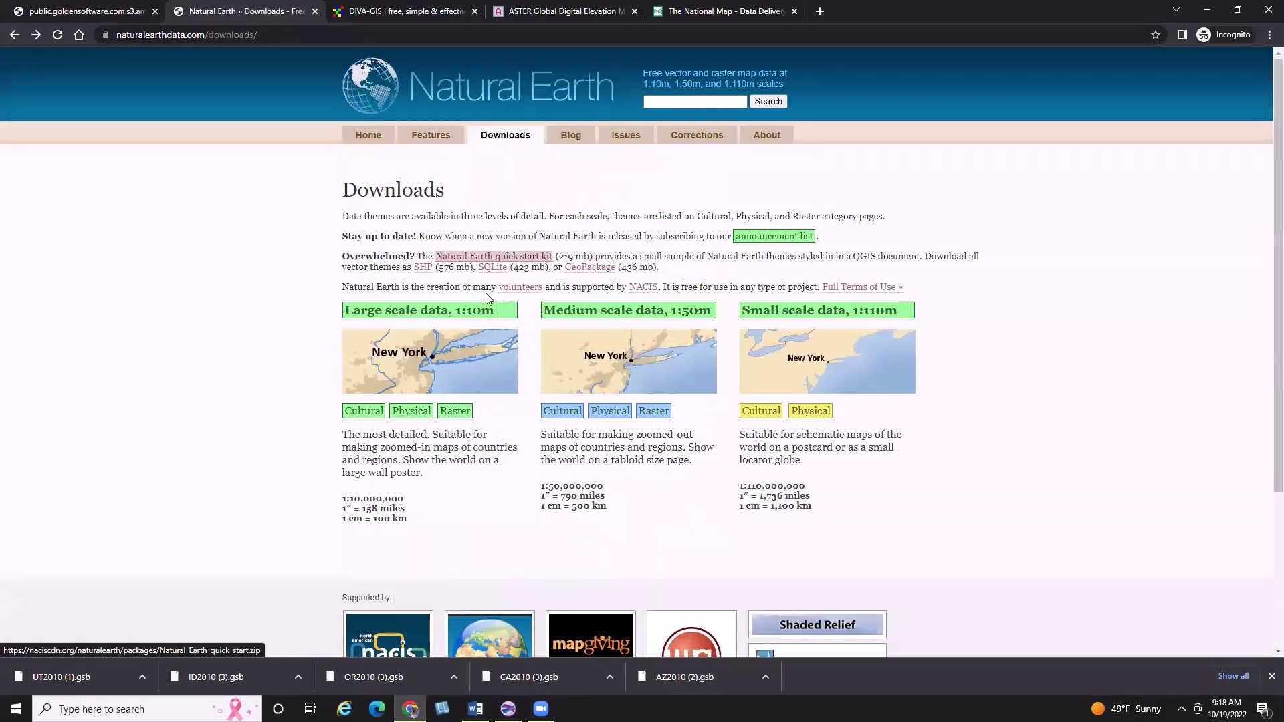
{"action": "left_click", "coordinate": [443, 413]}
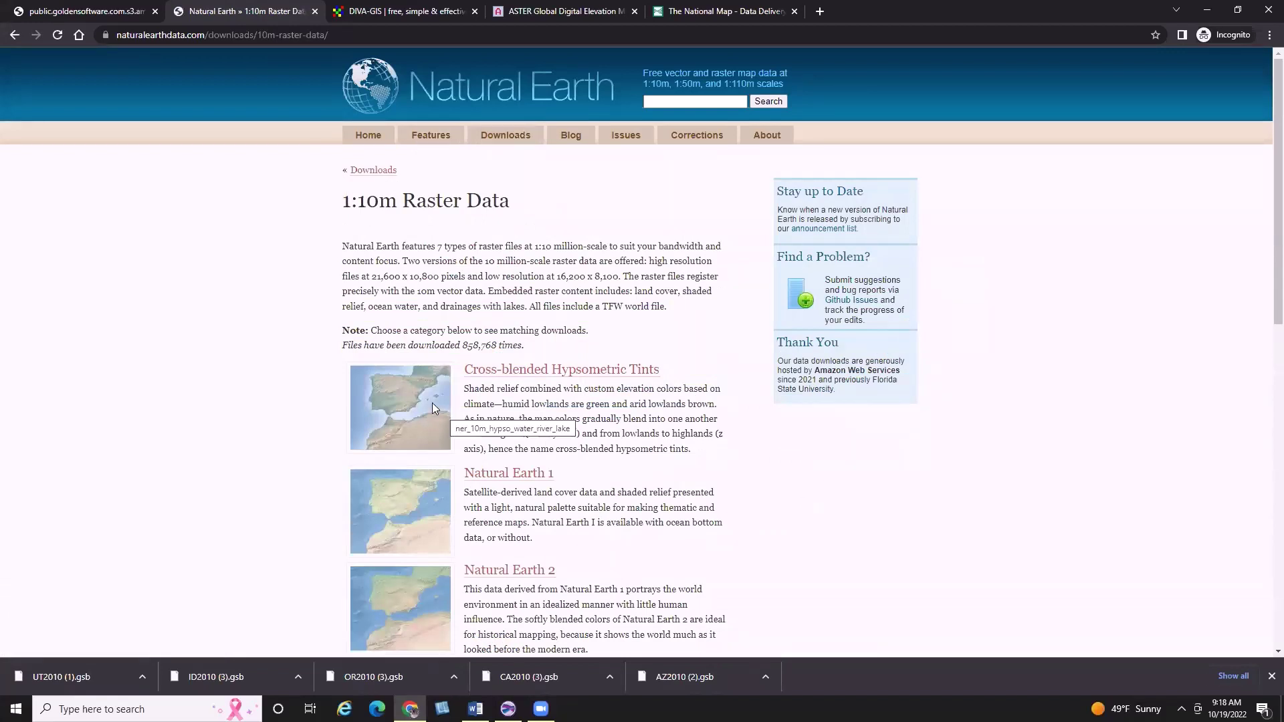
{"action": "scroll", "coordinate": [419, 395], "scroll_direction": "down", "scroll_amount": 1}
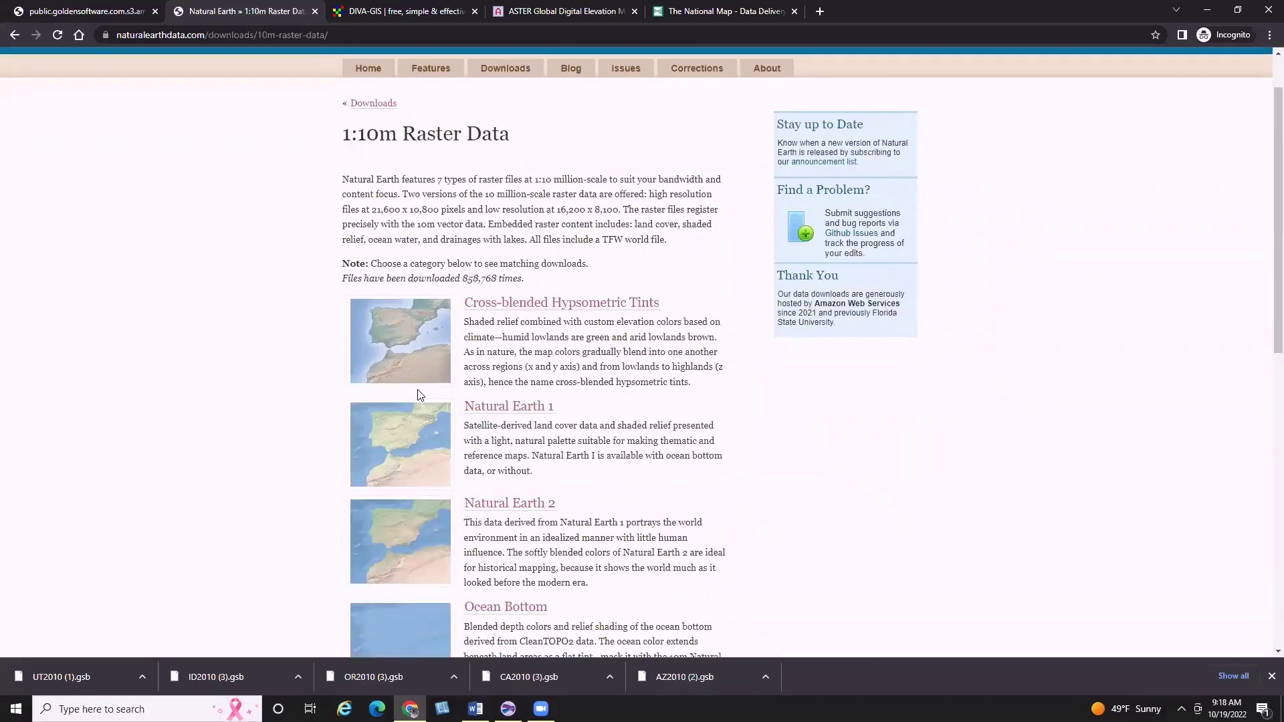
{"action": "scroll", "coordinate": [414, 388], "scroll_direction": "down", "scroll_amount": 2}
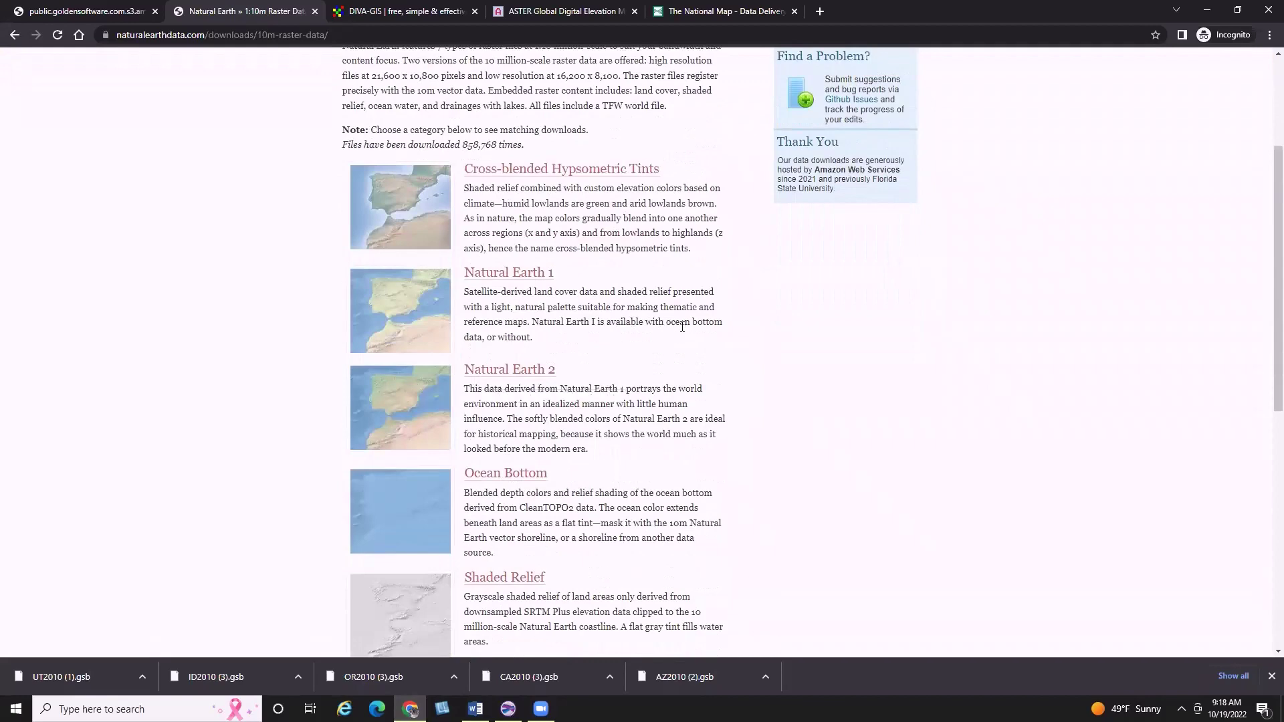
{"action": "scroll", "coordinate": [682, 326], "scroll_direction": "down", "scroll_amount": 5}
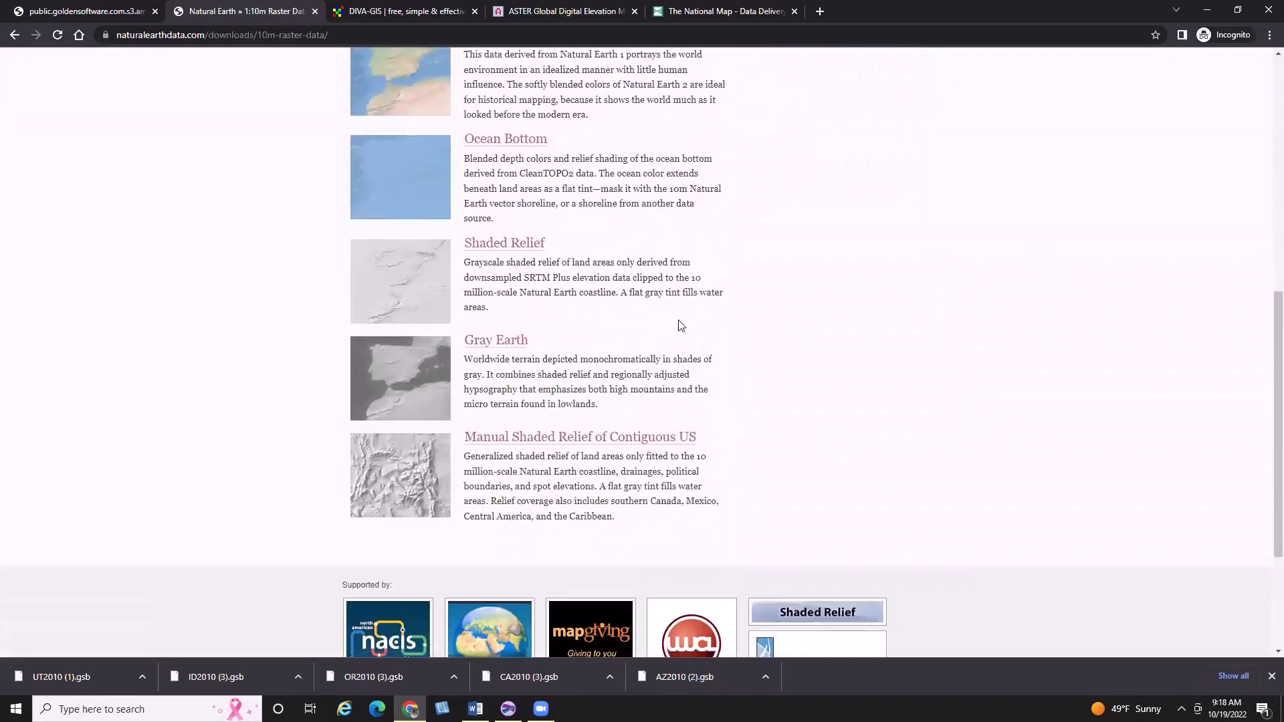
{"action": "scroll", "coordinate": [681, 325], "scroll_direction": "up", "scroll_amount": 2}
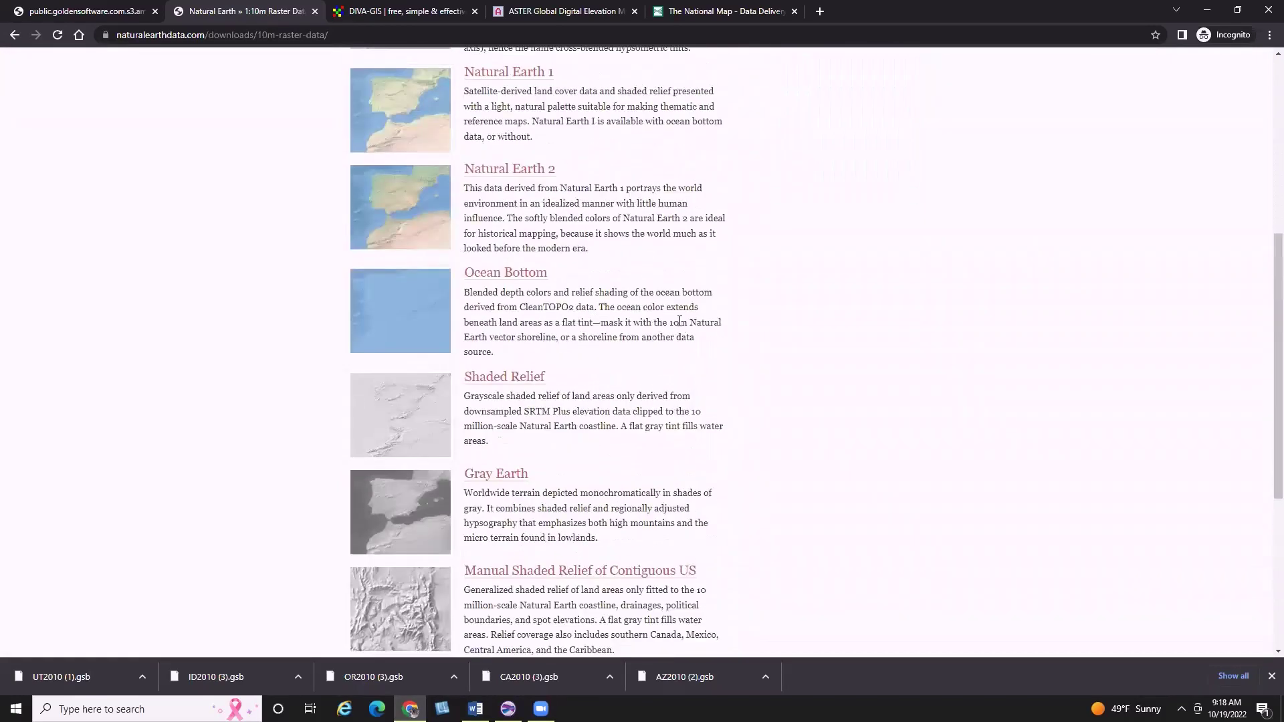
{"action": "scroll", "coordinate": [680, 322], "scroll_direction": "up", "scroll_amount": 4}
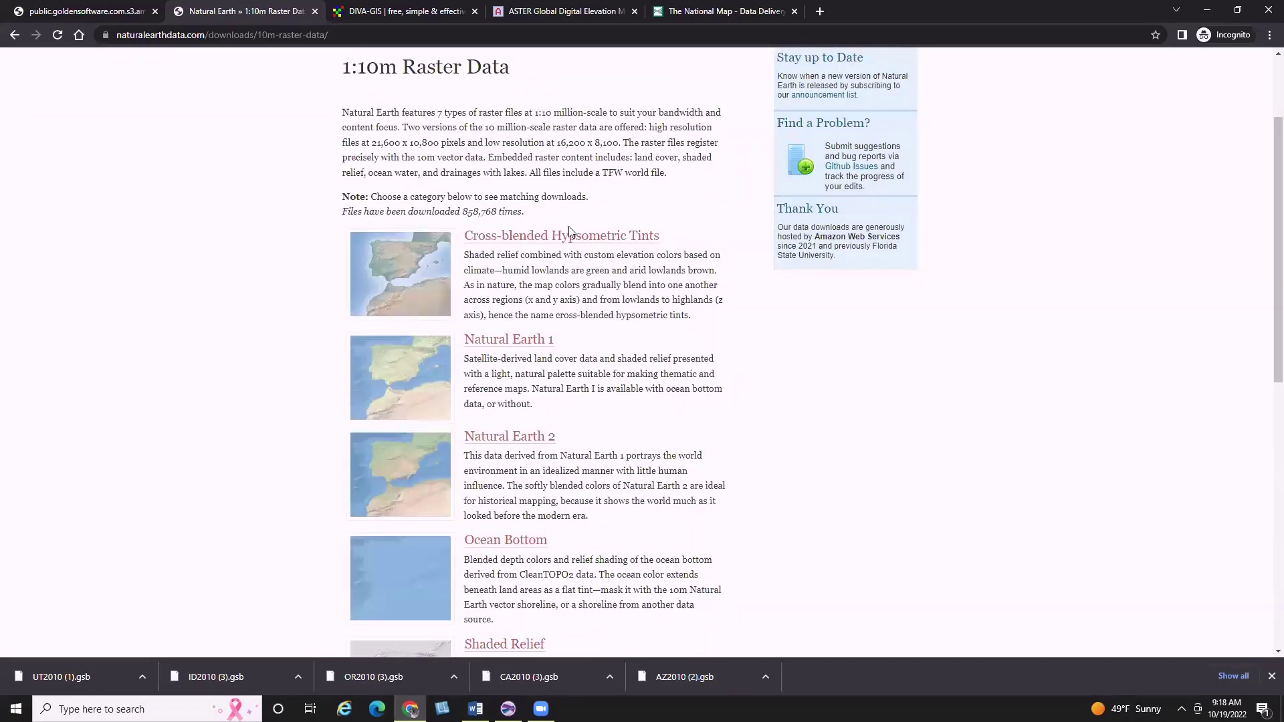
Step: Open the Cross-blended Hypsometric Tints category and download the medium size raster with Shaded Relief, Water, and Drainages
{"action": "left_click", "coordinate": [615, 242]}
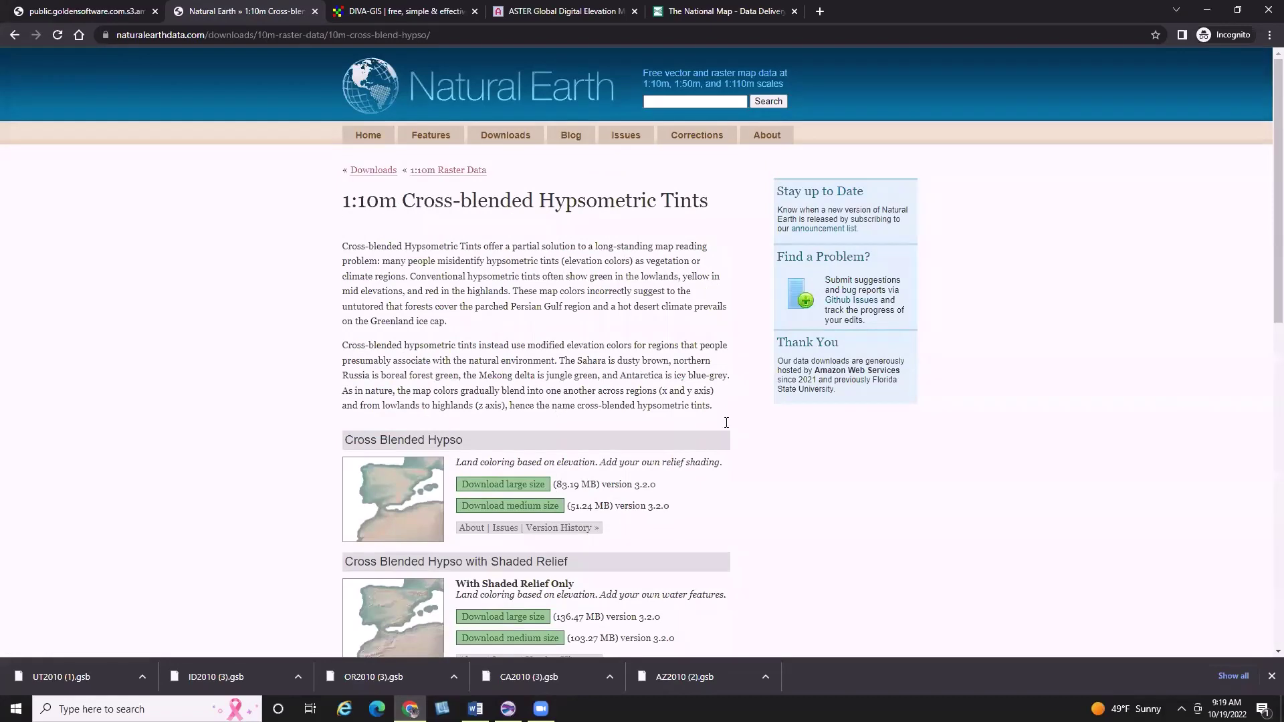
{"action": "scroll", "coordinate": [790, 377], "scroll_direction": "down", "scroll_amount": 1}
{"action": "scroll", "coordinate": [791, 377], "scroll_direction": "down", "scroll_amount": 1}
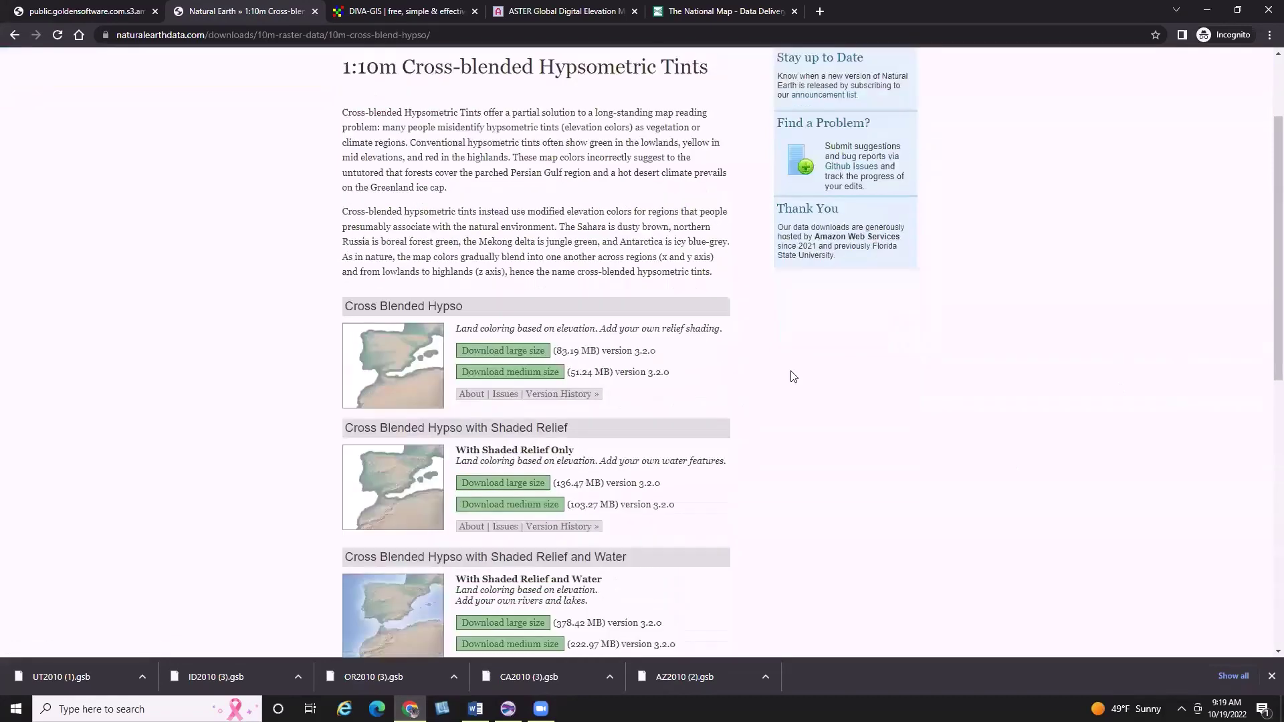
{"action": "scroll", "coordinate": [792, 377], "scroll_direction": "down", "scroll_amount": 3}
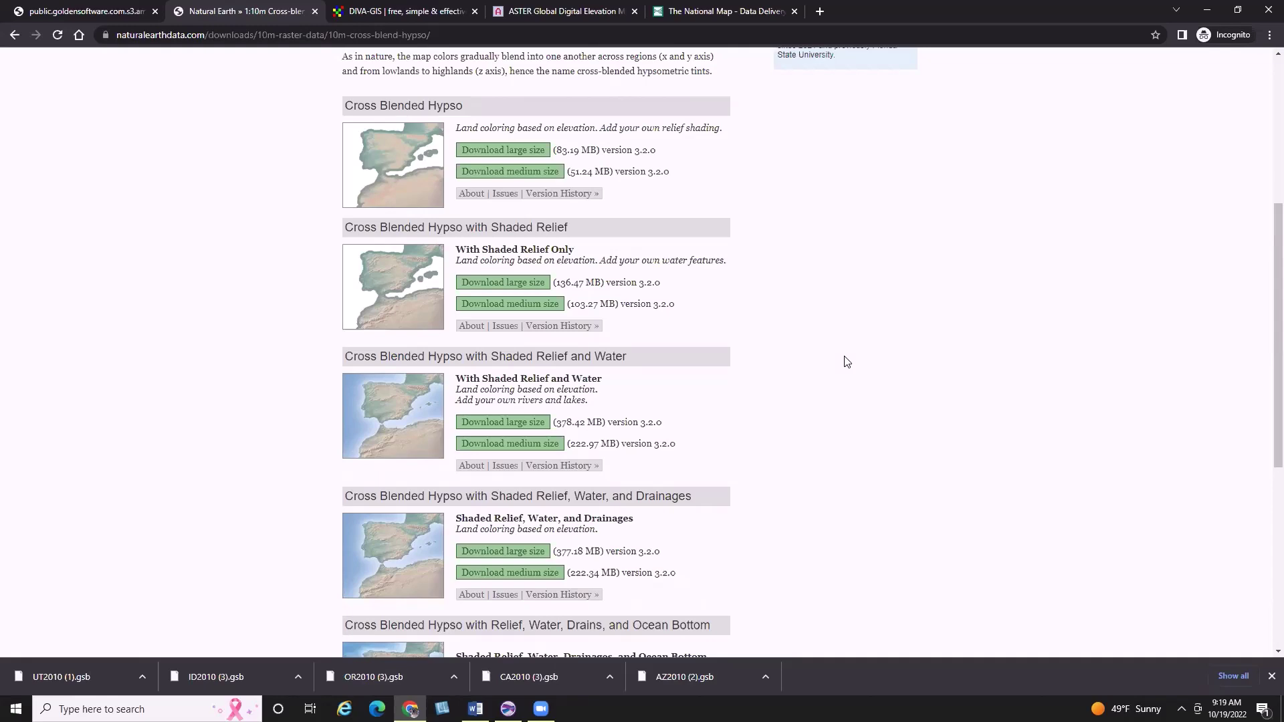
{"action": "scroll", "coordinate": [671, 525], "scroll_direction": "down", "scroll_amount": 4}
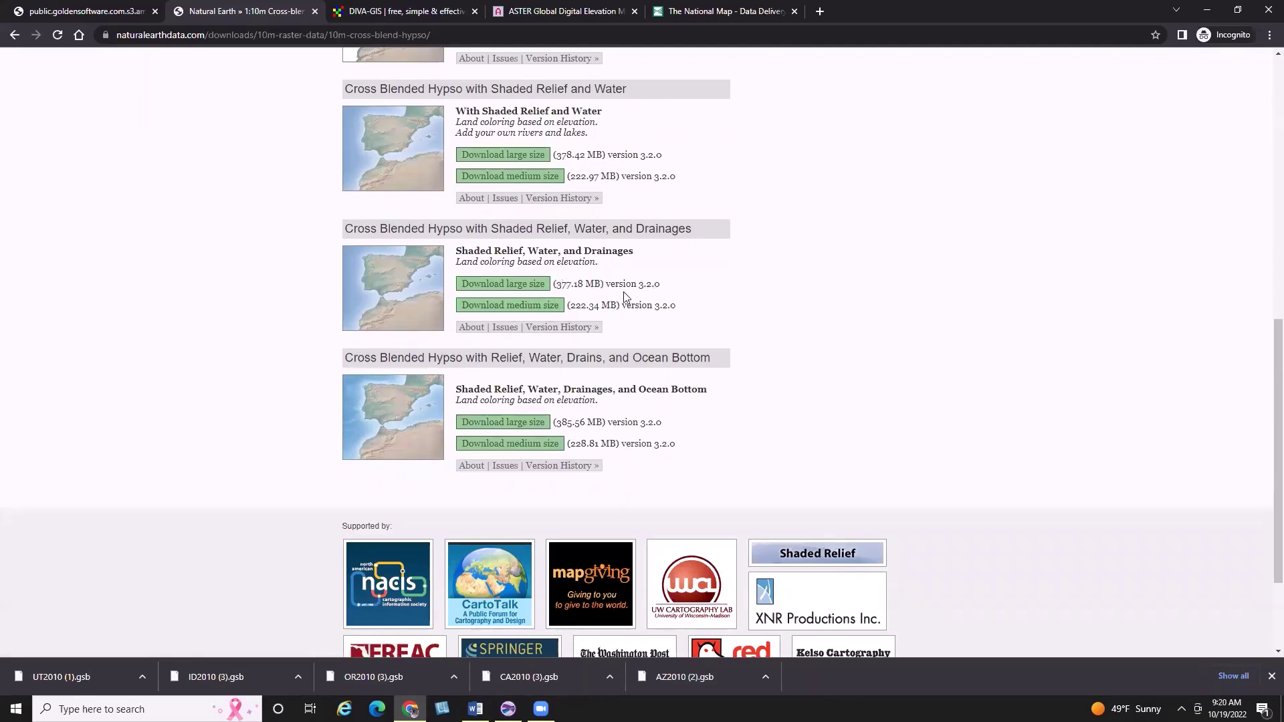
{"action": "left_click", "coordinate": [533, 306]}
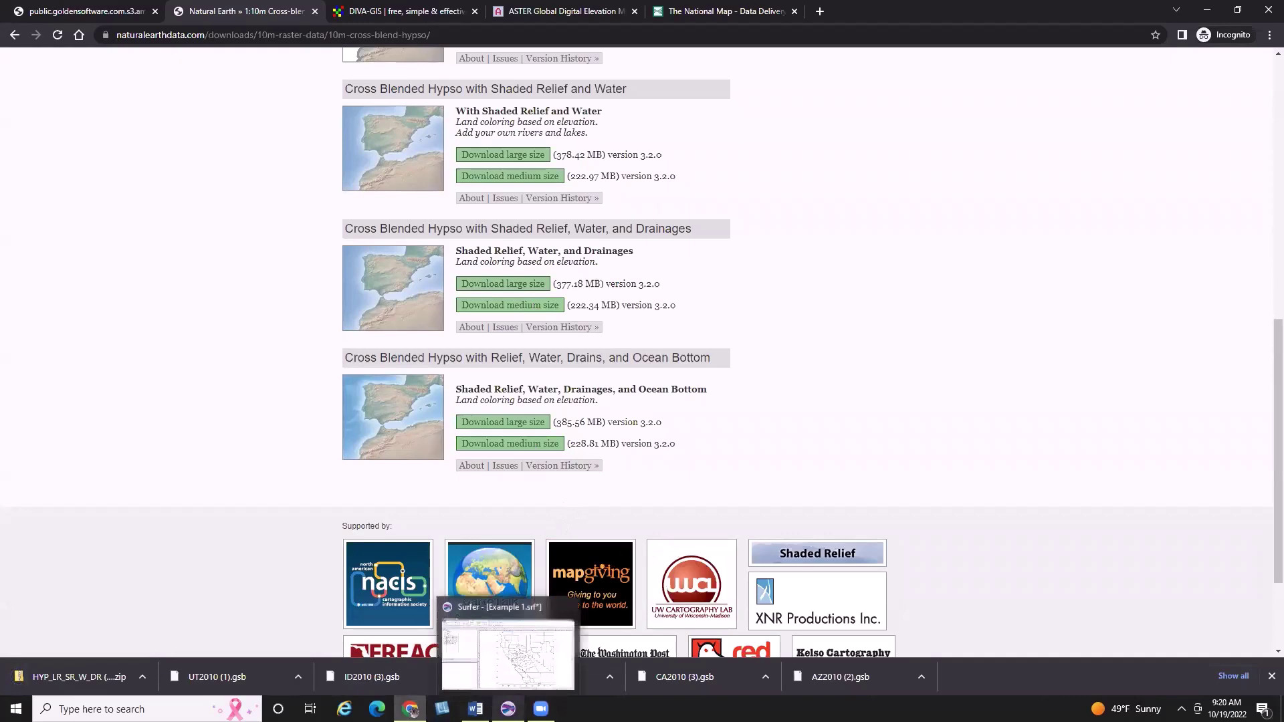
Step: Switch to Surfer and add HYP_HR_SR_OB_DR.tif to the map as a base layer, accepting the TIFF import options and keeping the current map limits
{"action": "left_click", "coordinate": [508, 710]}
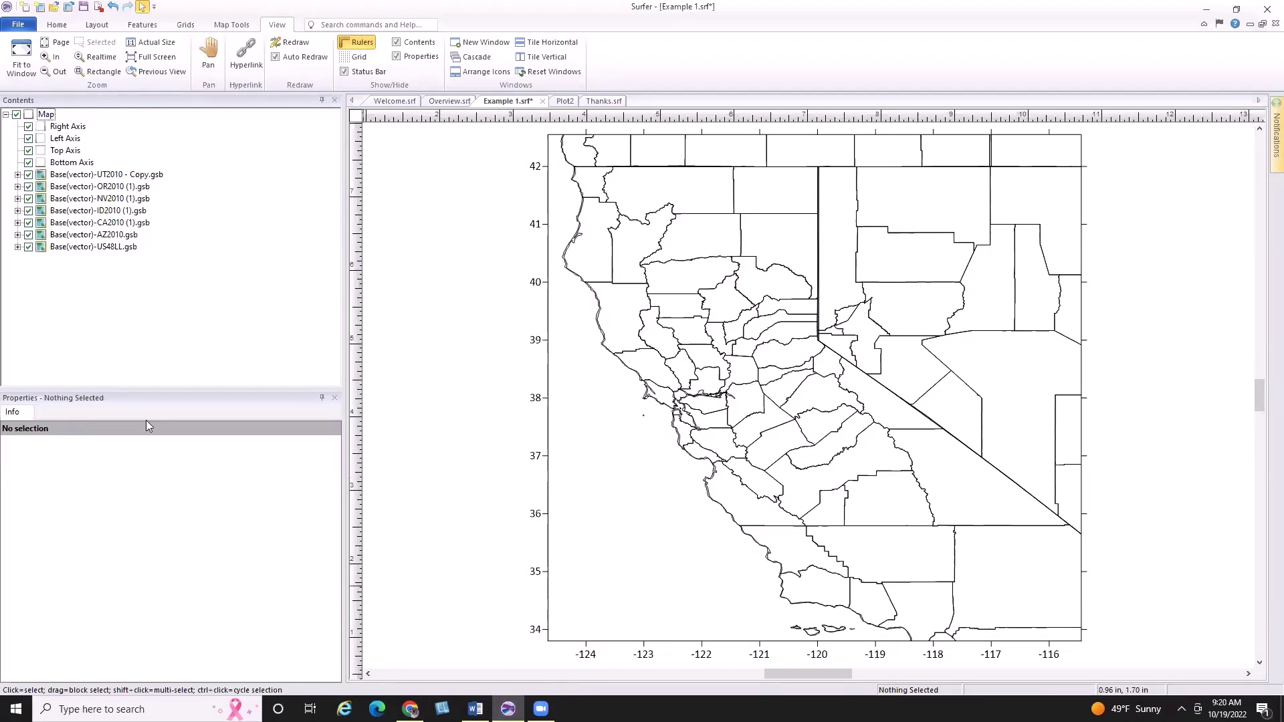
{"action": "left_click", "coordinate": [45, 116]}
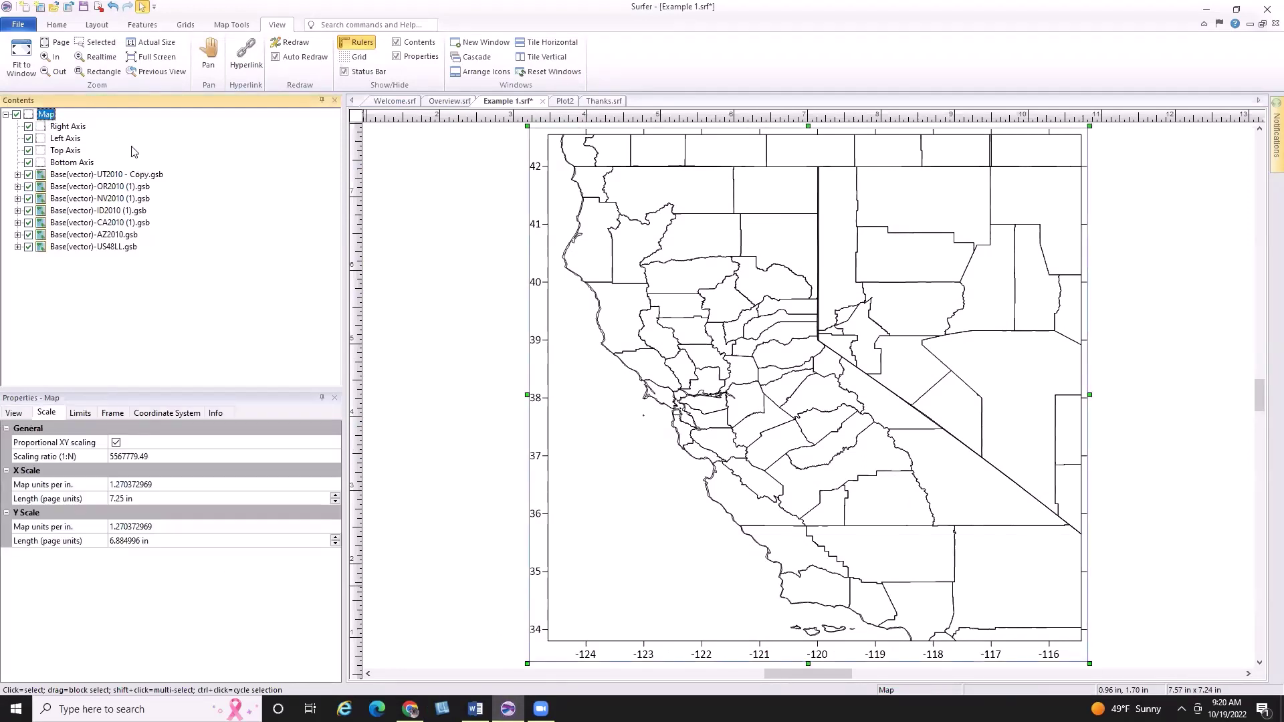
{"action": "left_click", "coordinate": [61, 29]}
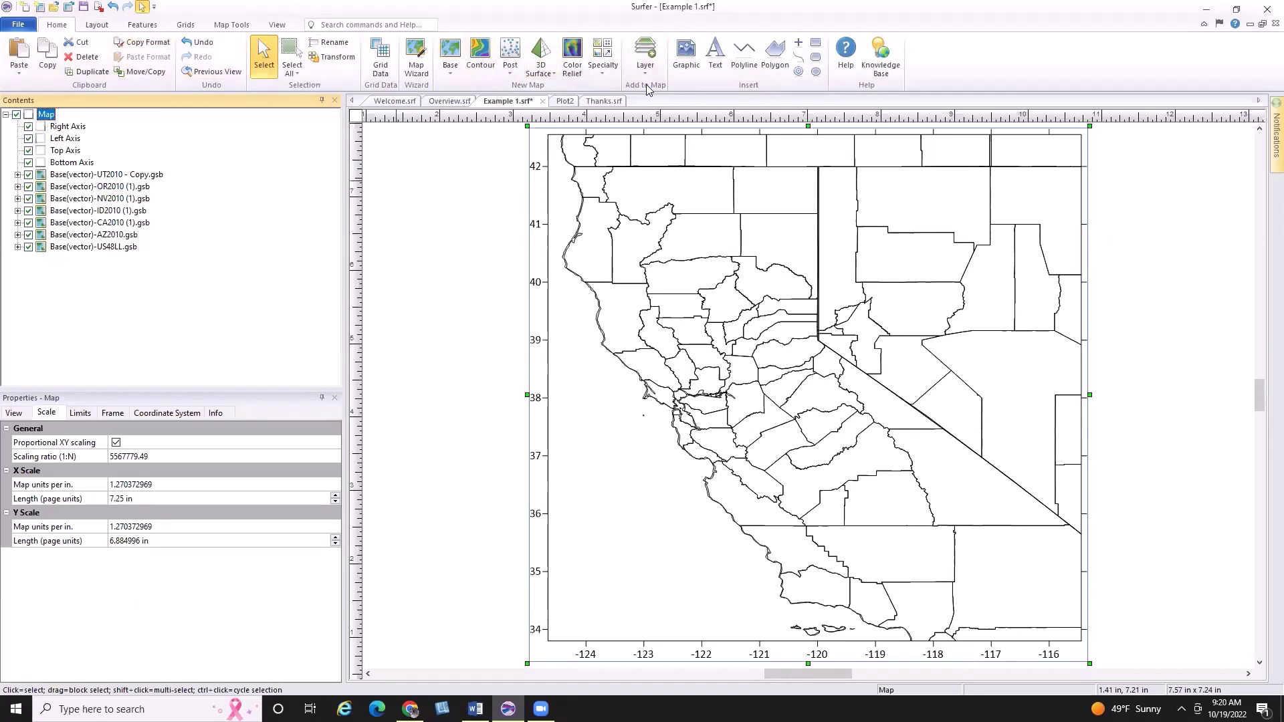
{"action": "left_click", "coordinate": [645, 63]}
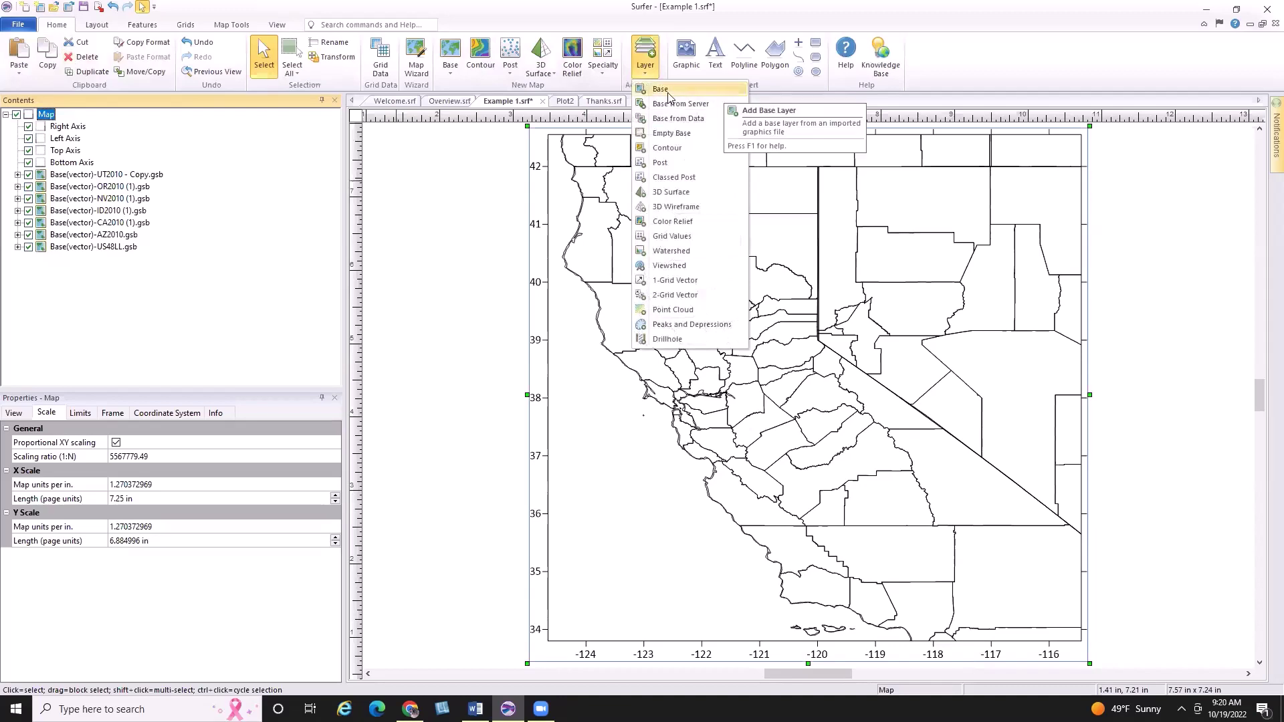
{"action": "left_click", "coordinate": [702, 92]}
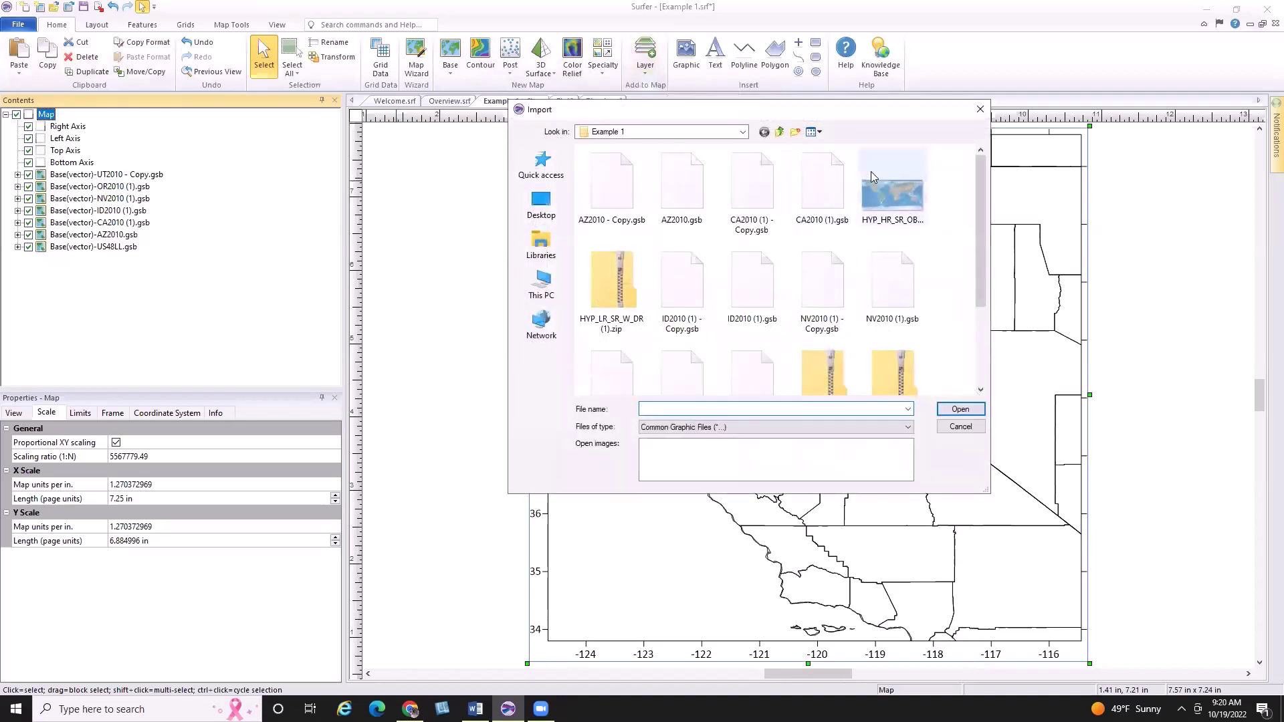
{"action": "left_click", "coordinate": [900, 220]}
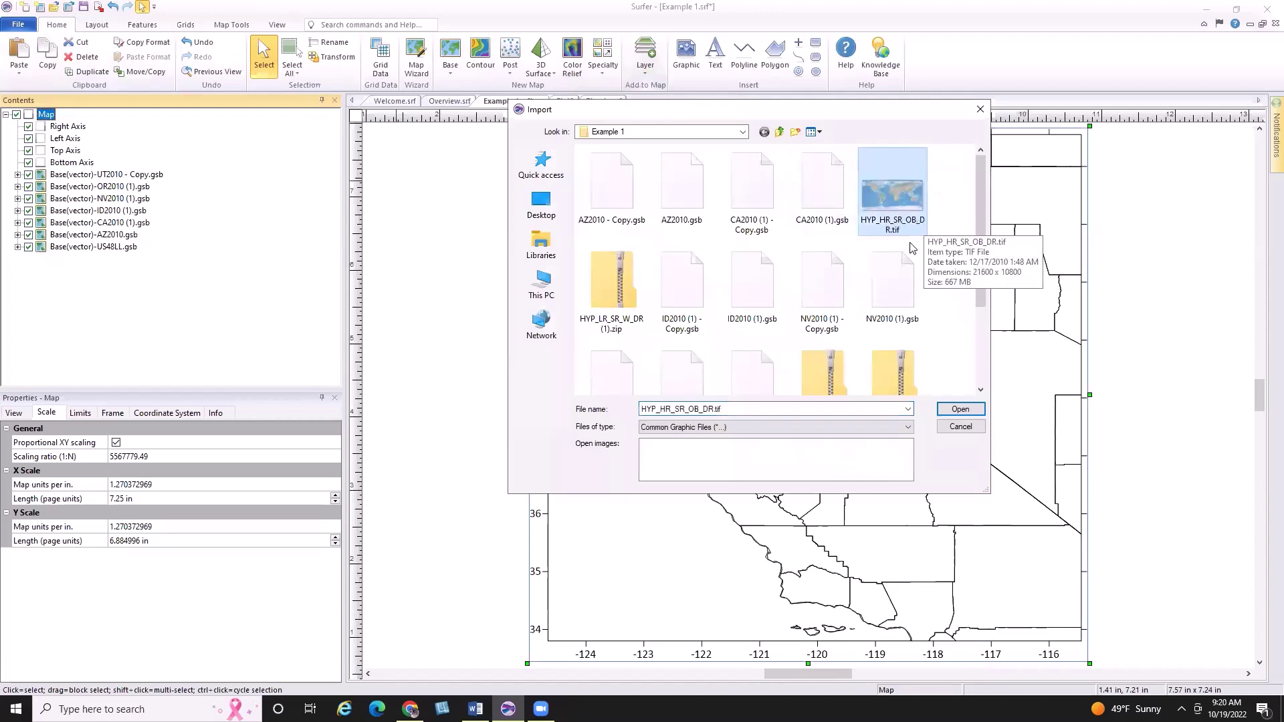
{"action": "left_click", "coordinate": [960, 411]}
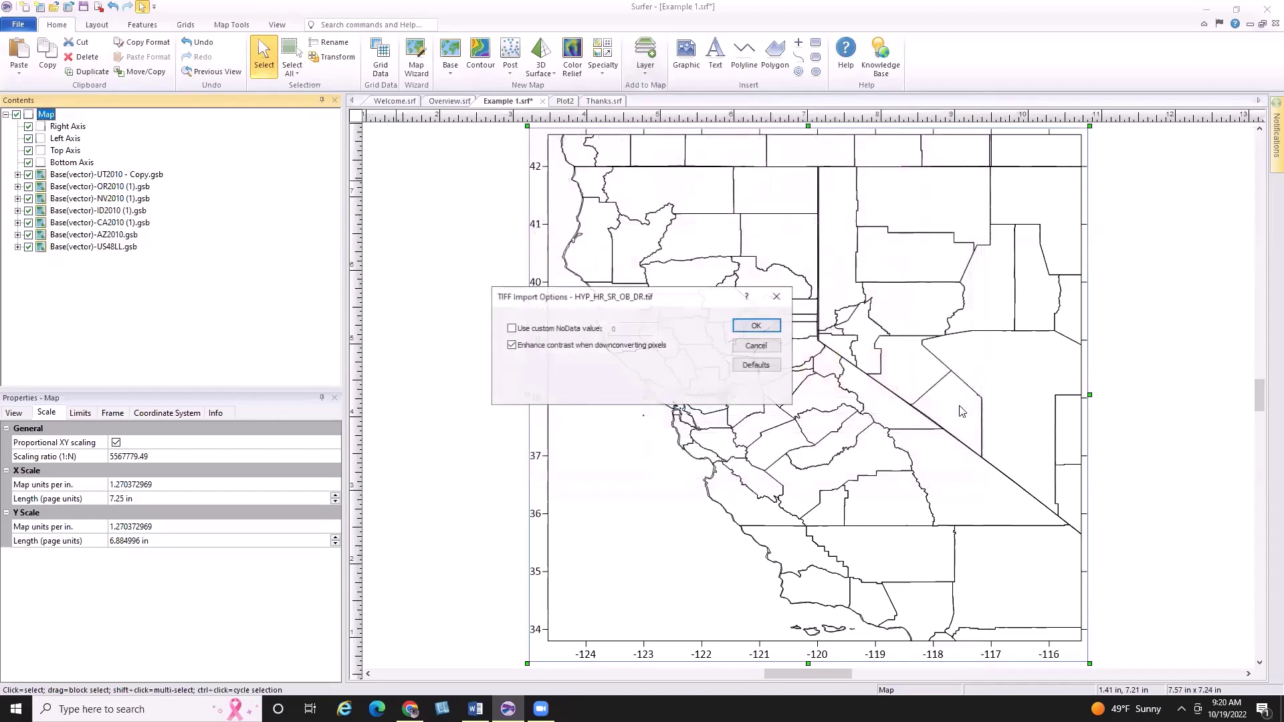
{"action": "left_click", "coordinate": [770, 325]}
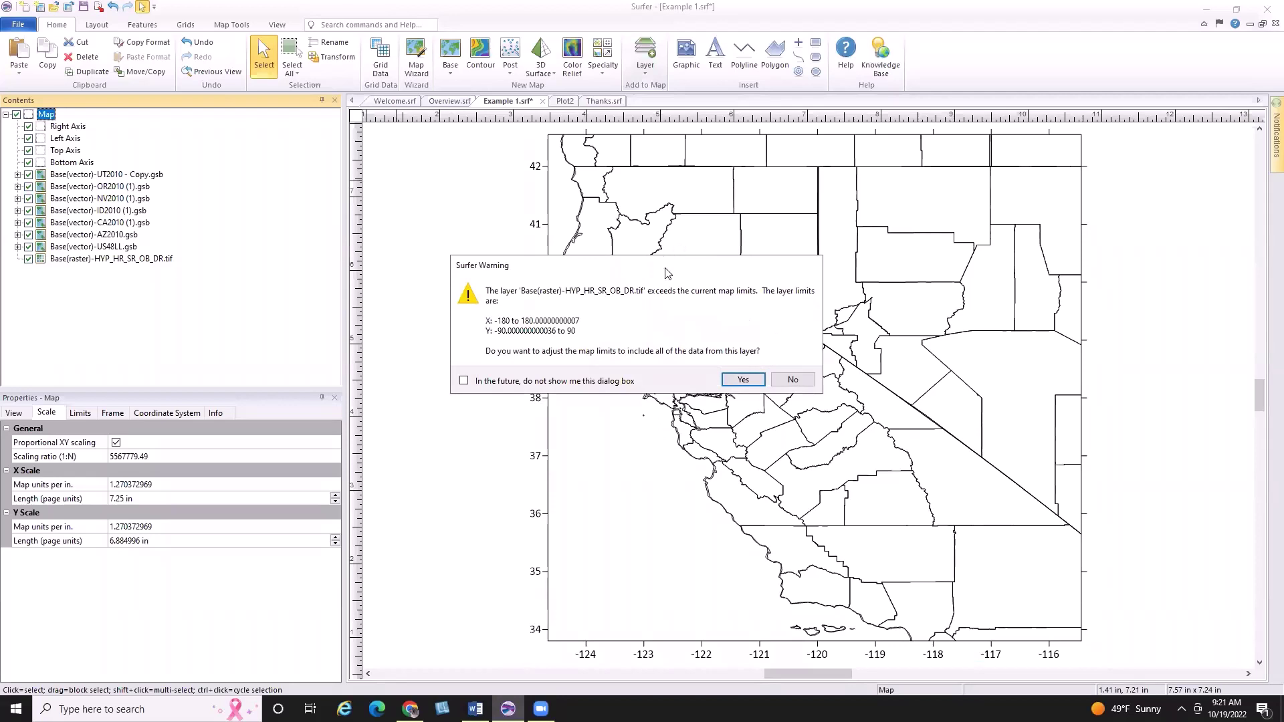
{"action": "left_click_drag", "start_coordinate": [666, 267], "coordinate": [618, 220]}
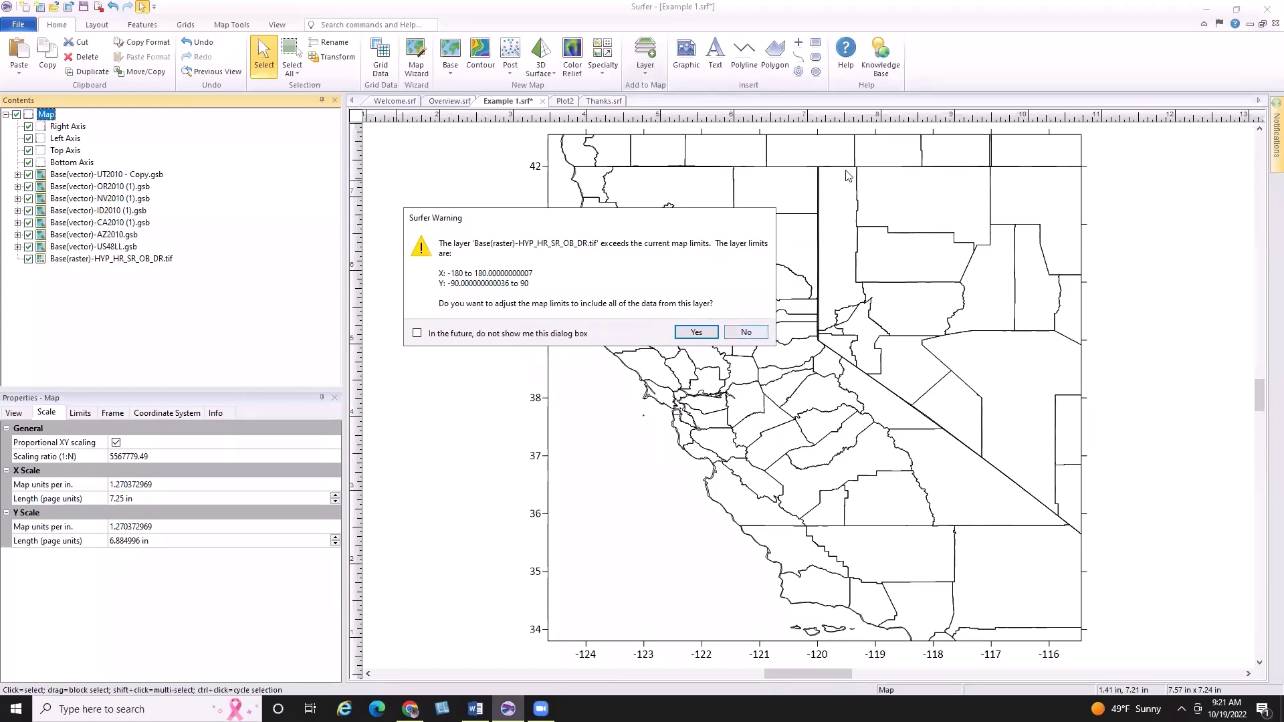
{"action": "left_click", "coordinate": [760, 333]}
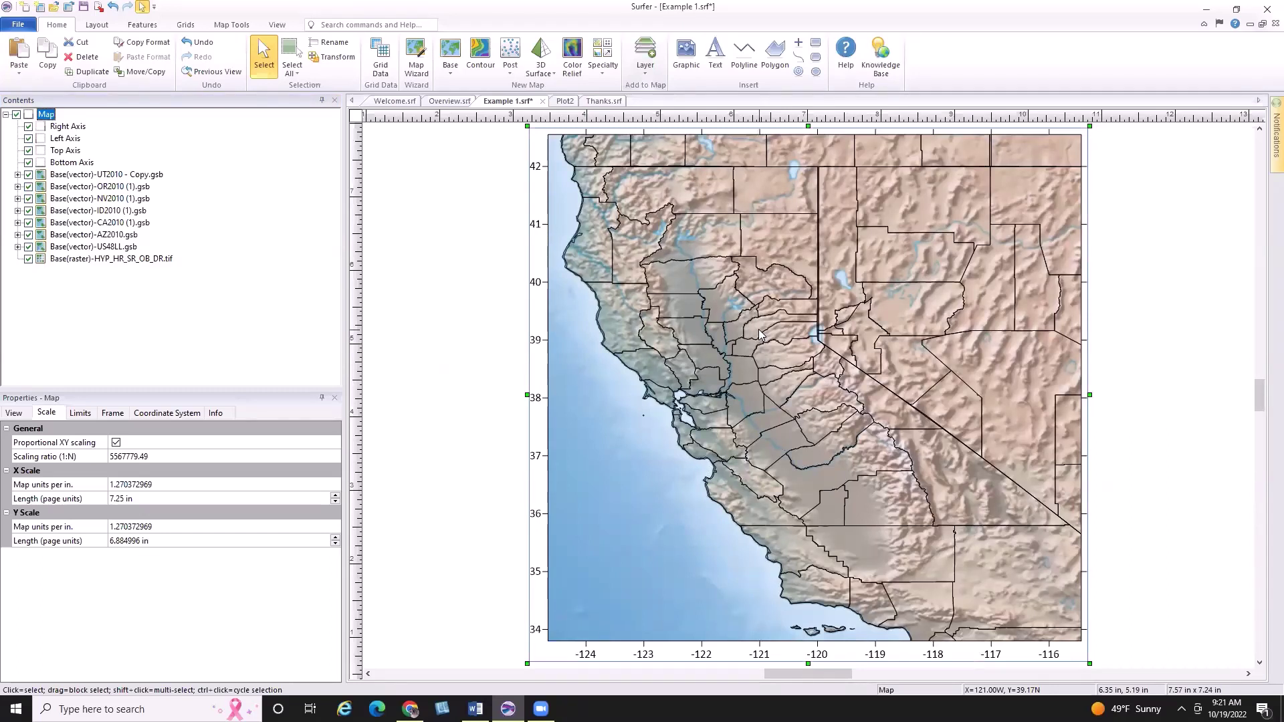
Step: Set the line width of the US48LL state boundaries base layer to 0.05 in
{"action": "left_click", "coordinate": [127, 248]}
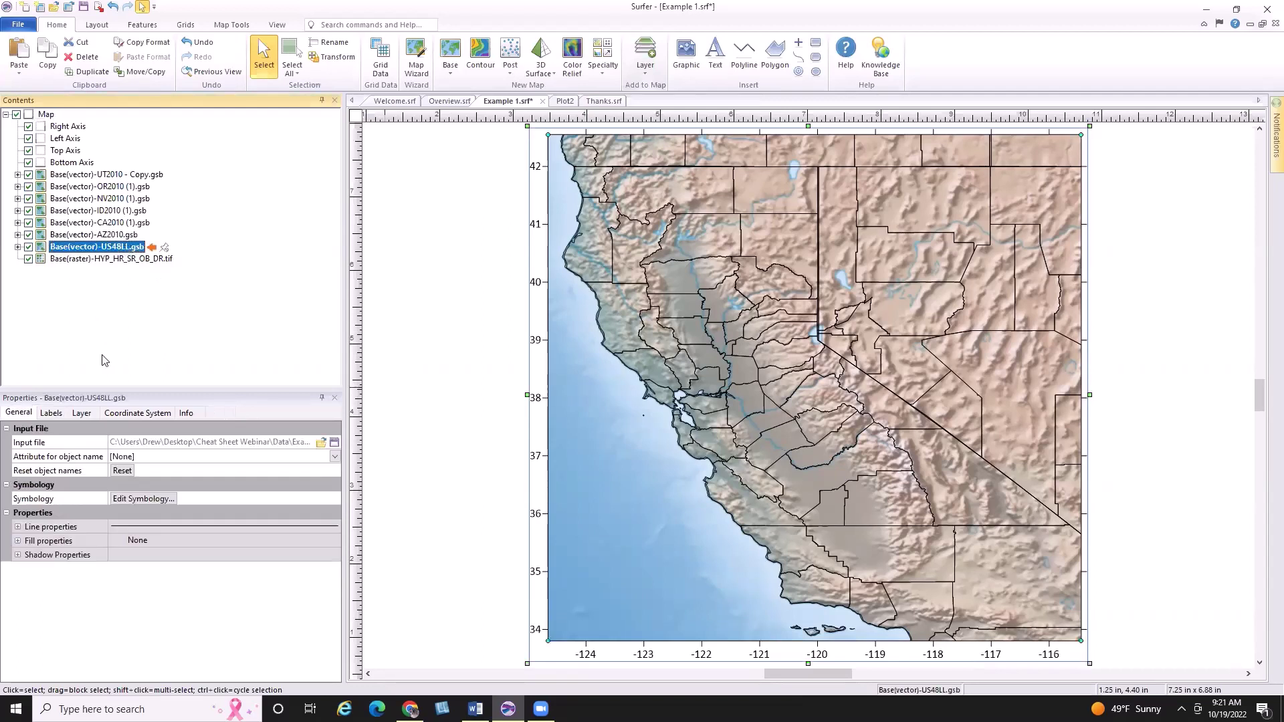
{"action": "left_click", "coordinate": [18, 541]}
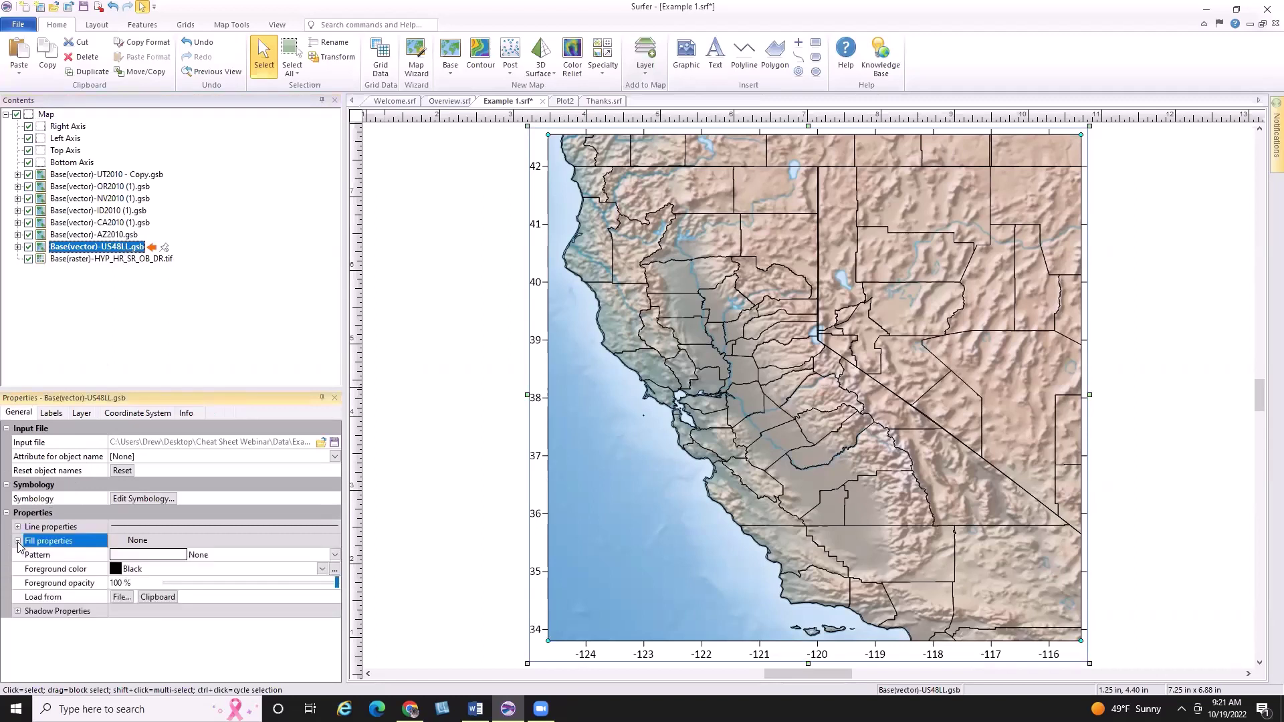
{"action": "left_click", "coordinate": [18, 527]}
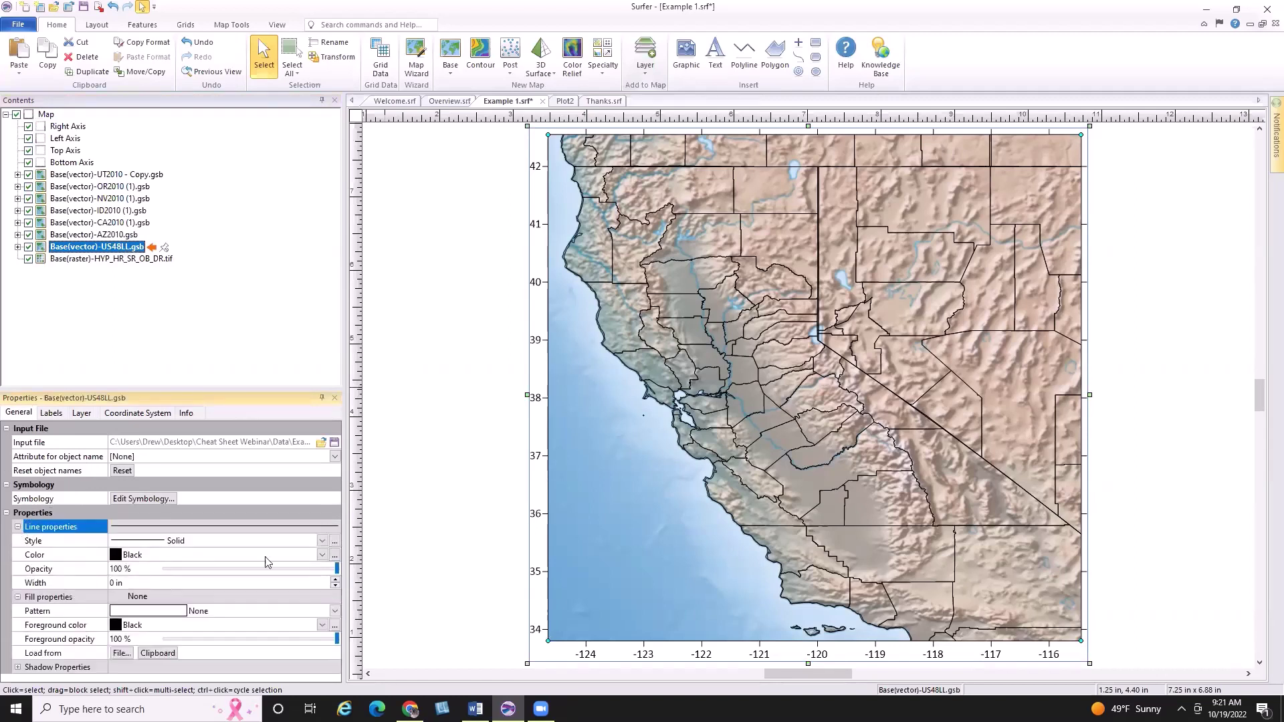
{"action": "left_click", "coordinate": [334, 580]}
{"action": "left_click", "coordinate": [334, 580]}
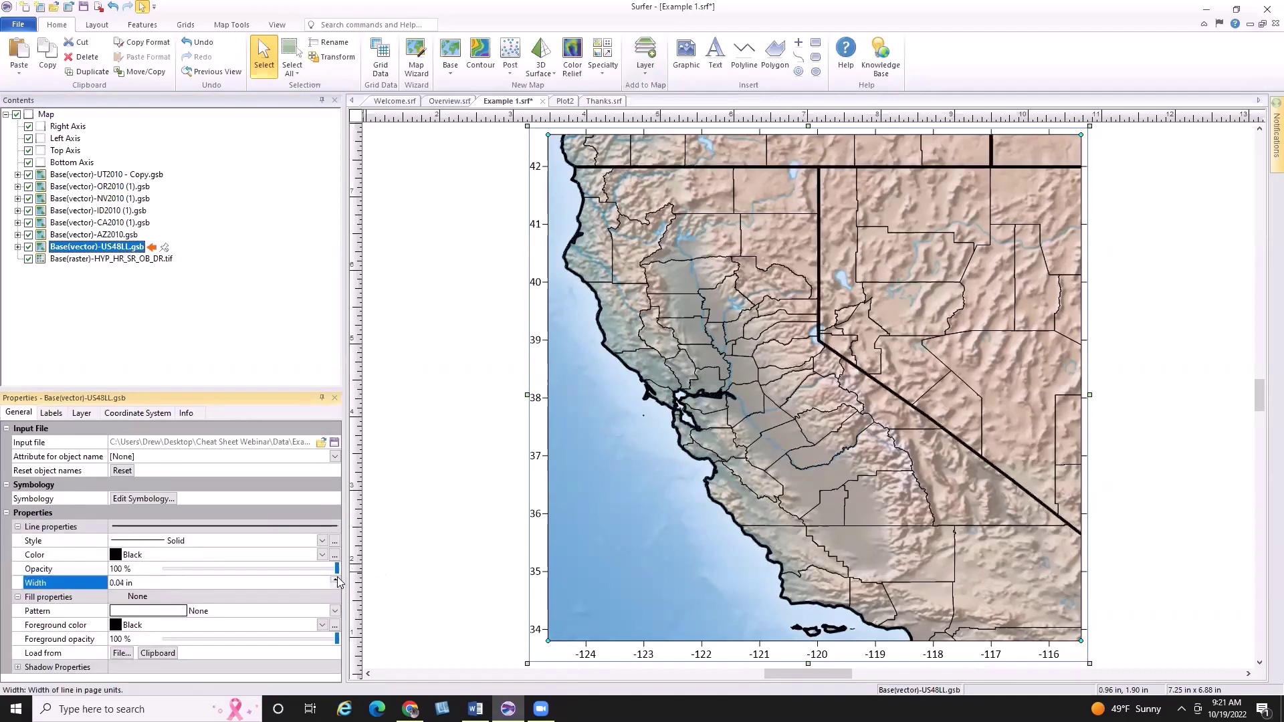
{"action": "left_click", "coordinate": [334, 580]}
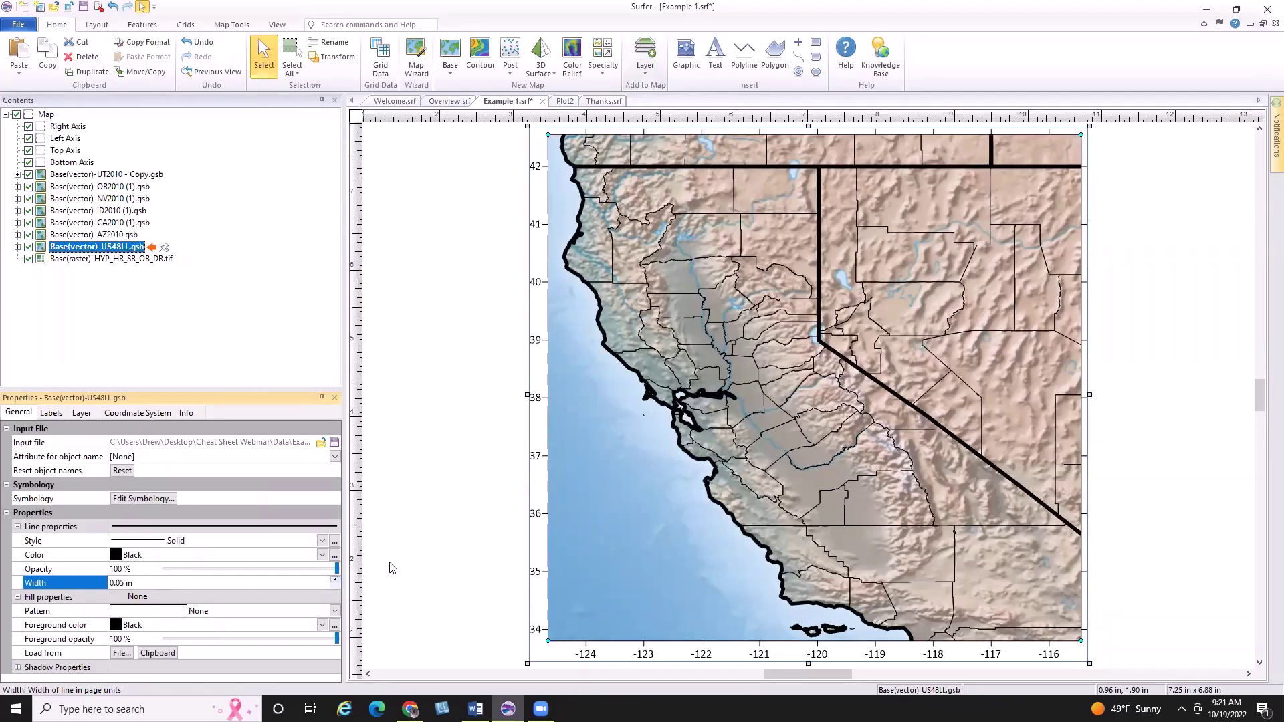
Step: Switch to the browser, open the Free Spatial Data page of DIVA-GIS and look through its data categories from Country level to satellite images
{"action": "left_click", "coordinate": [411, 709]}
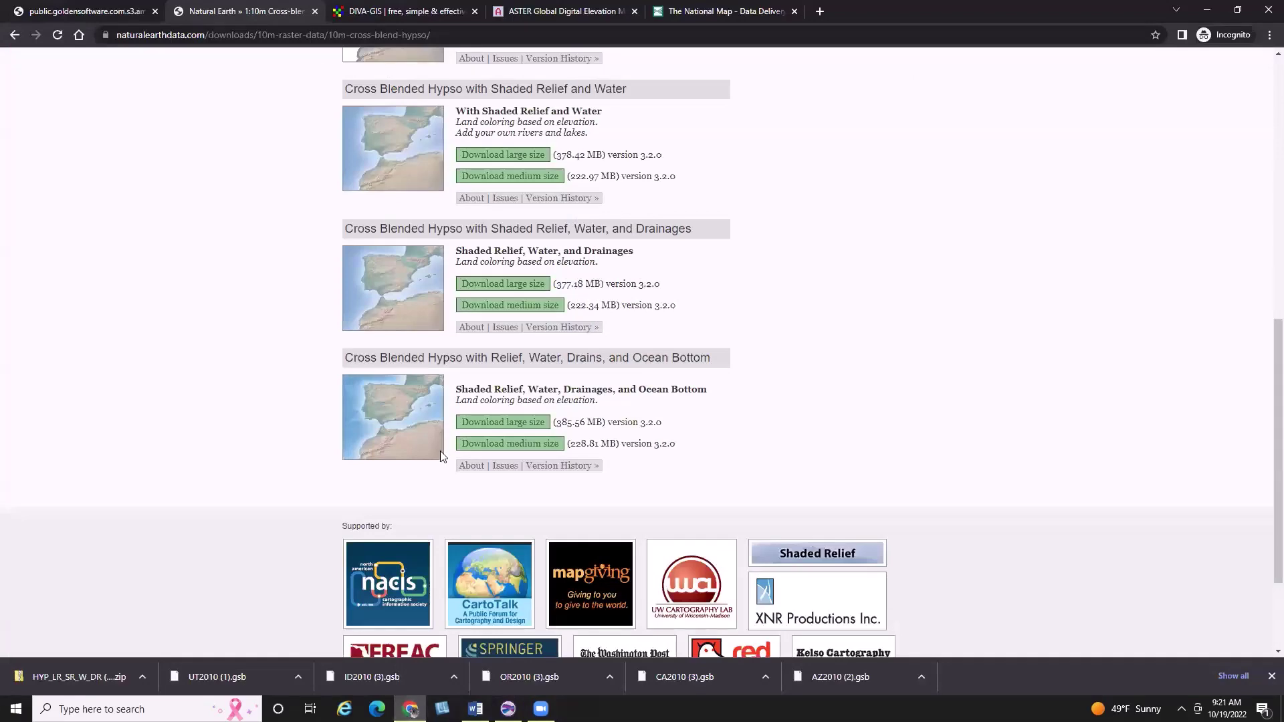
{"action": "left_click", "coordinate": [409, 15]}
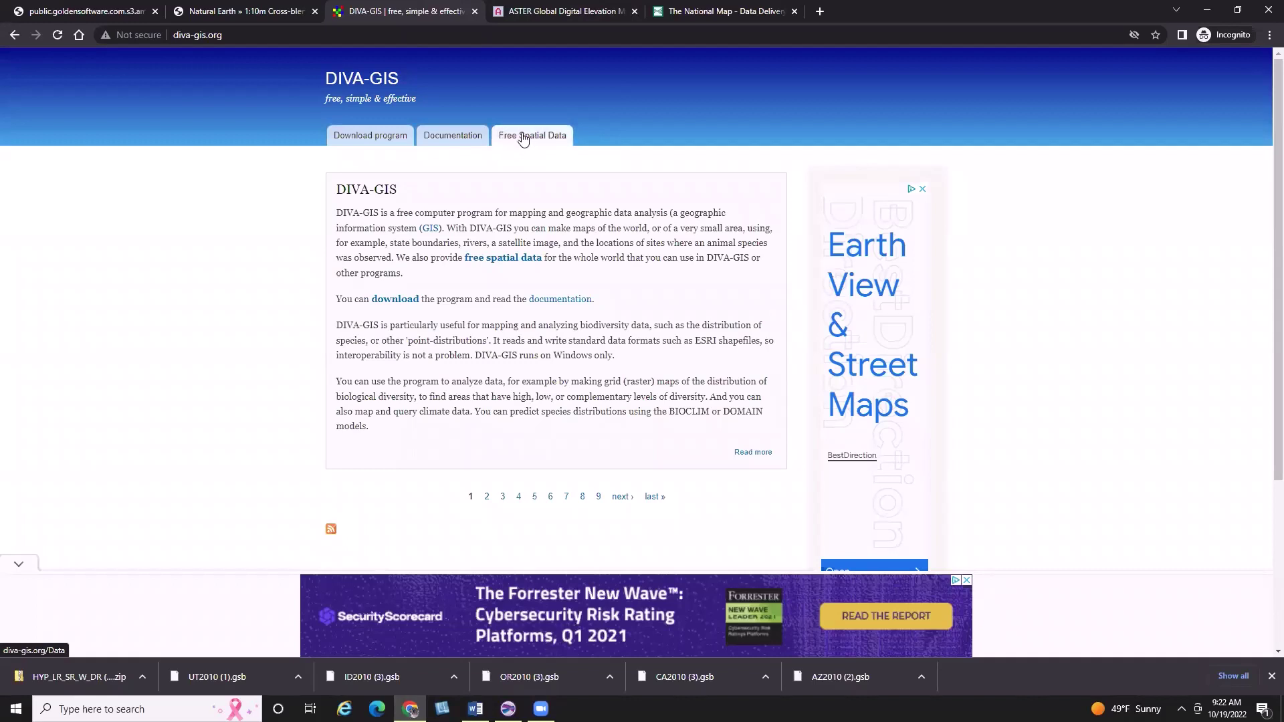
{"action": "left_click", "coordinate": [545, 137]}
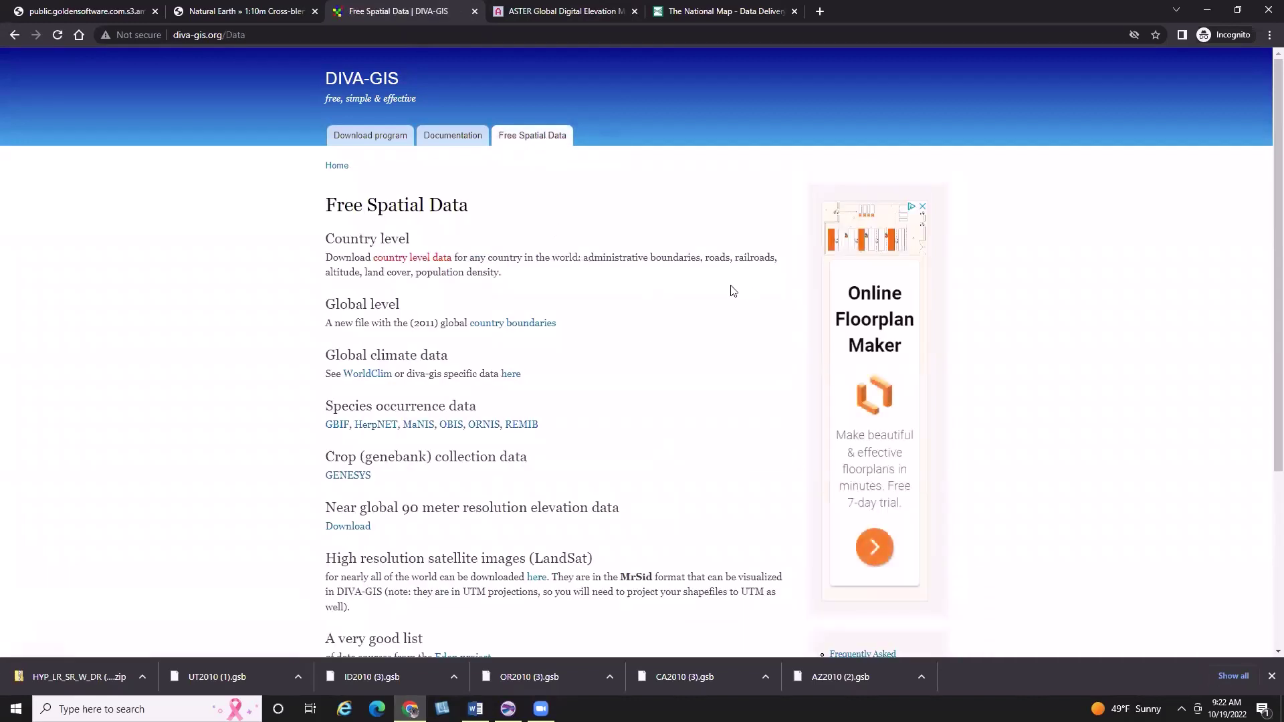
{"action": "scroll", "coordinate": [722, 290], "scroll_direction": "down", "scroll_amount": 1}
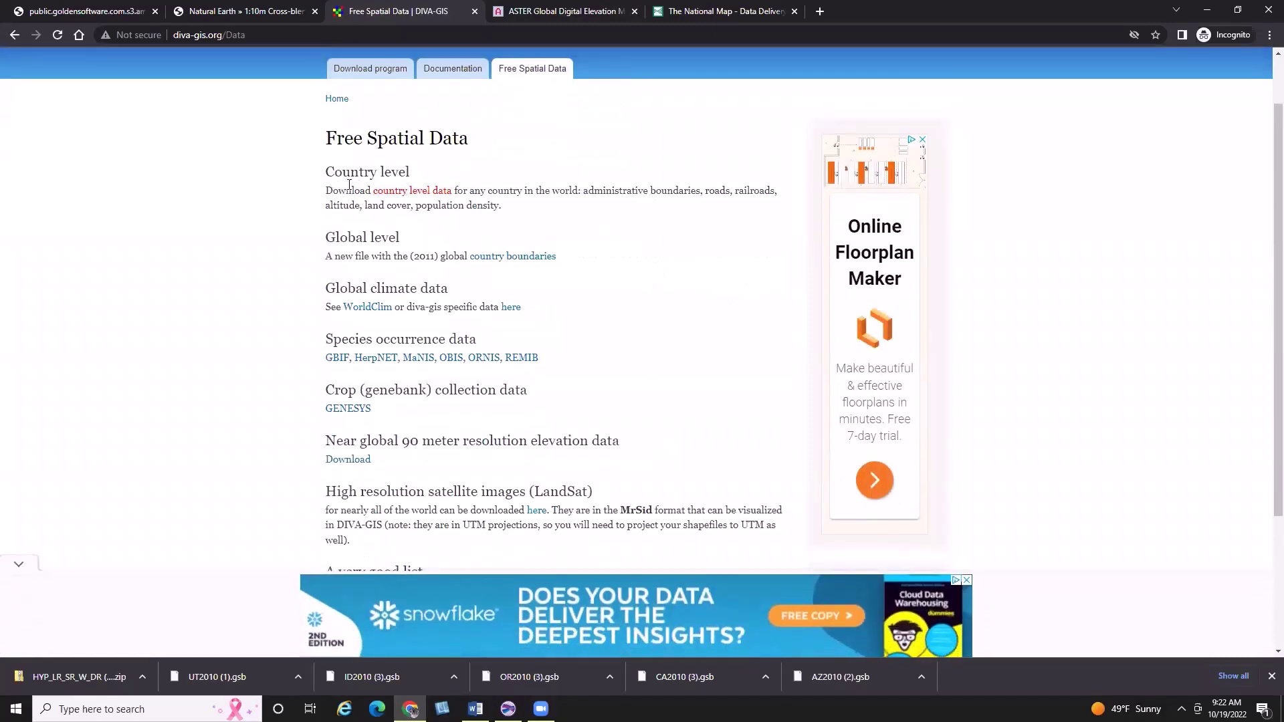
{"action": "scroll", "coordinate": [602, 267], "scroll_direction": "down", "scroll_amount": 2}
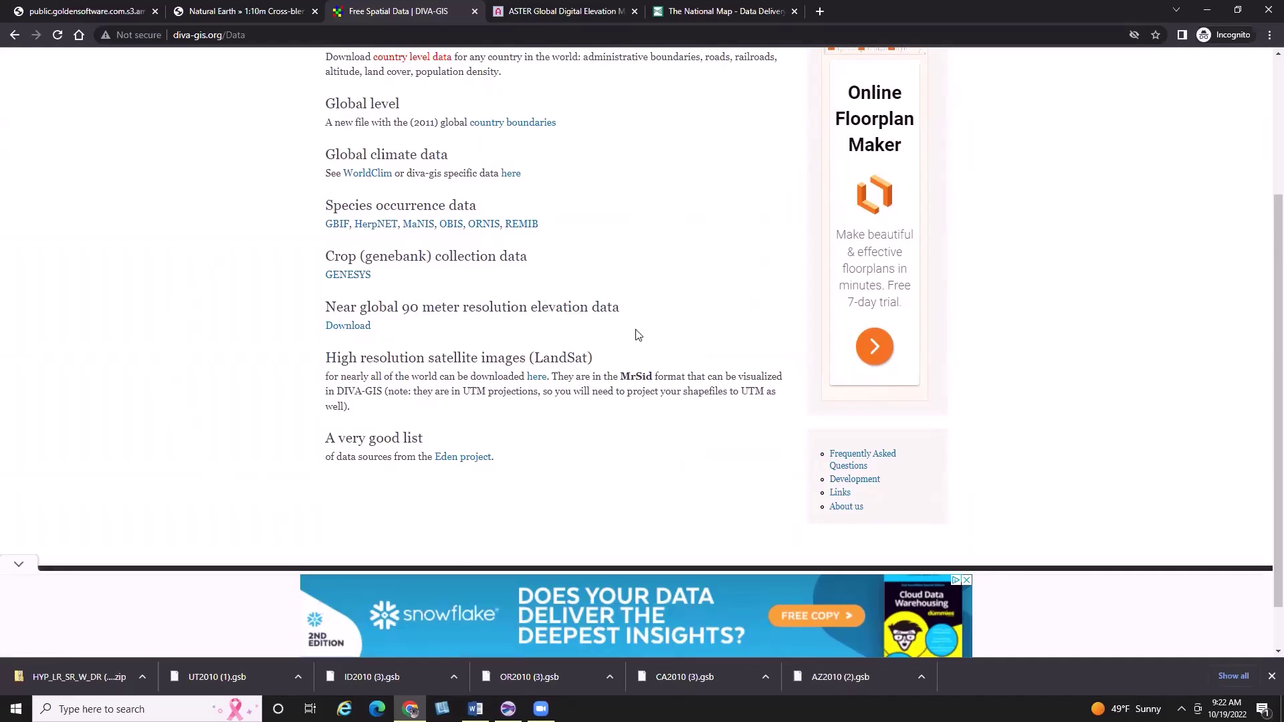
{"action": "scroll", "coordinate": [636, 332], "scroll_direction": "up", "scroll_amount": 1}
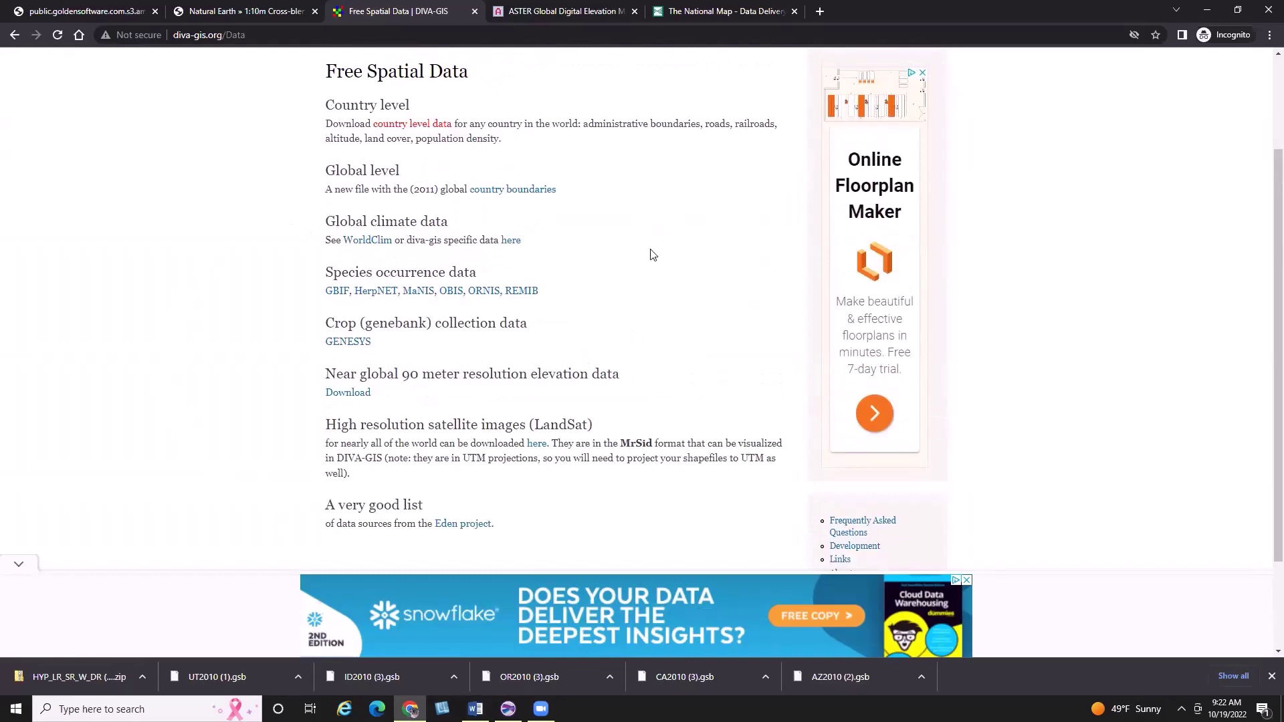
{"action": "scroll", "coordinate": [652, 255], "scroll_direction": "up", "scroll_amount": 2}
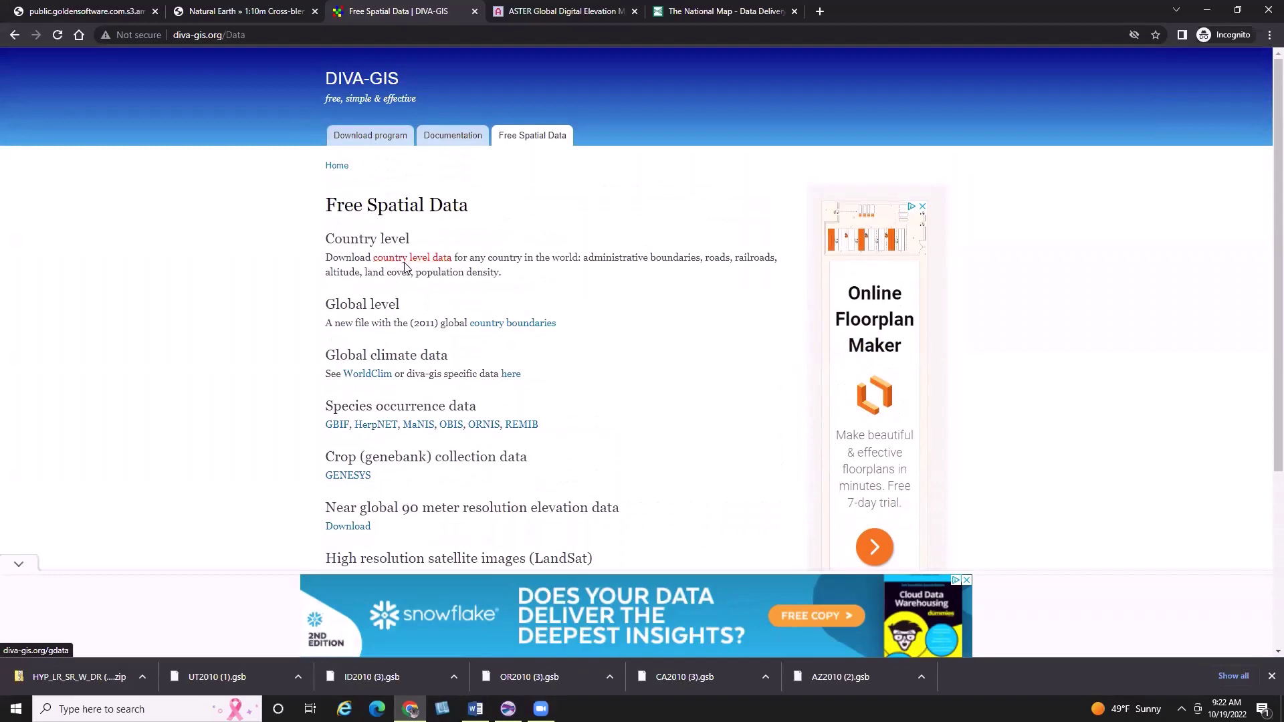
Step: Open the country level data download, dismissing the advertisements, and choose United States as the country
{"action": "left_click", "coordinate": [432, 261]}
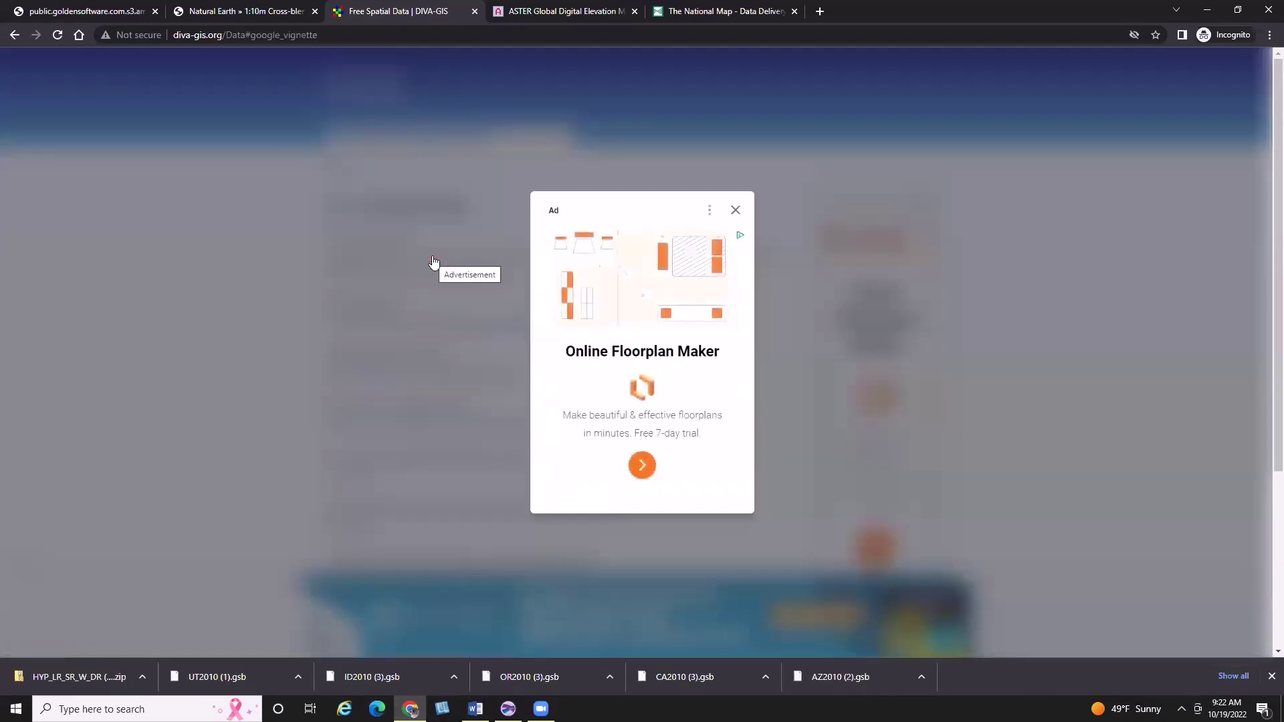
{"action": "left_click", "coordinate": [735, 210]}
{"action": "scroll", "coordinate": [671, 270], "scroll_direction": "down", "scroll_amount": 3}
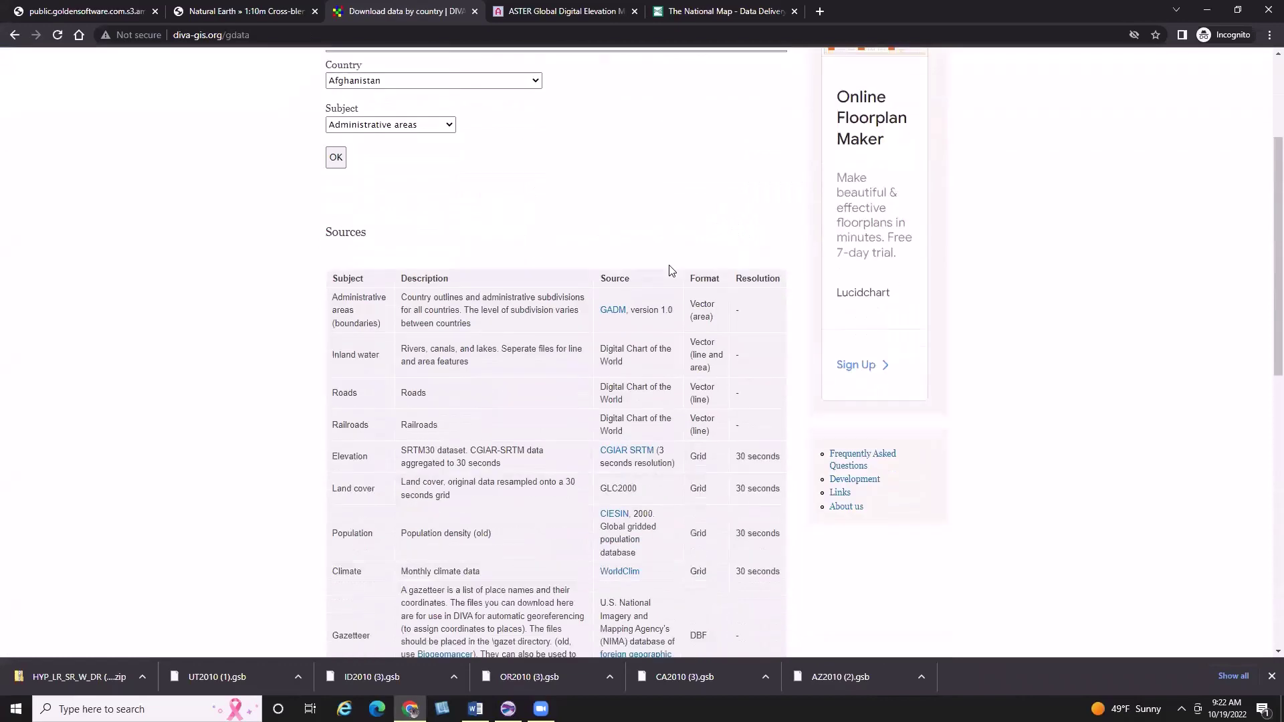
{"action": "scroll", "coordinate": [669, 267], "scroll_direction": "up", "scroll_amount": 2}
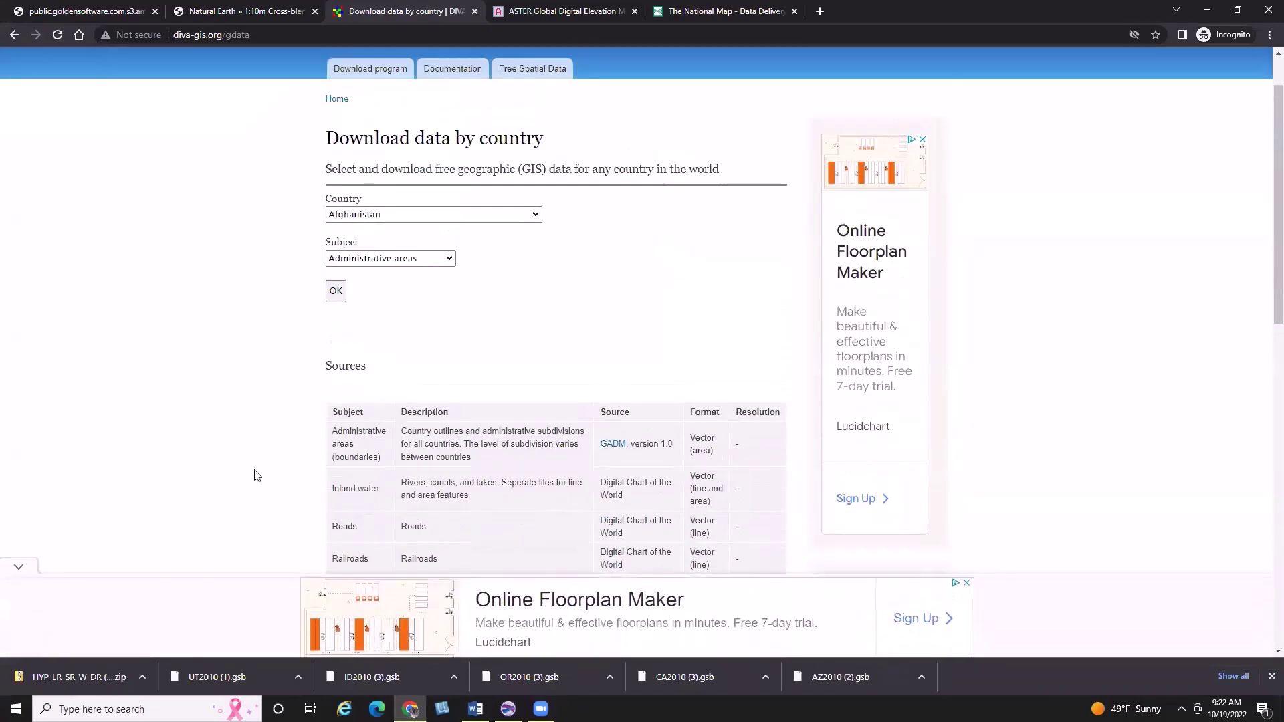
{"action": "left_click", "coordinate": [19, 566]}
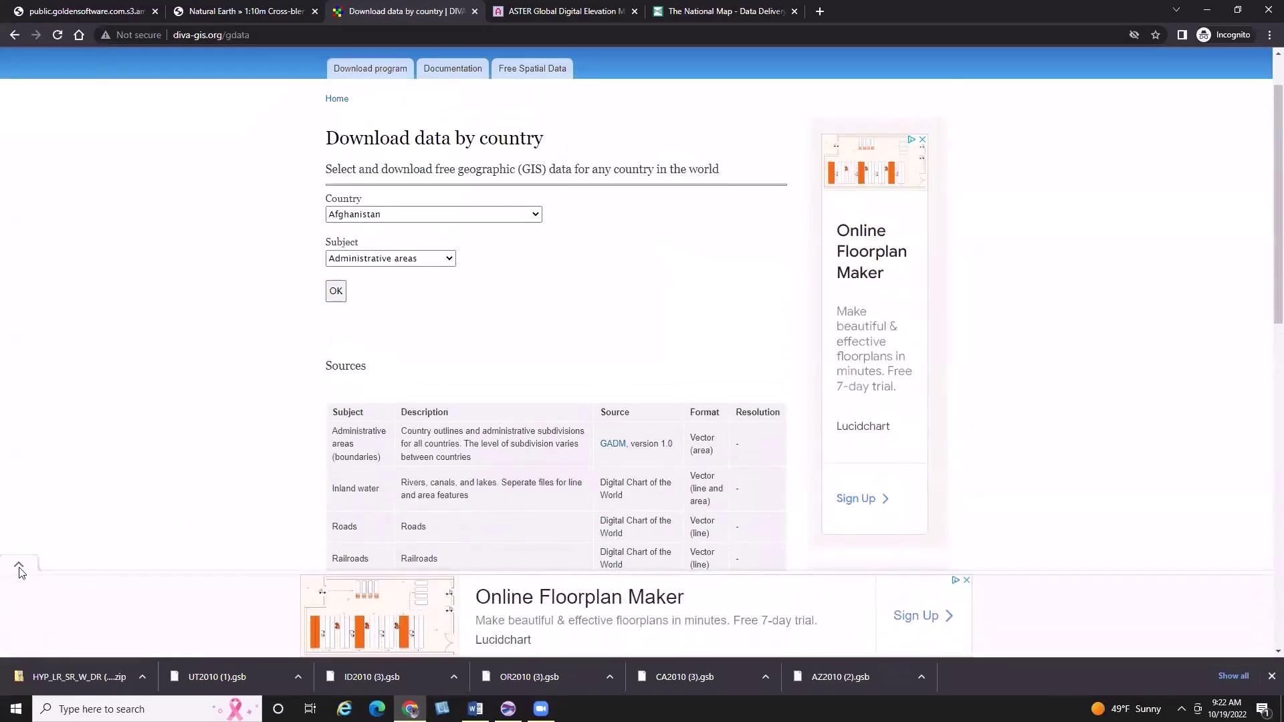
{"action": "left_click", "coordinate": [452, 215]}
{"action": "left_click_drag", "start_coordinate": [534, 243], "coordinate": [567, 493]}
{"action": "left_click", "coordinate": [373, 399]}
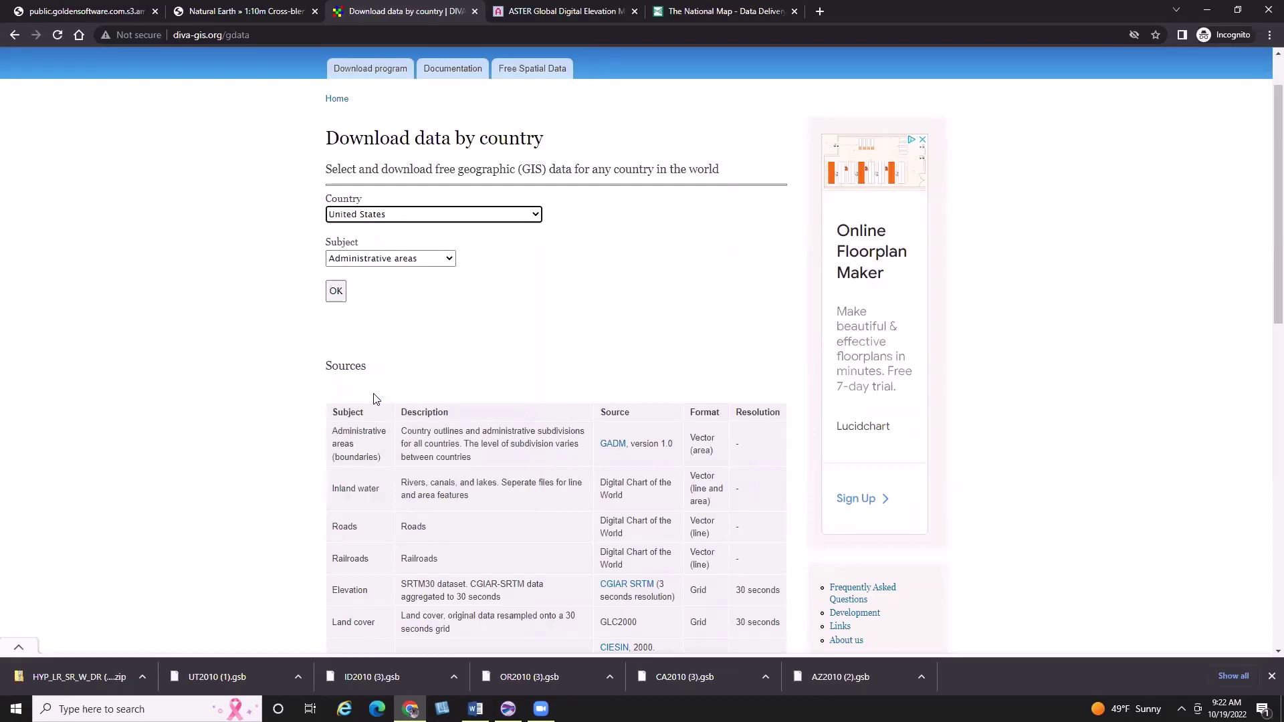
Step: Review the table of data sources, choose Roads as the subject and download the roads data for the United States
{"action": "scroll", "coordinate": [731, 330], "scroll_direction": "down", "scroll_amount": 3}
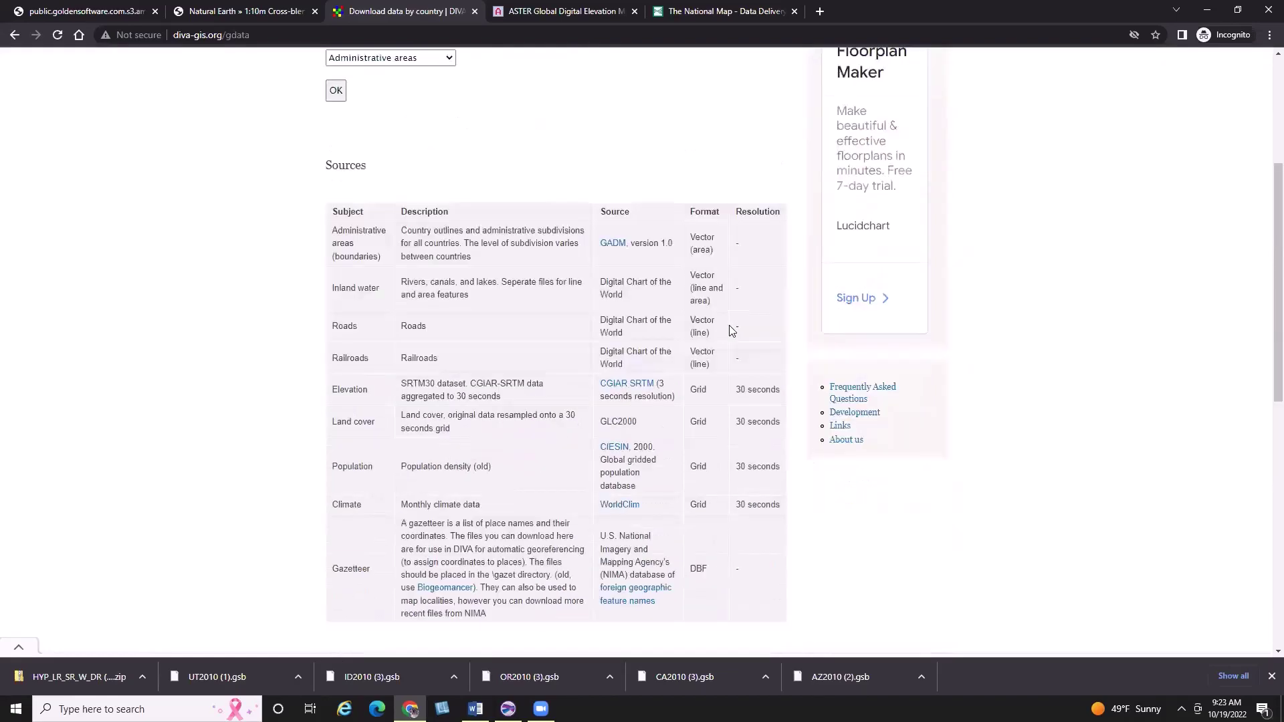
{"action": "scroll", "coordinate": [730, 330], "scroll_direction": "down", "scroll_amount": 2}
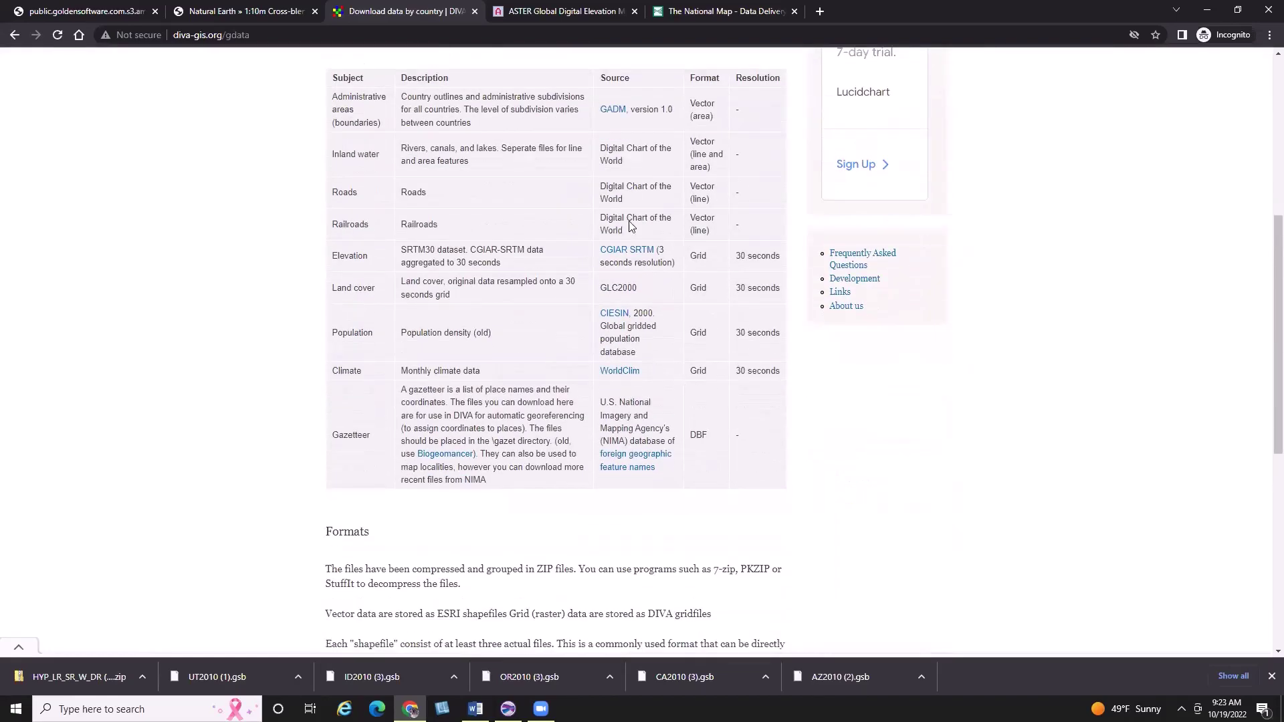
{"action": "scroll", "coordinate": [715, 400], "scroll_direction": "up", "scroll_amount": 1}
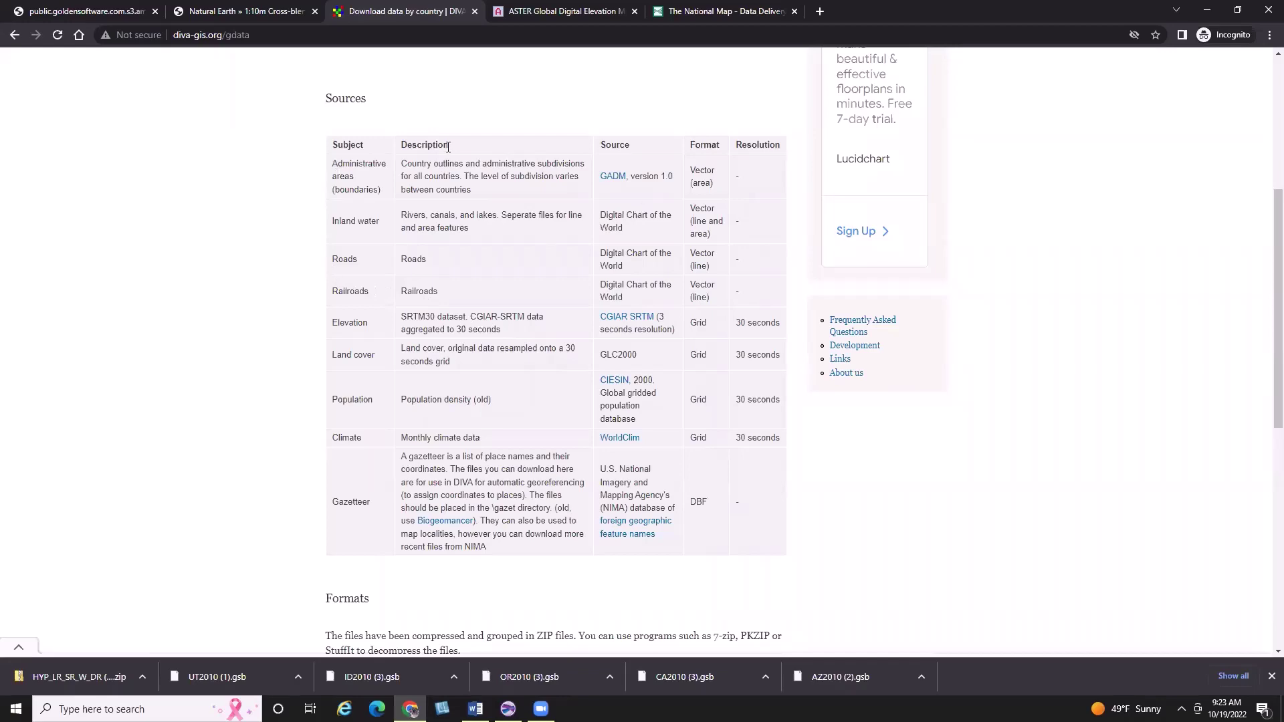
{"action": "scroll", "coordinate": [468, 174], "scroll_direction": "up", "scroll_amount": 2}
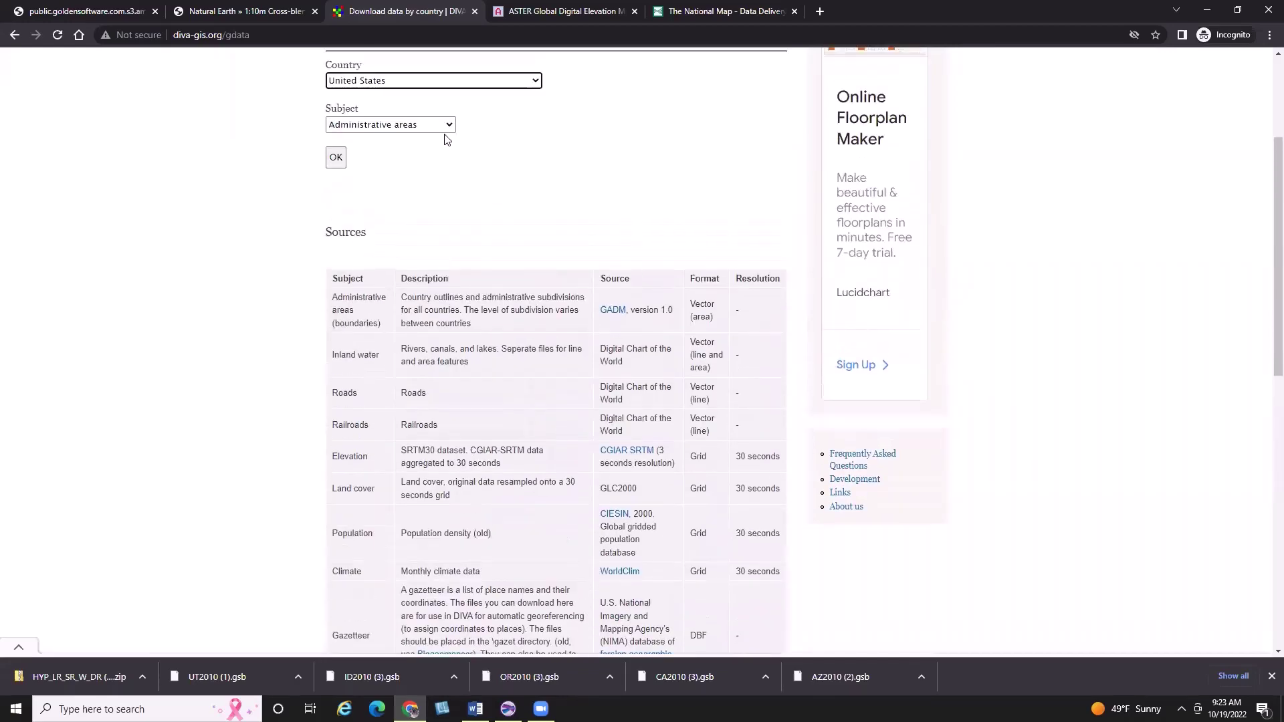
{"action": "left_click", "coordinate": [406, 124]}
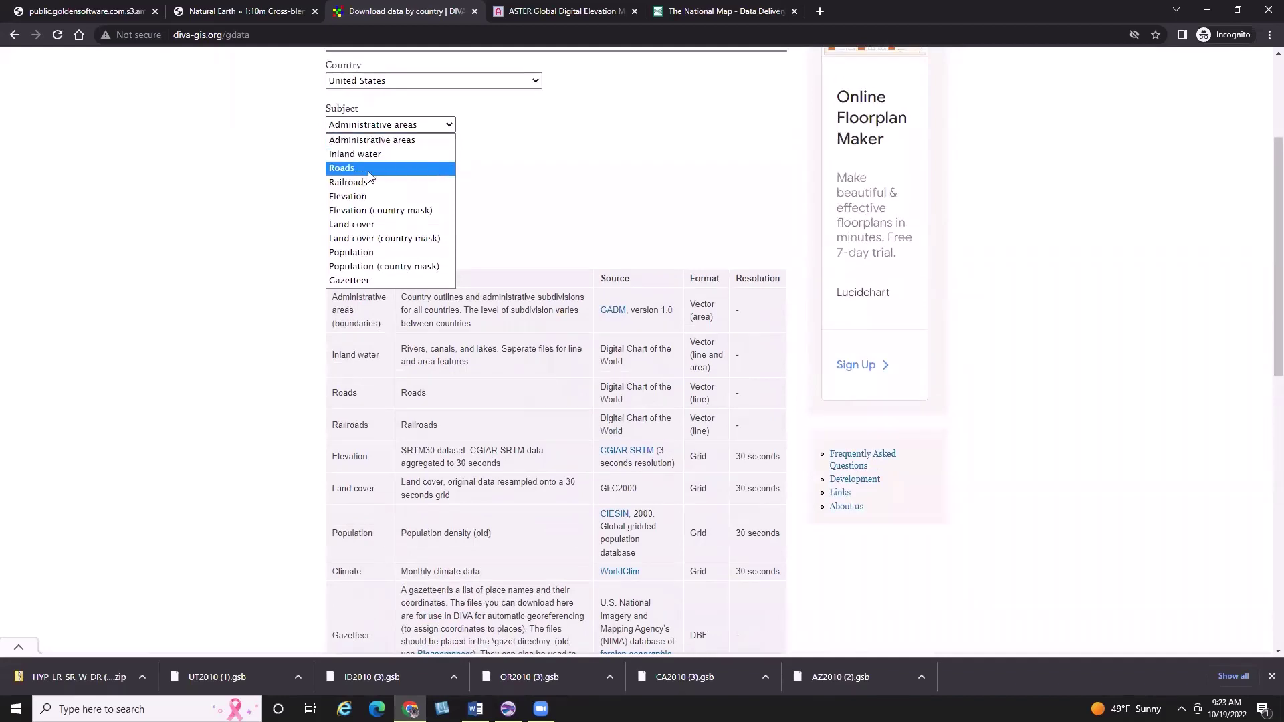
{"action": "left_click", "coordinate": [342, 171]}
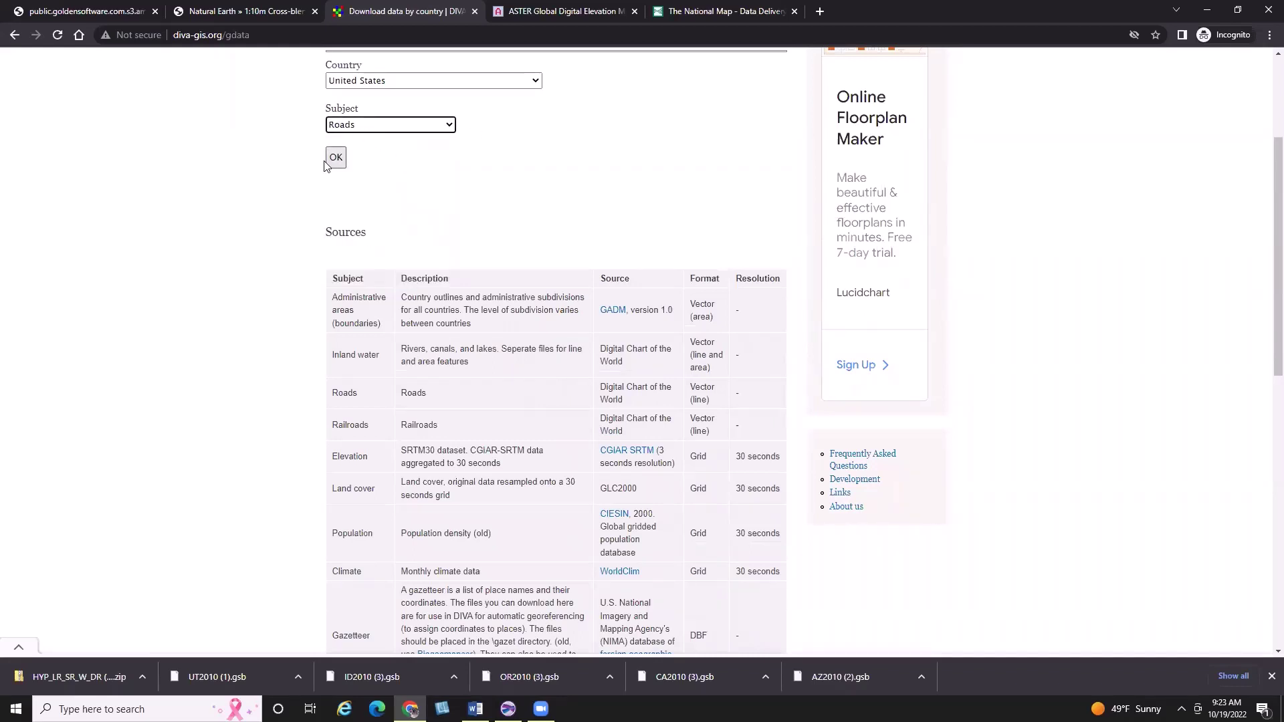
{"action": "left_click", "coordinate": [336, 159]}
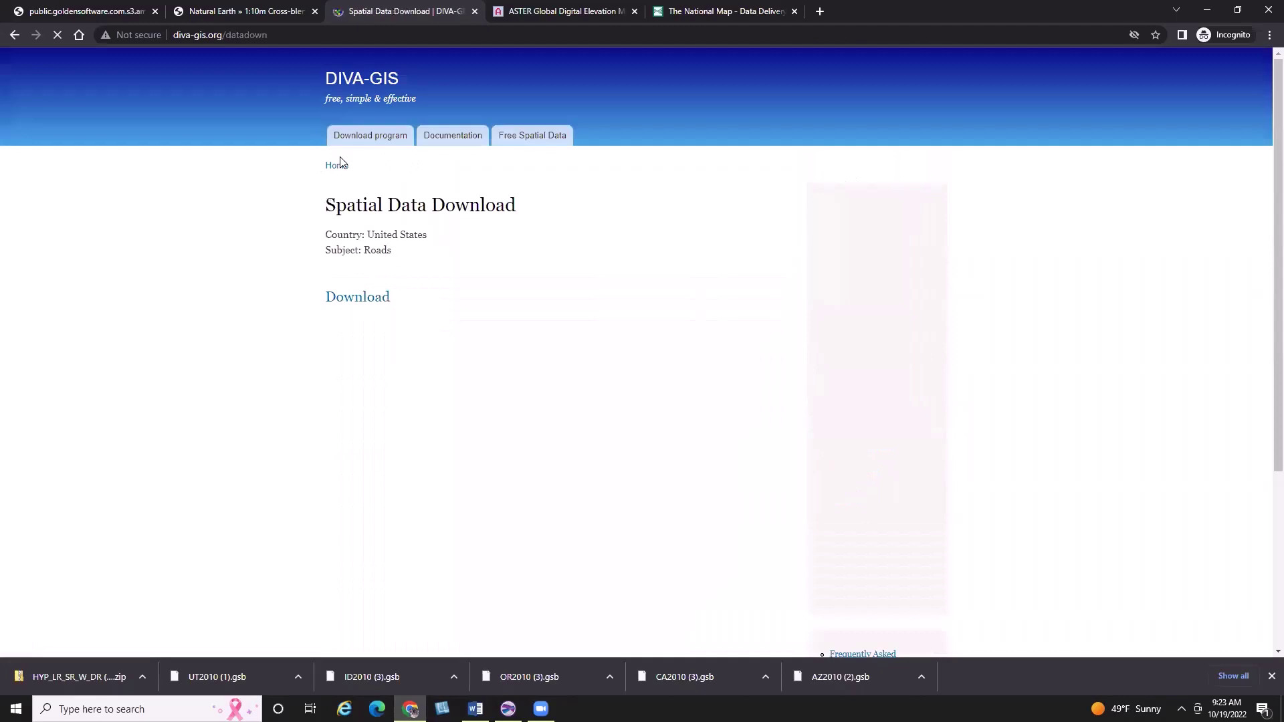
{"action": "left_click", "coordinate": [367, 301]}
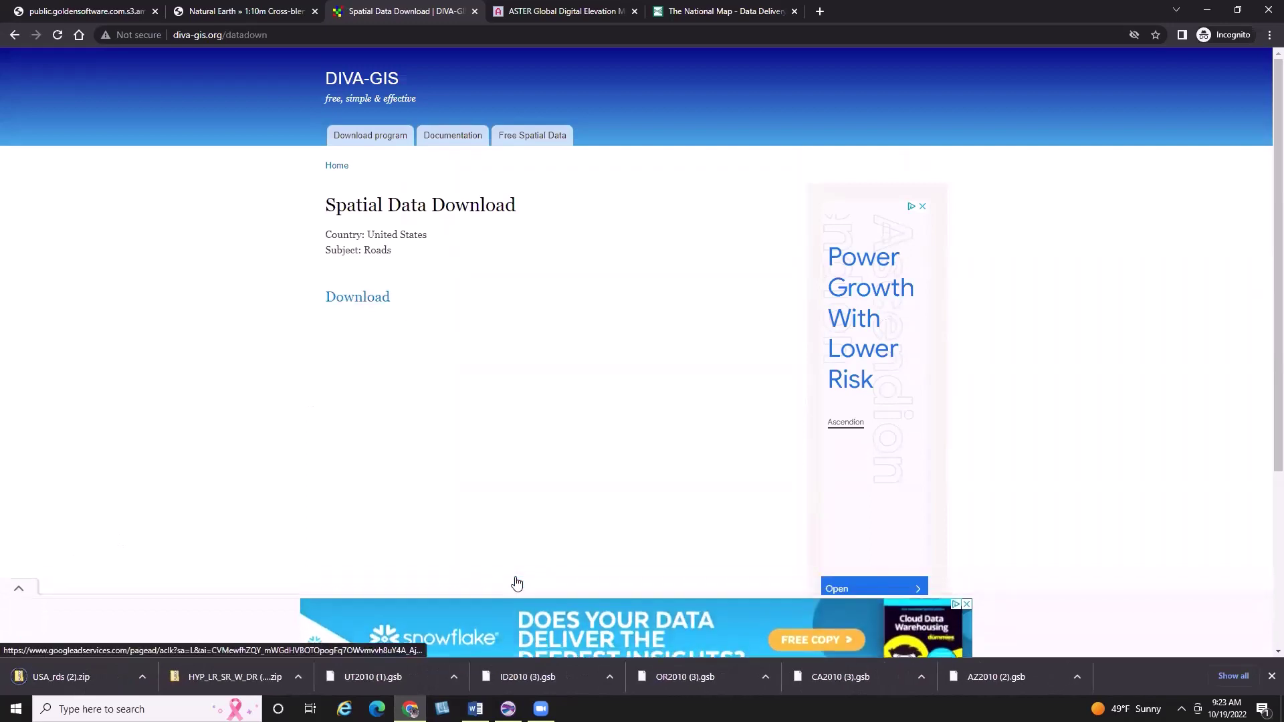
Step: Switch to Surfer and add USA_roads.shp from the Example 1 folder to the map as a base layer, keeping the current map limits
{"action": "mouse_move", "coordinate": [508, 708]}
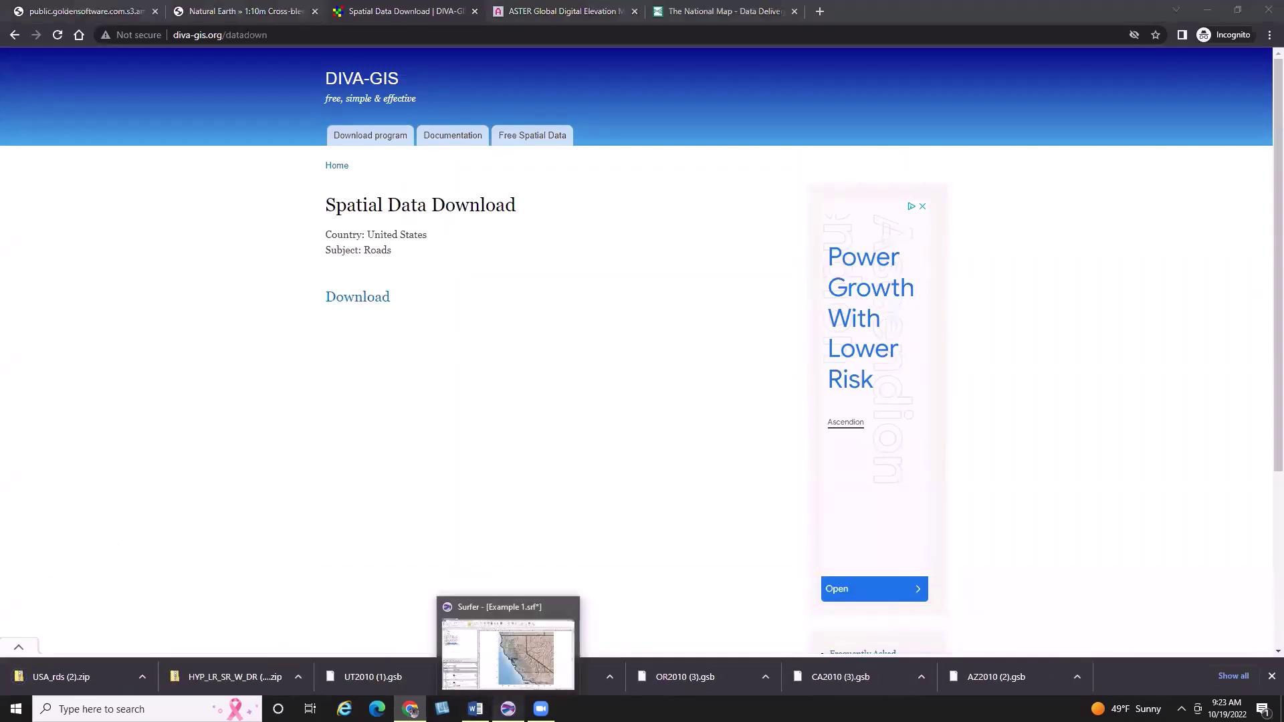
{"action": "left_click", "coordinate": [446, 611]}
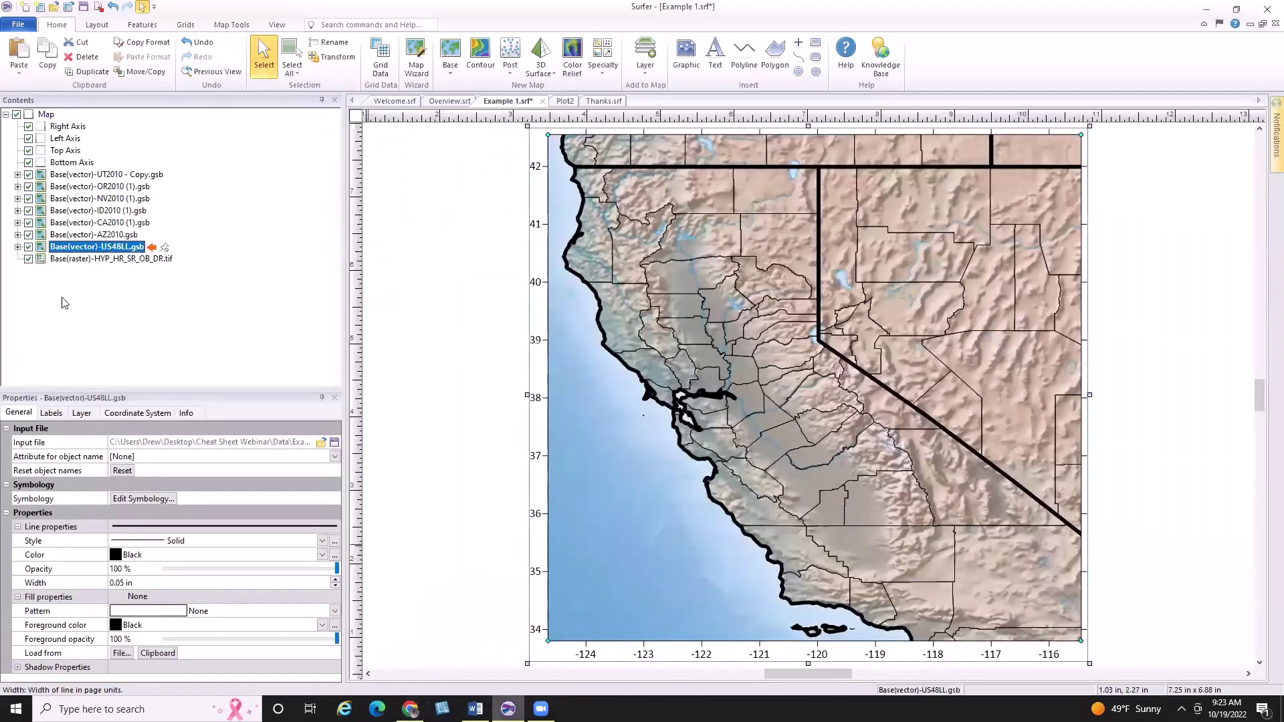
{"action": "left_click", "coordinate": [45, 115]}
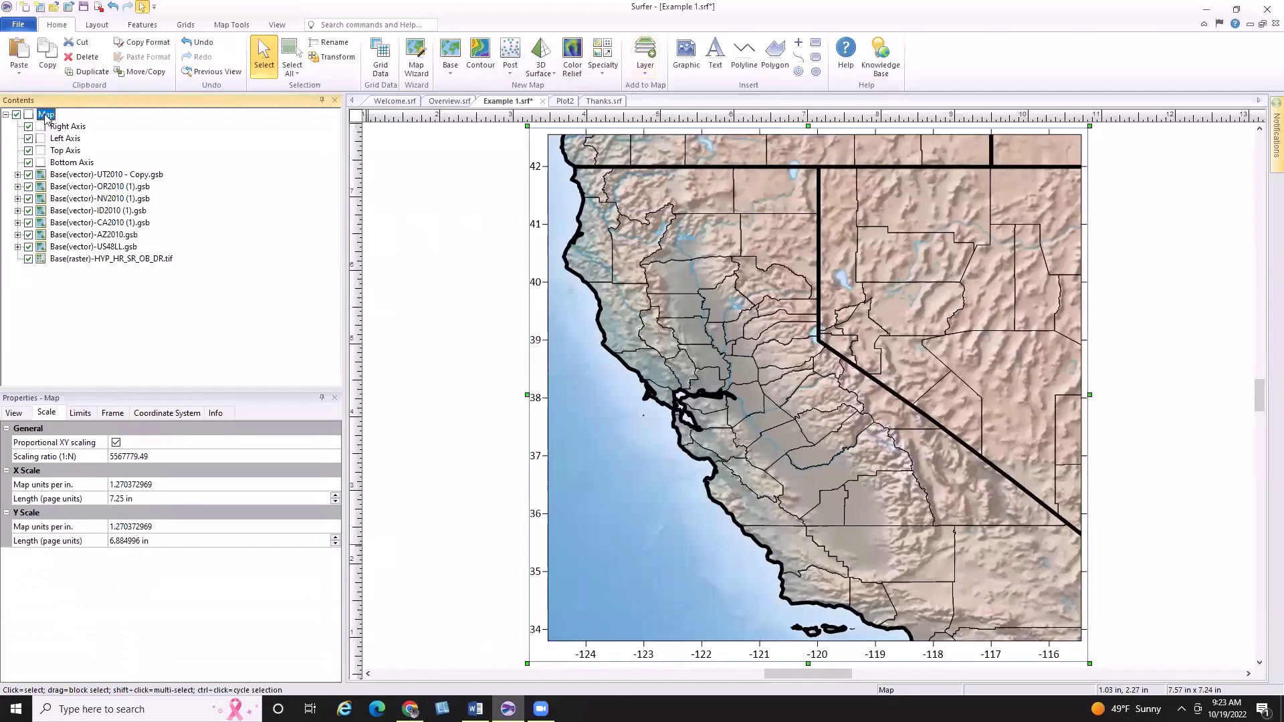
{"action": "right_click", "coordinate": [45, 117]}
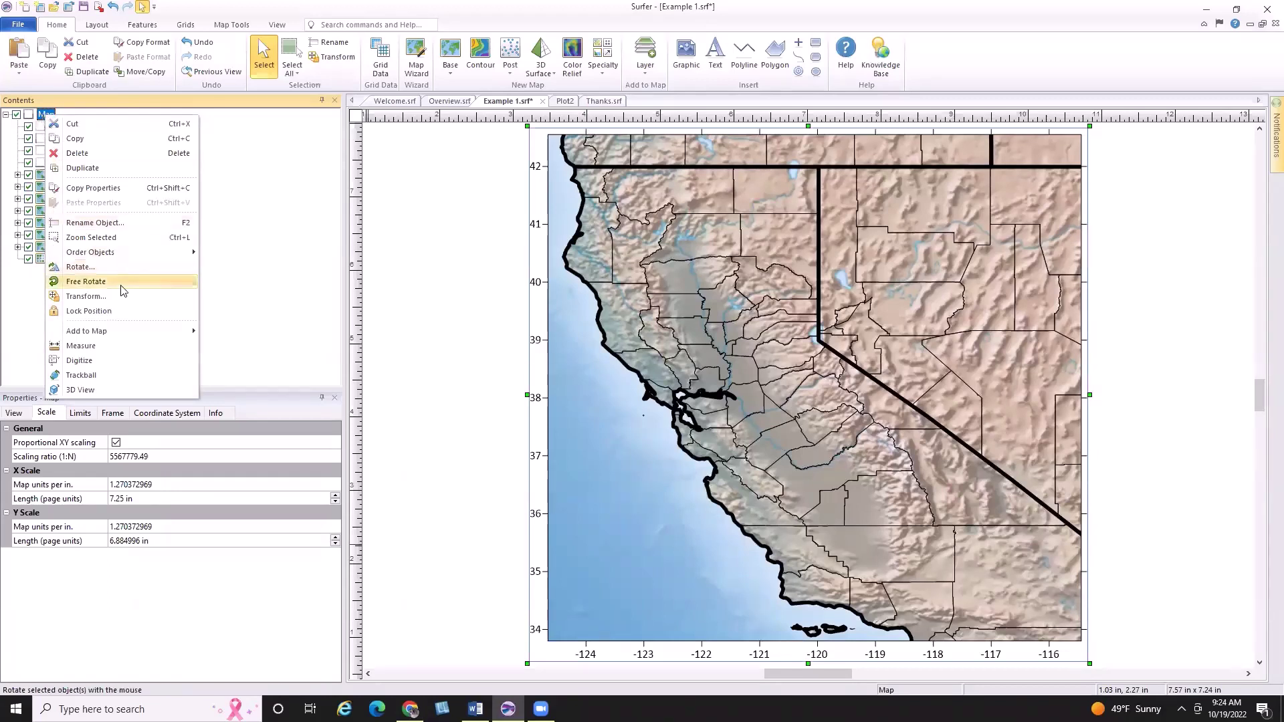
{"action": "mouse_move", "coordinate": [160, 336]}
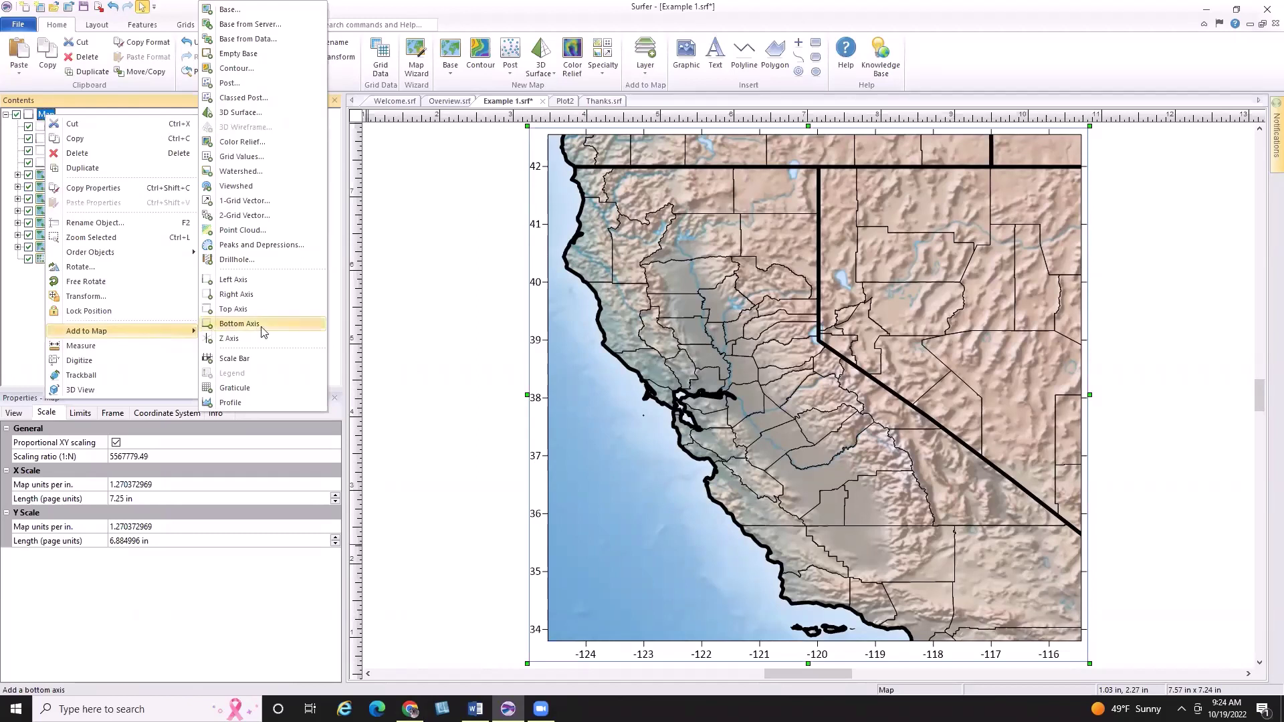
{"action": "left_click", "coordinate": [275, 14]}
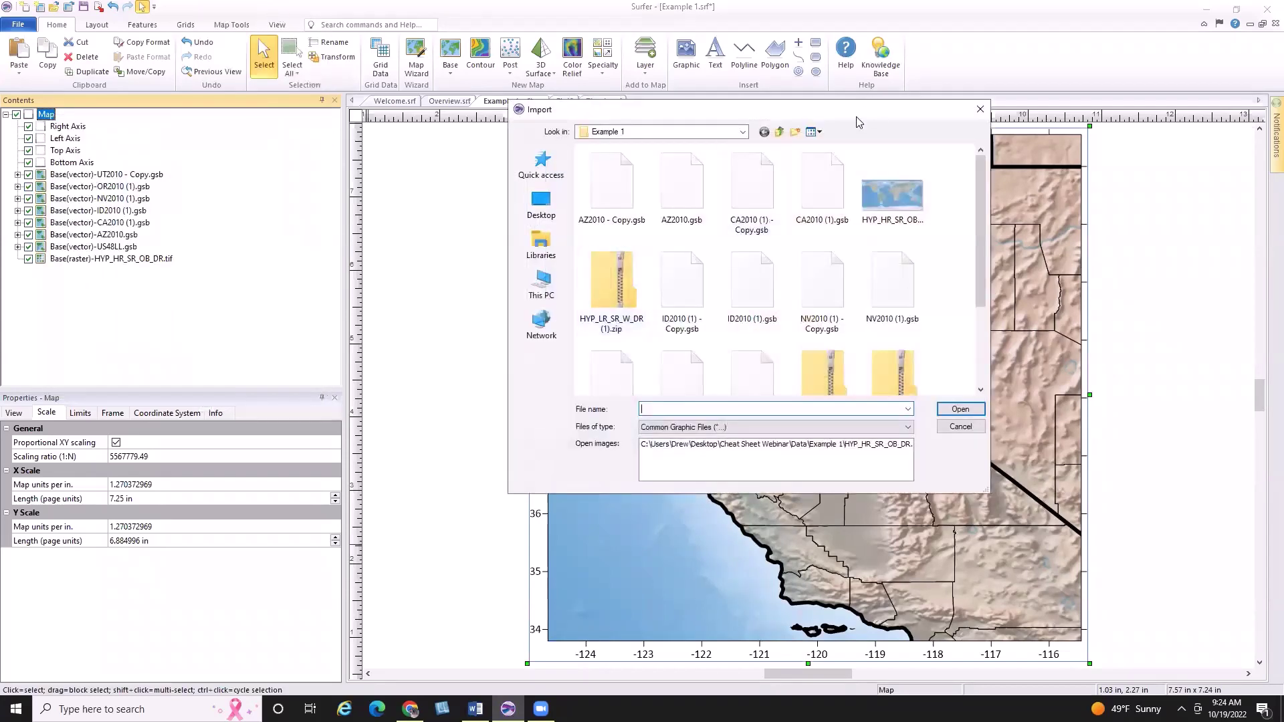
{"action": "scroll", "coordinate": [717, 226], "scroll_direction": "down", "scroll_amount": 3}
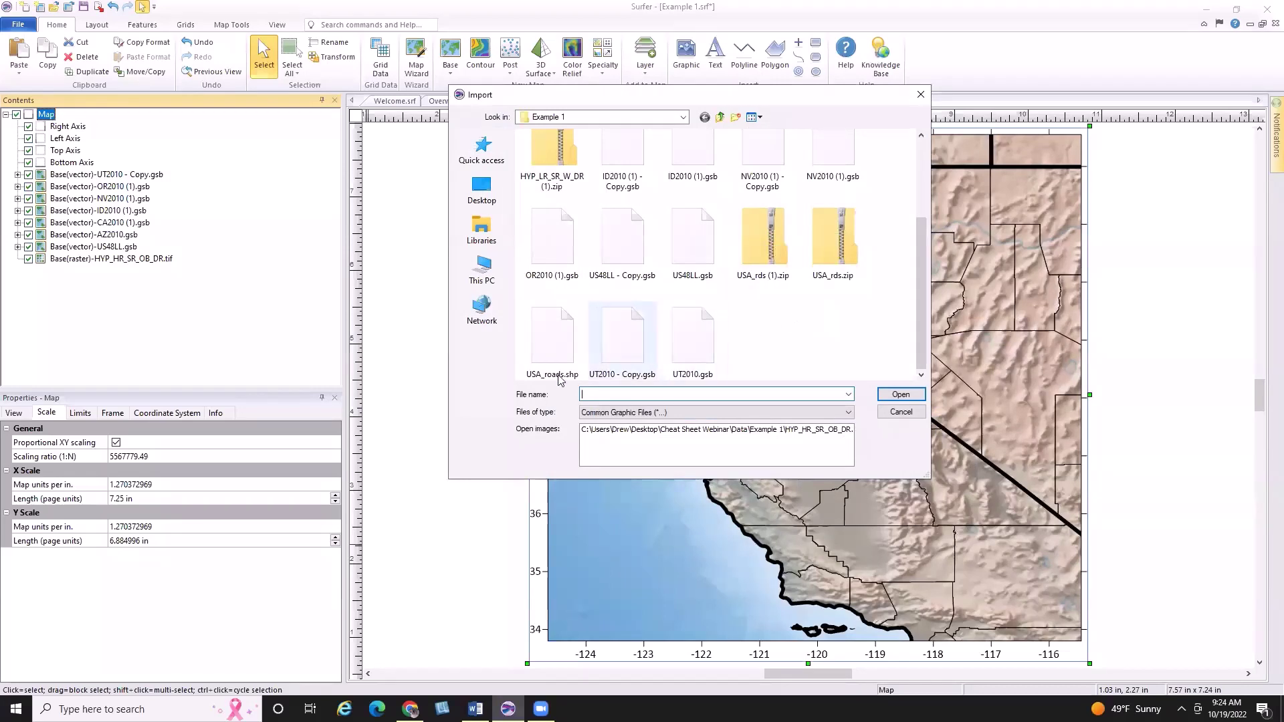
{"action": "left_click", "coordinate": [554, 341]}
{"action": "left_click", "coordinate": [903, 394]}
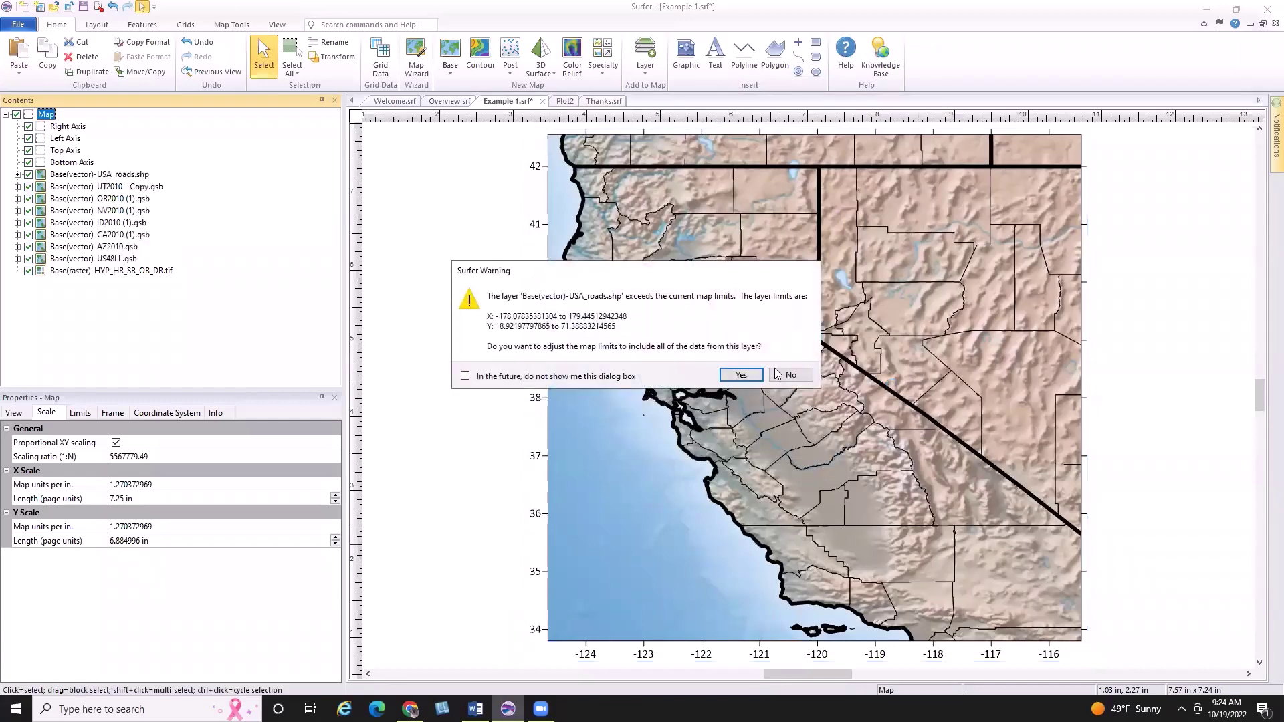
{"action": "left_click", "coordinate": [798, 378]}
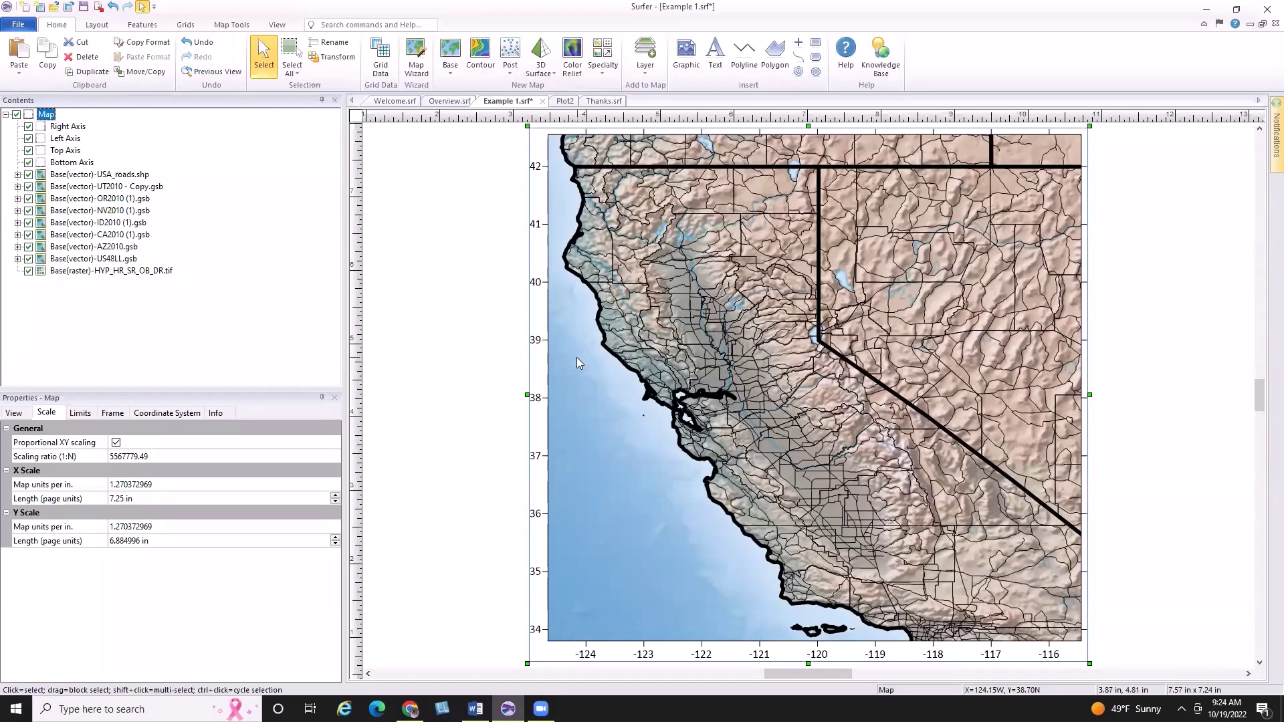
Step: Set the line color of the USA_roads.shp base layer to 50% Black
{"action": "left_click", "coordinate": [138, 176]}
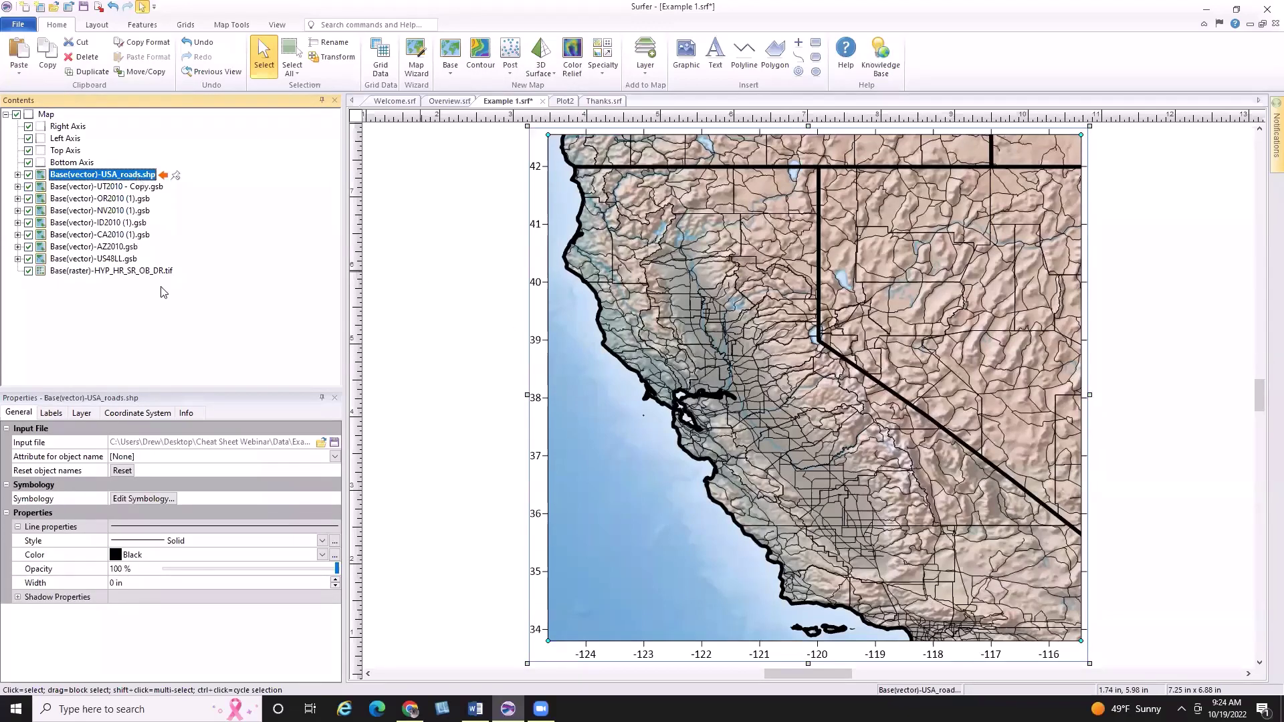
{"action": "left_click", "coordinate": [117, 556]}
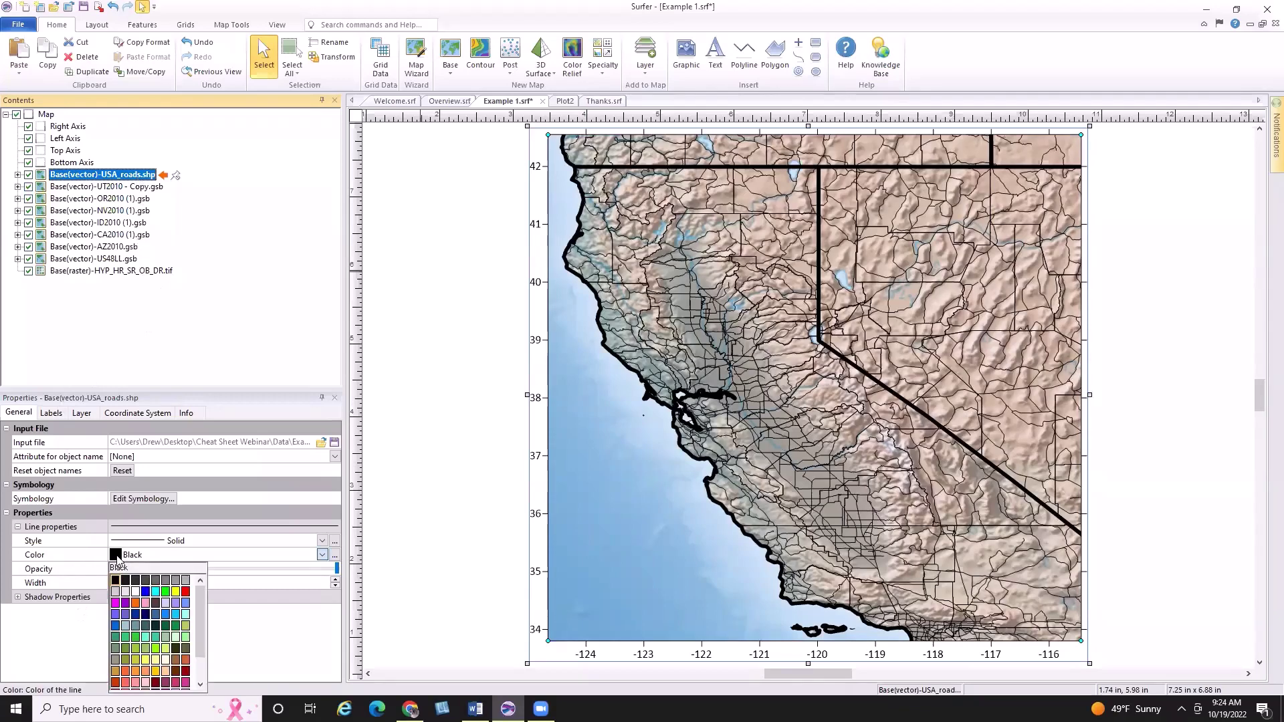
{"action": "left_click", "coordinate": [165, 580]}
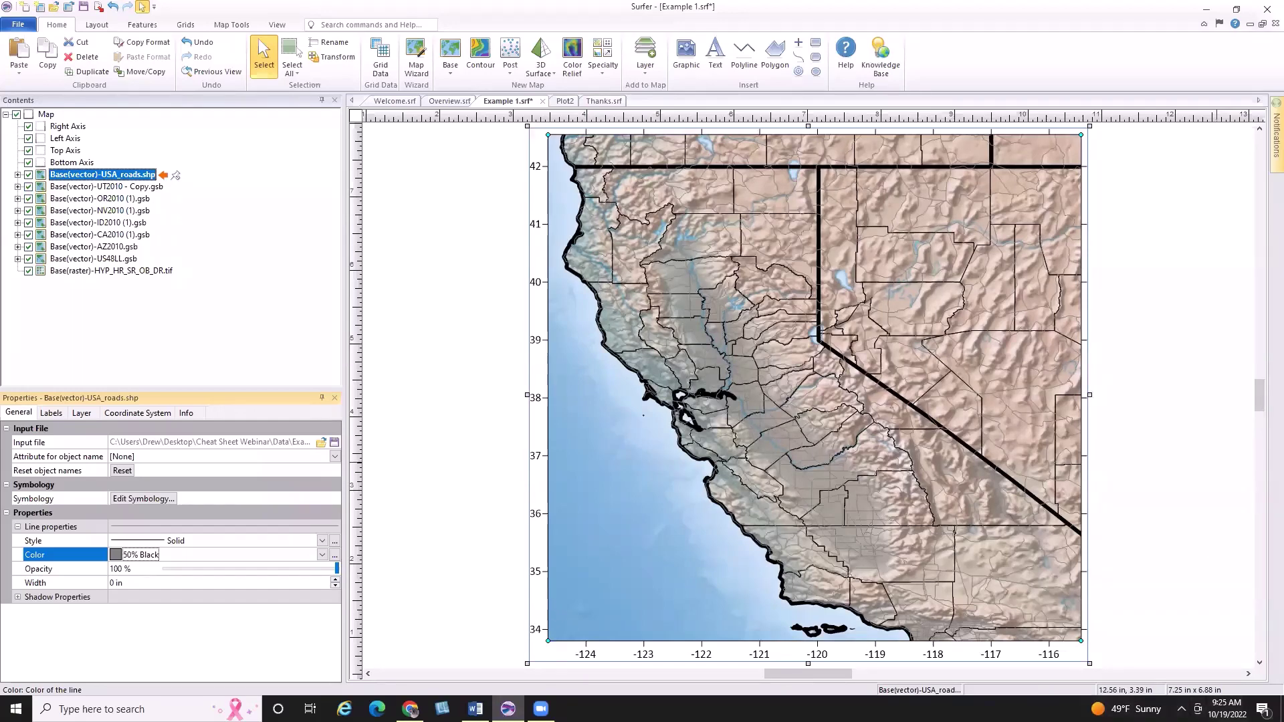
Step: Switch to the browser and open NASA Earthdata Search from the ASTER Global Digital Elevation Map page, collapsing the collection results
{"action": "left_click", "coordinate": [411, 708]}
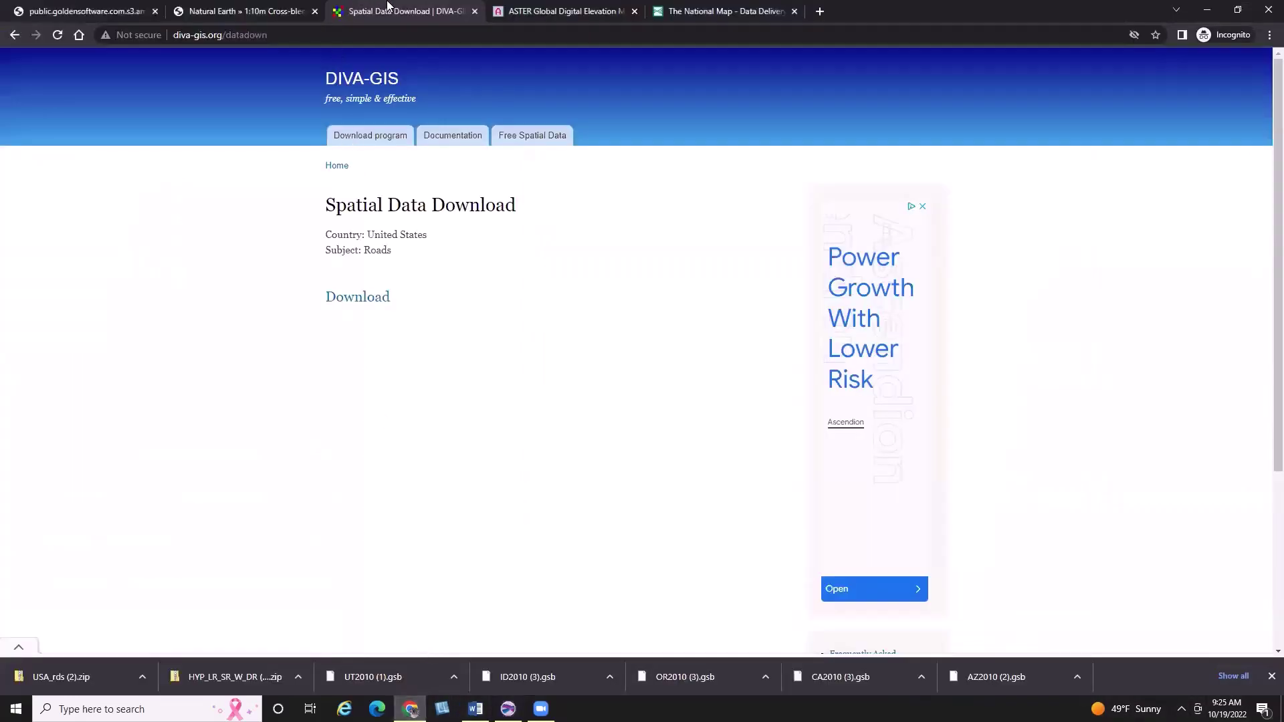
{"action": "left_click", "coordinate": [547, 10]}
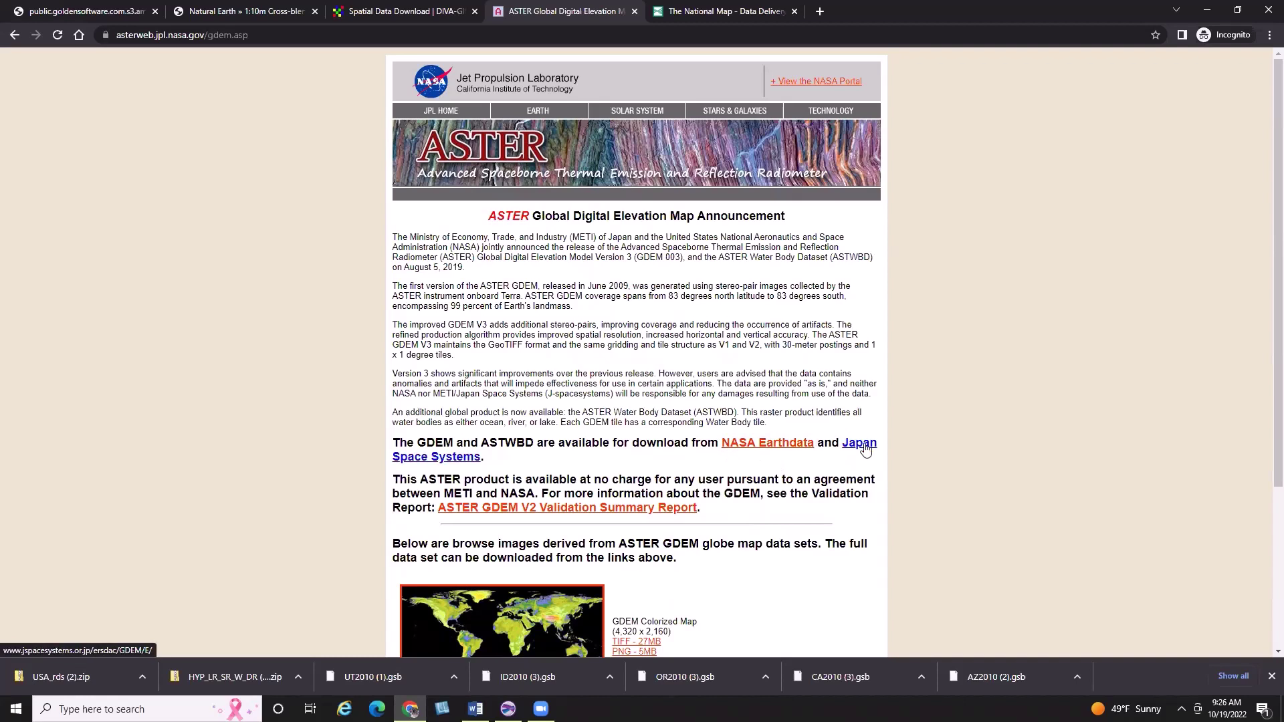
{"action": "left_click", "coordinate": [752, 443]}
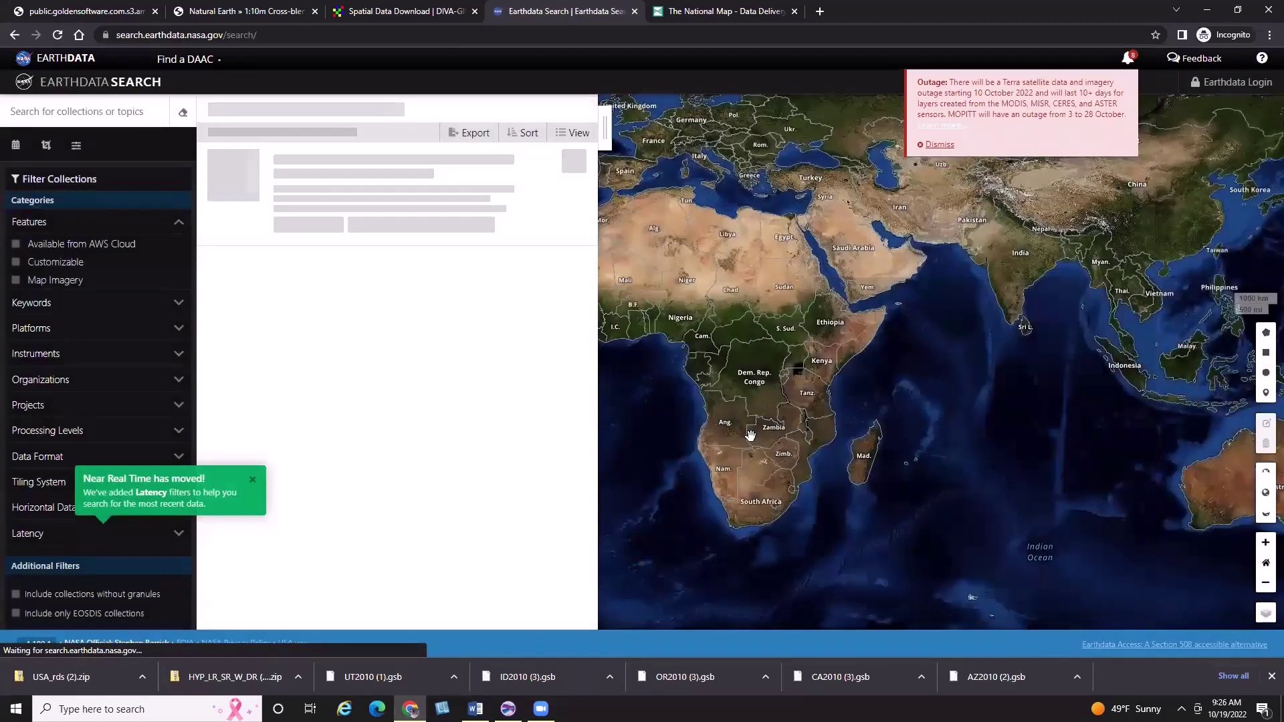
{"action": "left_click", "coordinate": [605, 127]}
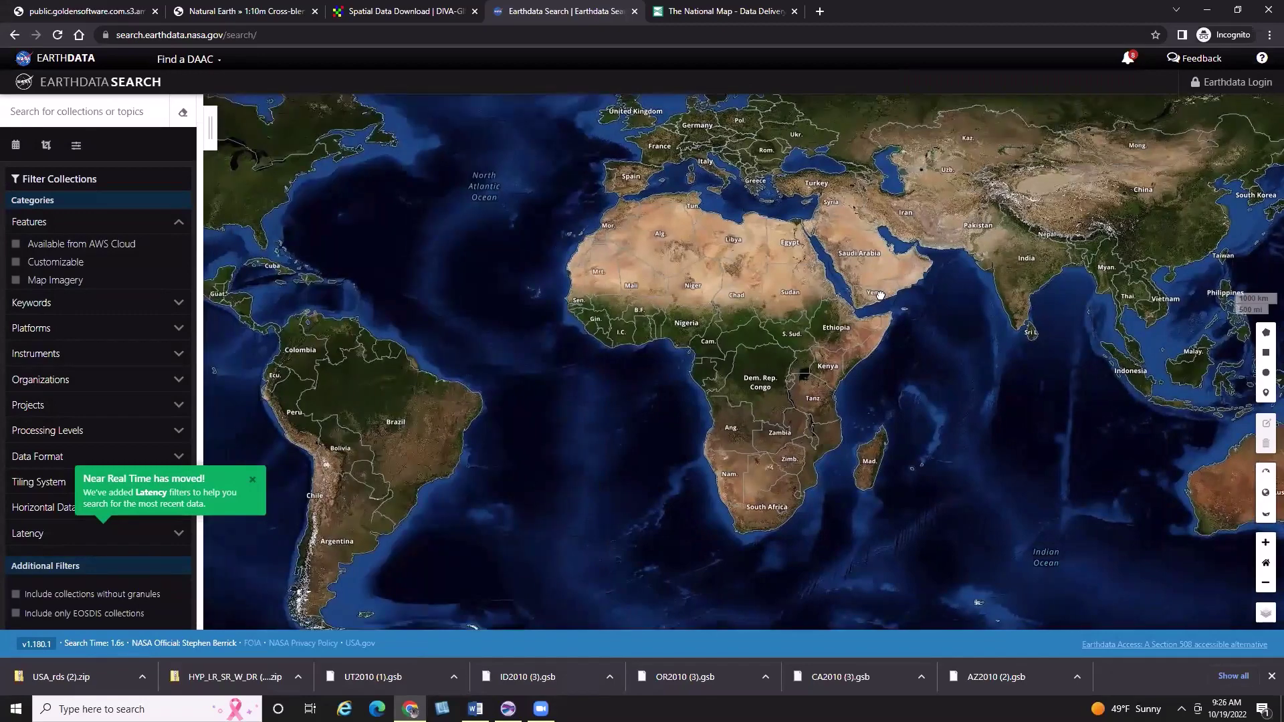
Step: Draw a spatial search rectangle around California, from about 33.7, -125.0 in the southwest to about 42.6, -116.2 in the northeast
{"action": "left_click_drag", "start_coordinate": [646, 329], "coordinate": [822, 372]}
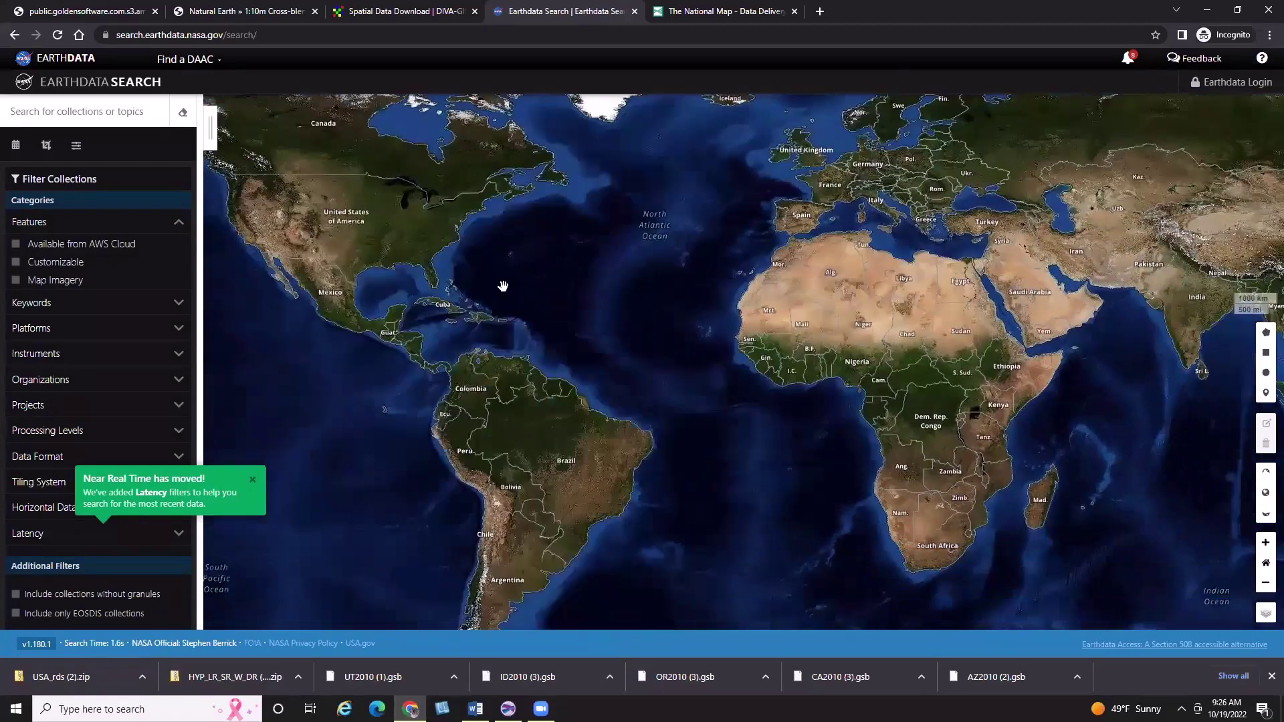
{"action": "left_click_drag", "start_coordinate": [503, 286], "coordinate": [665, 326]}
{"action": "scroll", "coordinate": [665, 326], "scroll_direction": "up", "scroll_amount": 1}
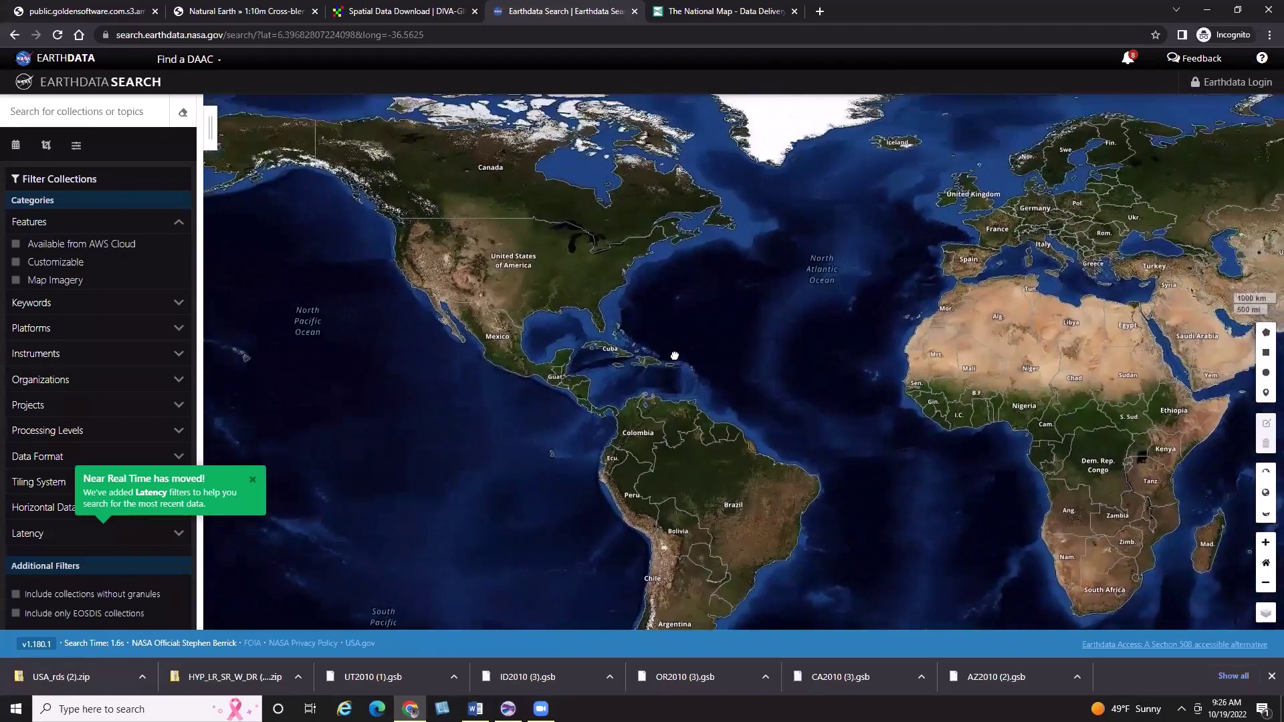
{"action": "scroll", "coordinate": [392, 318], "scroll_direction": "up", "scroll_amount": 1}
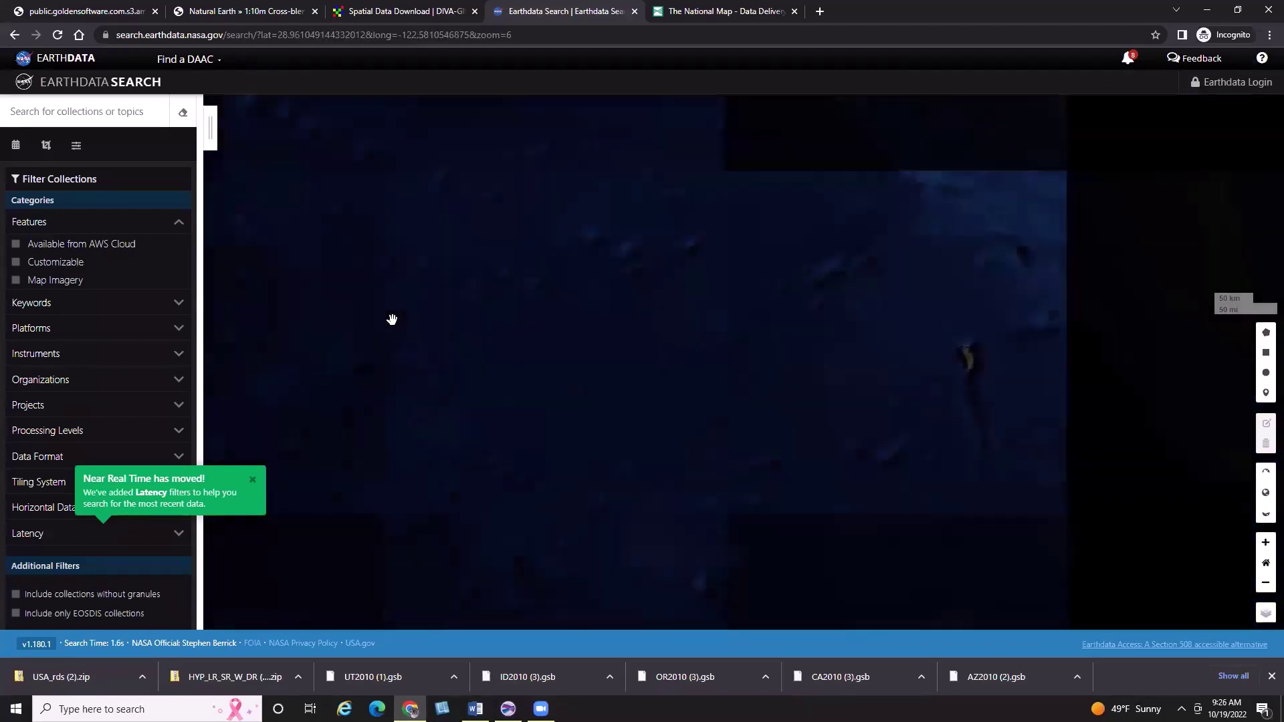
{"action": "scroll", "coordinate": [849, 532], "scroll_direction": "up", "scroll_amount": 1}
{"action": "scroll", "coordinate": [855, 543], "scroll_direction": "down", "scroll_amount": 2}
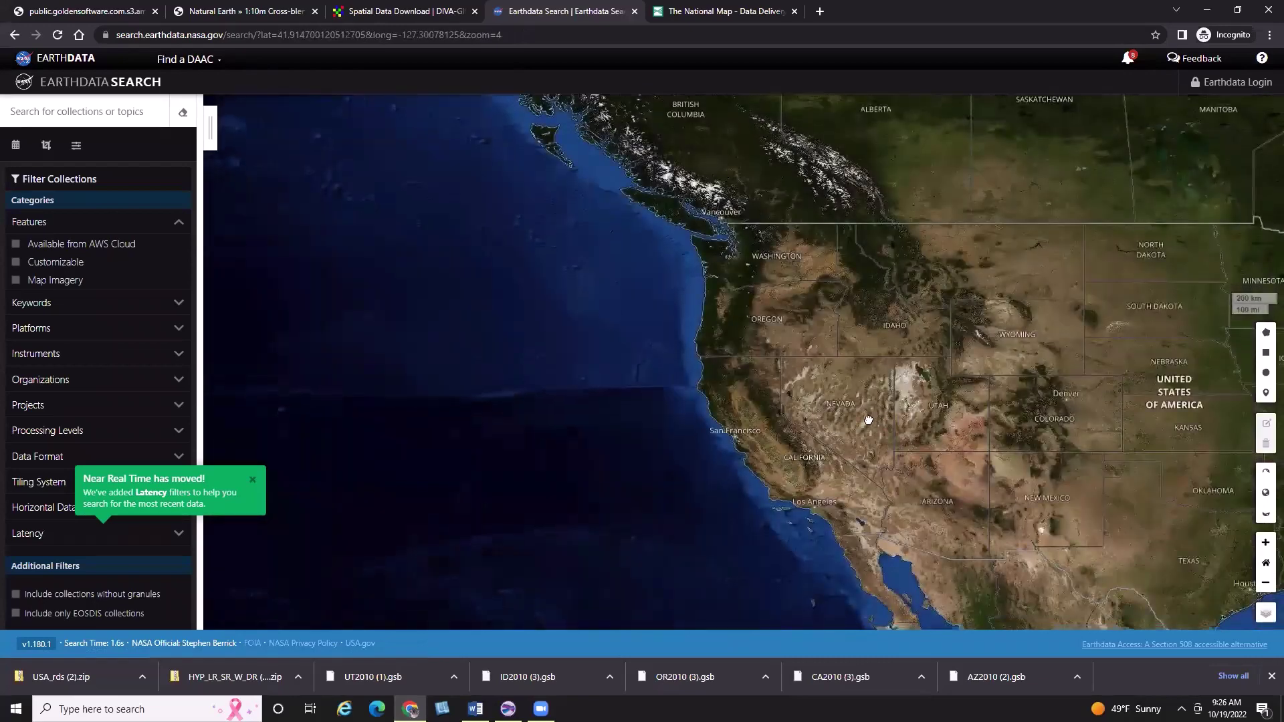
{"action": "left_click_drag", "start_coordinate": [868, 420], "coordinate": [774, 356]}
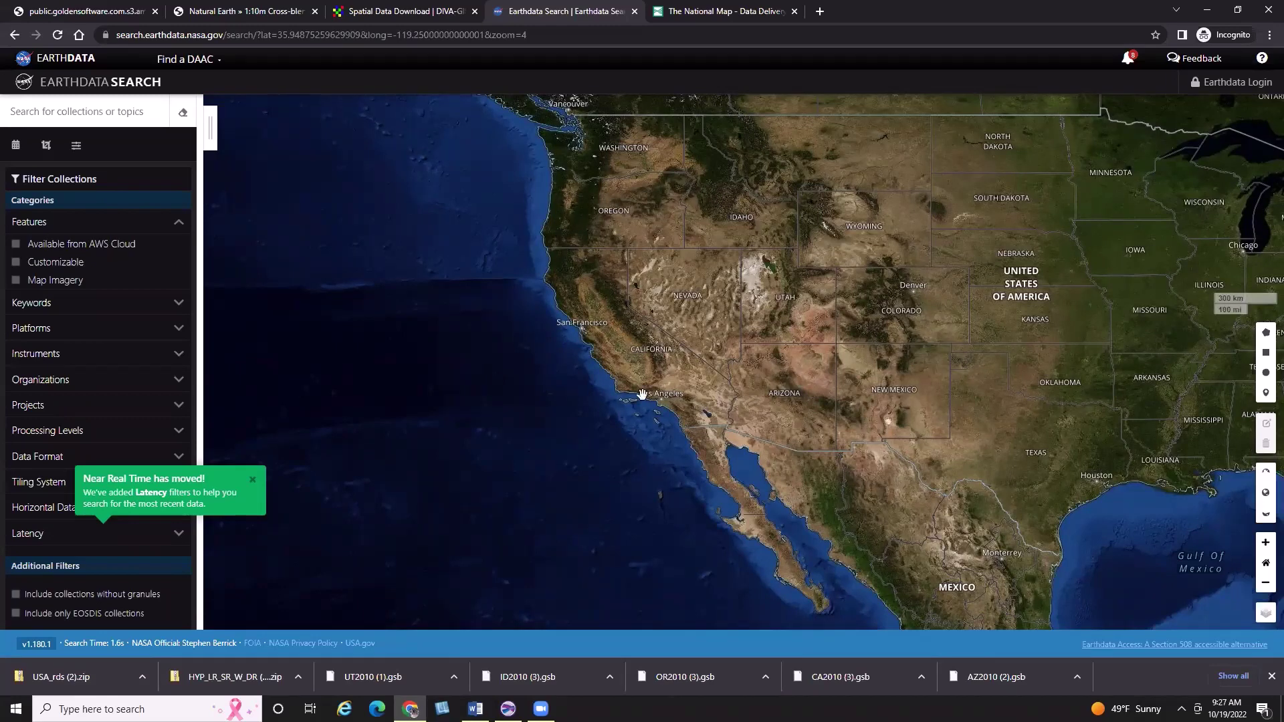
{"action": "left_click", "coordinate": [1265, 354]}
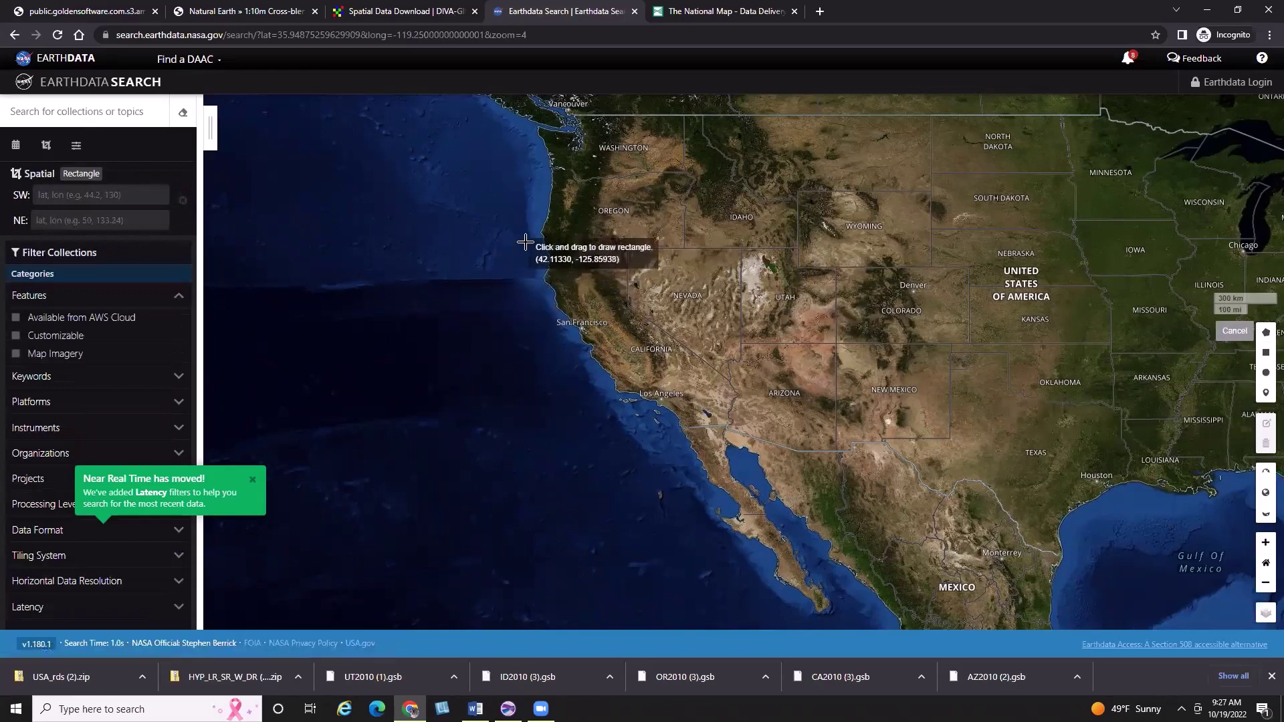
{"action": "mouse_move", "coordinate": [532, 241]}
{"action": "left_mouse_down"}
{"action": "mouse_move", "coordinate": [659, 242]}
{"action": "mouse_move", "coordinate": [680, 347]}
{"action": "mouse_move", "coordinate": [722, 398]}
{"action": "mouse_move", "coordinate": [700, 406]}
{"action": "left_mouse_up"}
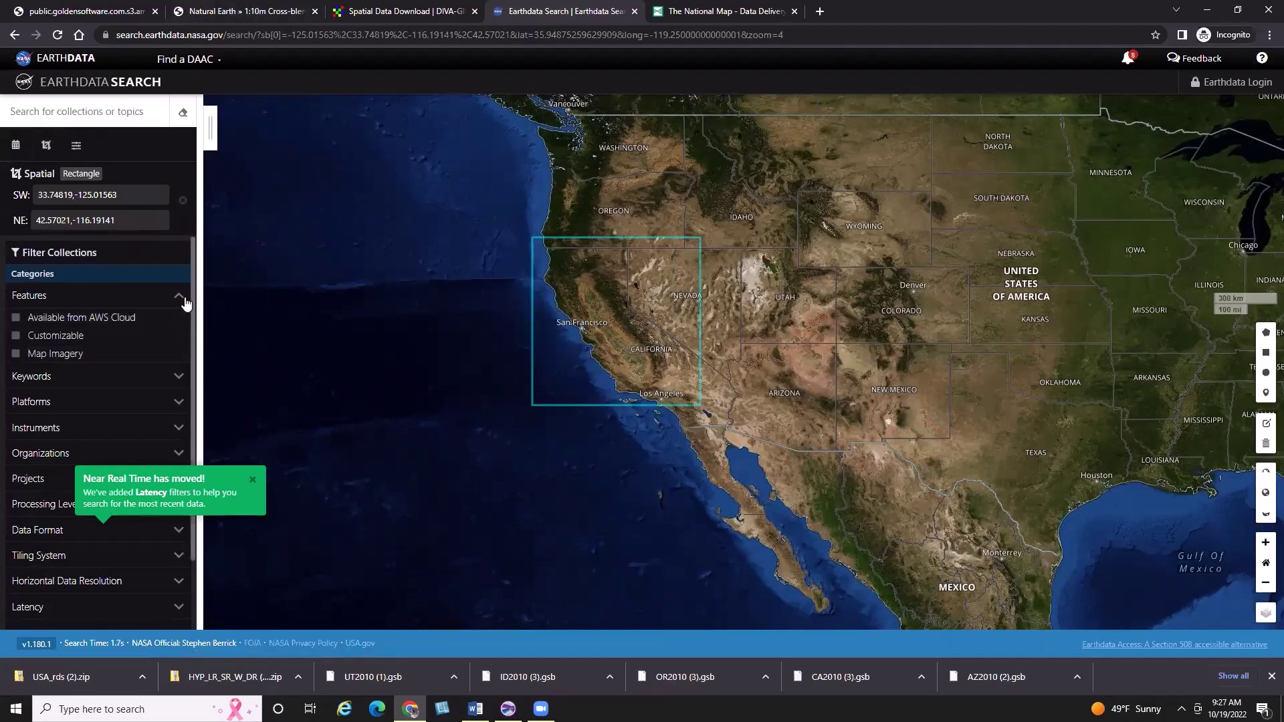
Step: Dismiss the Near Real Time notice and examine the file formats offered in the Data Format filter for the collections
{"action": "left_click", "coordinate": [18, 101]}
{"action": "left_click", "coordinate": [253, 480]}
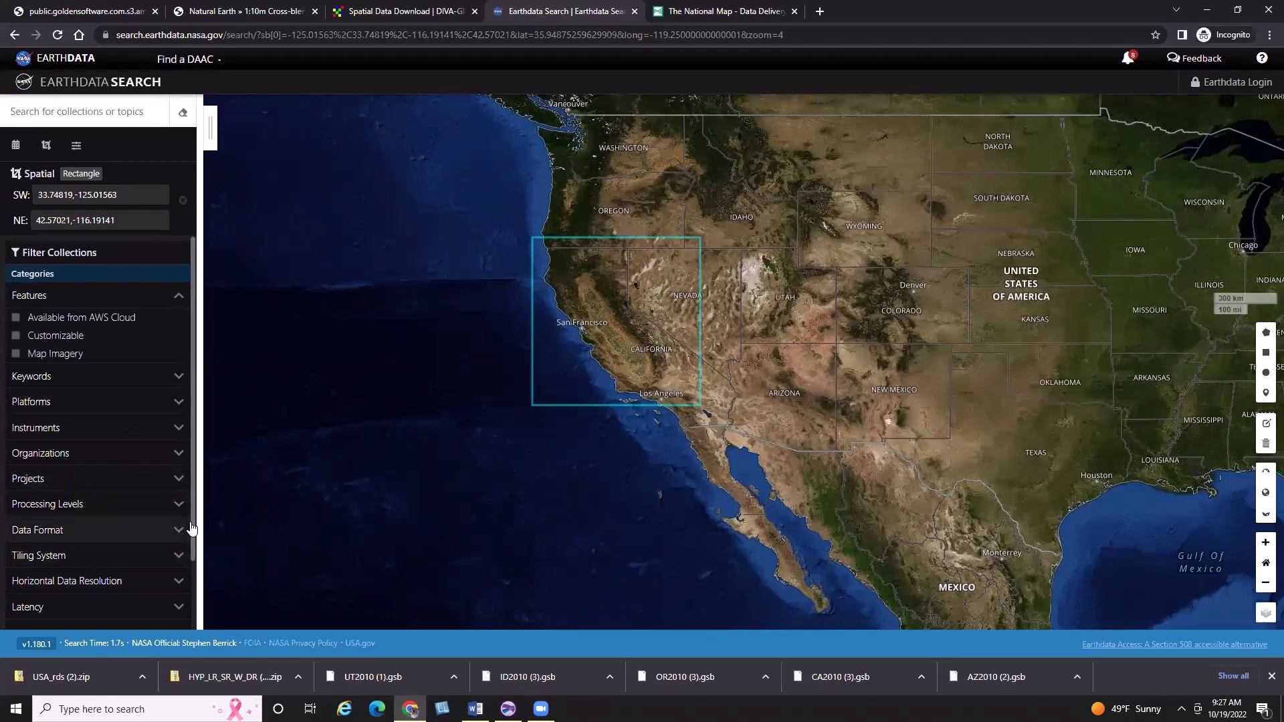
{"action": "scroll", "coordinate": [191, 532], "scroll_direction": "down", "scroll_amount": 2}
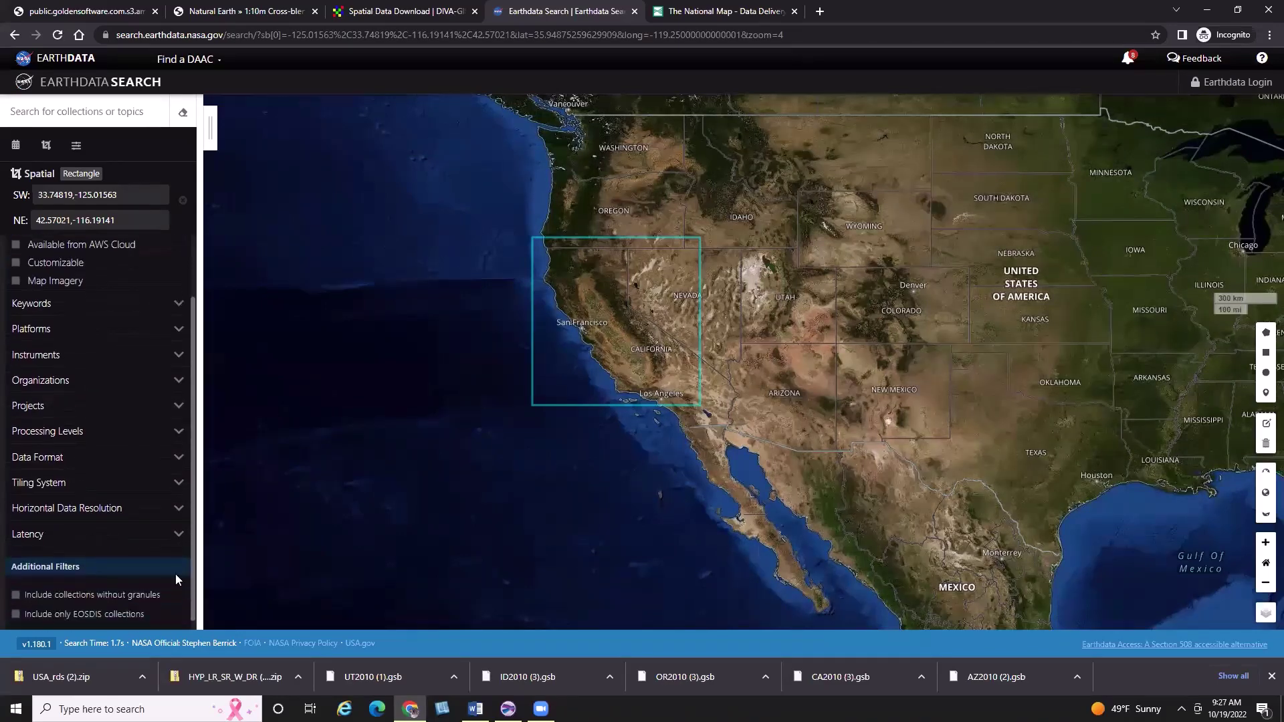
{"action": "left_click", "coordinate": [178, 465]}
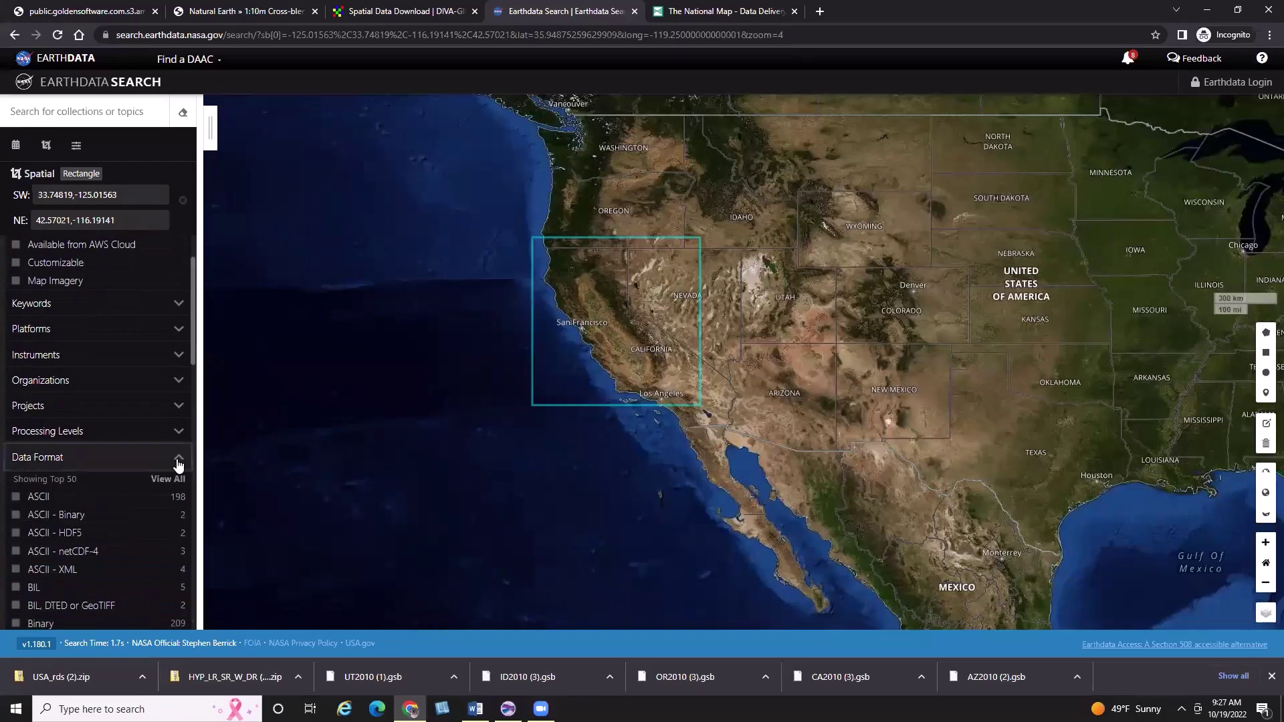
{"action": "scroll", "coordinate": [96, 466], "scroll_direction": "down", "scroll_amount": 3}
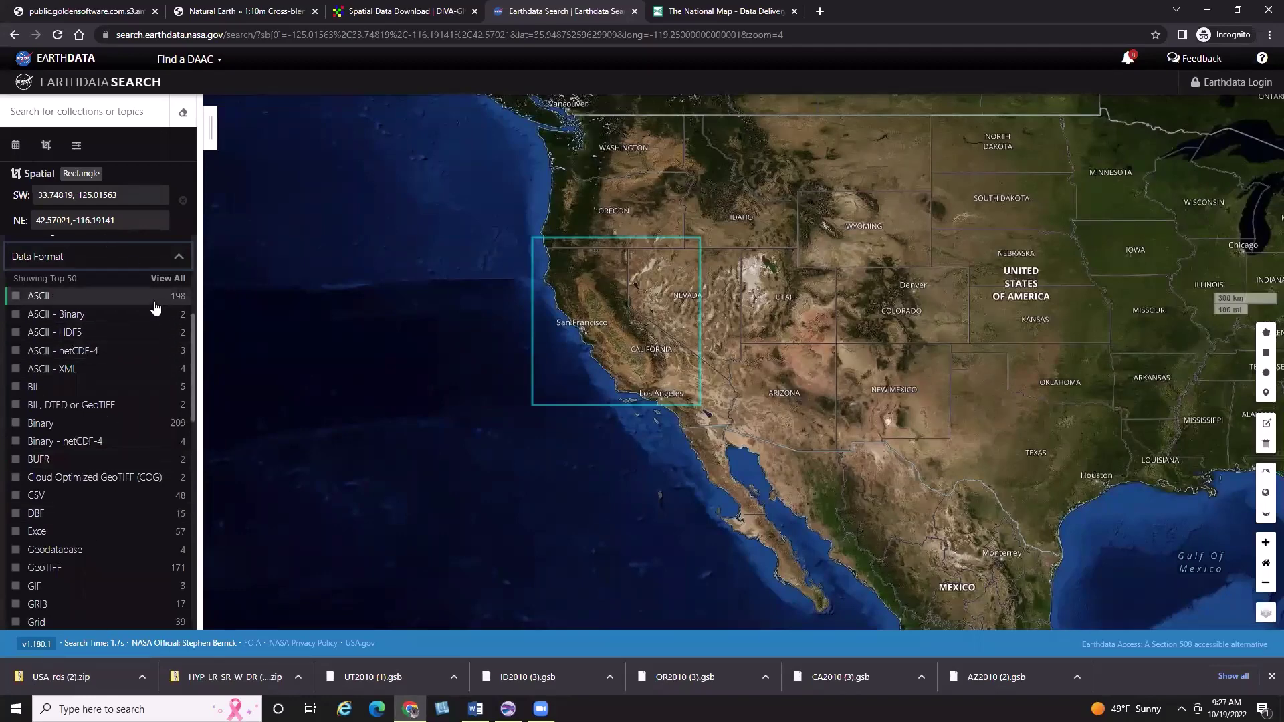
{"action": "scroll", "coordinate": [155, 328], "scroll_direction": "down", "scroll_amount": 1}
{"action": "scroll", "coordinate": [134, 335], "scroll_direction": "down", "scroll_amount": 3}
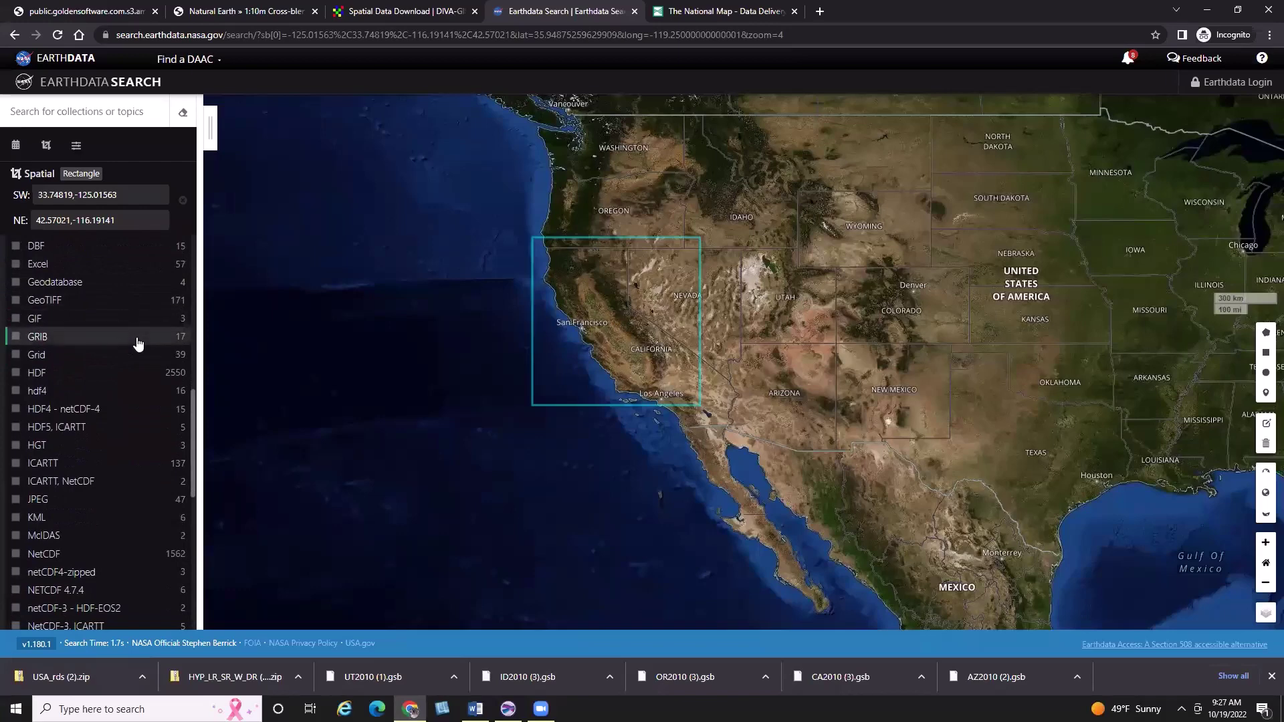
{"action": "scroll", "coordinate": [137, 344], "scroll_direction": "down", "scroll_amount": 2}
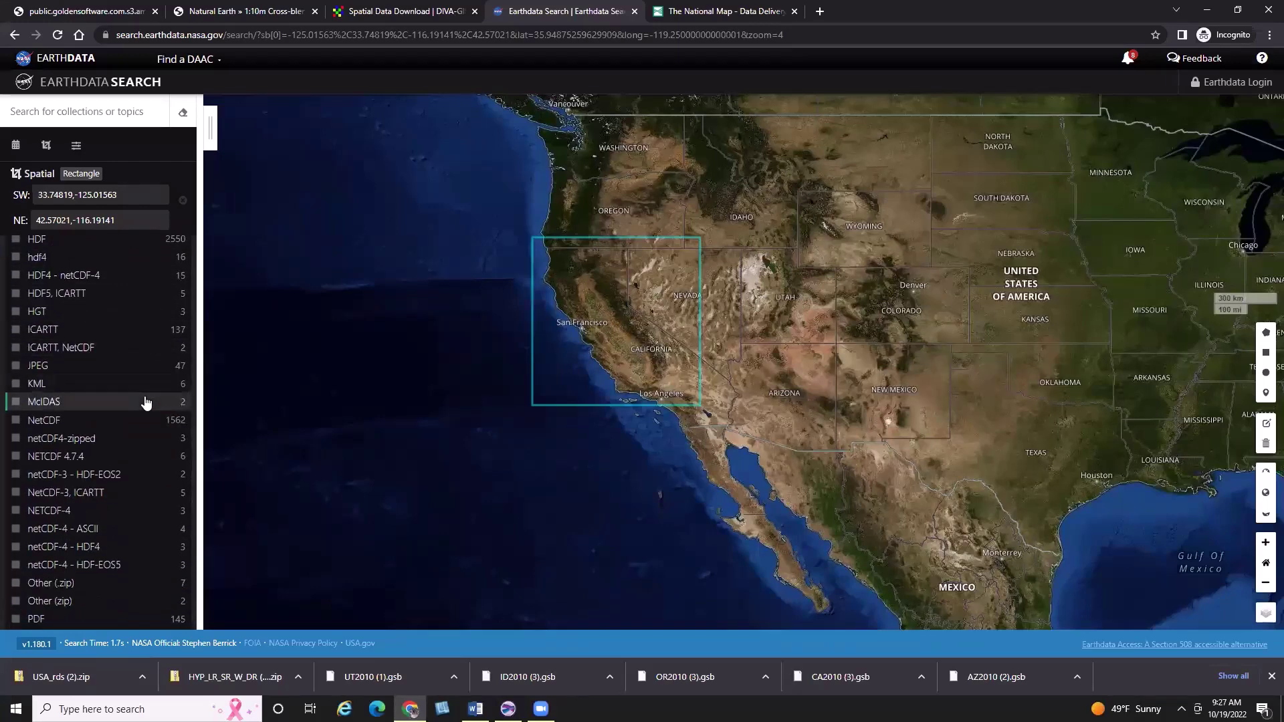
{"action": "scroll", "coordinate": [147, 401], "scroll_direction": "down", "scroll_amount": 1}
{"action": "scroll", "coordinate": [145, 407], "scroll_direction": "down", "scroll_amount": 2}
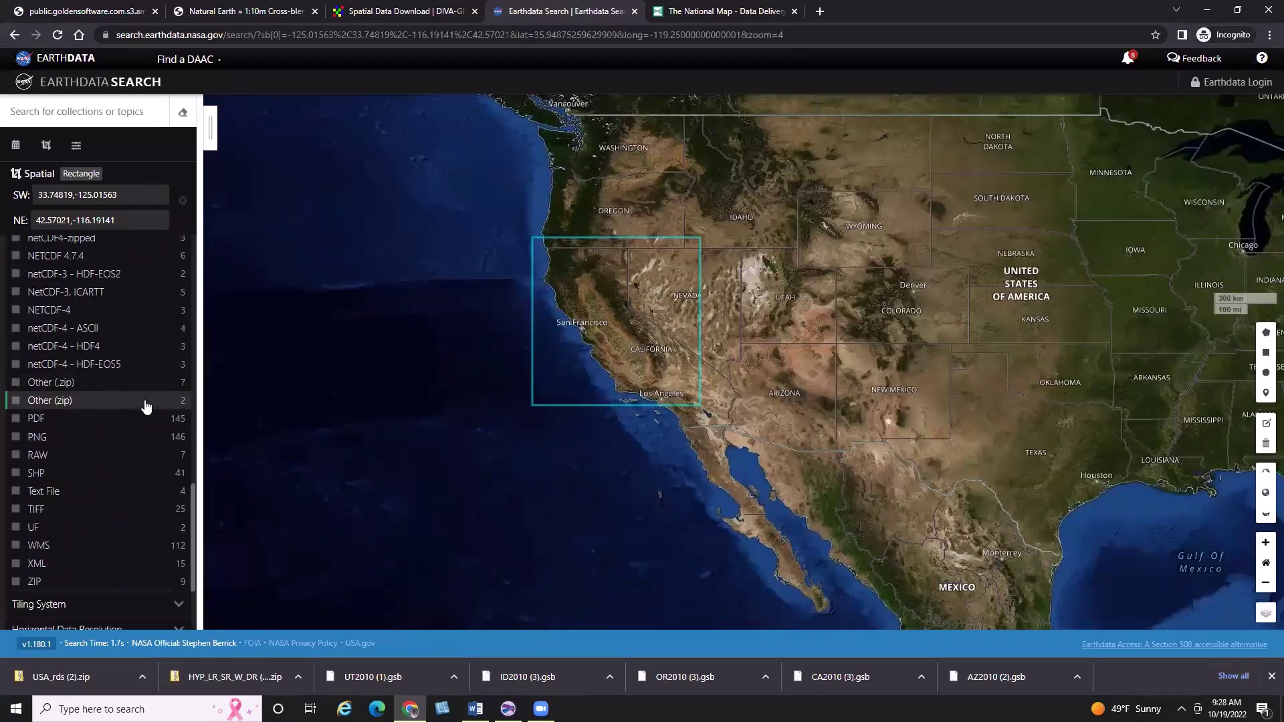
{"action": "scroll", "coordinate": [146, 407], "scroll_direction": "down", "scroll_amount": 1}
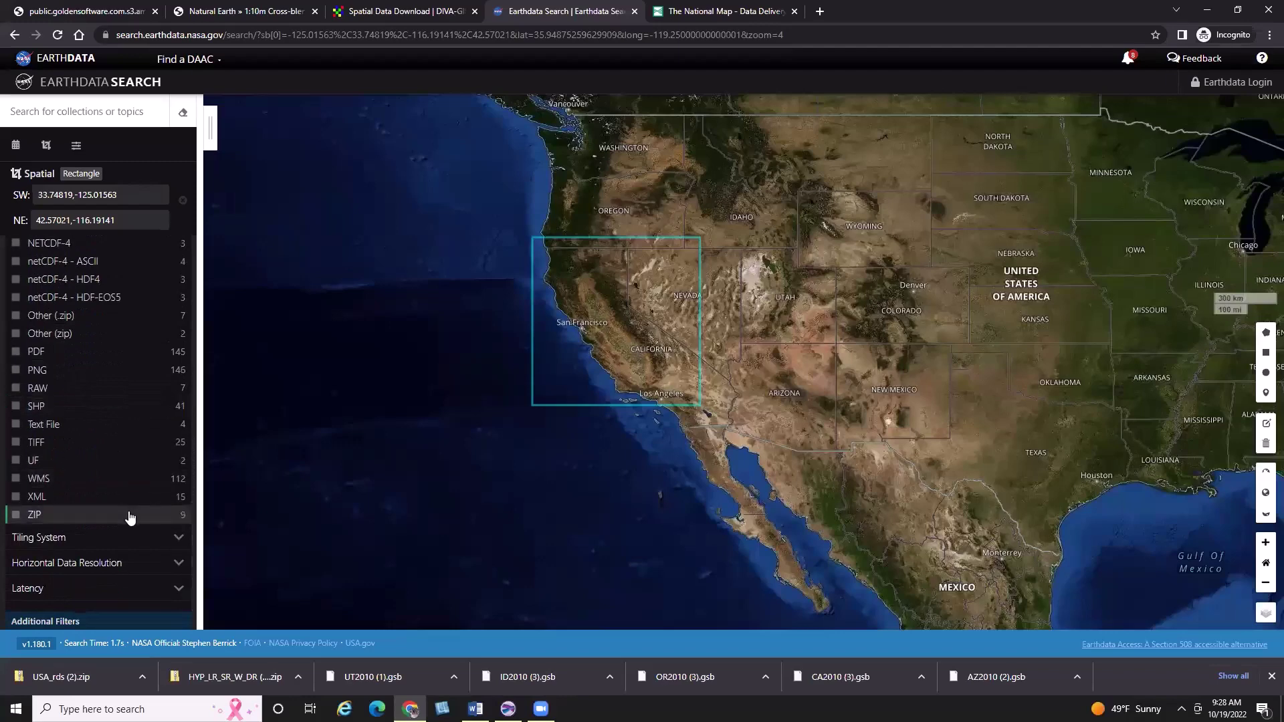
{"action": "scroll", "coordinate": [134, 503], "scroll_direction": "up", "scroll_amount": 7}
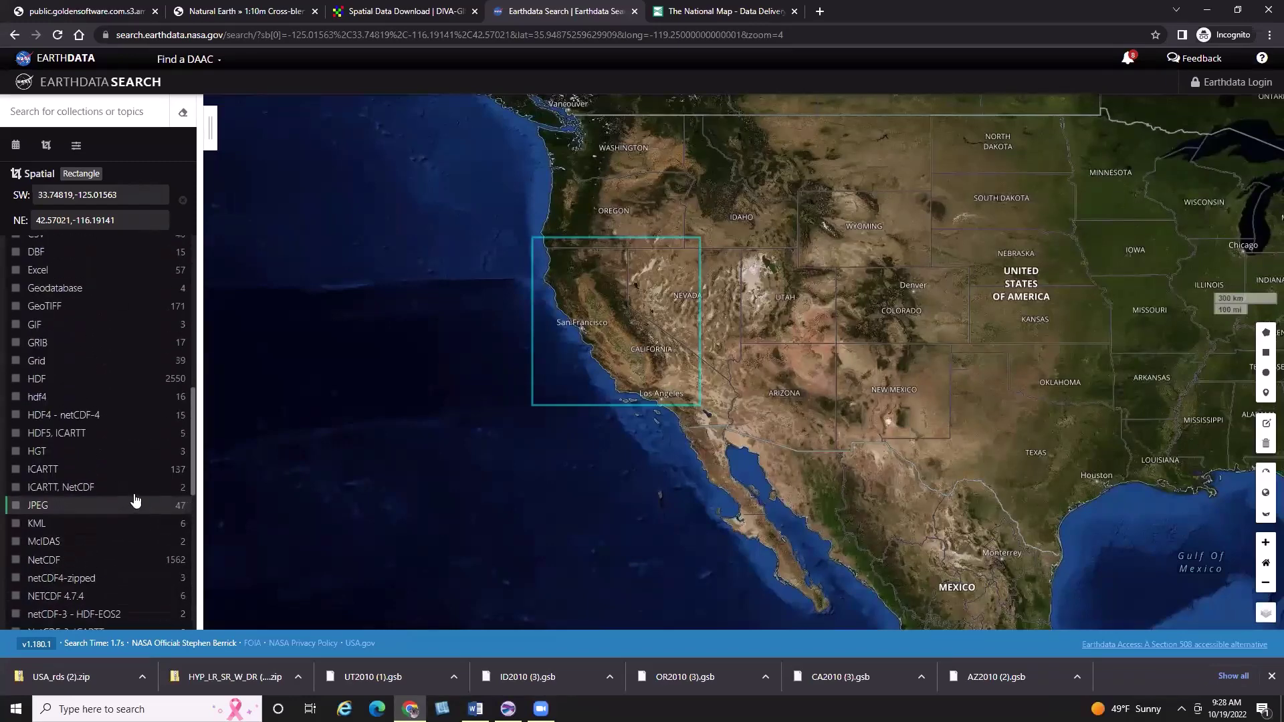
{"action": "scroll", "coordinate": [135, 500], "scroll_direction": "up", "scroll_amount": 5}
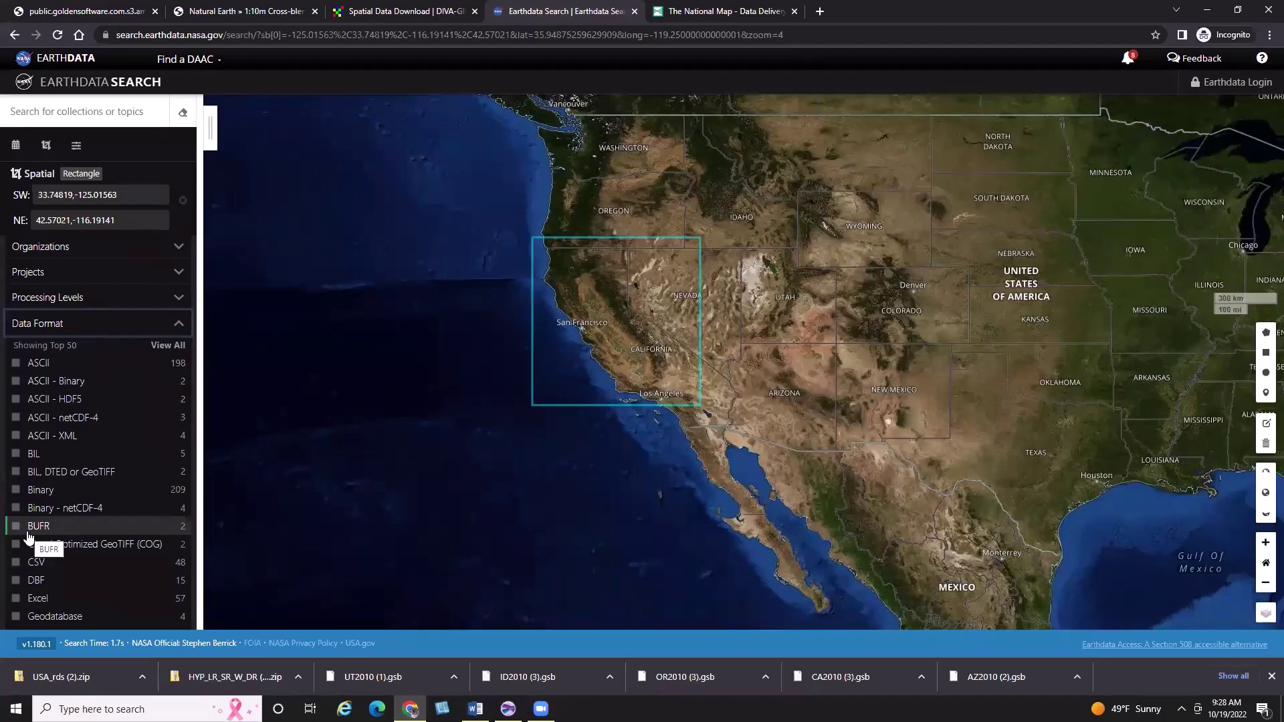
Step: Search NASA Earthdata for "wildfire" within the California rectangle and expand the list of matching collections
{"action": "left_click", "coordinate": [105, 109]}
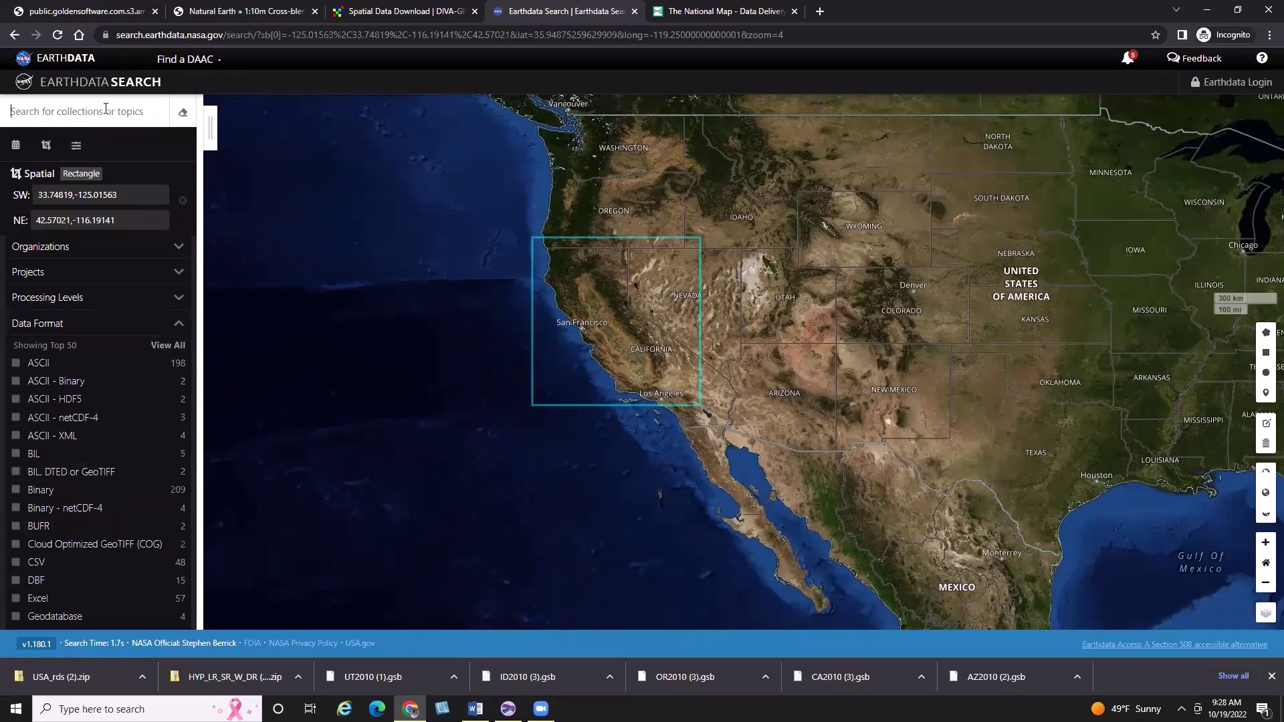
{"action": "type", "text": "wildfri"}
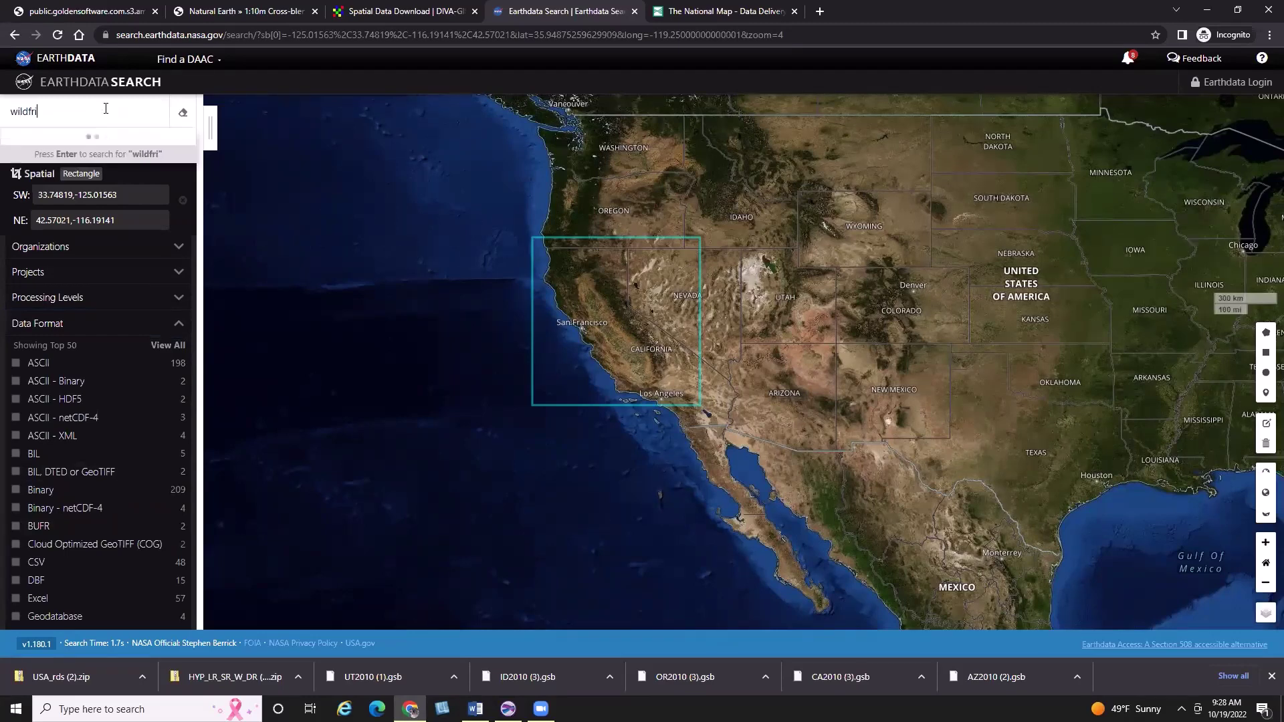
{"action": "key", "text": "BackSpace"}
{"action": "key", "text": "BackSpace"}
{"action": "type", "text": "ire"}
{"action": "key", "text": "Return"}
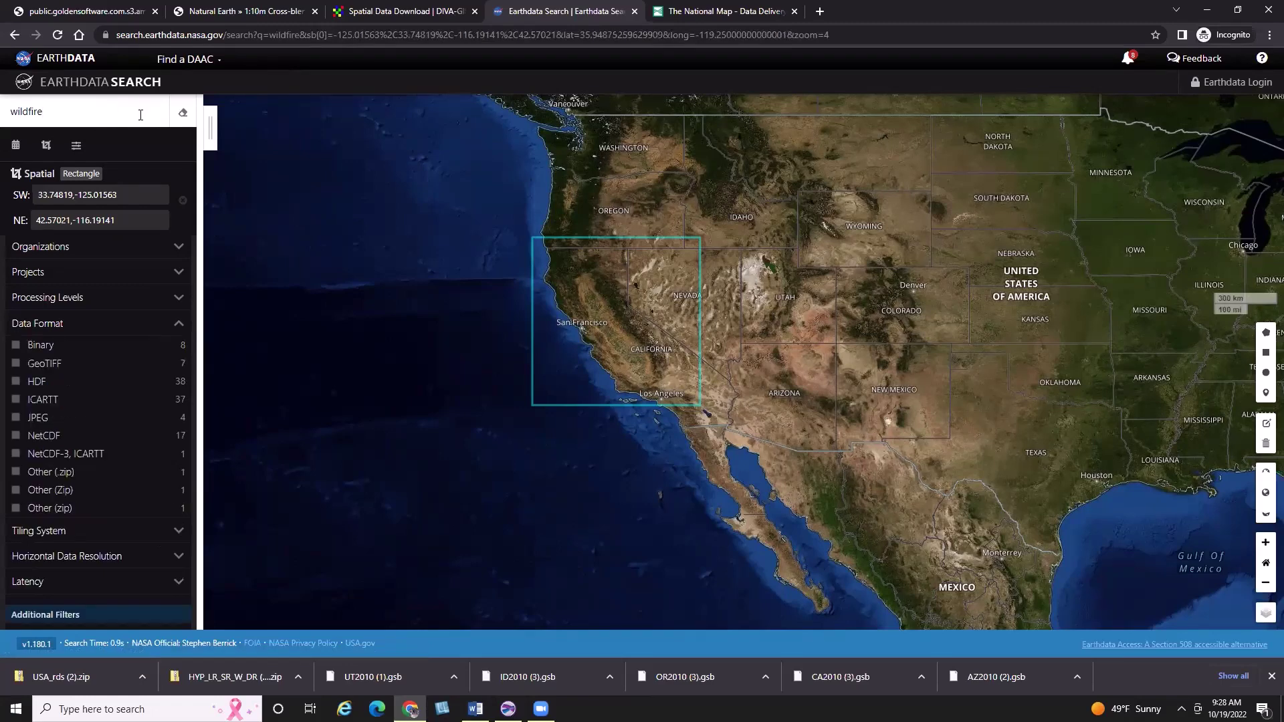
{"action": "left_click", "coordinate": [212, 137]}
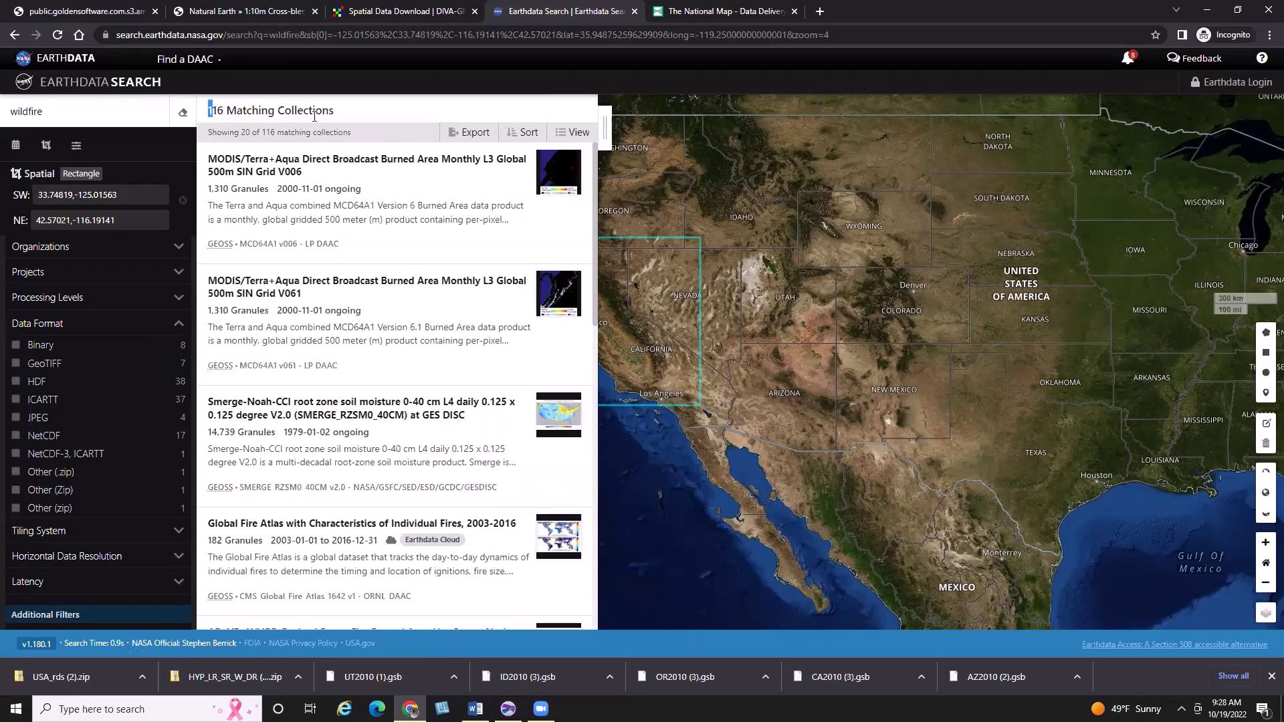
Step: Examine the matching wildfire collections for datasets covering California and the western USA
{"action": "left_click_drag", "start_coordinate": [314, 115], "coordinate": [334, 113]}
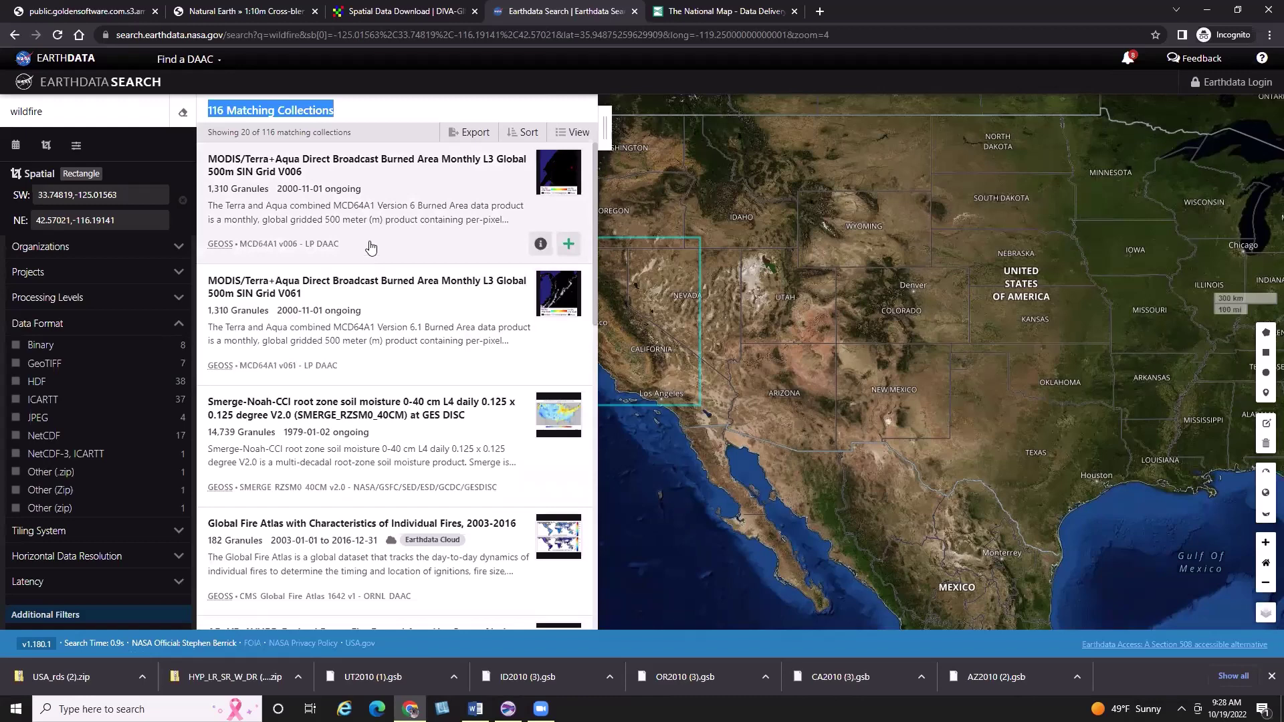
{"action": "scroll", "coordinate": [371, 247], "scroll_direction": "down", "scroll_amount": 5}
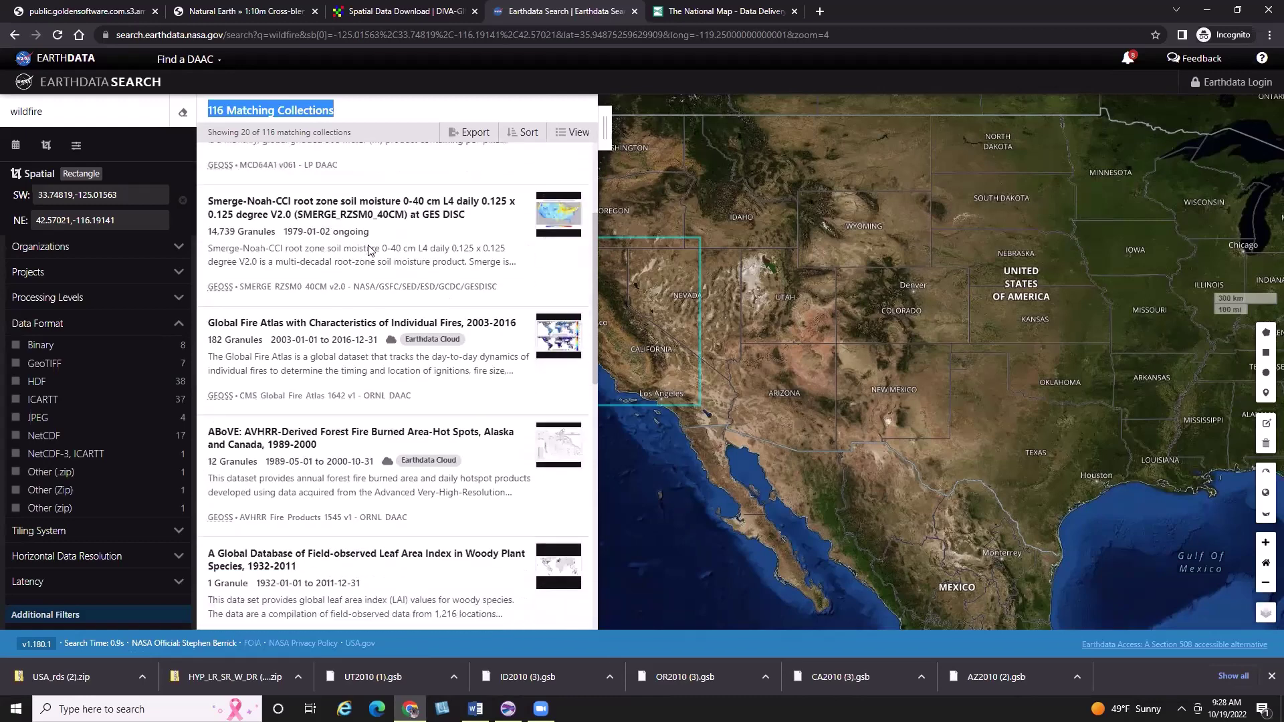
{"action": "scroll", "coordinate": [369, 250], "scroll_direction": "down", "scroll_amount": 10}
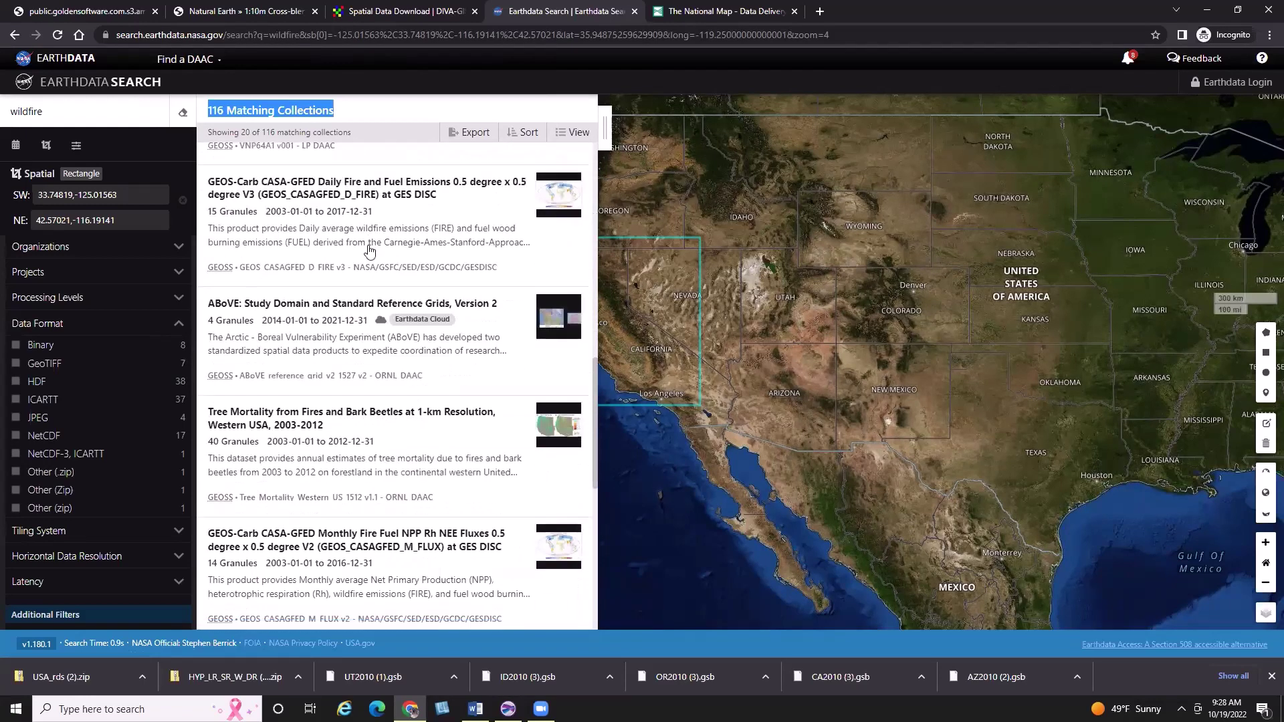
{"action": "scroll", "coordinate": [369, 250], "scroll_direction": "down", "scroll_amount": 6}
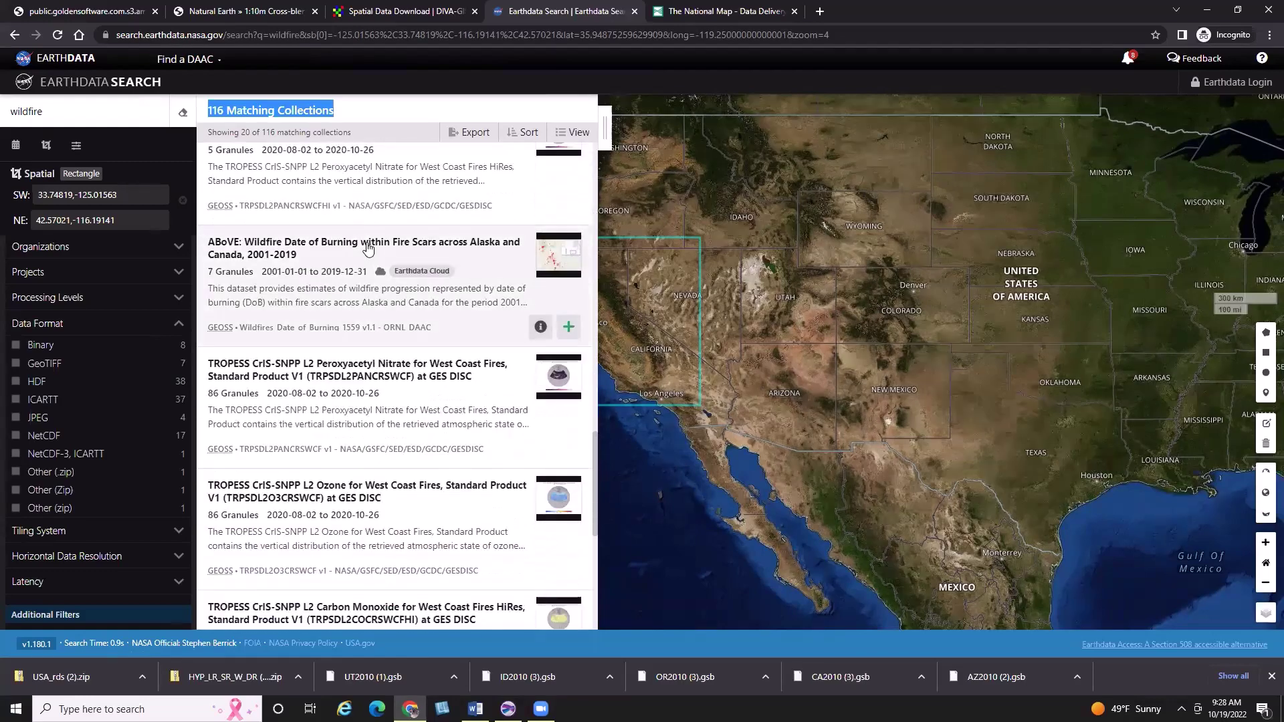
{"action": "scroll", "coordinate": [367, 248], "scroll_direction": "down", "scroll_amount": 8}
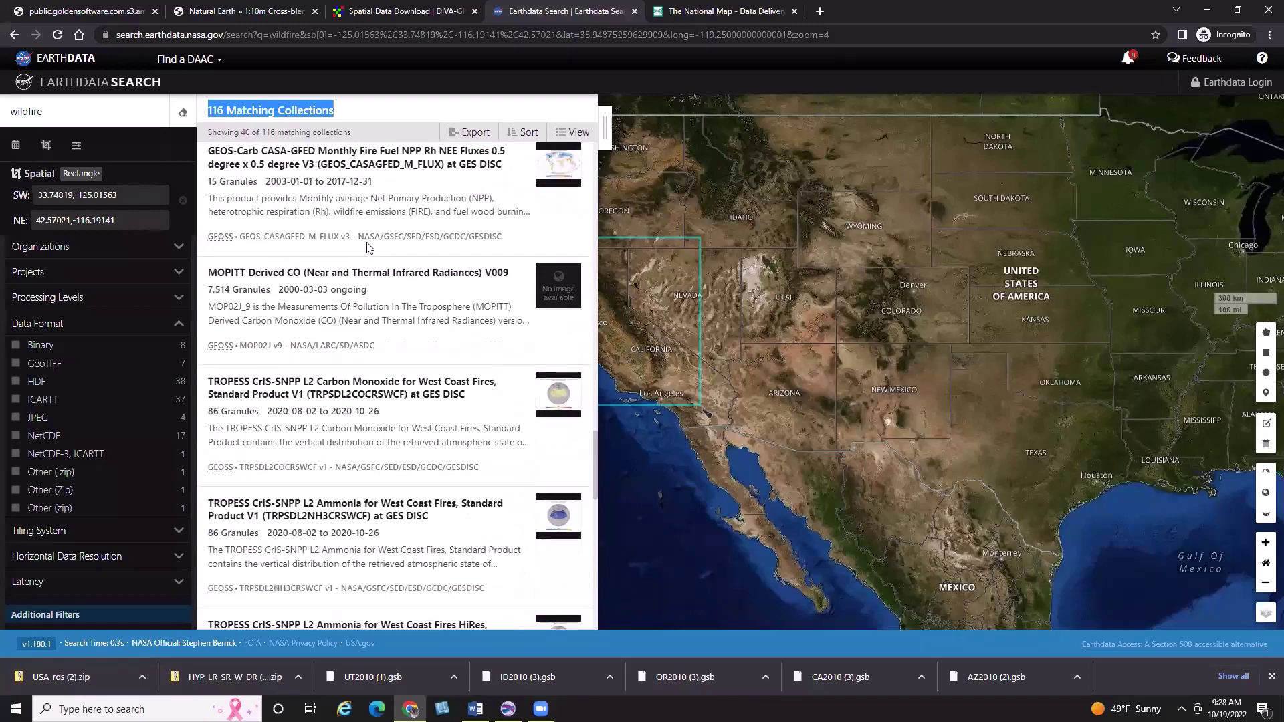
{"action": "scroll", "coordinate": [368, 248], "scroll_direction": "down", "scroll_amount": 6}
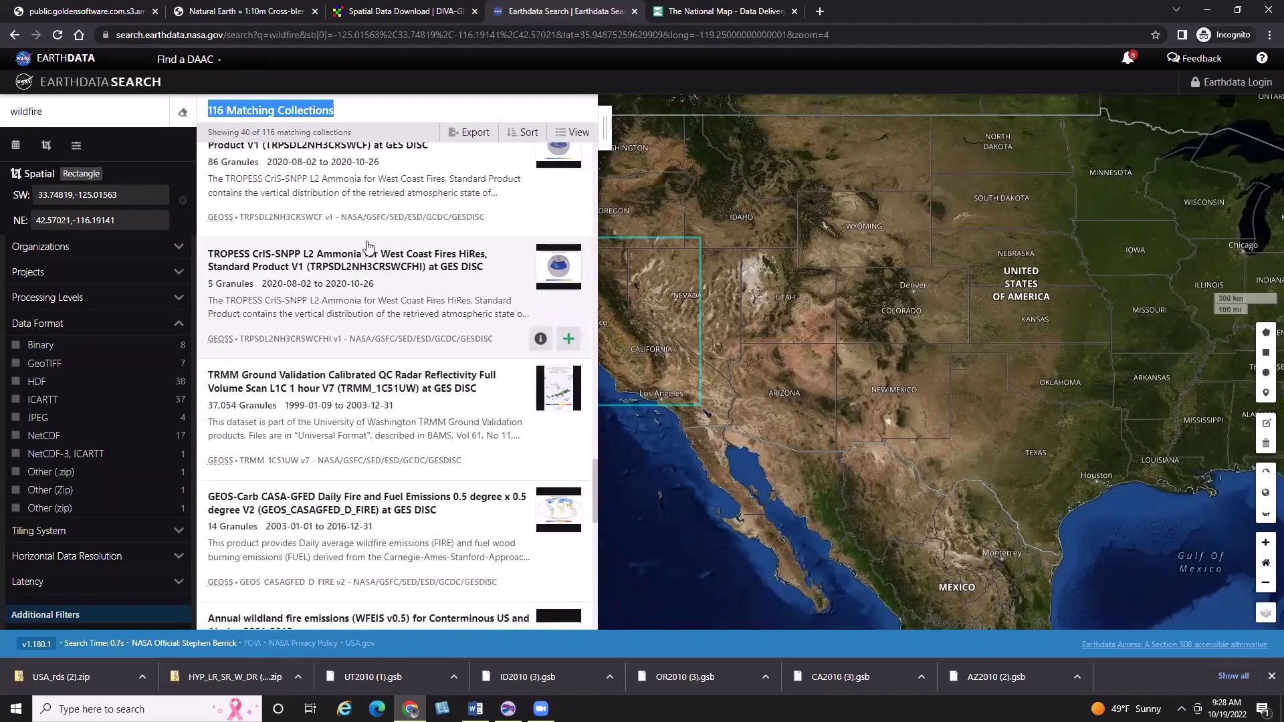
{"action": "scroll", "coordinate": [367, 248], "scroll_direction": "down", "scroll_amount": 5}
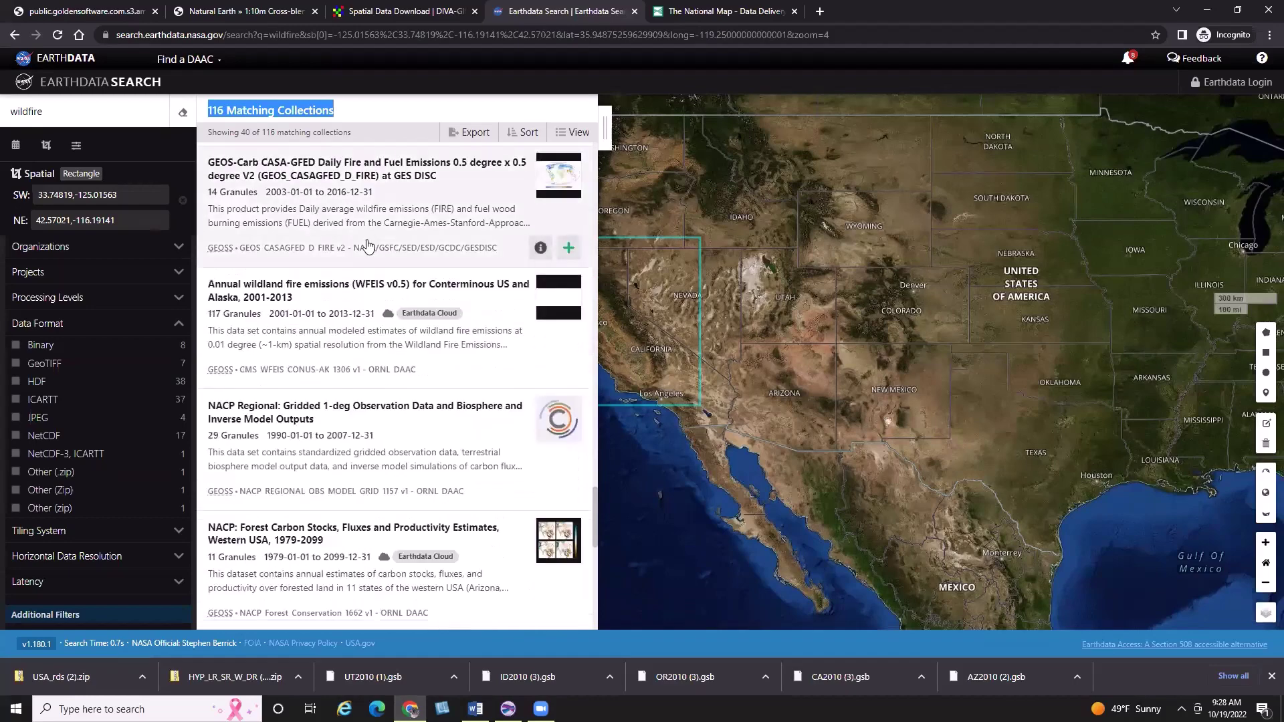
{"action": "scroll", "coordinate": [367, 243], "scroll_direction": "down", "scroll_amount": 5}
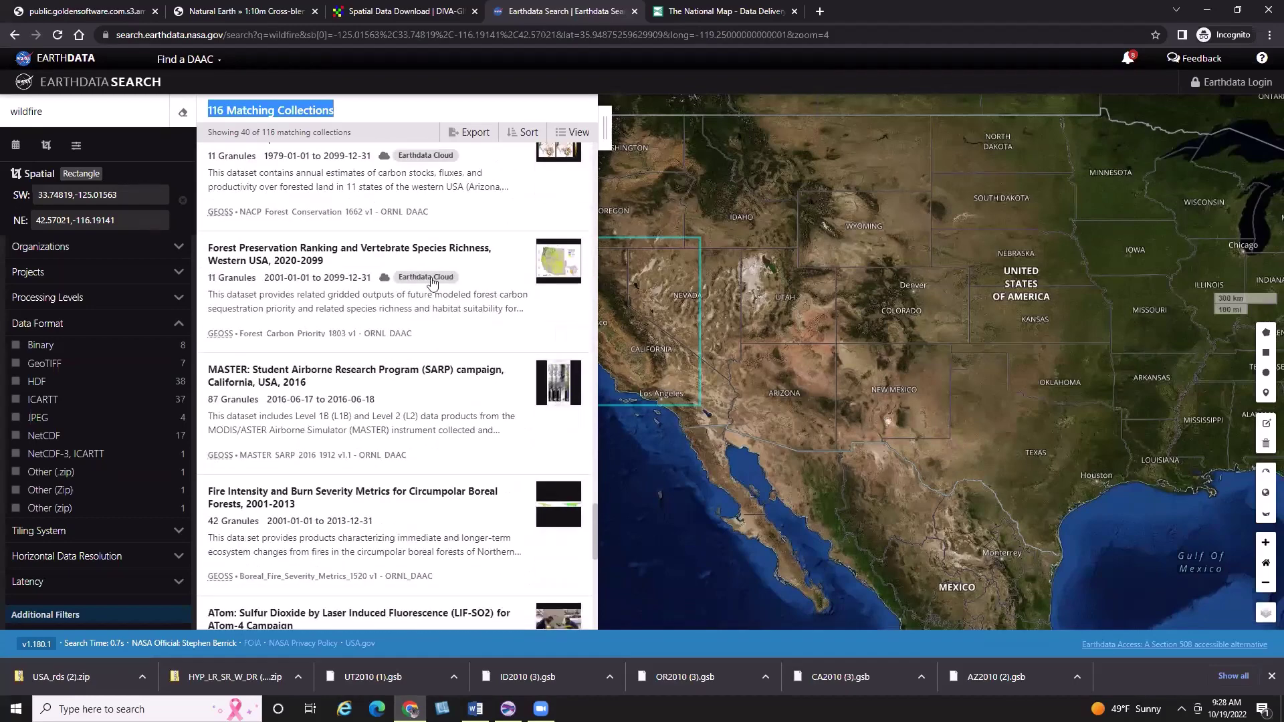
{"action": "scroll", "coordinate": [485, 307], "scroll_direction": "up", "scroll_amount": 2}
{"action": "scroll", "coordinate": [484, 306], "scroll_direction": "up", "scroll_amount": 2}
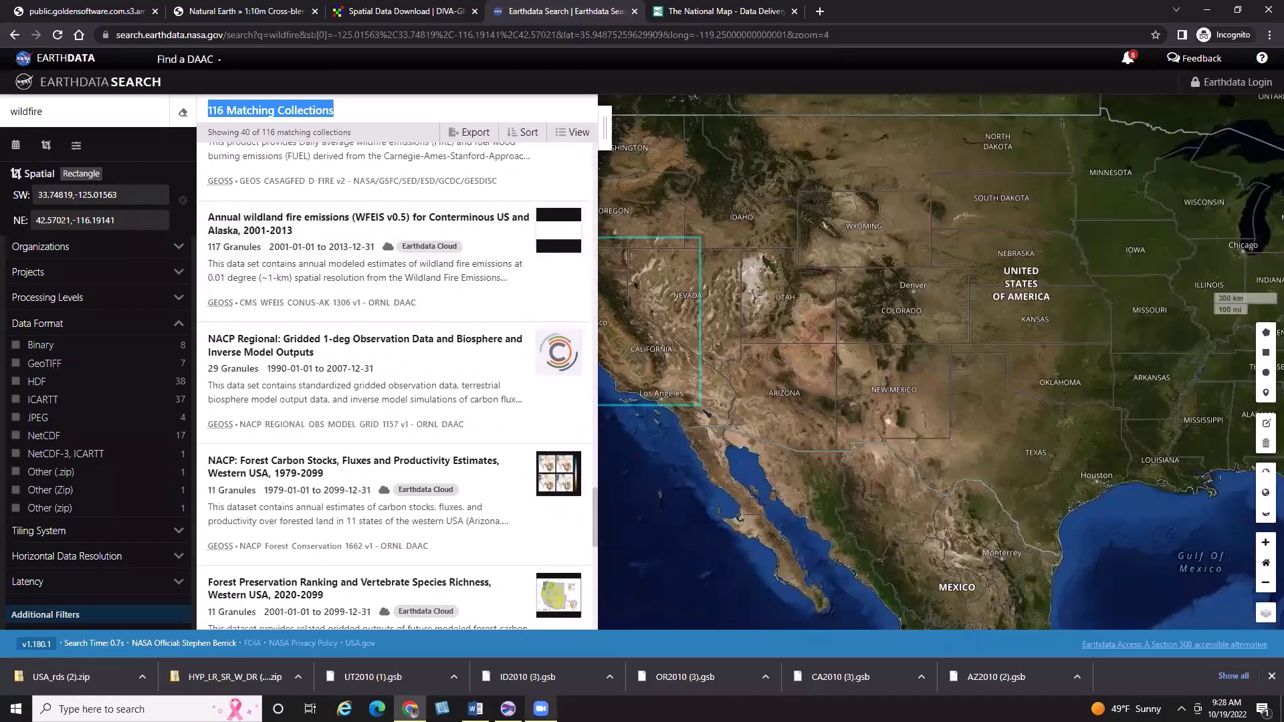
Step: Switch to Surfer and add FirespotArea_MODIS_C61_USA_contiguous_and_Hawaii_7d.kmz from the Data folder to the map as a base layer with default import options, keeping the current map limits
{"action": "mouse_move", "coordinate": [508, 709]}
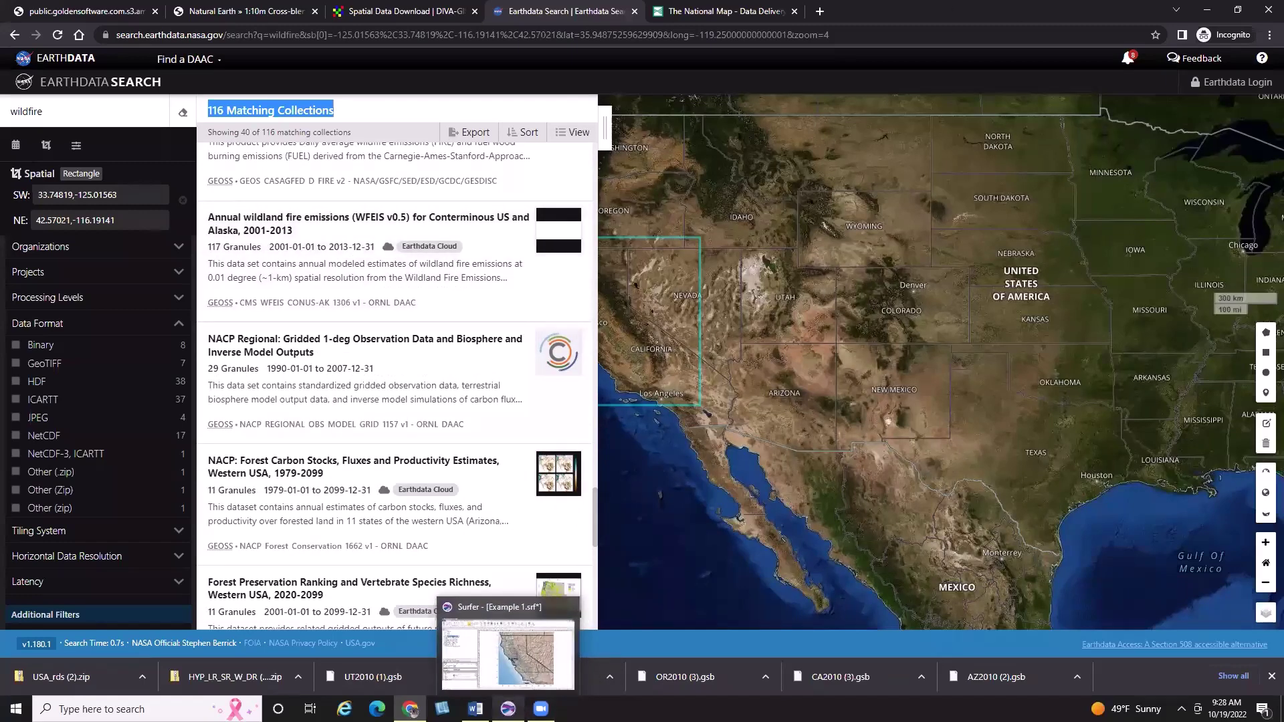
{"action": "left_click", "coordinate": [508, 709]}
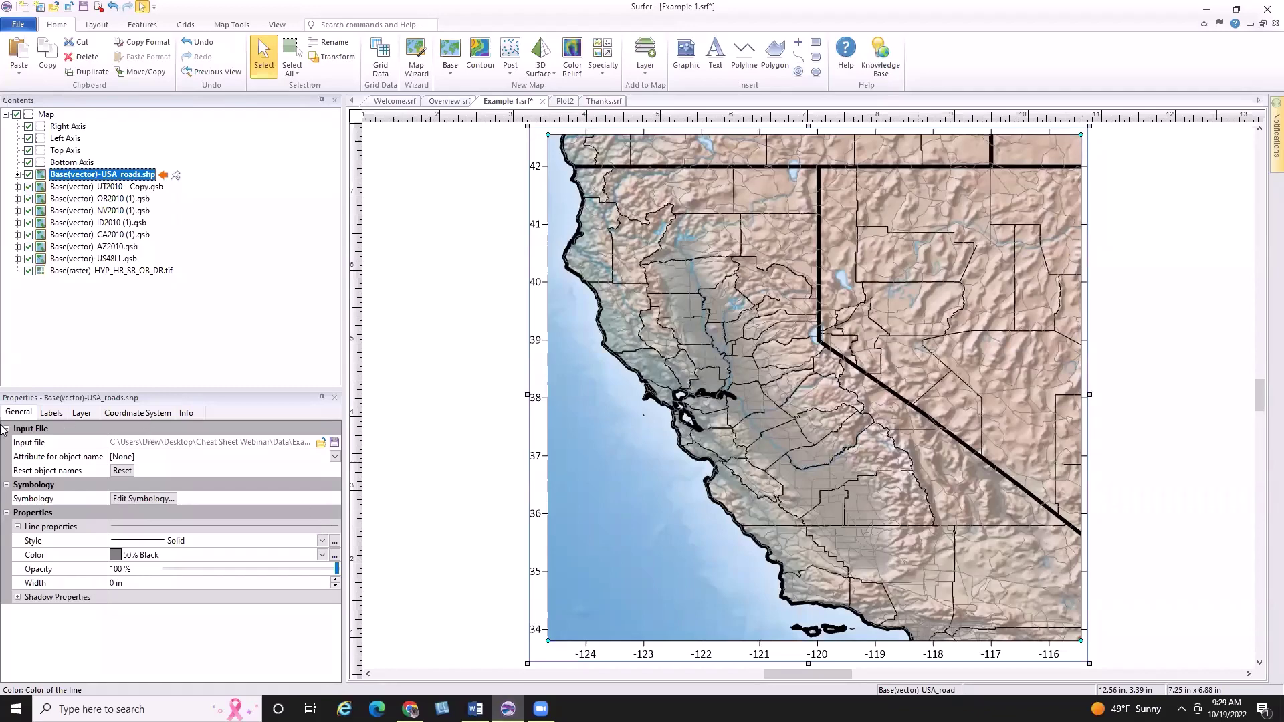
{"action": "left_click", "coordinate": [44, 116]}
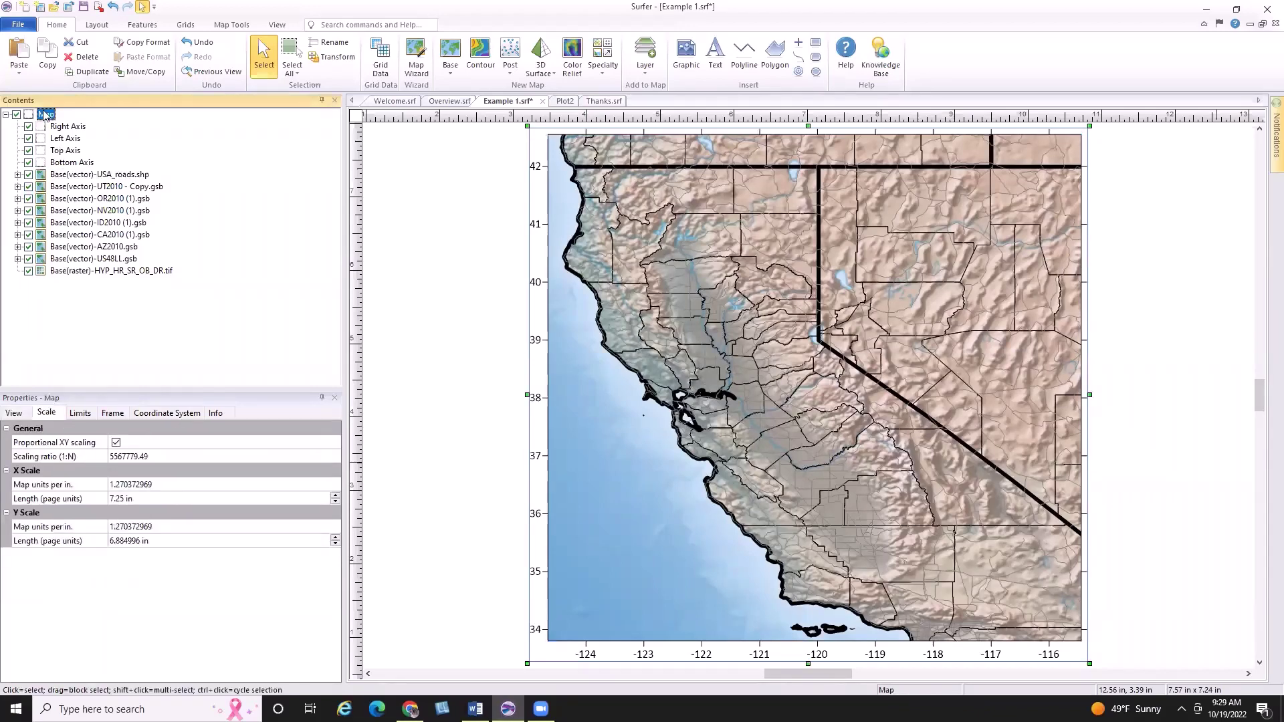
{"action": "right_click", "coordinate": [45, 116]}
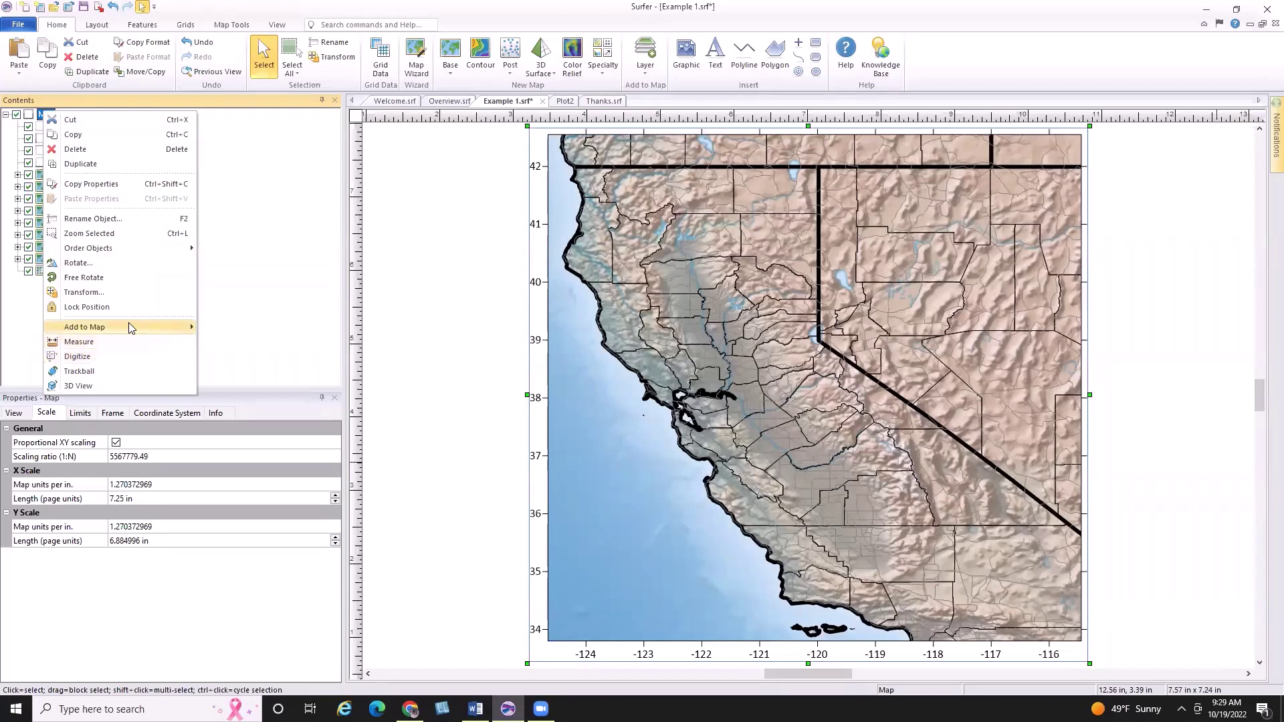
{"action": "mouse_move", "coordinate": [128, 326]}
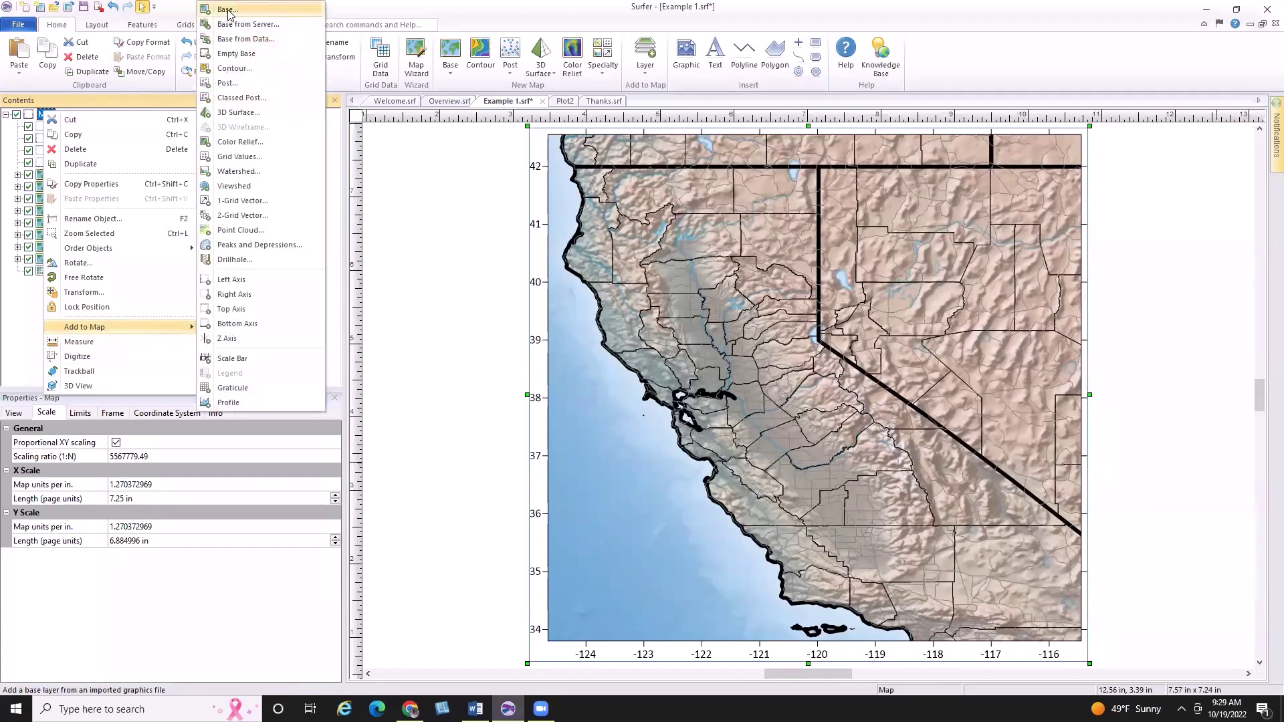
{"action": "left_click", "coordinate": [228, 11]}
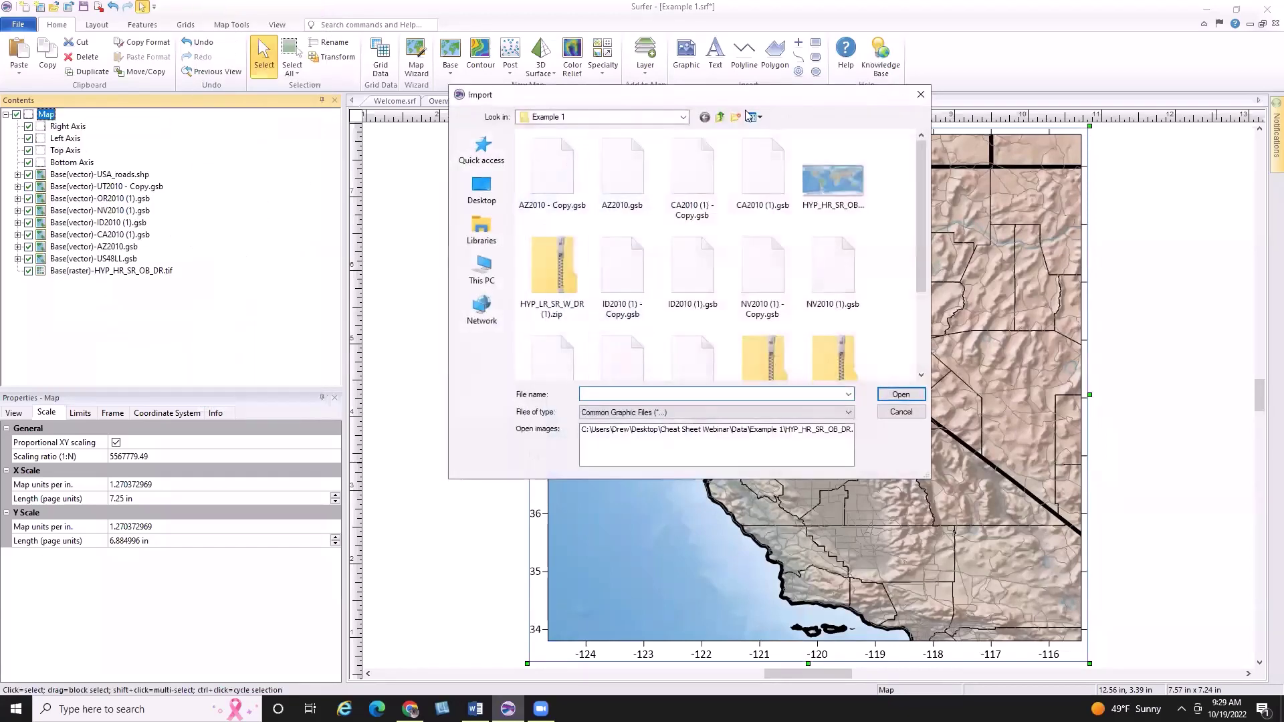
{"action": "left_click", "coordinate": [719, 119]}
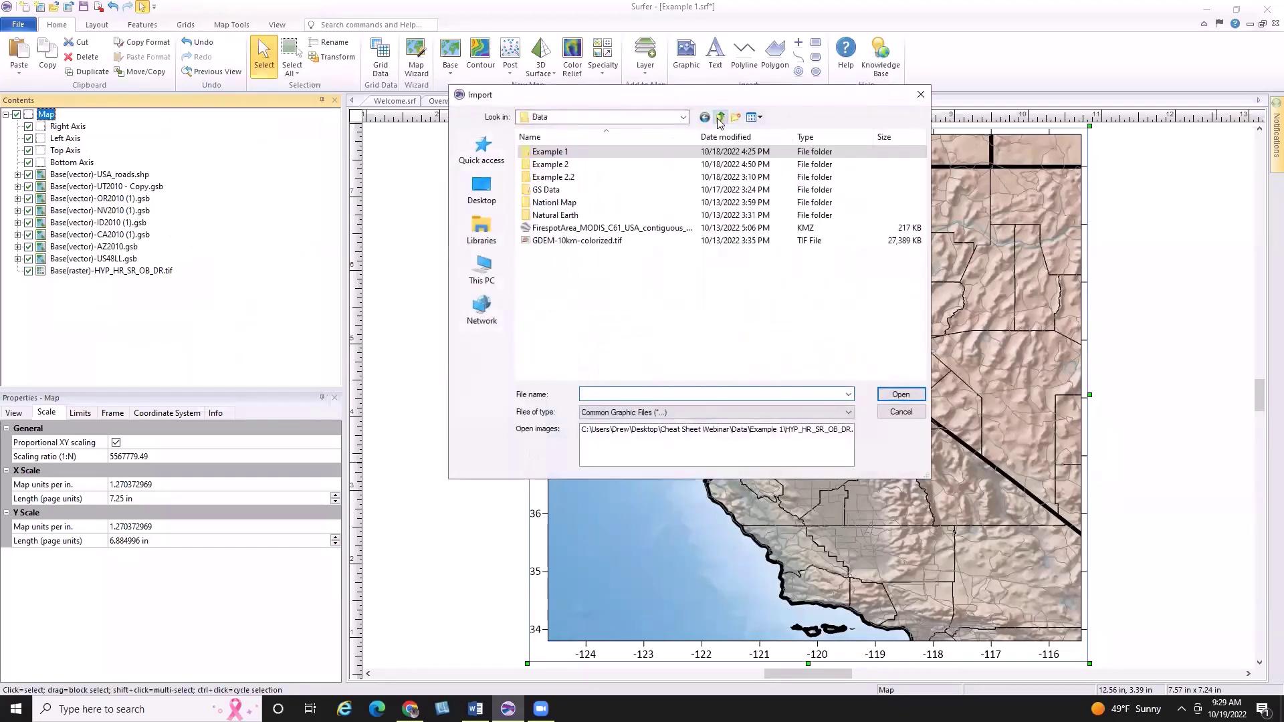
{"action": "left_click", "coordinate": [595, 229]}
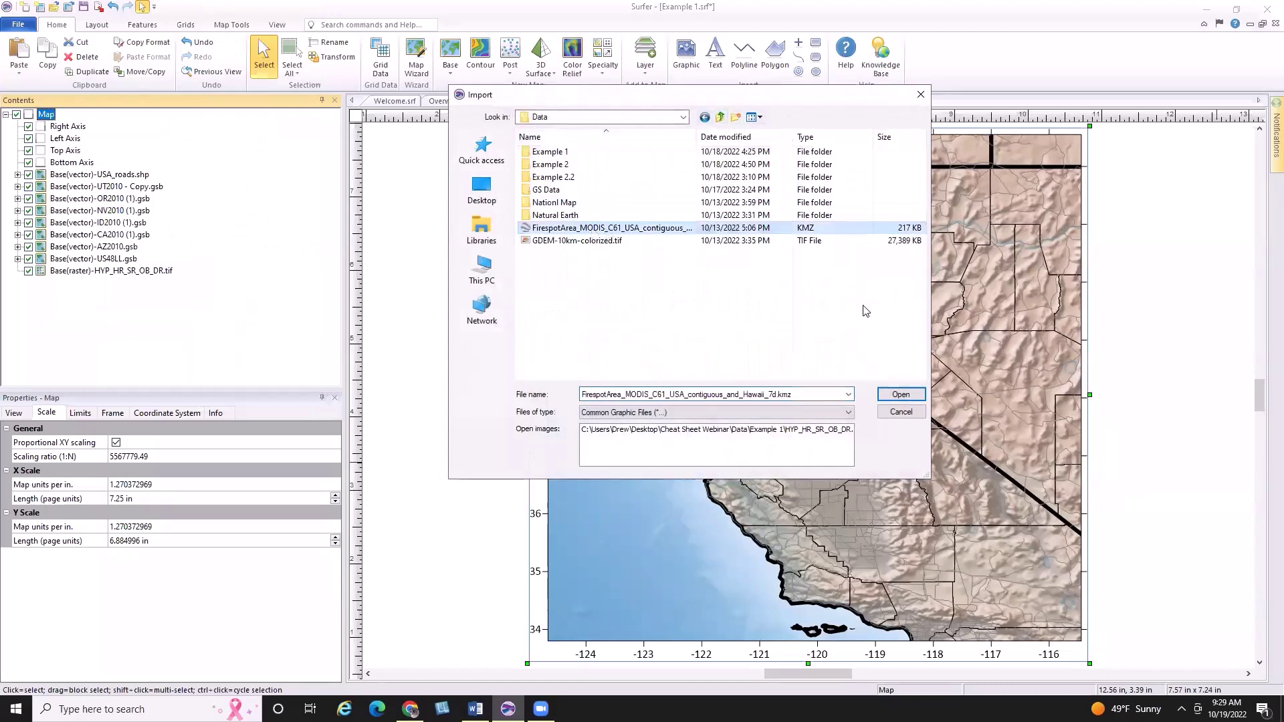
{"action": "left_click", "coordinate": [913, 396]}
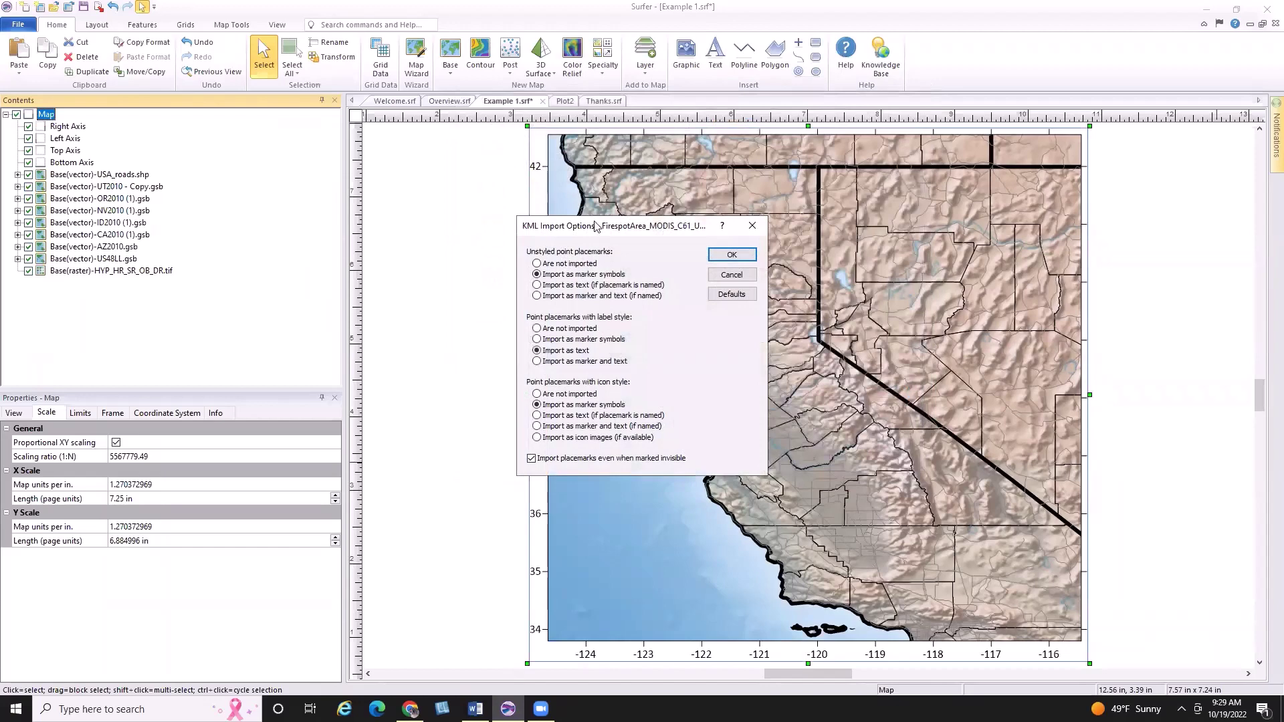
{"action": "left_click_drag", "start_coordinate": [597, 228], "coordinate": [456, 150]}
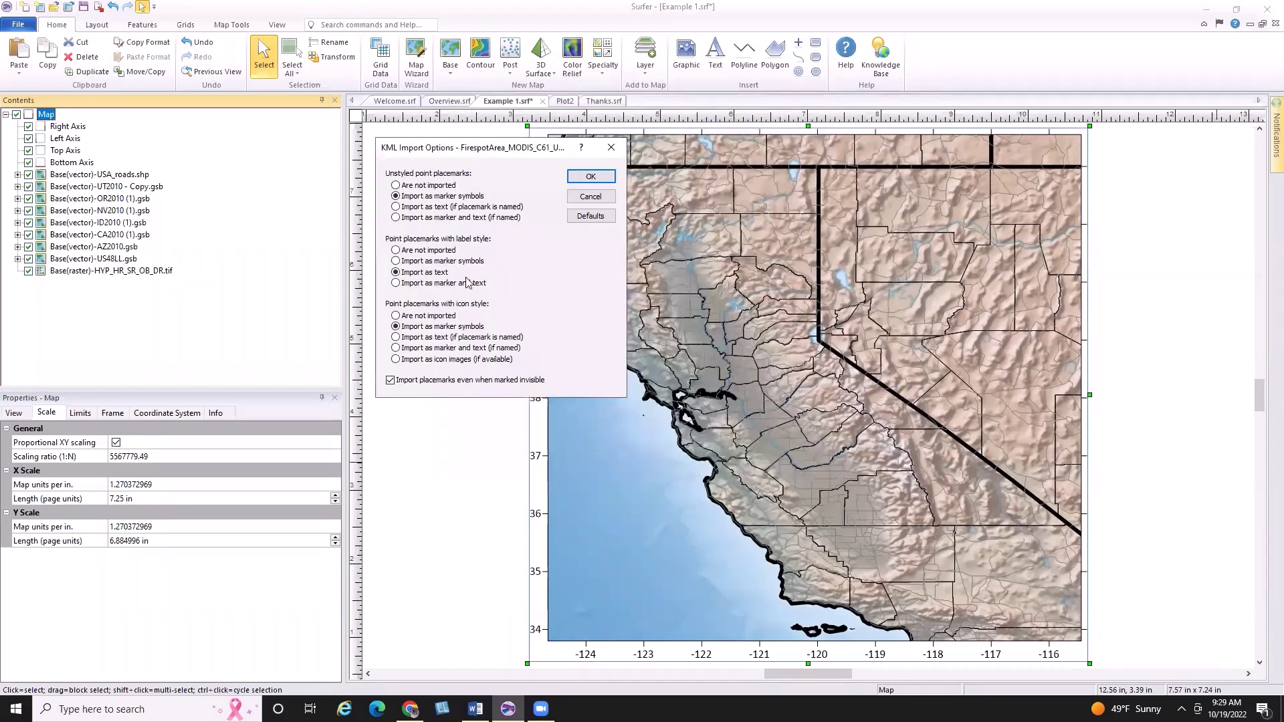
{"action": "left_click", "coordinate": [591, 177]}
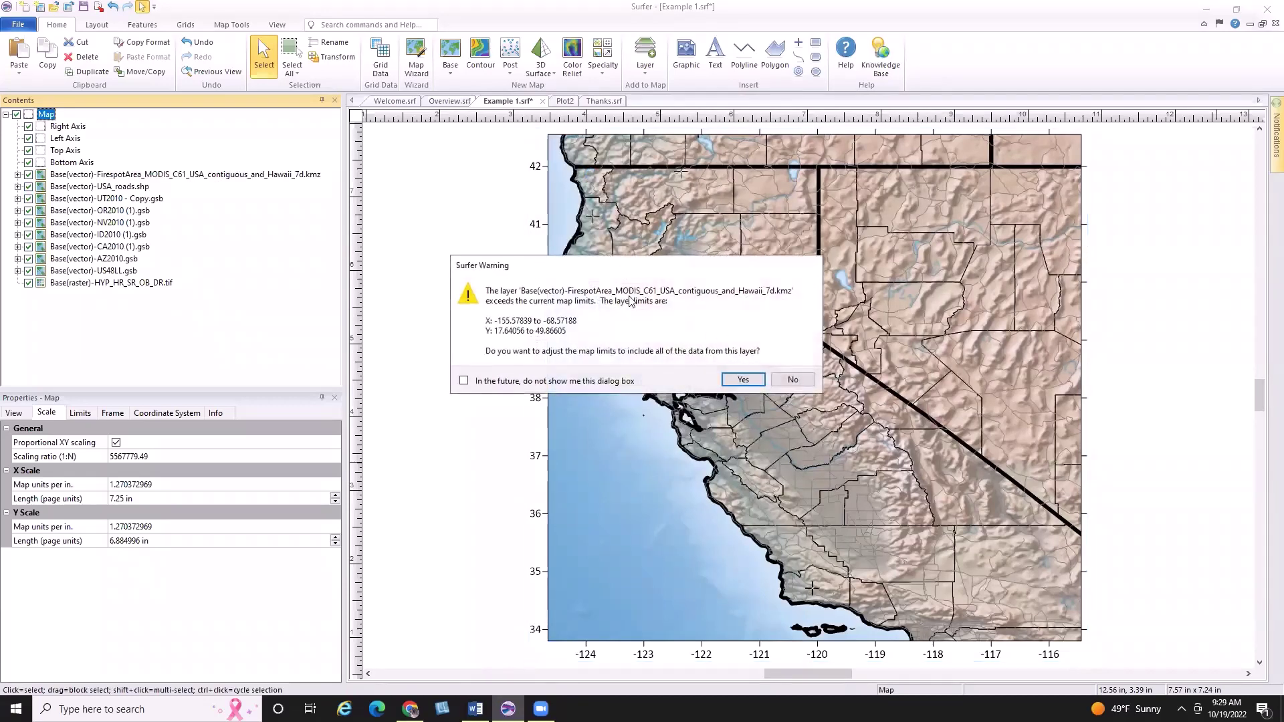
{"action": "left_click", "coordinate": [793, 381]}
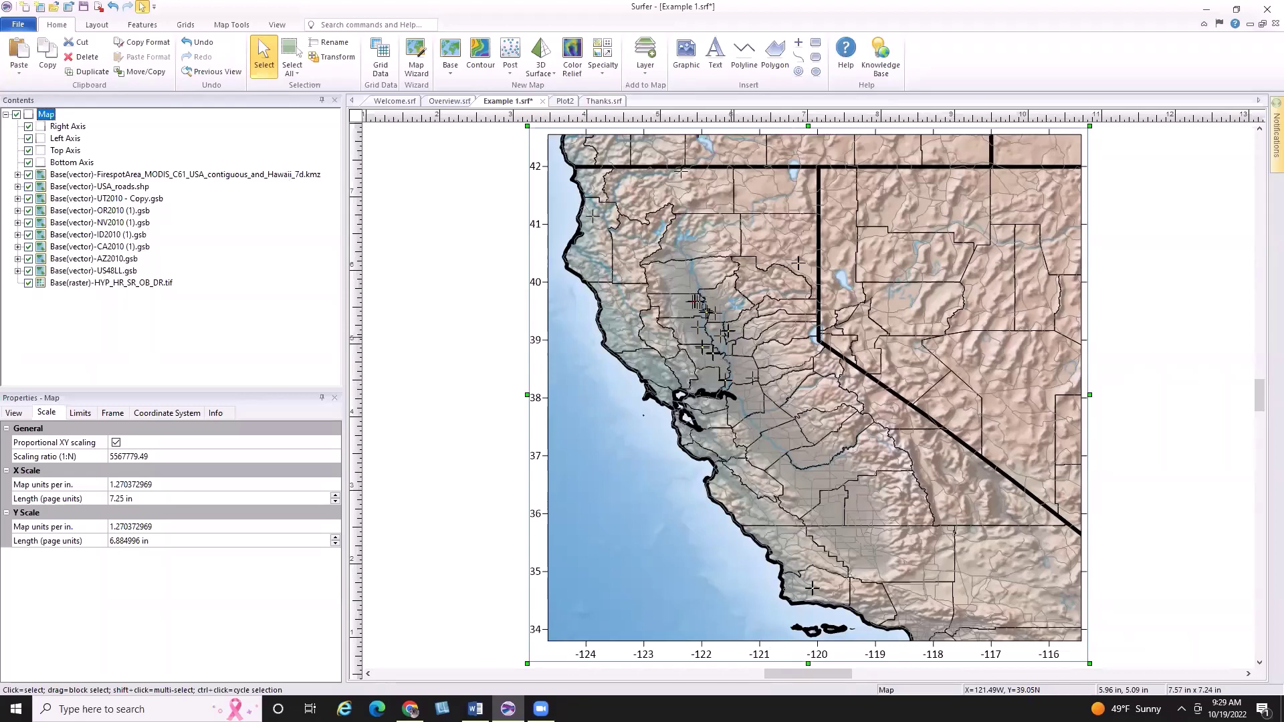
Step: Change the marker symbol of the FirespotArea base layer to the filled circle, Symbol 12
{"action": "left_click", "coordinate": [237, 175]}
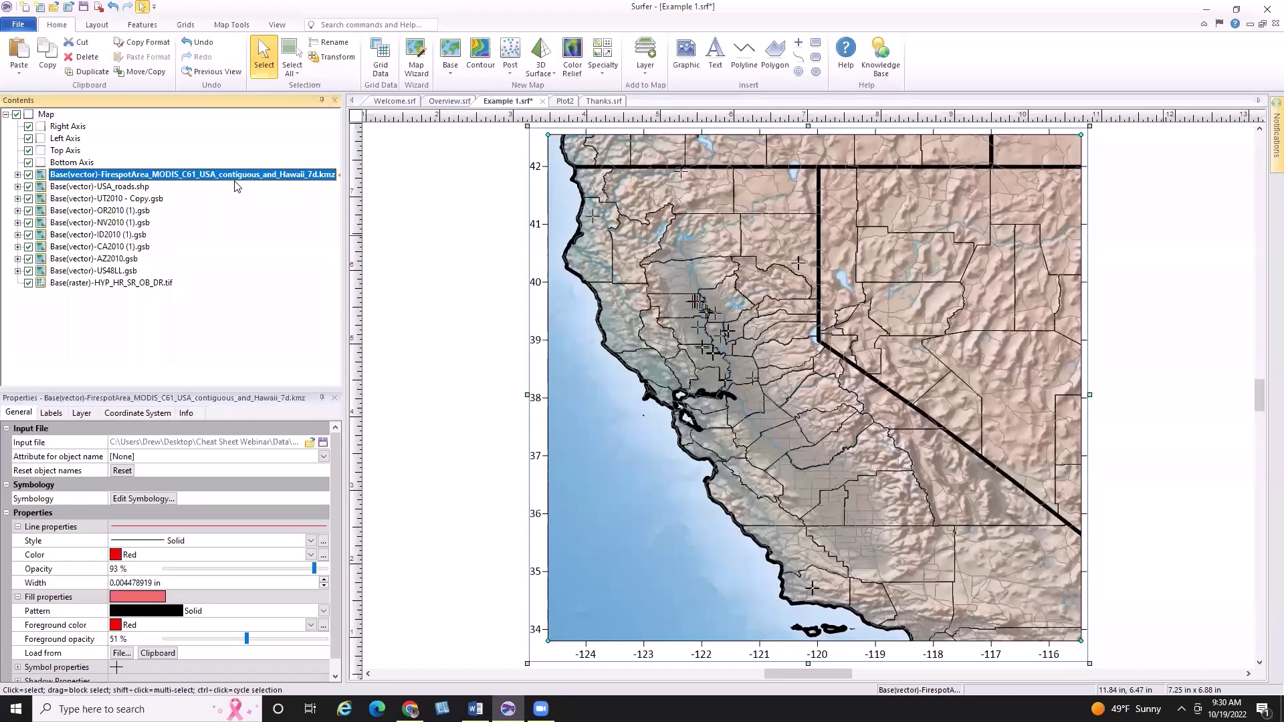
{"action": "left_click", "coordinate": [16, 668]}
{"action": "left_click_drag", "start_coordinate": [338, 586], "coordinate": [338, 661]}
{"action": "left_click", "coordinate": [125, 568]}
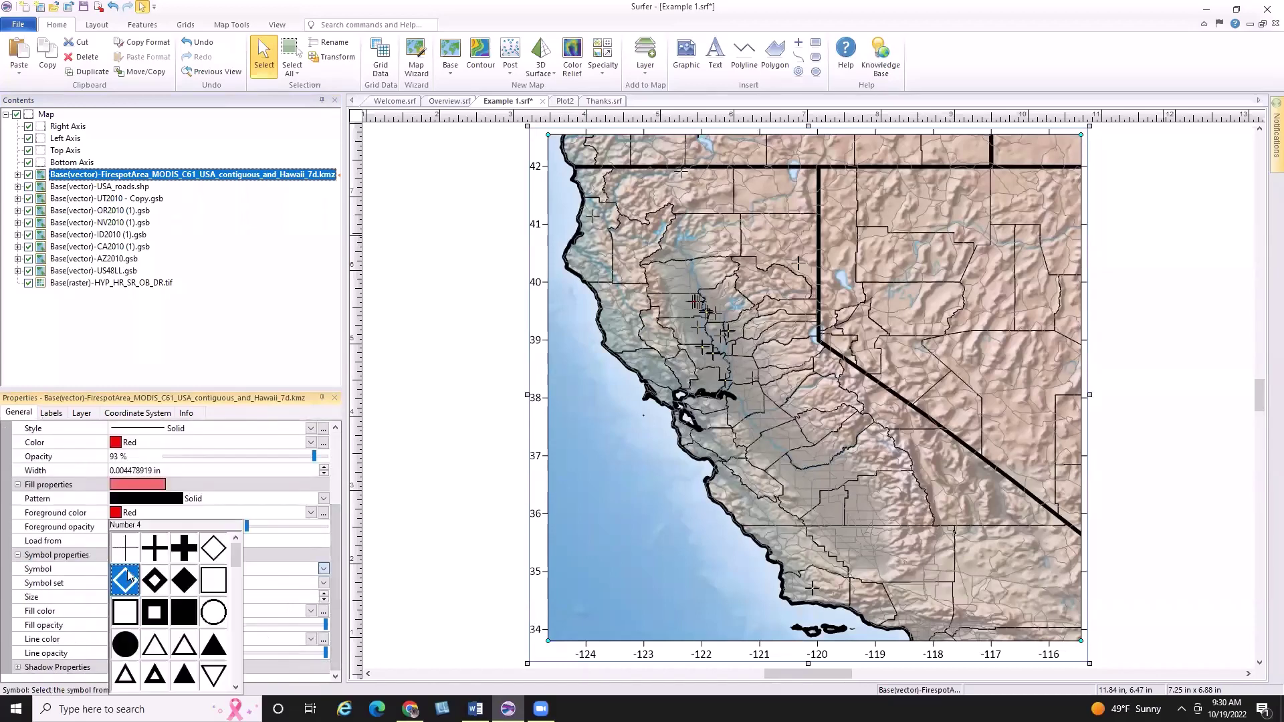
{"action": "left_click", "coordinate": [129, 639]}
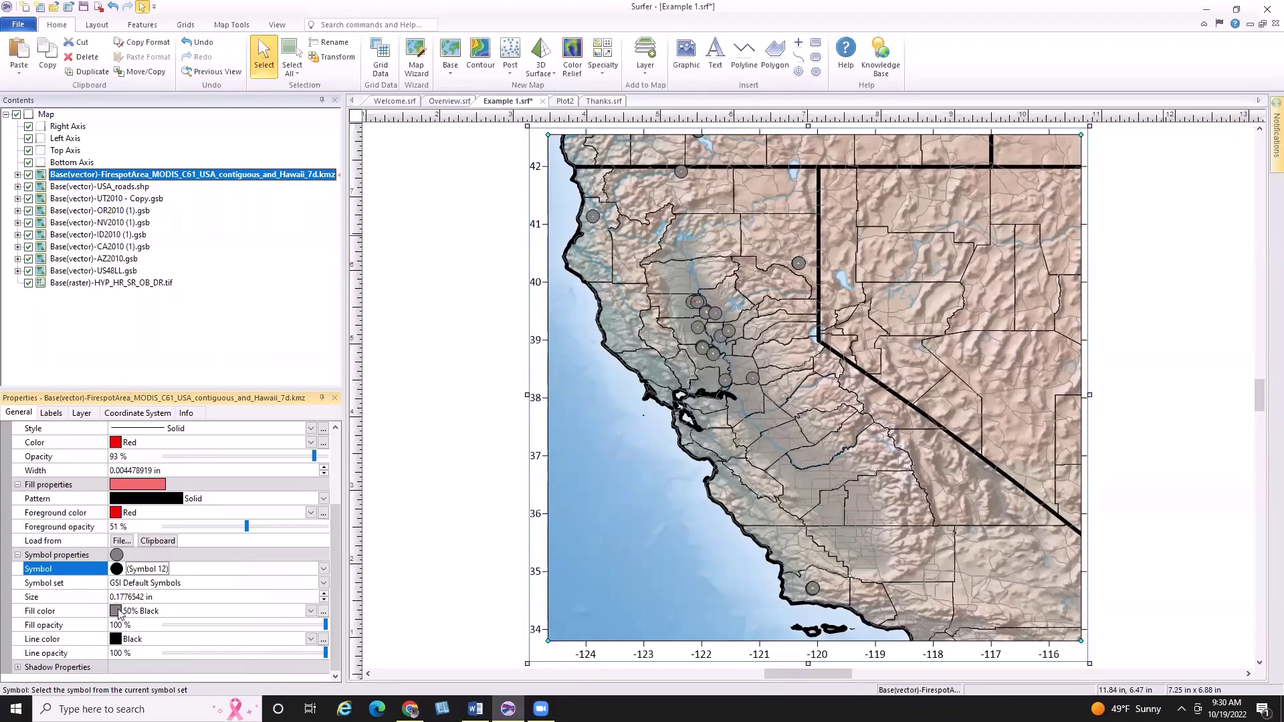
Step: Try Yellow and Red as the fill color of the fire spot symbols
{"action": "left_click", "coordinate": [120, 611]}
{"action": "left_click", "coordinate": [119, 611]}
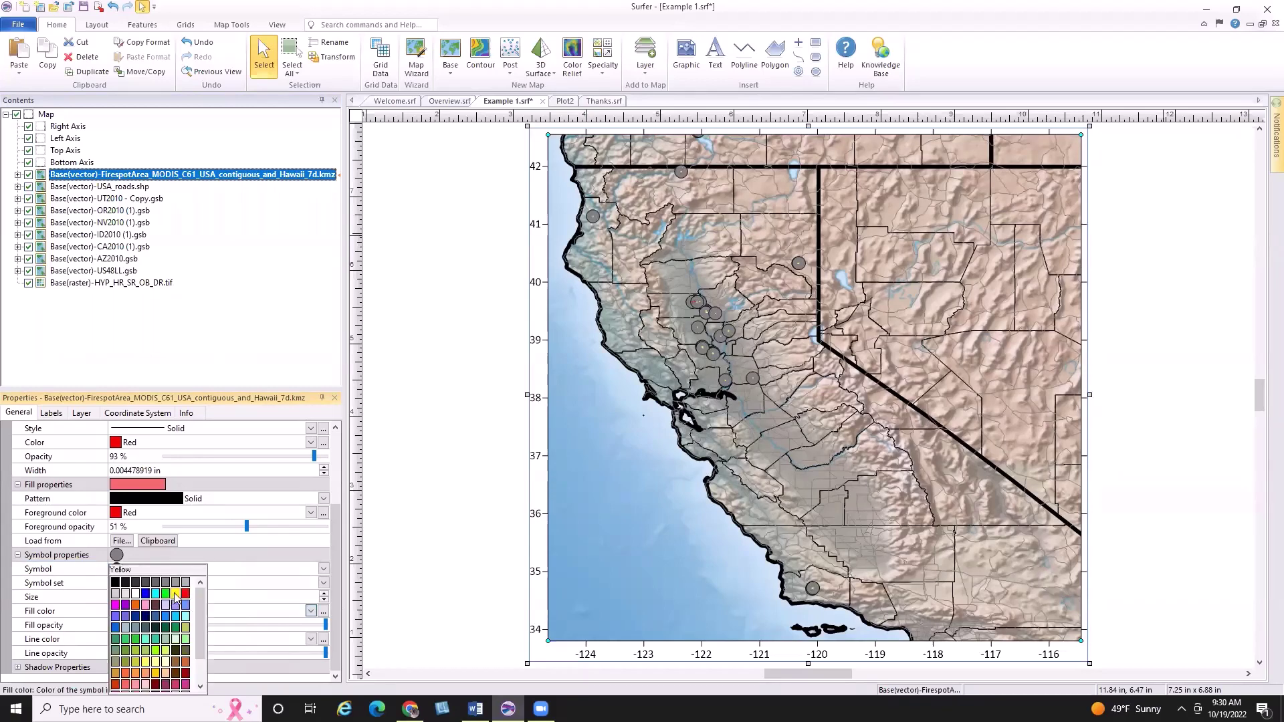
{"action": "left_click", "coordinate": [176, 597]}
{"action": "left_click", "coordinate": [120, 614]}
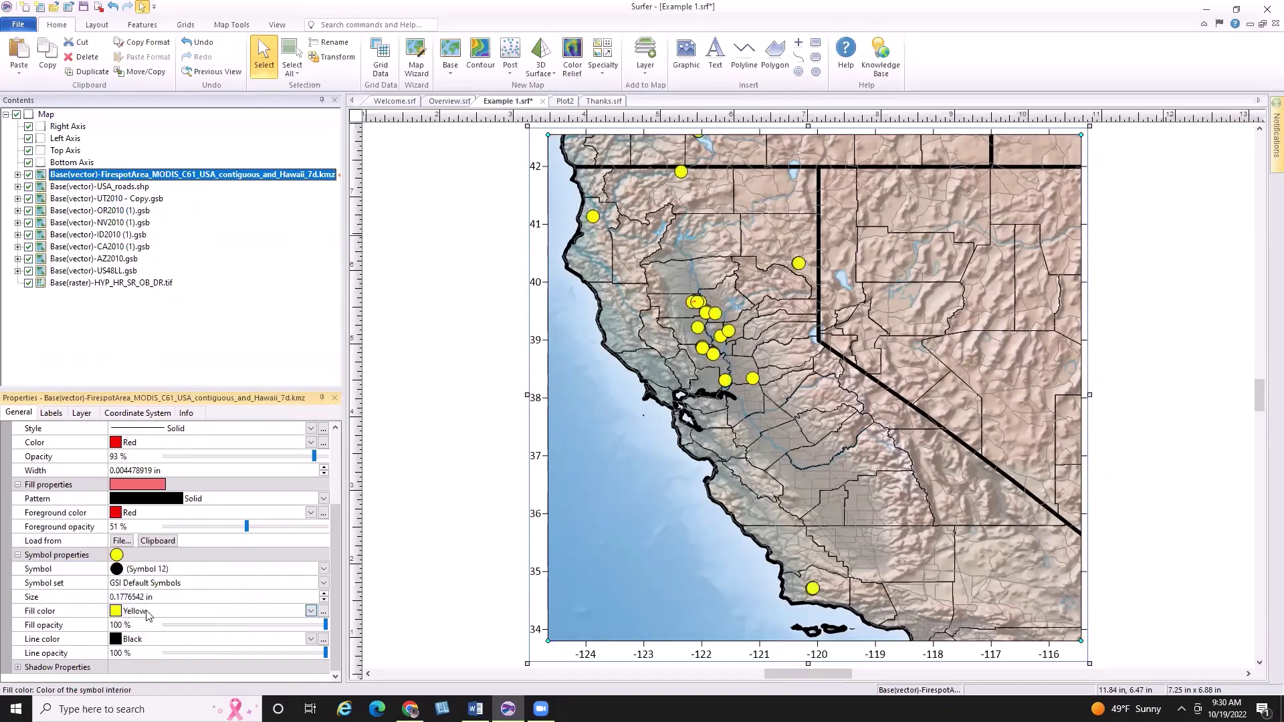
{"action": "left_click", "coordinate": [148, 614]}
{"action": "left_click", "coordinate": [185, 593]}
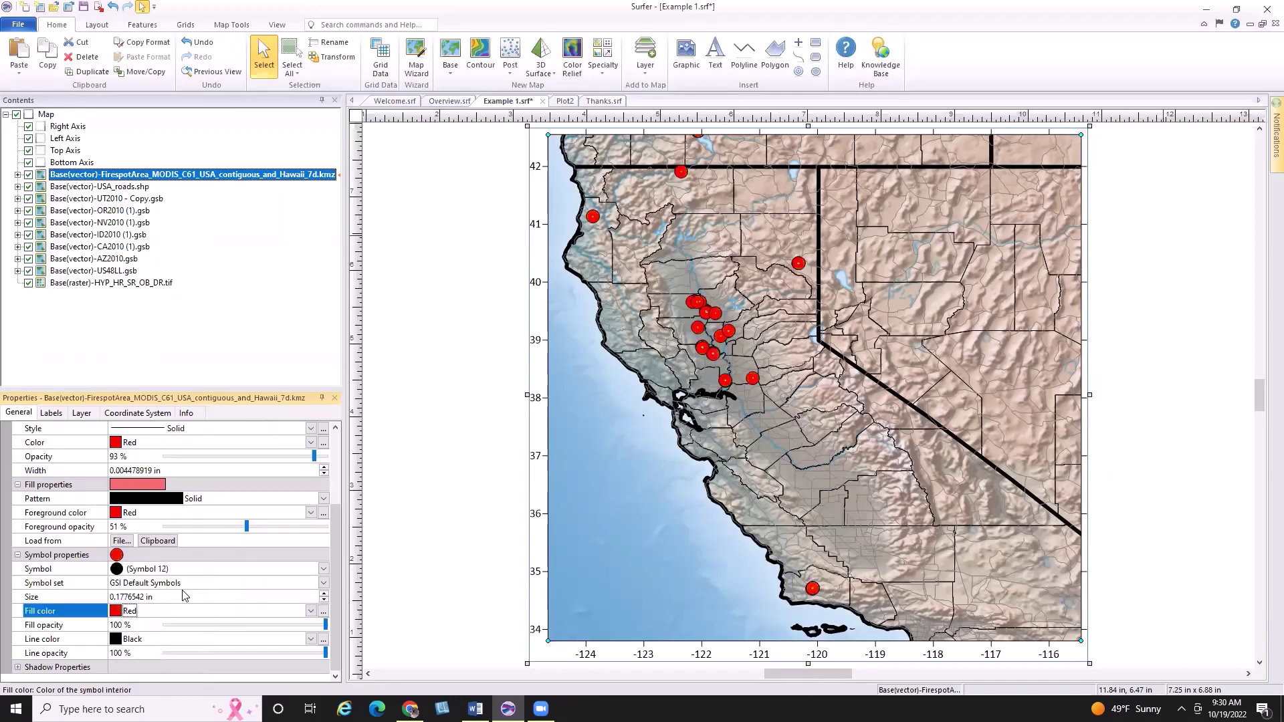
Step: Set the fire spot symbols' fill color to Yellow and their line color to Red
{"action": "left_click", "coordinate": [120, 611]}
{"action": "left_click", "coordinate": [127, 612]}
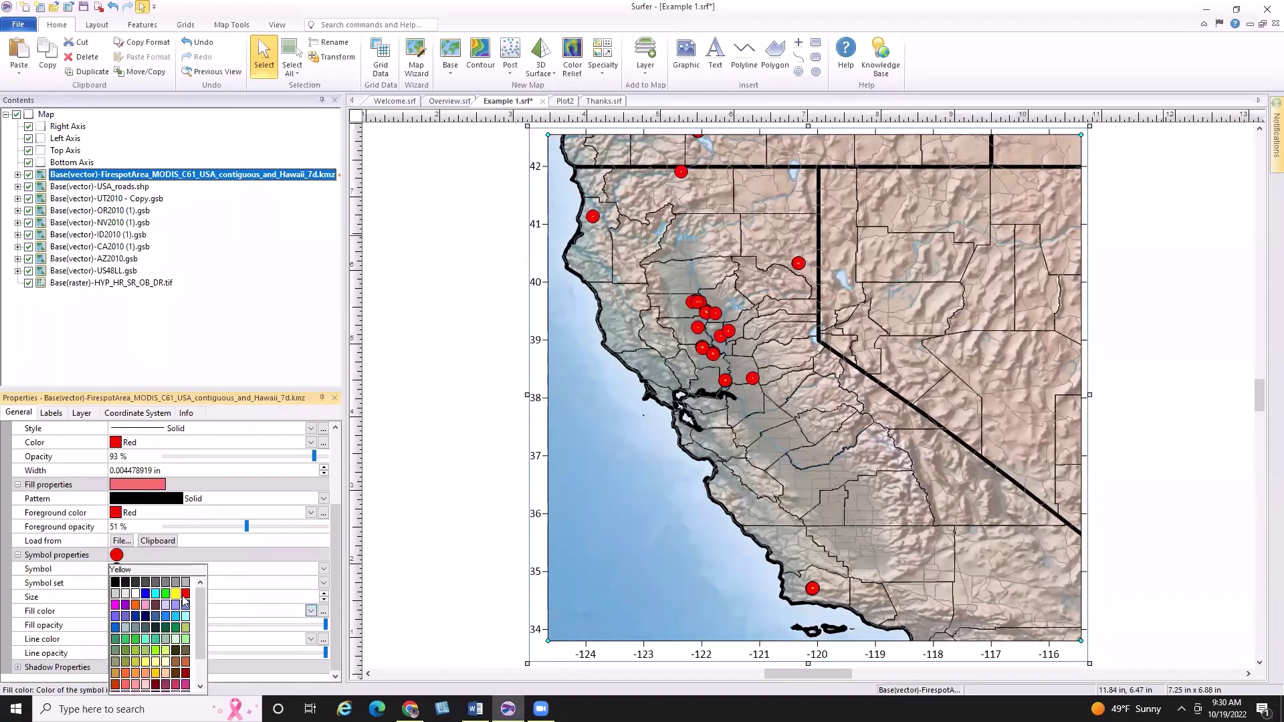
{"action": "left_click", "coordinate": [176, 593]}
{"action": "left_click", "coordinate": [187, 639]}
{"action": "left_click", "coordinate": [191, 638]}
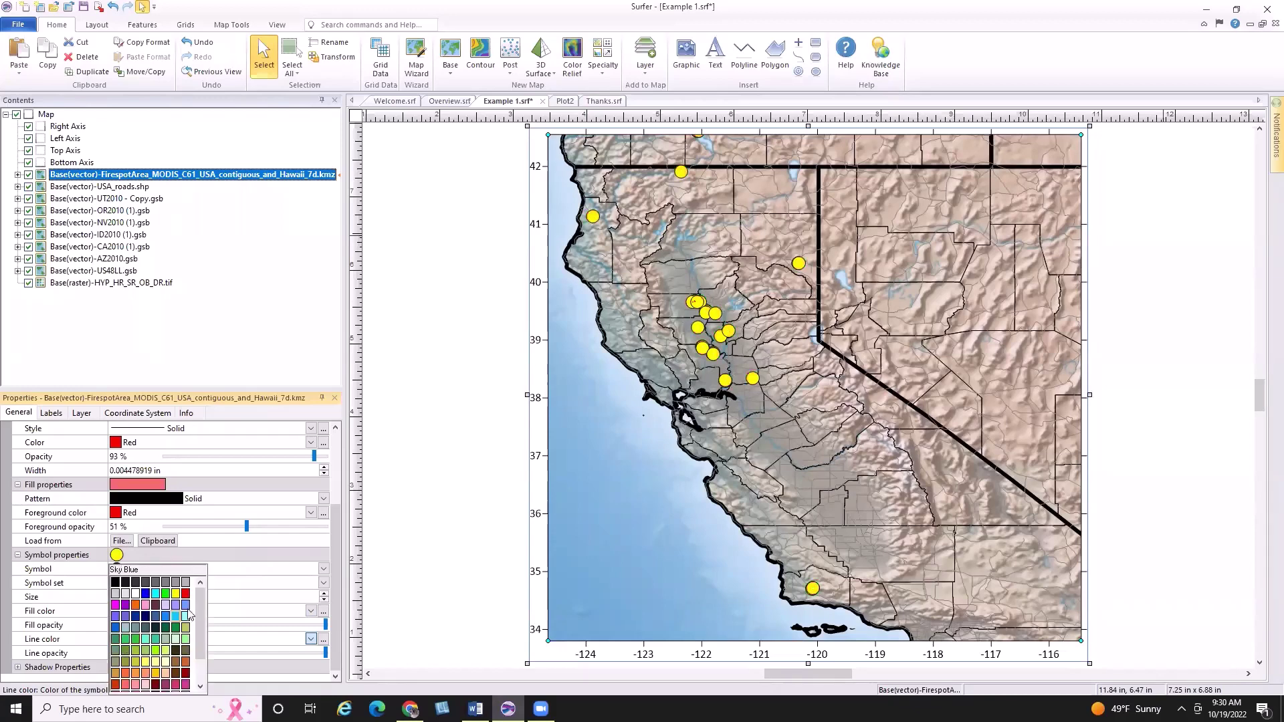
{"action": "left_click", "coordinate": [186, 593]}
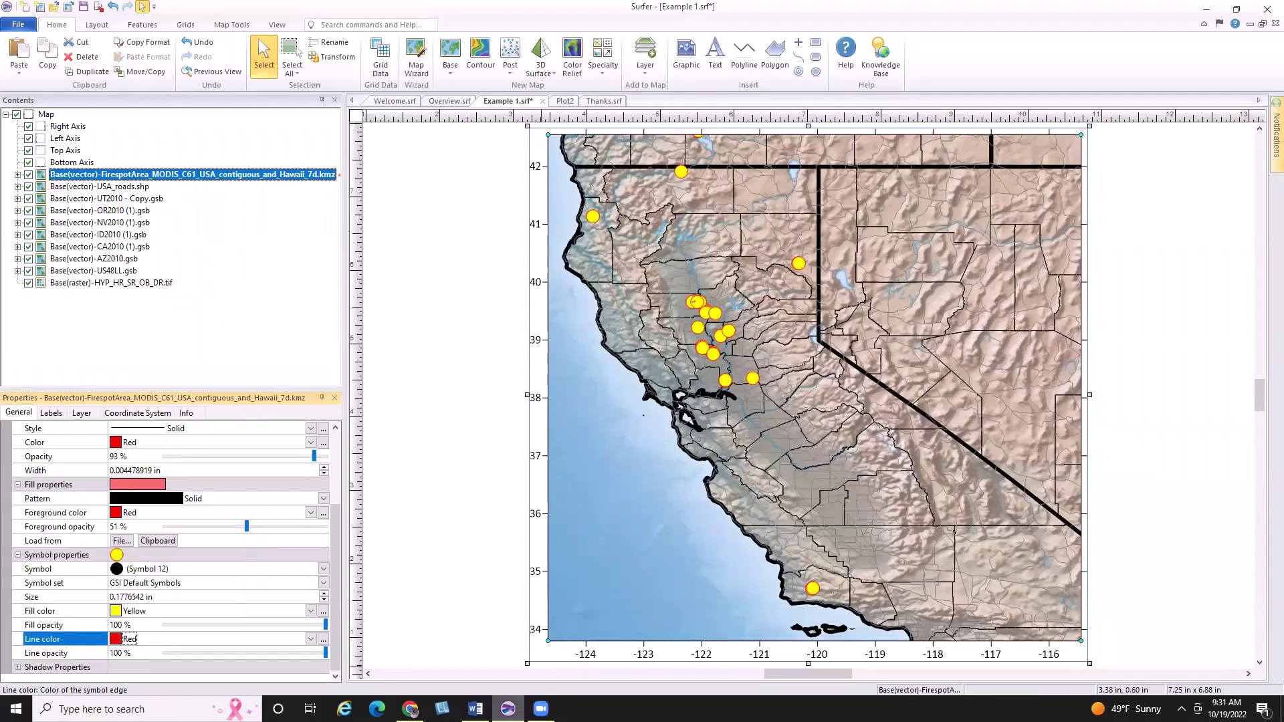
Step: Switch to the browser and review the Data Format filter options for the wildfire collections in Earthdata Search
{"action": "left_click", "coordinate": [410, 709]}
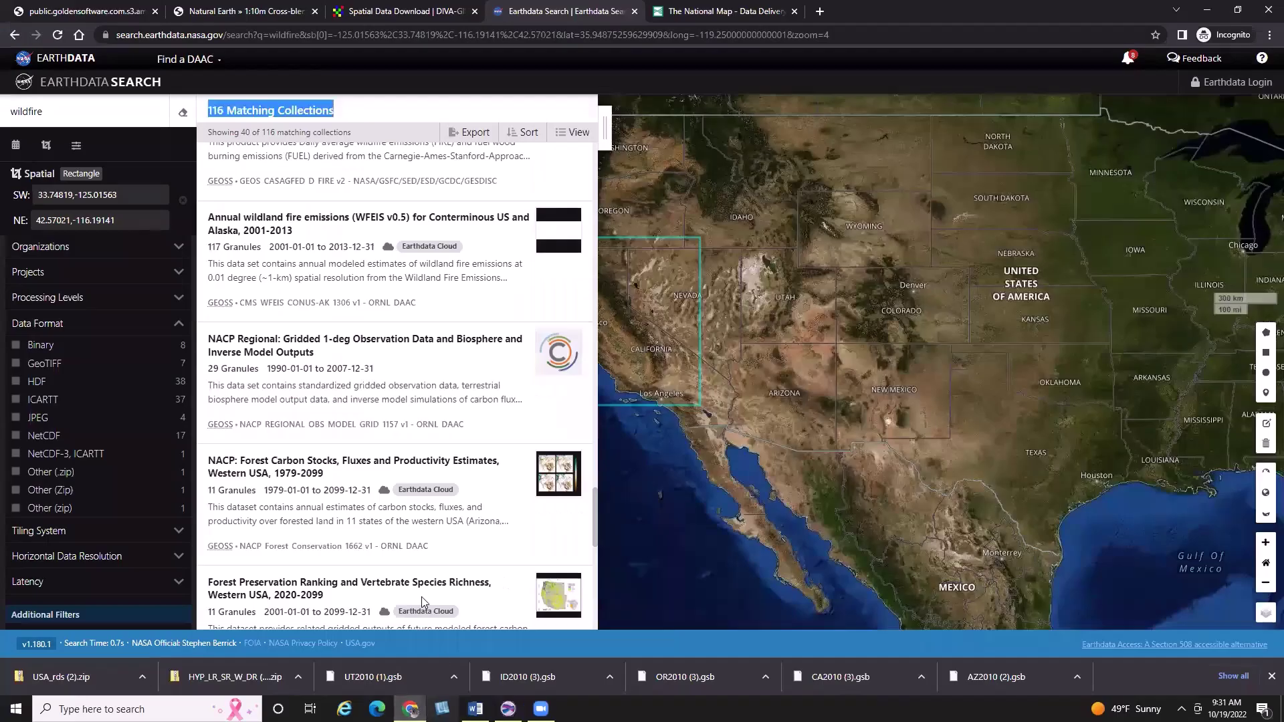
{"action": "scroll", "coordinate": [117, 491], "scroll_direction": "up", "scroll_amount": 2}
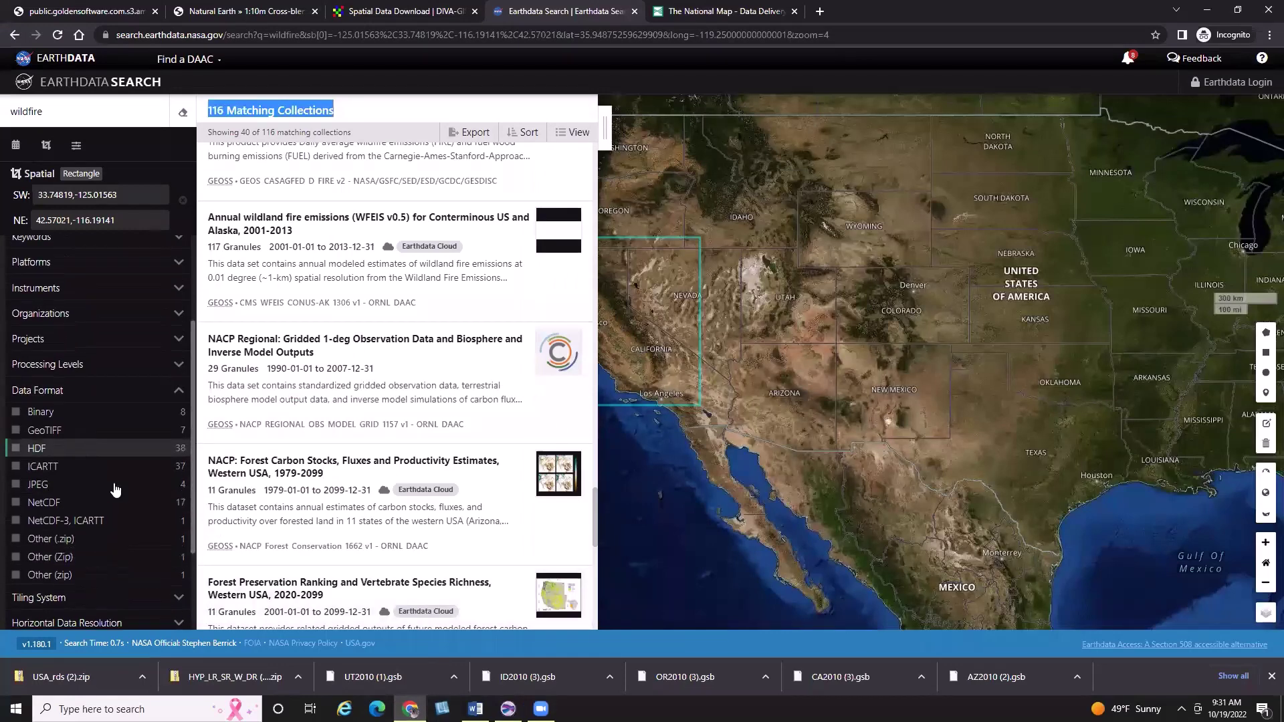
{"action": "scroll", "coordinate": [119, 490], "scroll_direction": "down", "scroll_amount": 2}
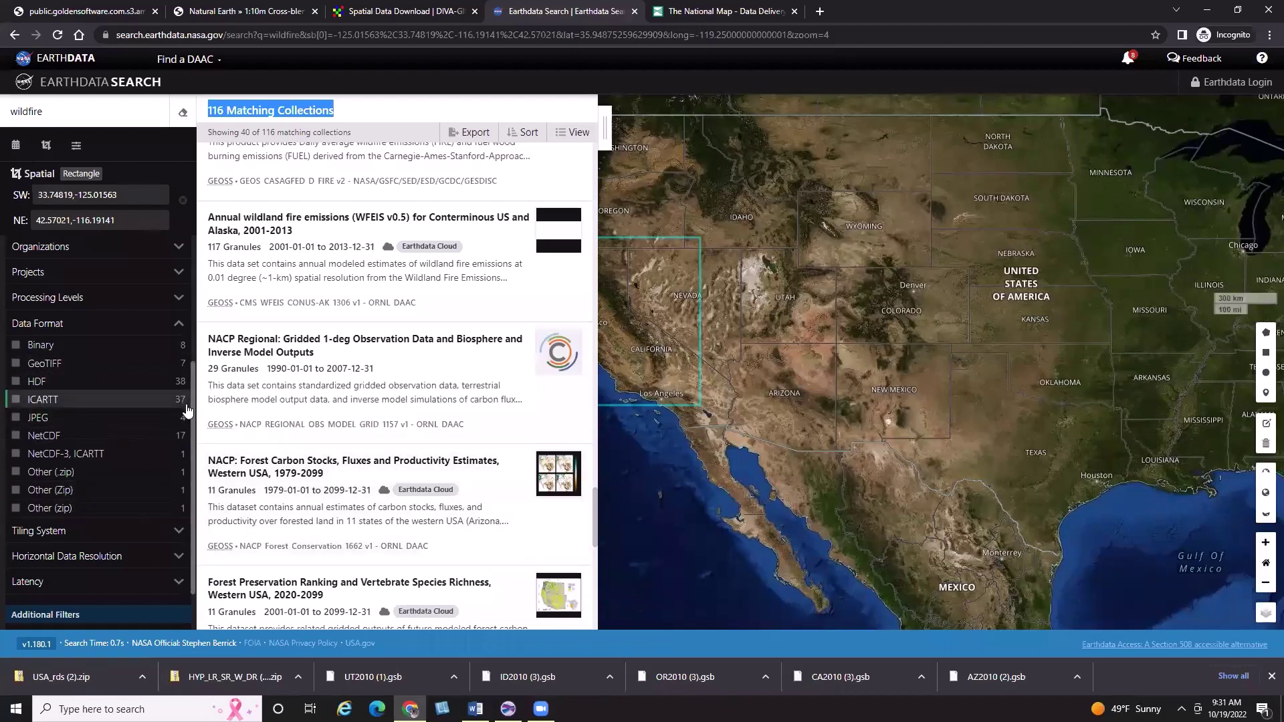
{"action": "left_click_drag", "start_coordinate": [191, 401], "coordinate": [197, 361]}
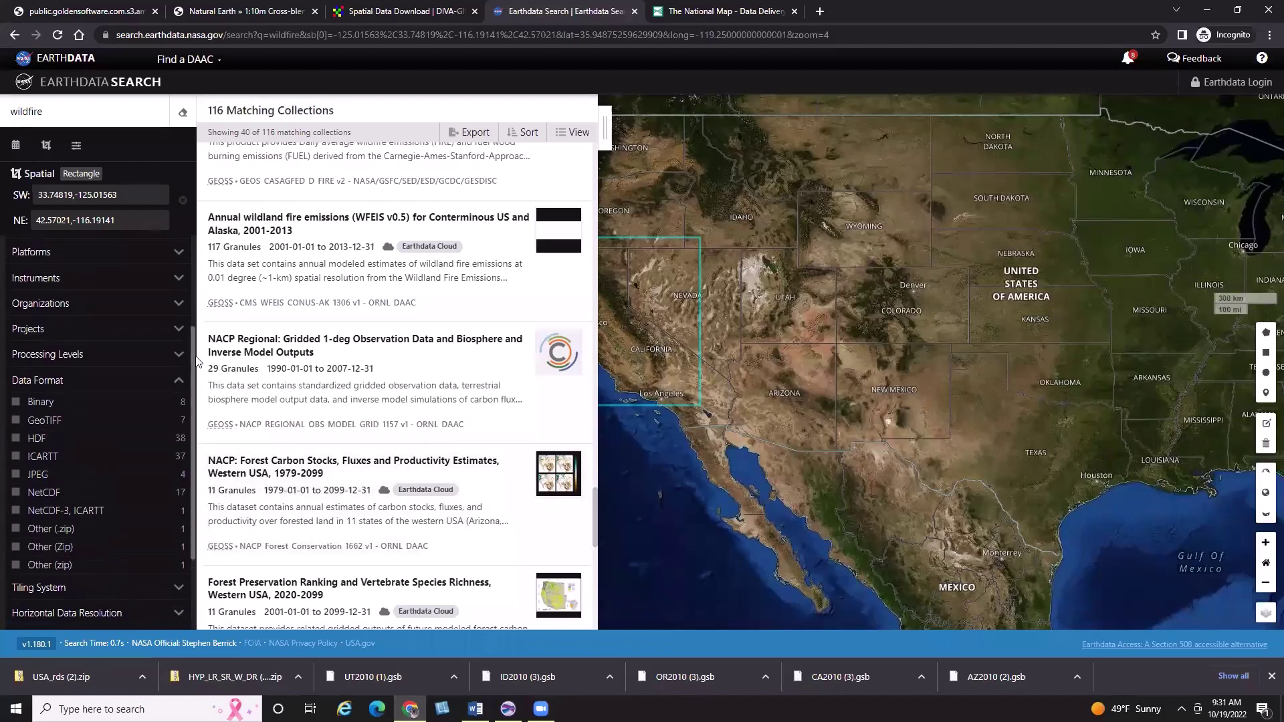
{"action": "scroll", "coordinate": [101, 361], "scroll_direction": "down", "scroll_amount": 2}
{"action": "left_click_drag", "start_coordinate": [28, 342], "coordinate": [185, 362]}
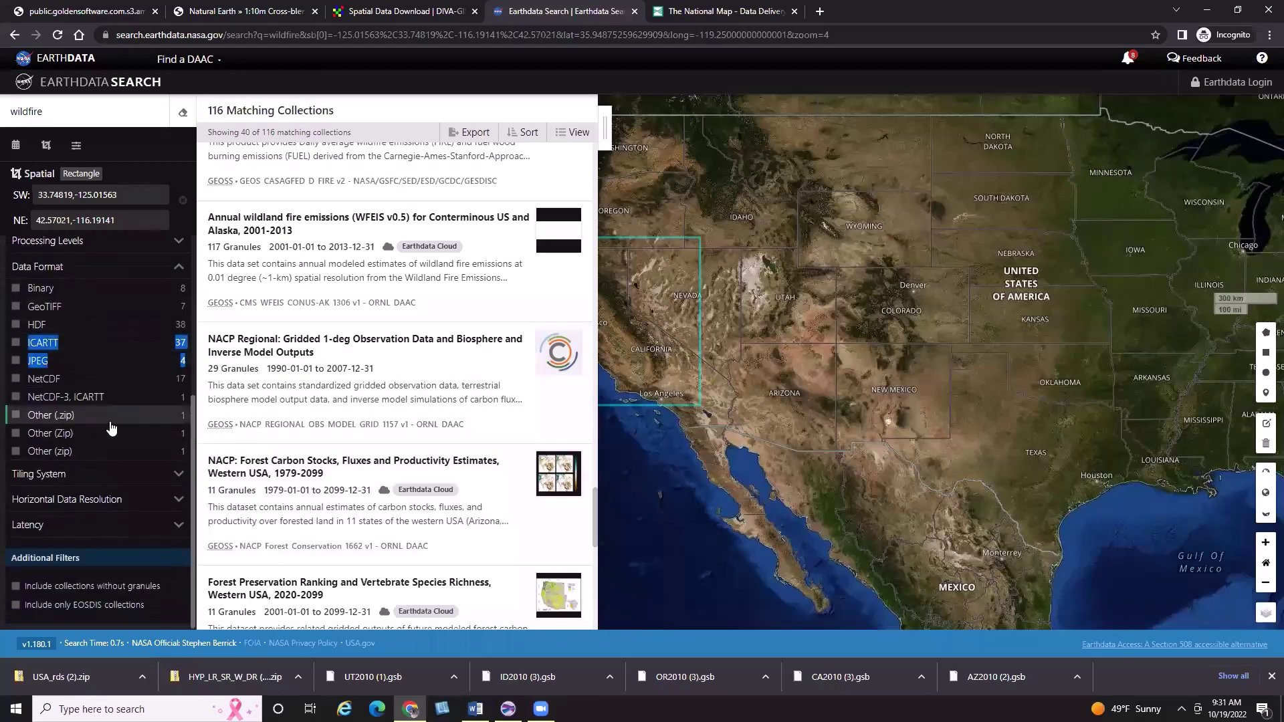
{"action": "scroll", "coordinate": [111, 427], "scroll_direction": "up", "scroll_amount": 2}
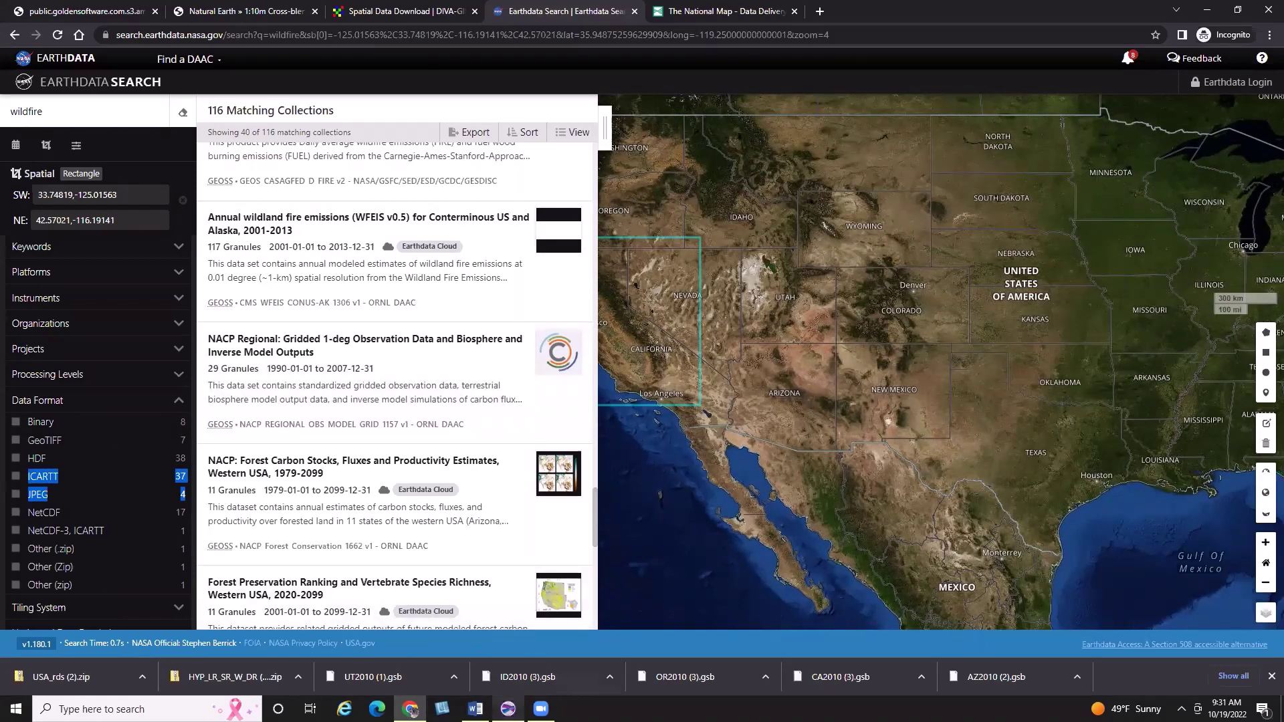
Step: Return to Surfer and inspect the properties of the USA_roads.shp and UT2010 - Copy.gsb base layers
{"action": "key", "text": "alt+Tab"}
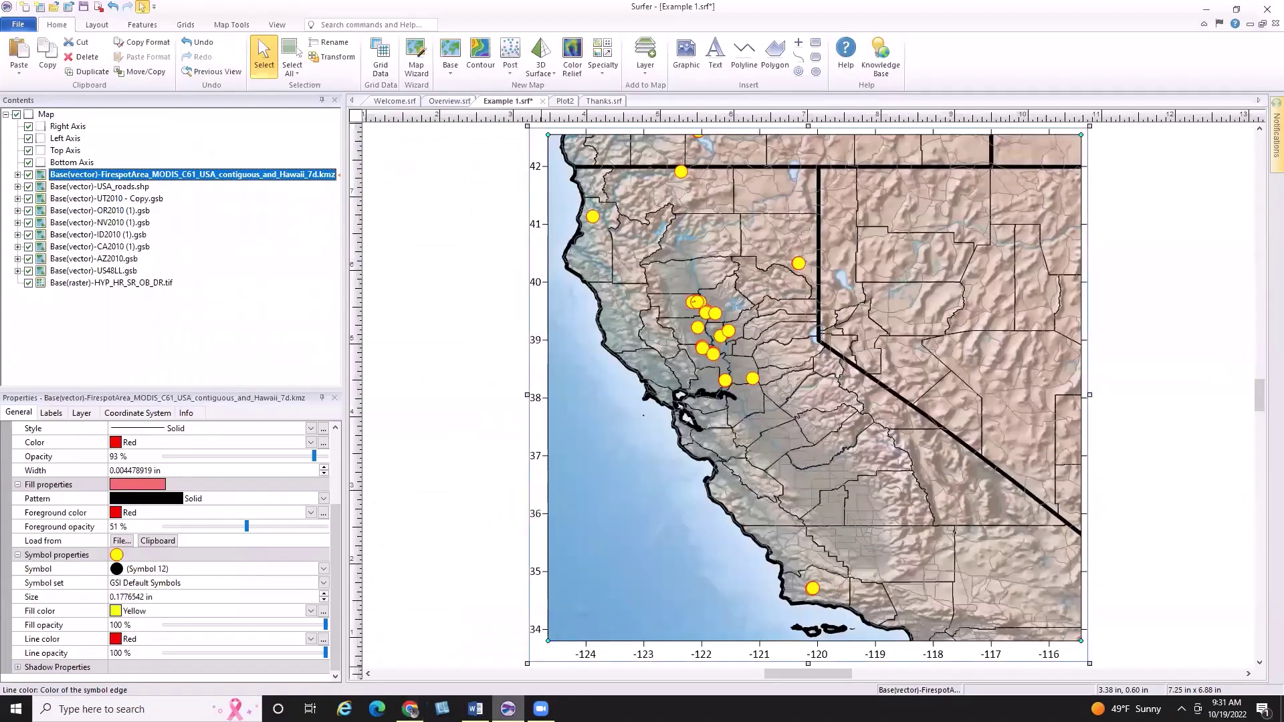
{"action": "left_click", "coordinate": [111, 187]}
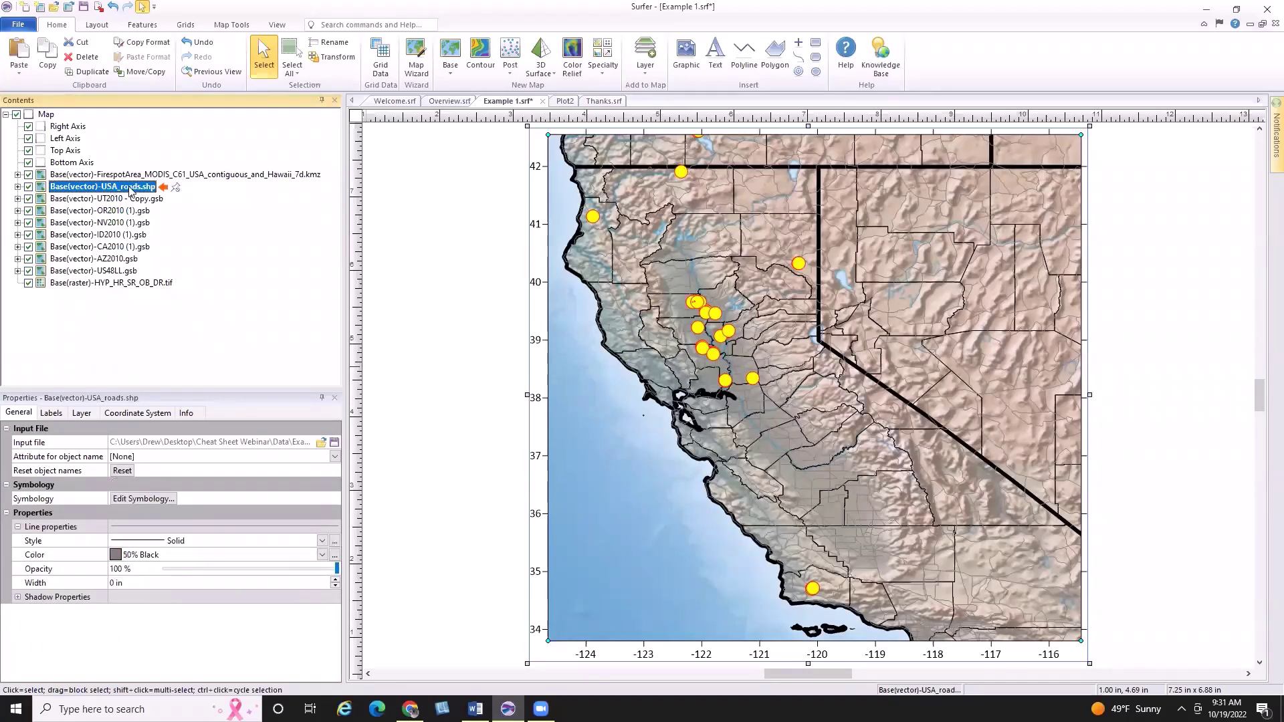
{"action": "left_click", "coordinate": [154, 200]}
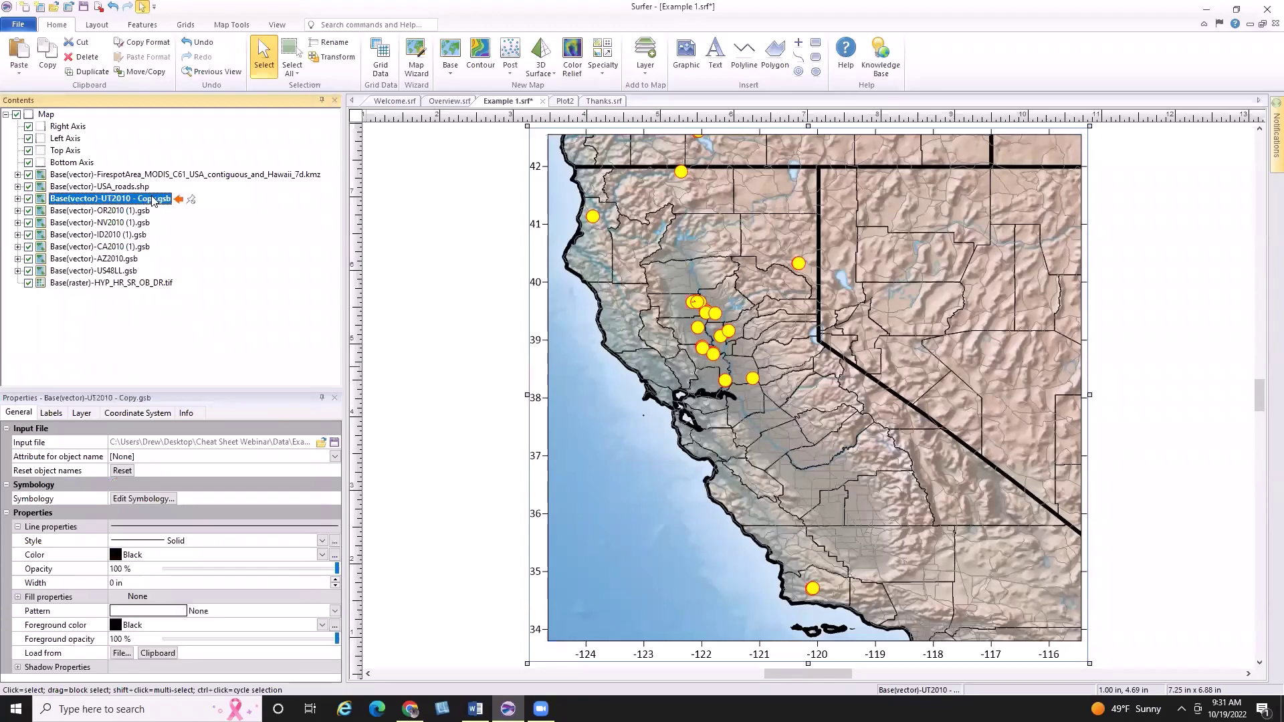
{"action": "left_click", "coordinate": [141, 212]}
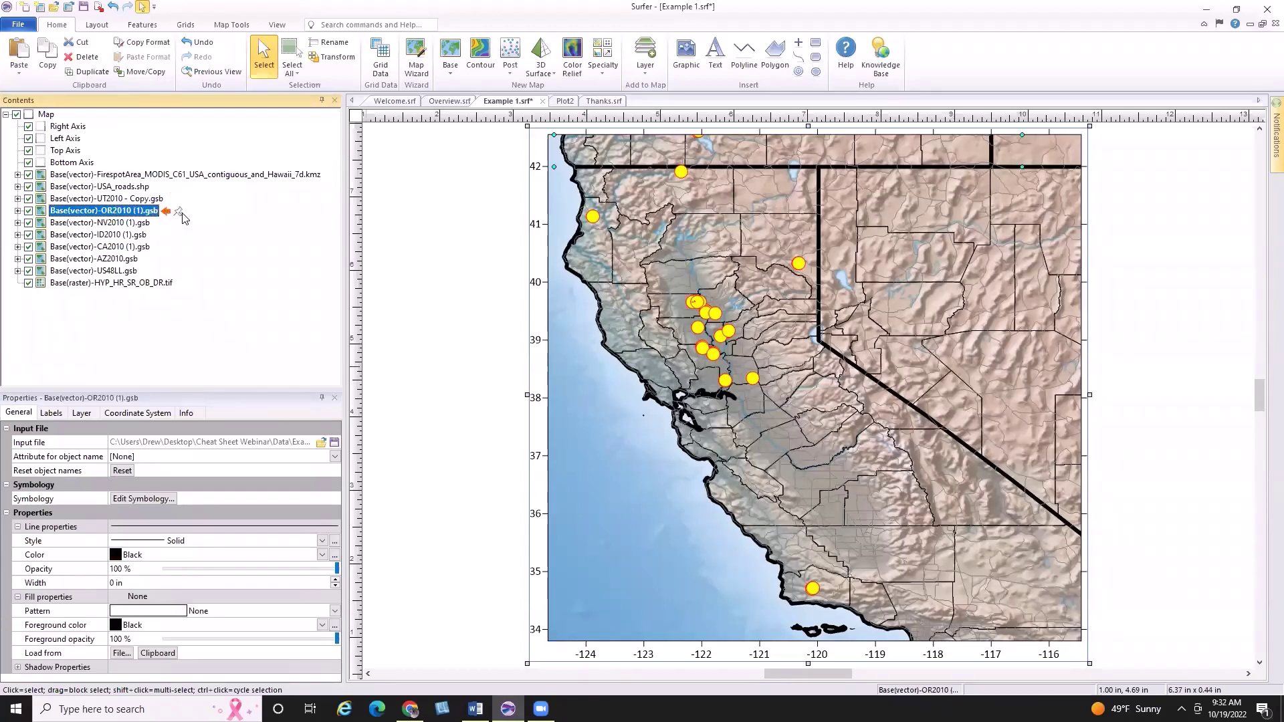
{"action": "left_click", "coordinate": [126, 225]}
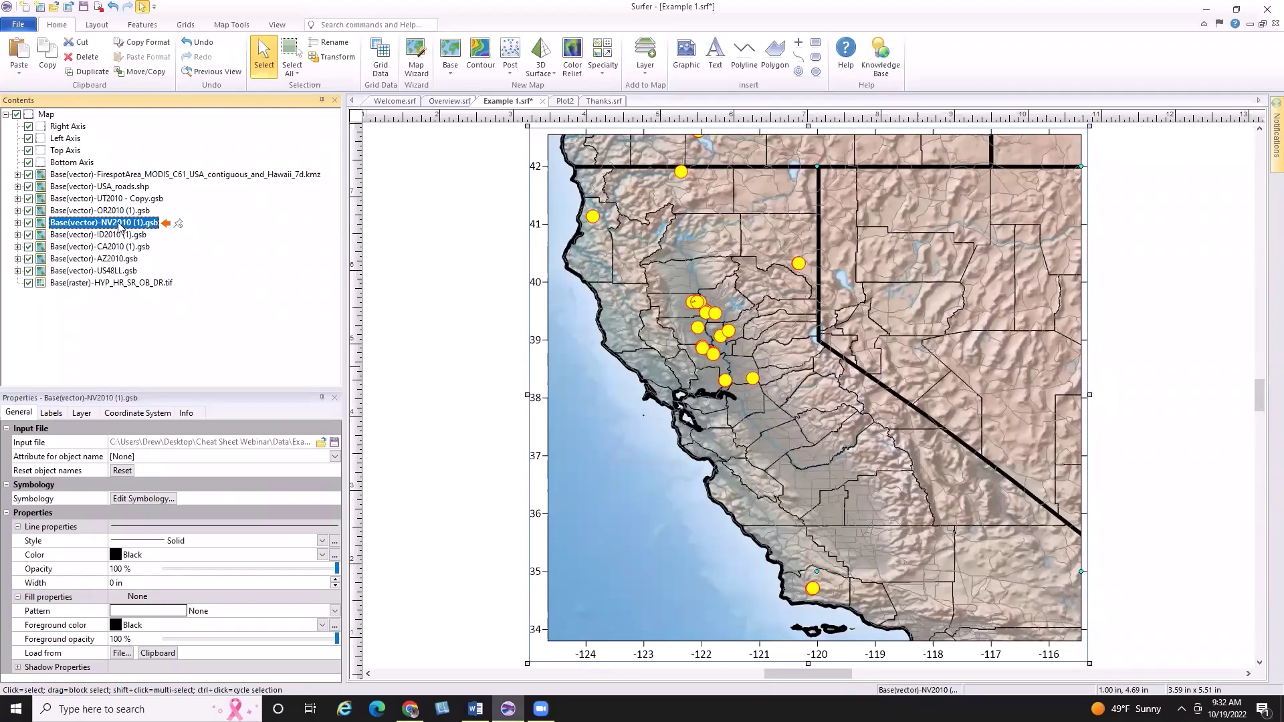
{"action": "left_click", "coordinate": [124, 188]}
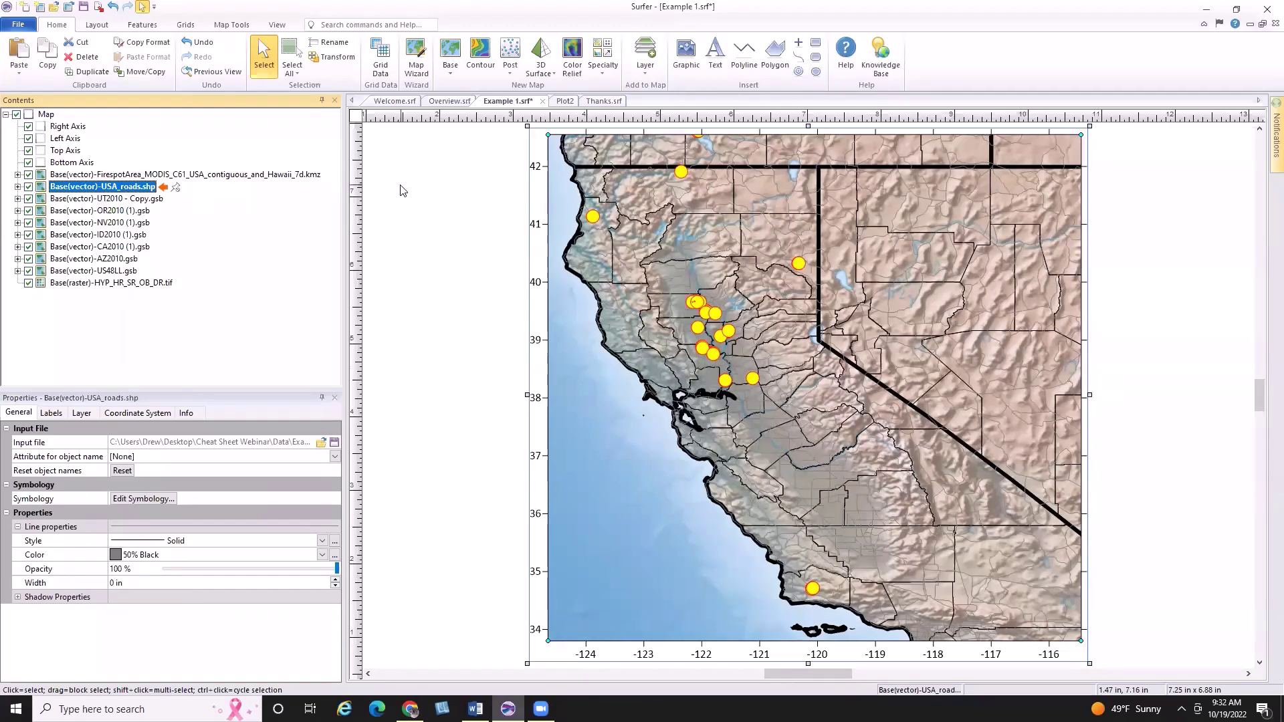
{"action": "left_click", "coordinate": [139, 26]}
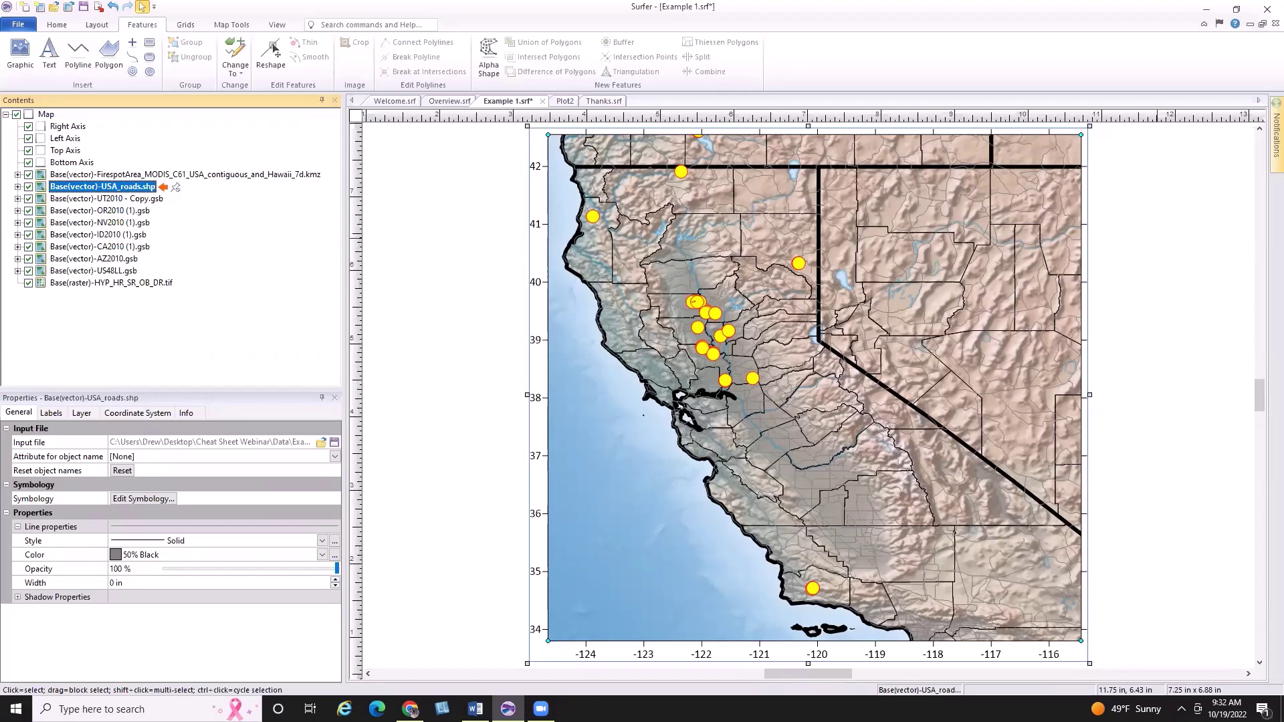
Step: Add a base layer from data to the map, using USCITY.XLS from the Example 1 folder
{"action": "left_click", "coordinate": [46, 115]}
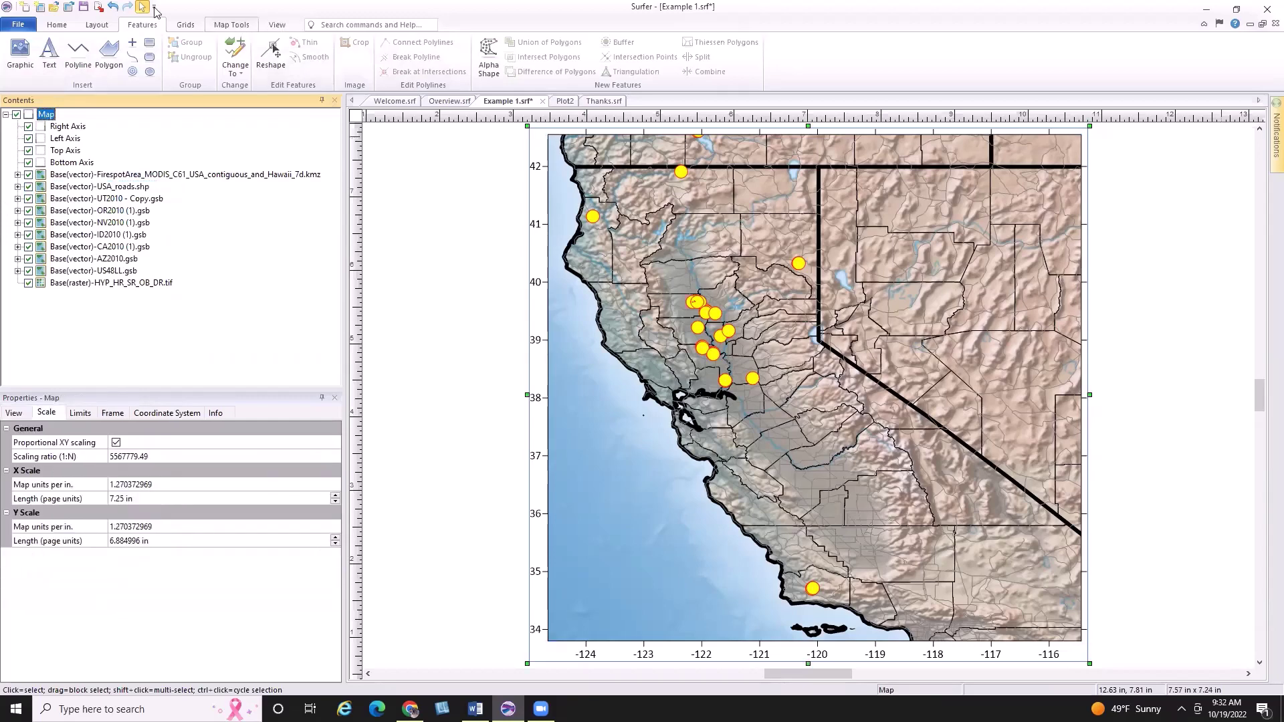
{"action": "left_click", "coordinate": [56, 24]}
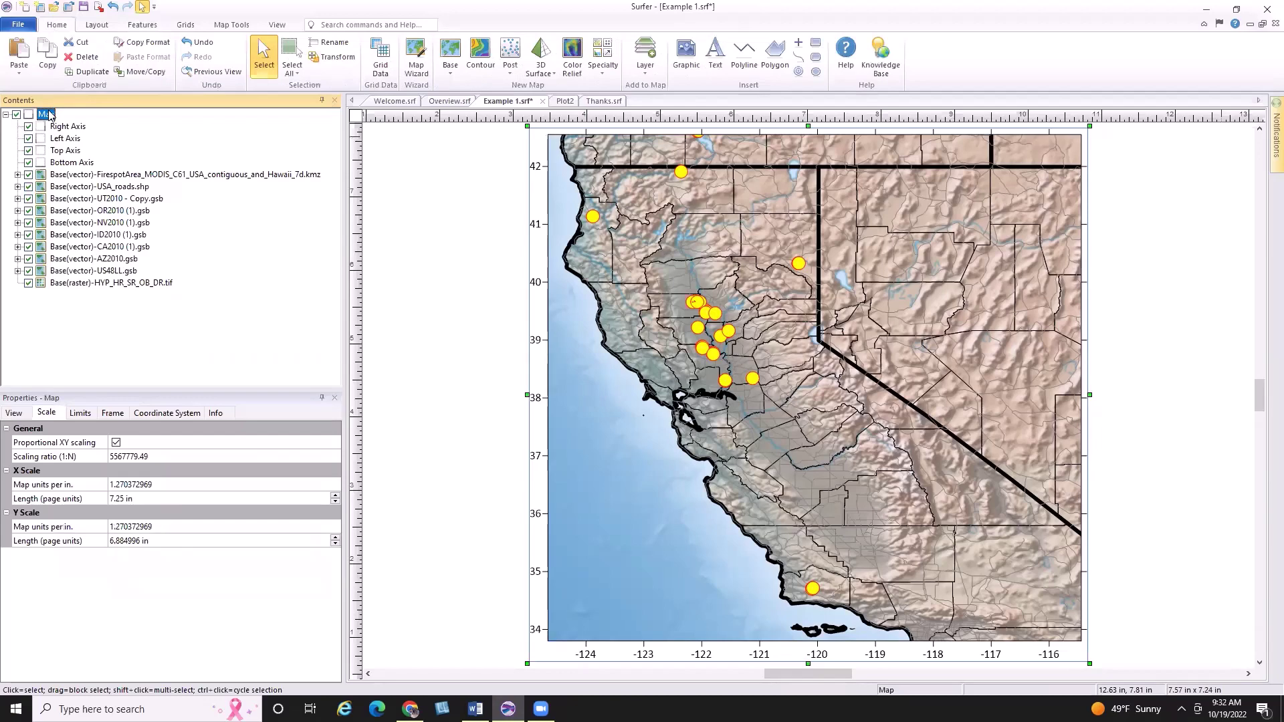
{"action": "right_click", "coordinate": [50, 115]}
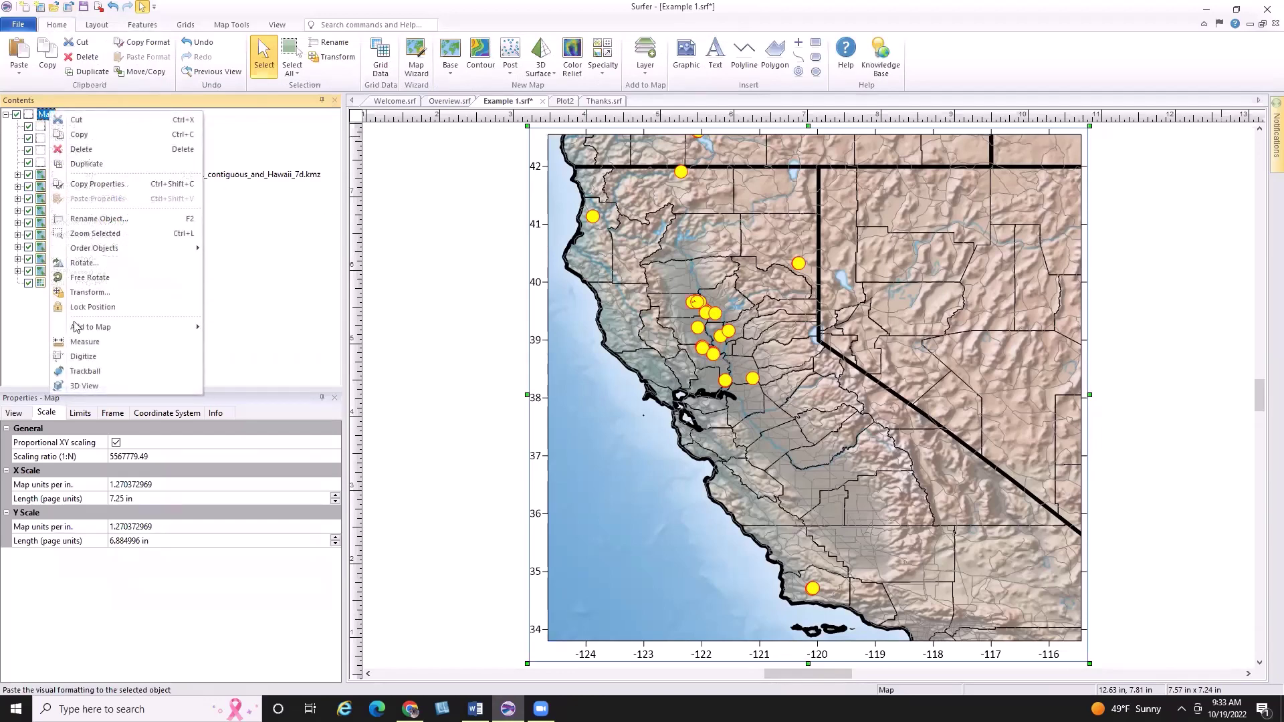
{"action": "mouse_move", "coordinate": [107, 327]}
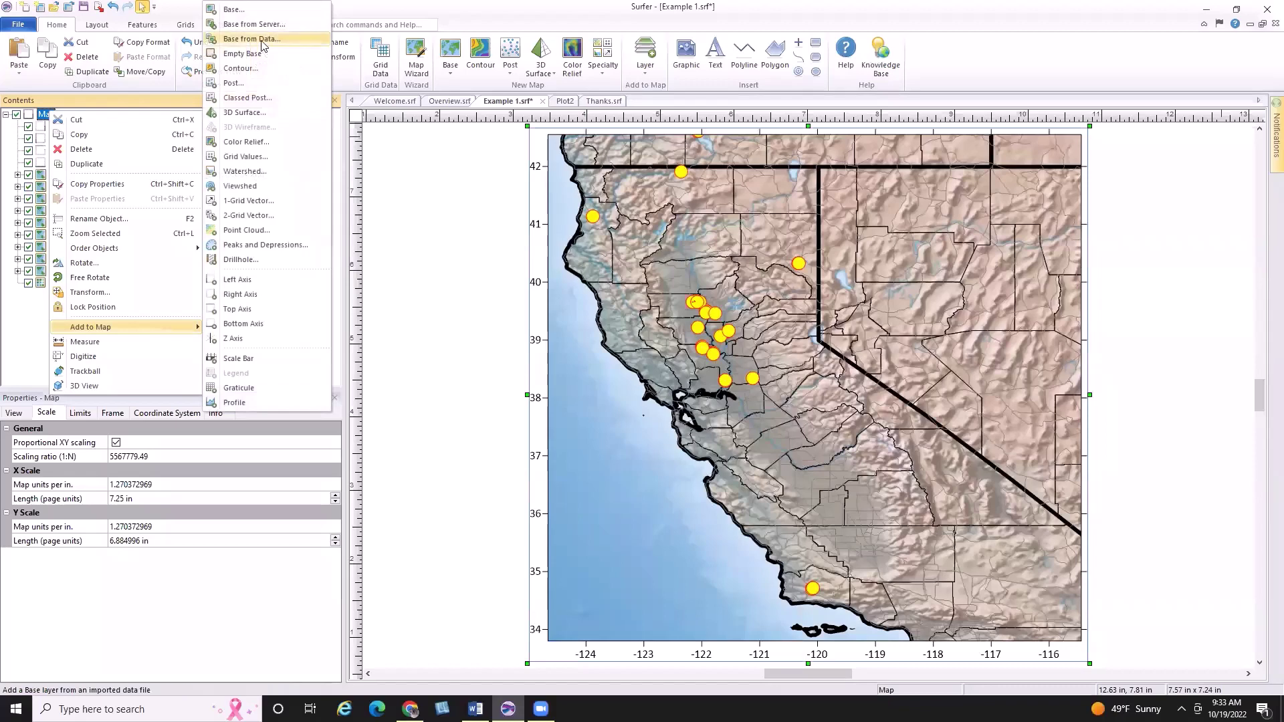
{"action": "left_click", "coordinate": [252, 39]}
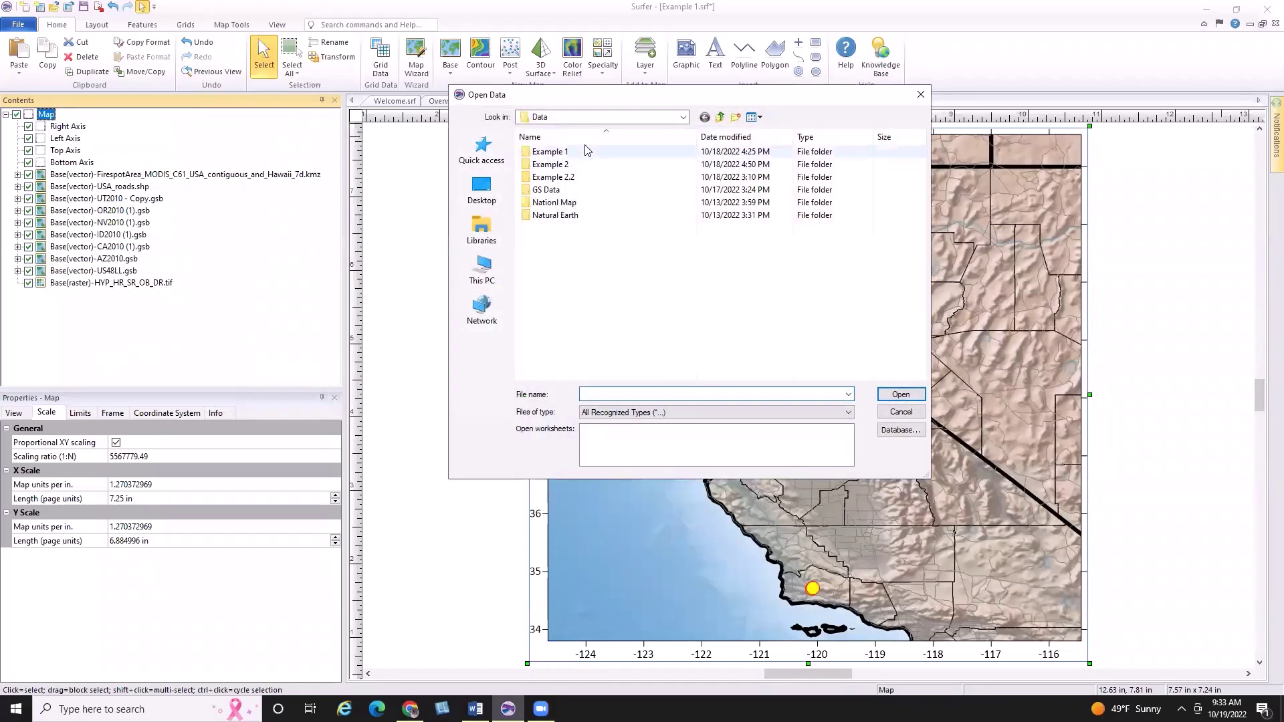
{"action": "double_click", "coordinate": [549, 152]}
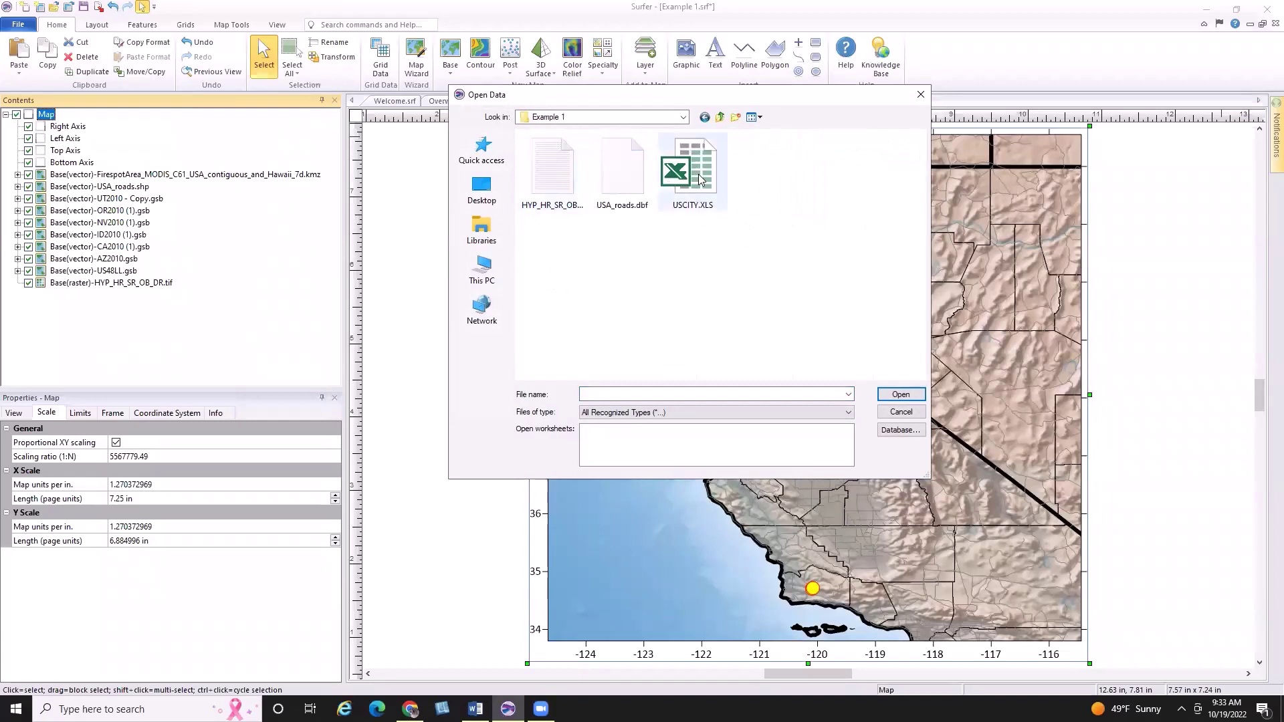
{"action": "left_click", "coordinate": [700, 179]}
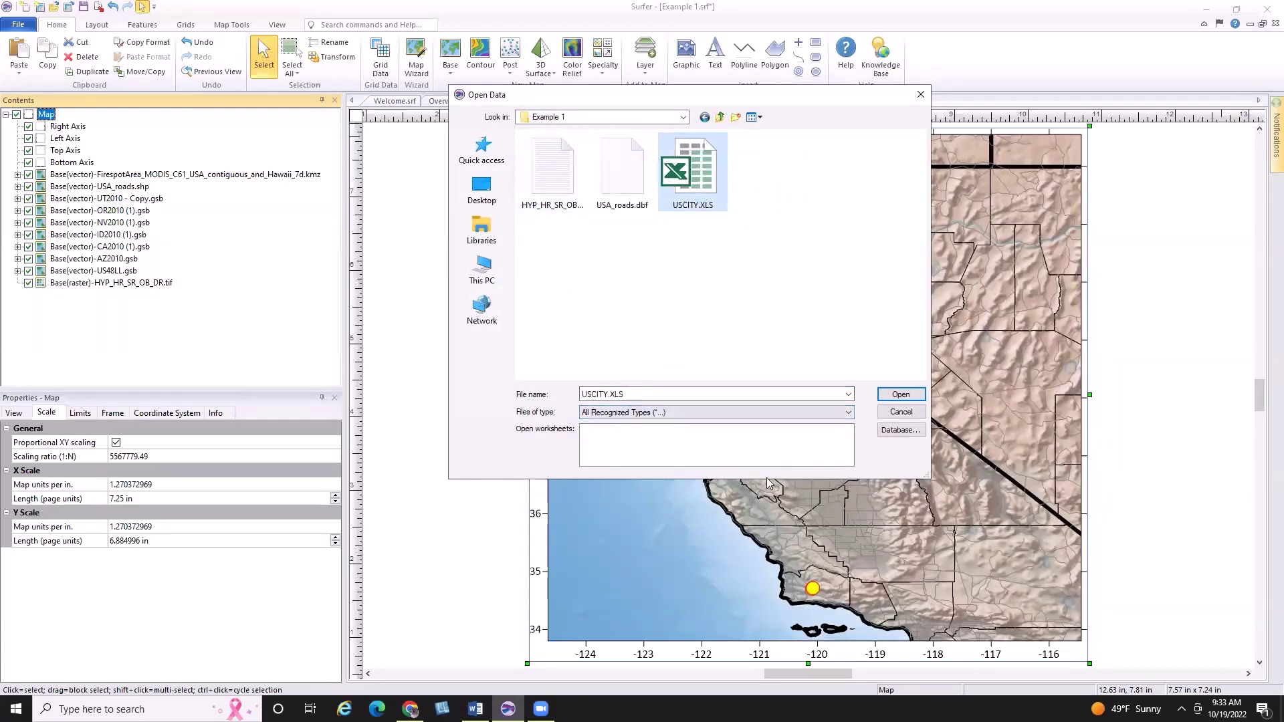
{"action": "left_click", "coordinate": [900, 394]}
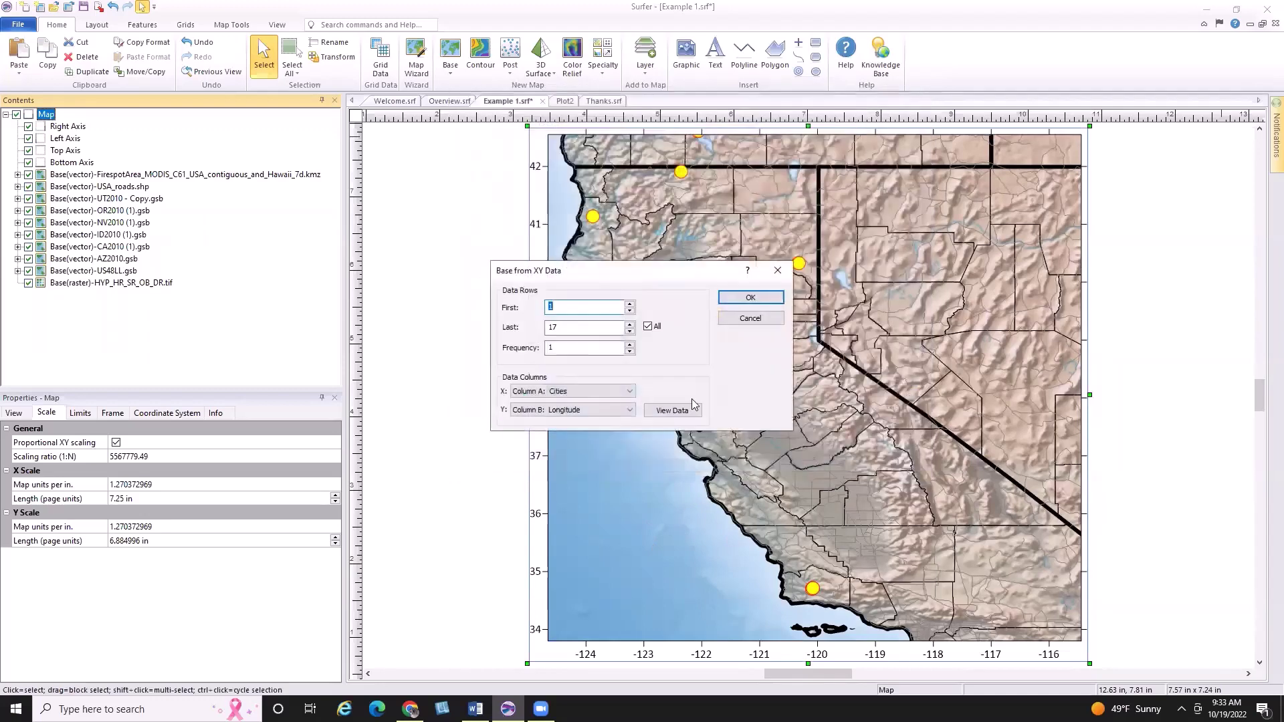
Step: Use Column B: Longitude for X and Column C: Latitude for Y, and create the layer without adjusting the map limits
{"action": "left_click", "coordinate": [580, 392]}
{"action": "left_click", "coordinate": [574, 411]}
{"action": "left_click", "coordinate": [573, 410]}
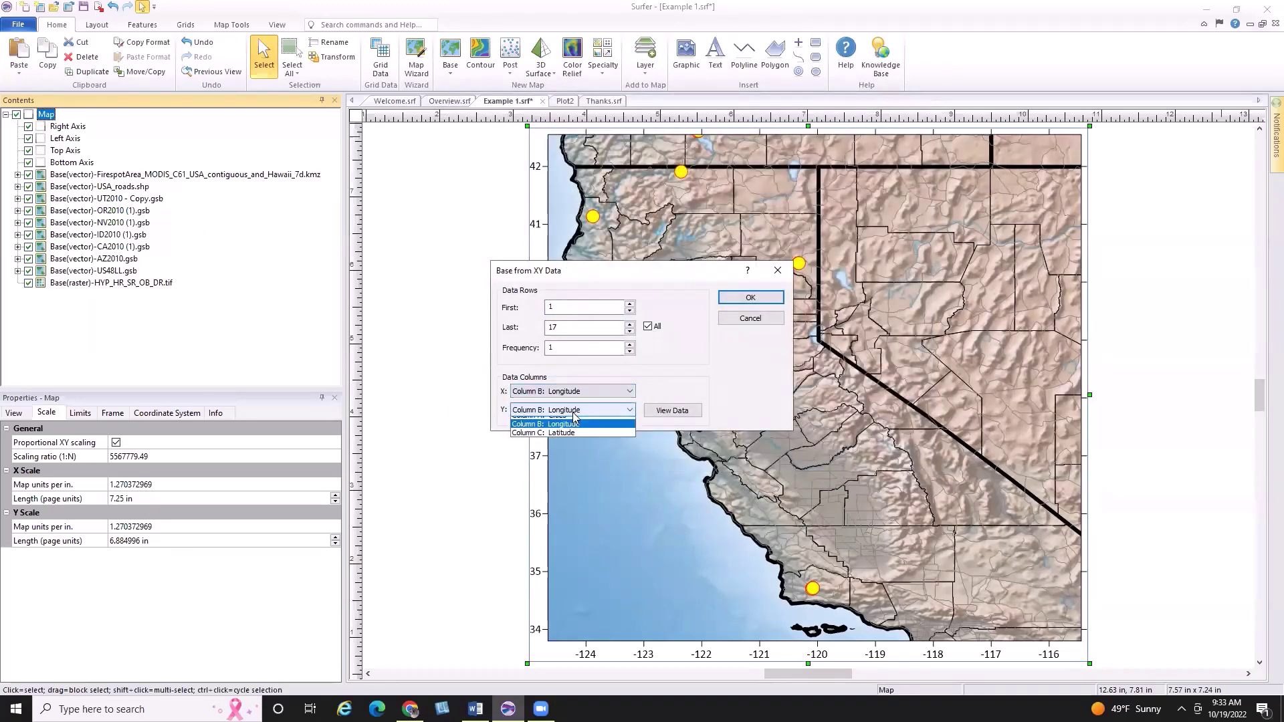
{"action": "left_click", "coordinate": [580, 436]}
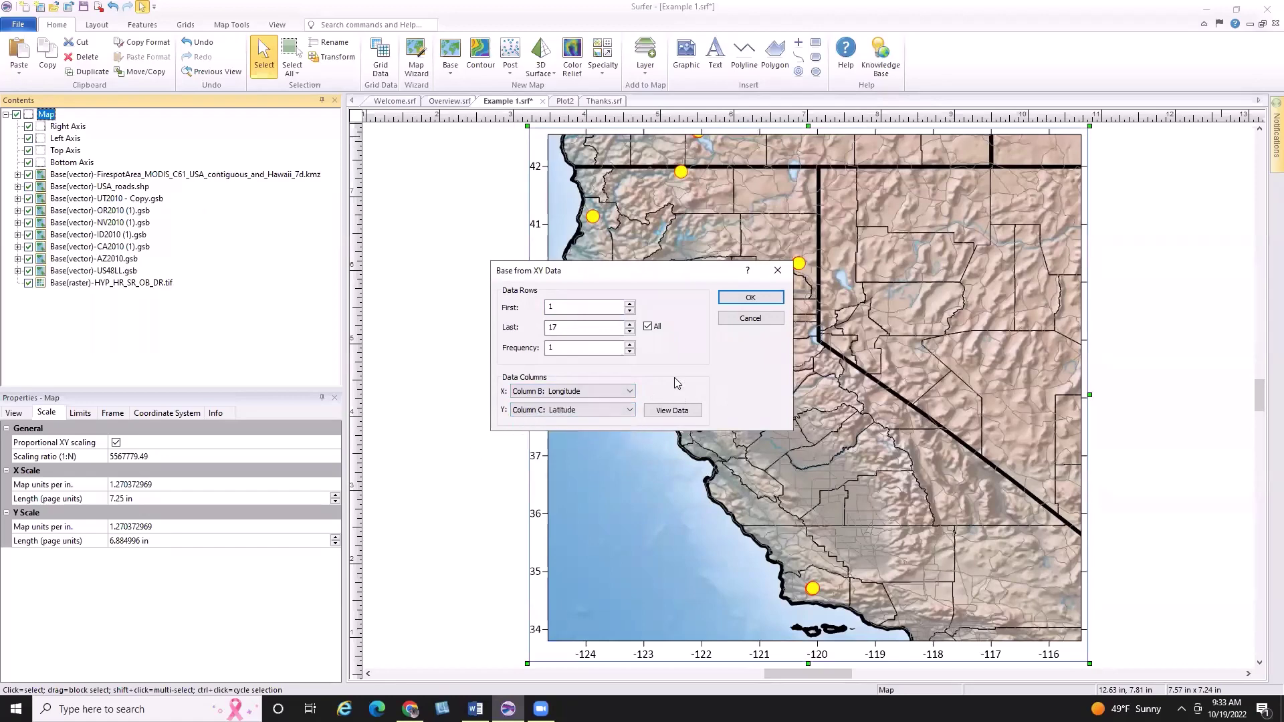
{"action": "left_click", "coordinate": [766, 300]}
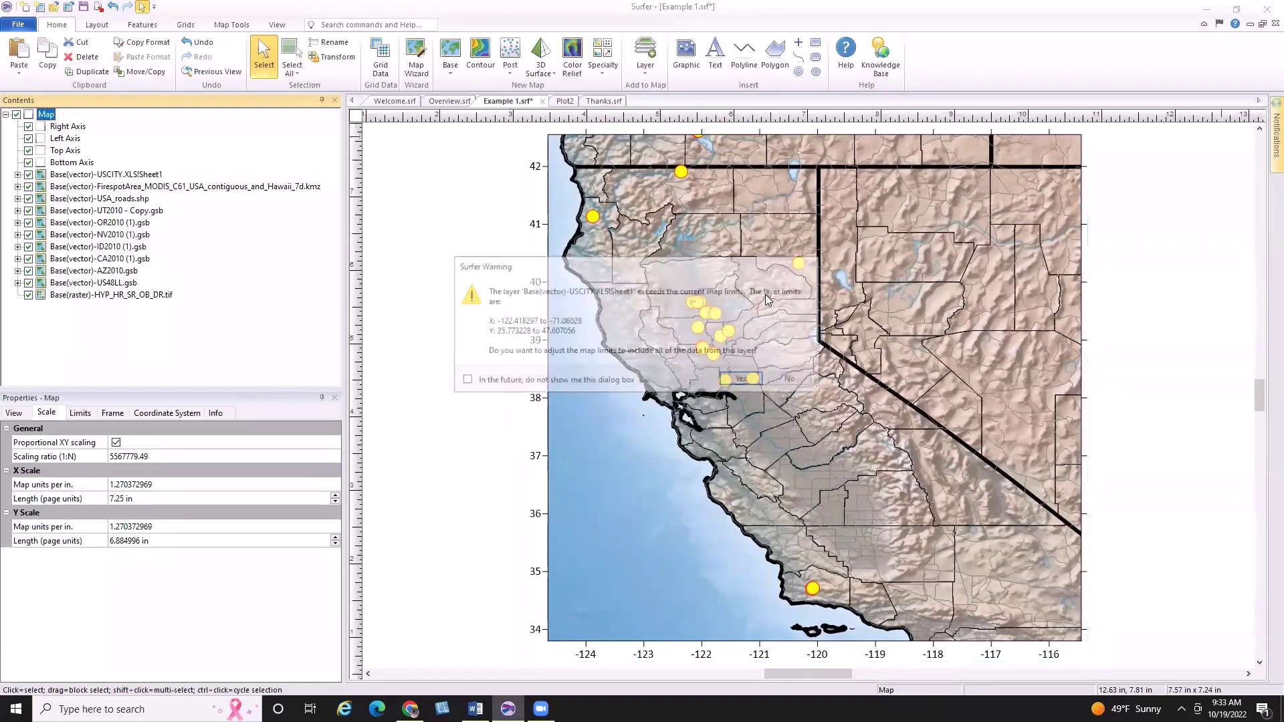
{"action": "left_click", "coordinate": [795, 379]}
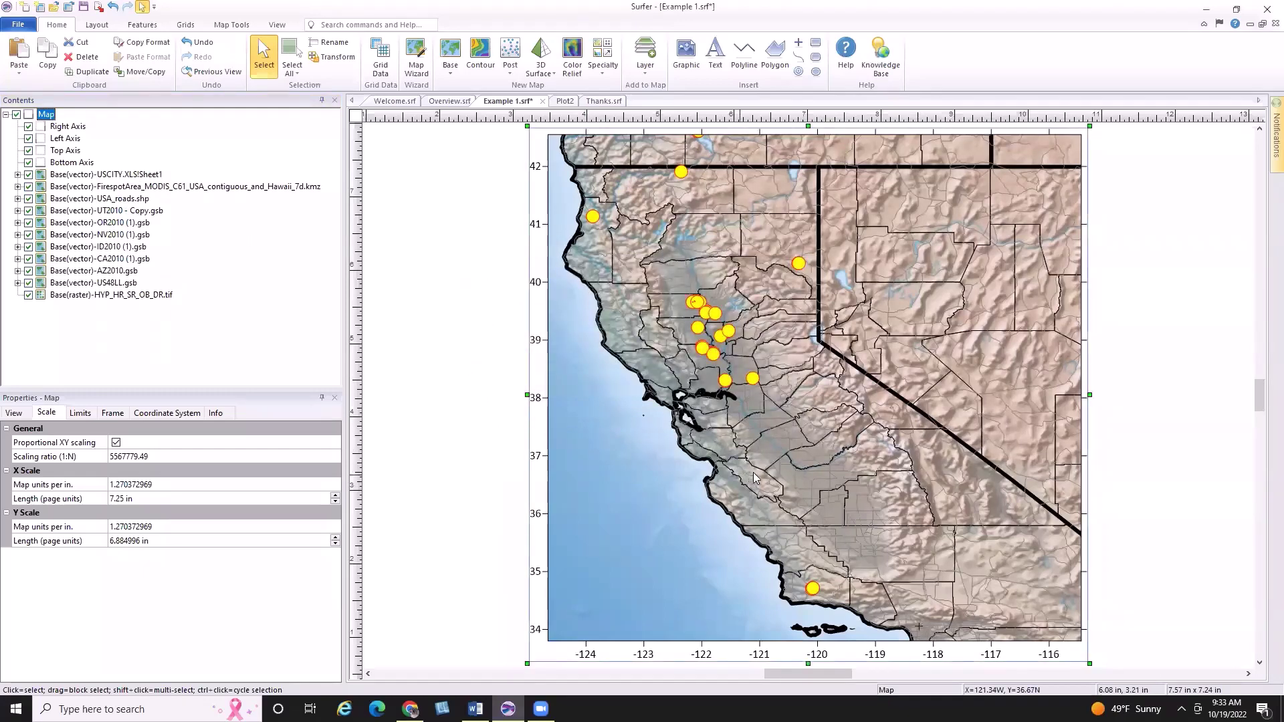
Step: Check the points inside the USCITY.XLS layer and set the layer's symbol to the filled circle, Symbol 12
{"action": "left_click", "coordinate": [126, 175]}
{"action": "left_click", "coordinate": [17, 174]}
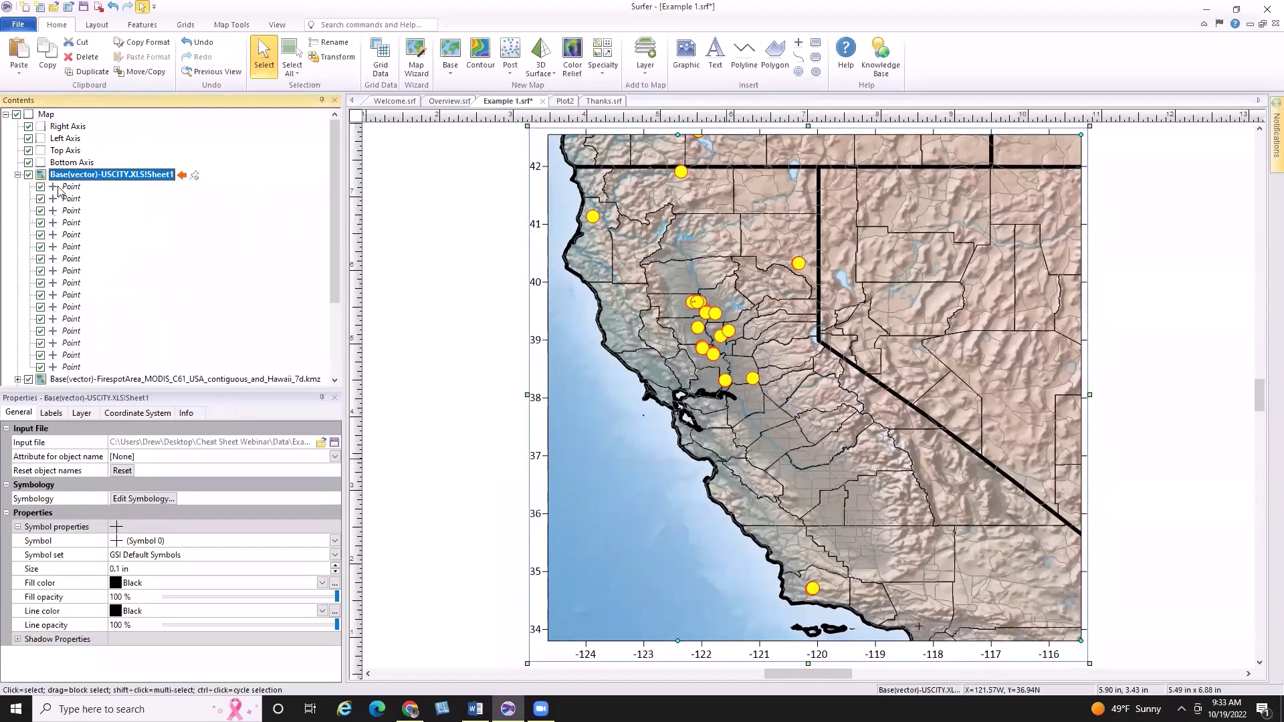
{"action": "left_click", "coordinate": [94, 175]}
{"action": "left_click", "coordinate": [18, 180]}
{"action": "left_click", "coordinate": [17, 174]}
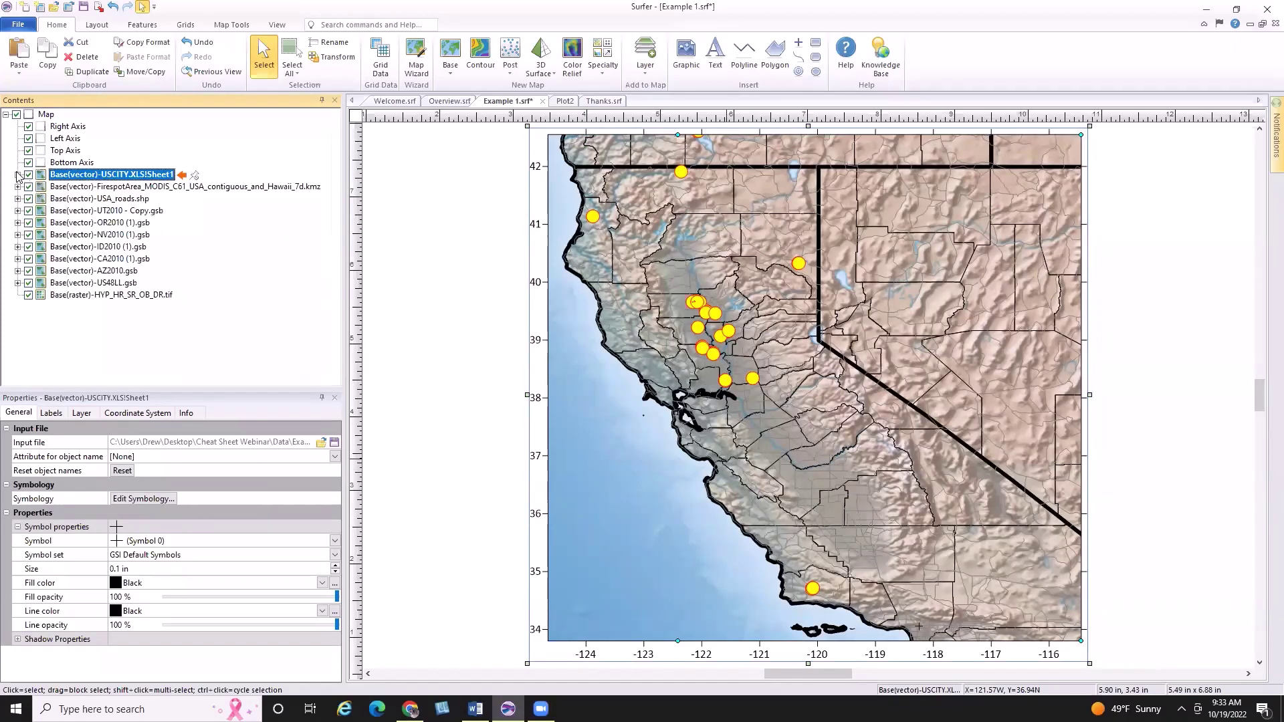
{"action": "left_click", "coordinate": [133, 541]}
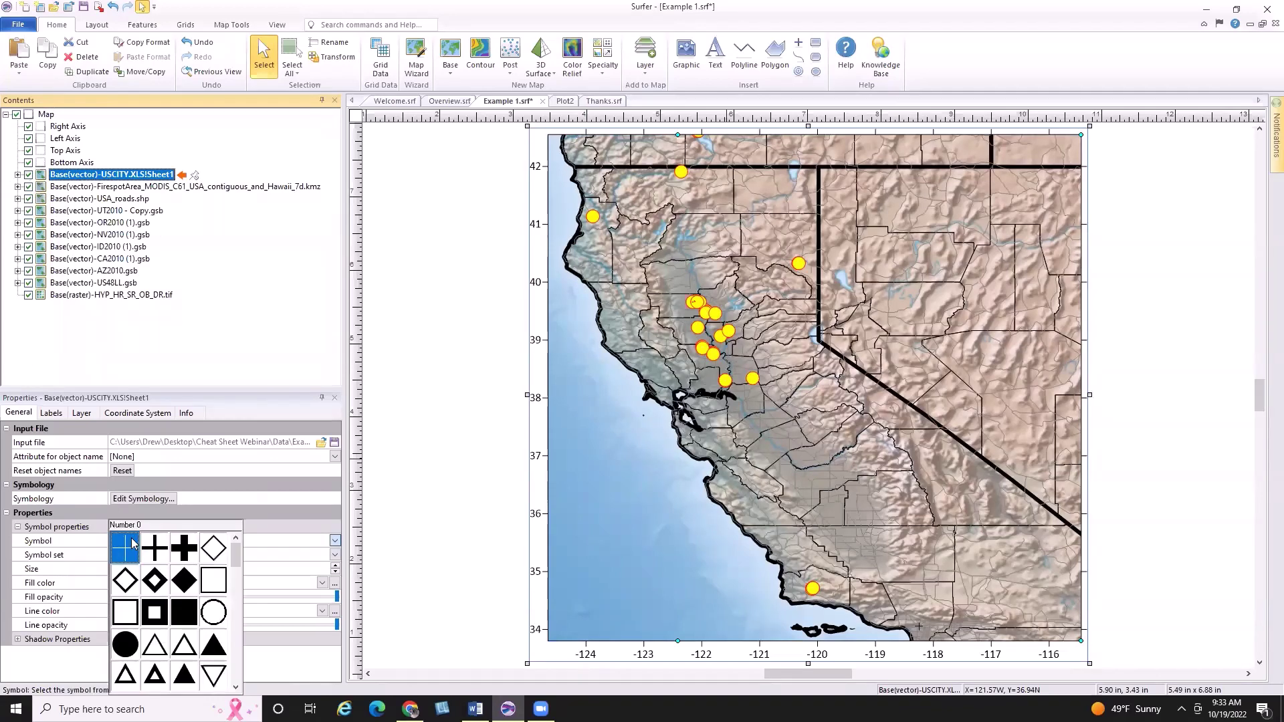
{"action": "left_click", "coordinate": [125, 644]}
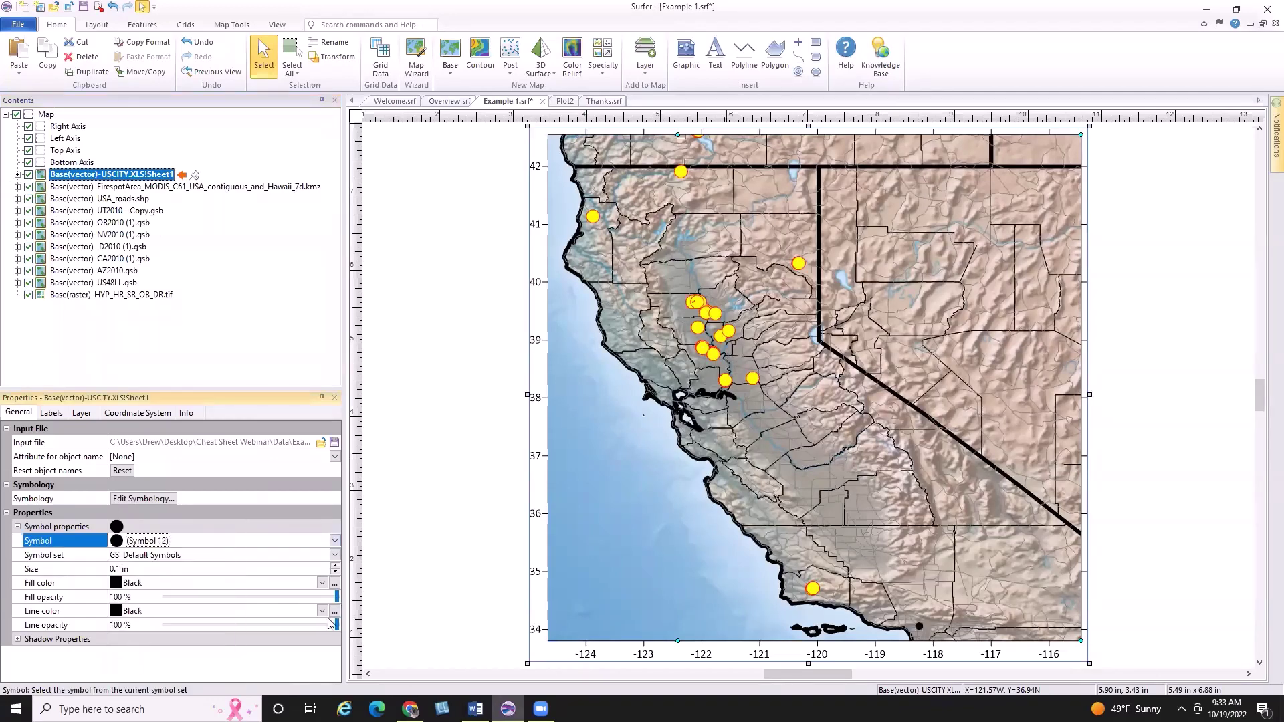
Step: Set the city symbols' size to 0.17 in and their fill color to White
{"action": "left_click", "coordinate": [335, 565]}
{"action": "left_click", "coordinate": [335, 564]}
{"action": "left_click", "coordinate": [335, 565]}
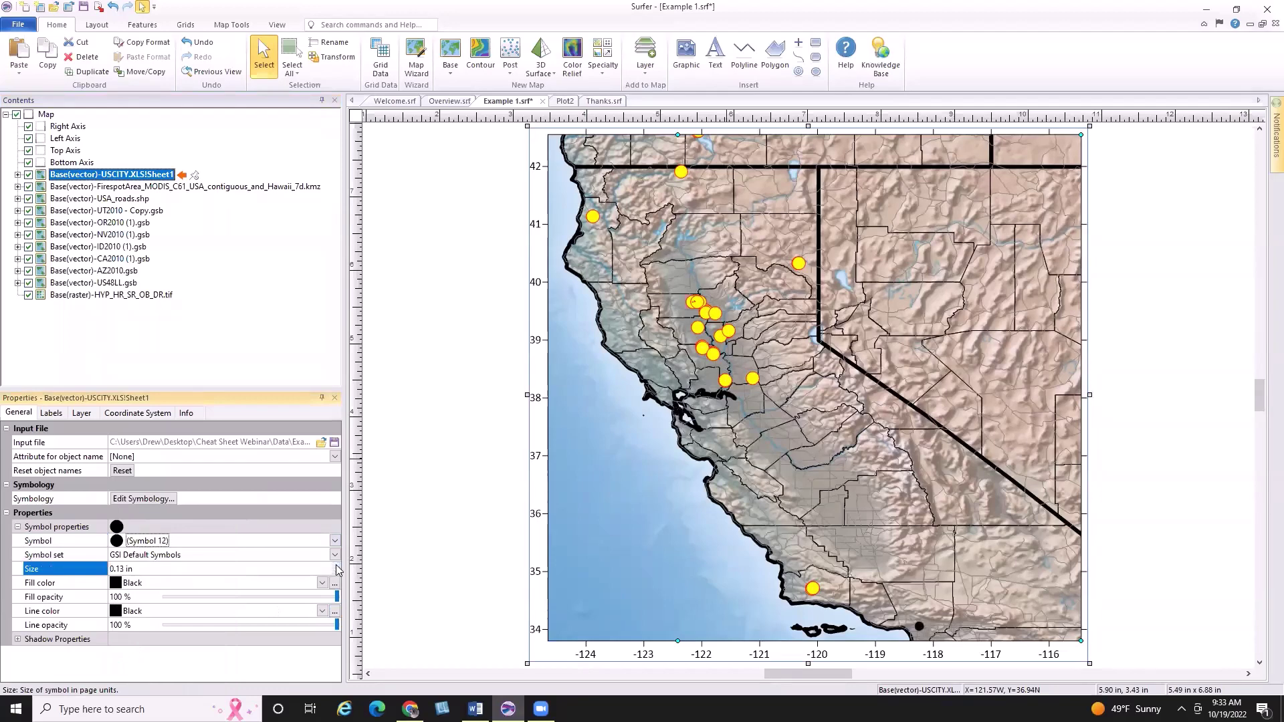
{"action": "left_click", "coordinate": [336, 565]}
{"action": "left_click", "coordinate": [336, 565]}
{"action": "left_click", "coordinate": [335, 565]}
{"action": "left_click", "coordinate": [335, 565]}
{"action": "left_click", "coordinate": [115, 583]}
{"action": "left_click", "coordinate": [115, 583]}
{"action": "left_click", "coordinate": [138, 595]}
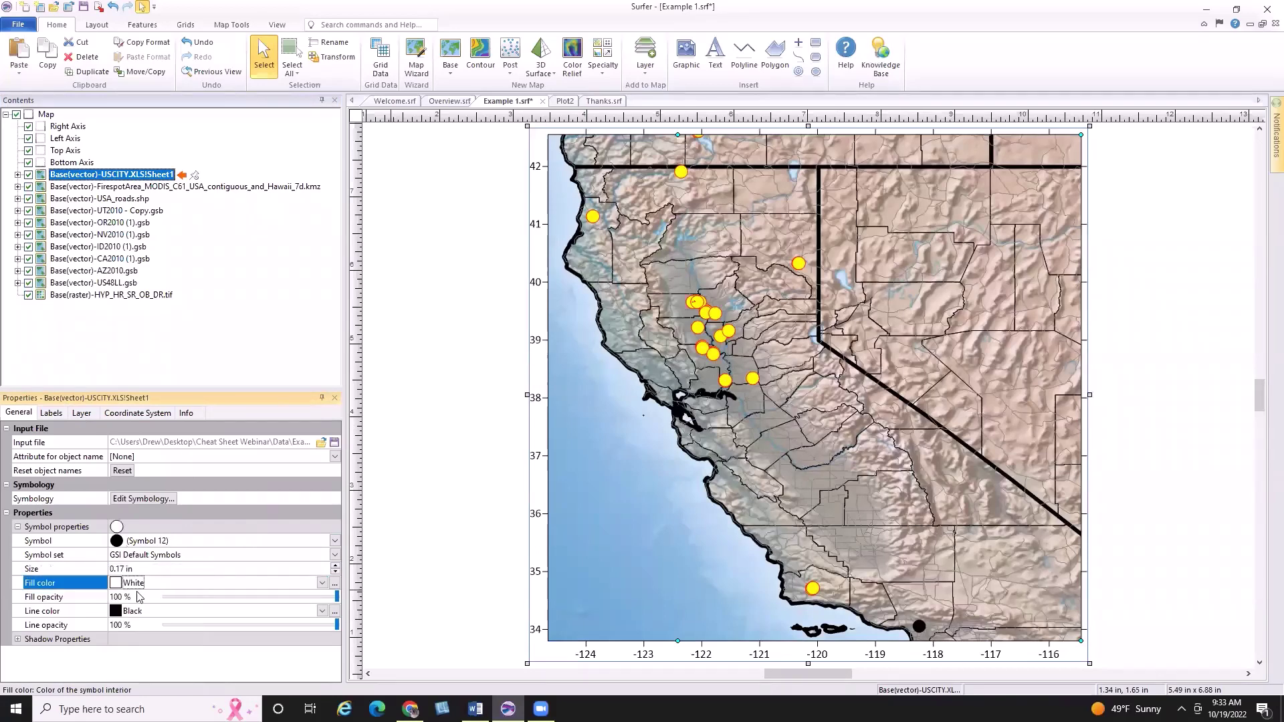
Step: Label the city points from the Cities attribute in White text at 20 points
{"action": "left_click", "coordinate": [48, 415]}
{"action": "left_click", "coordinate": [171, 442]}
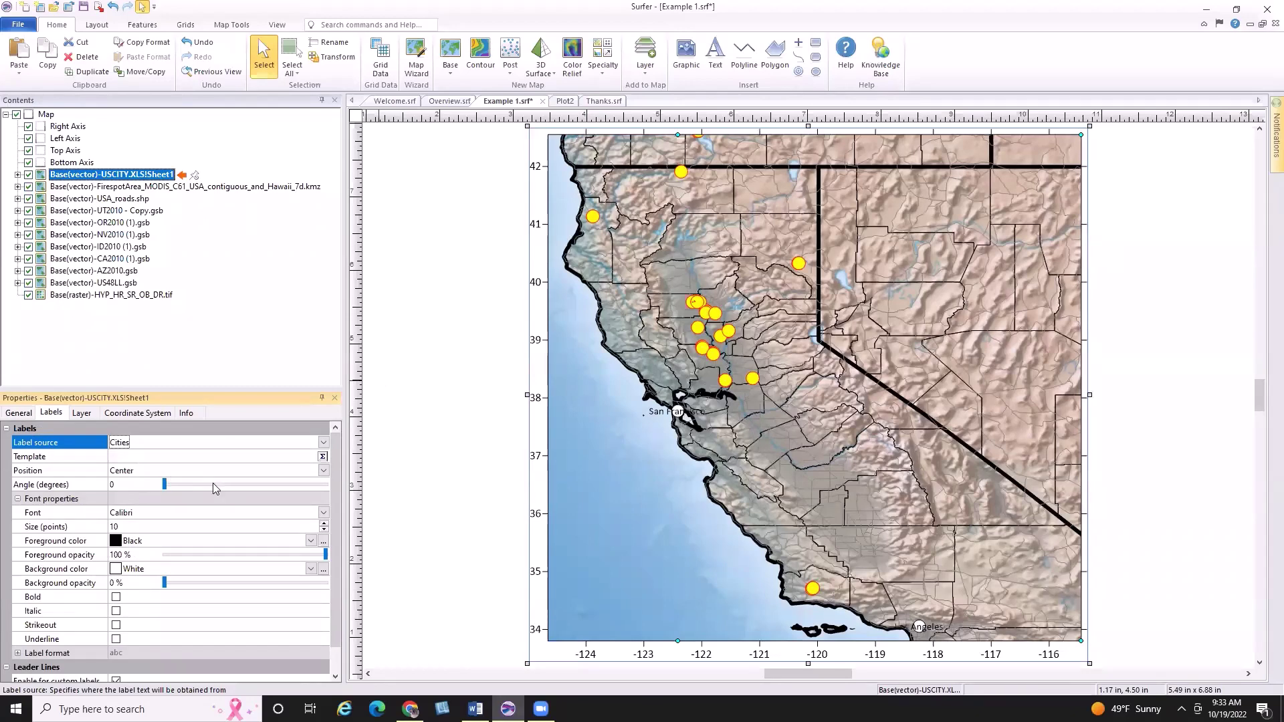
{"action": "left_click", "coordinate": [122, 543]}
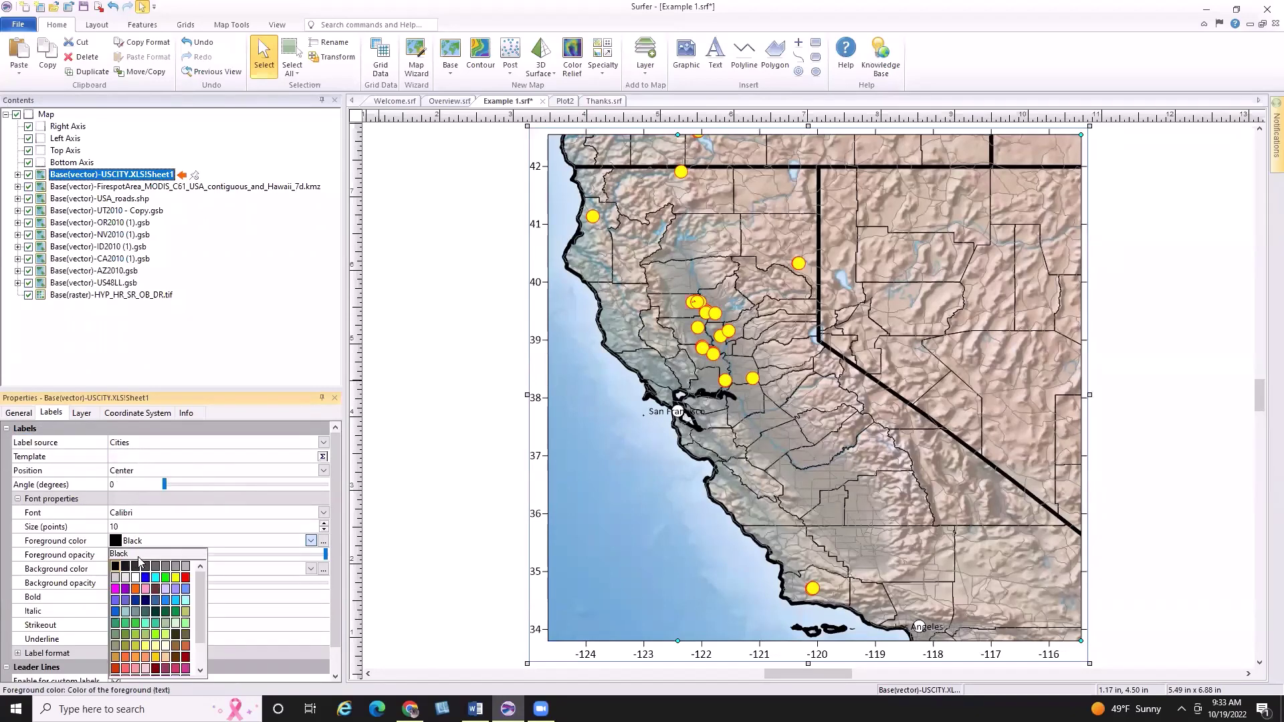
{"action": "left_click", "coordinate": [136, 577]}
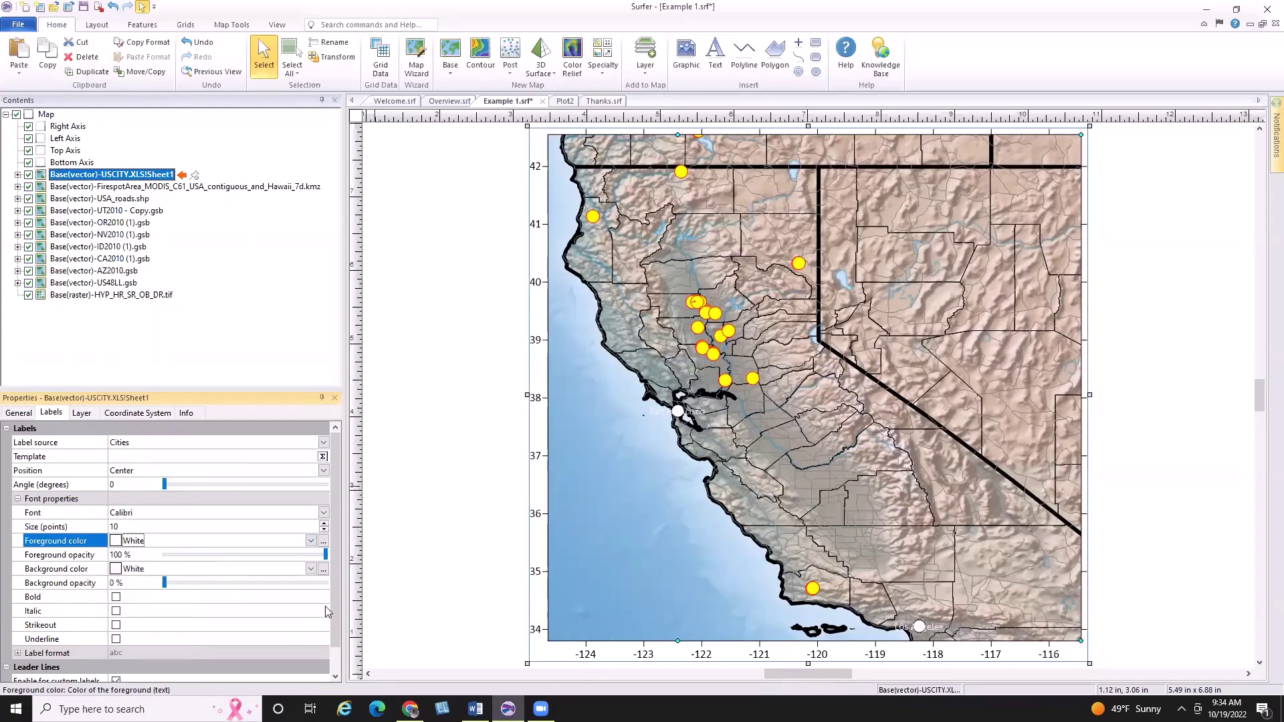
{"action": "left_click", "coordinate": [325, 524]}
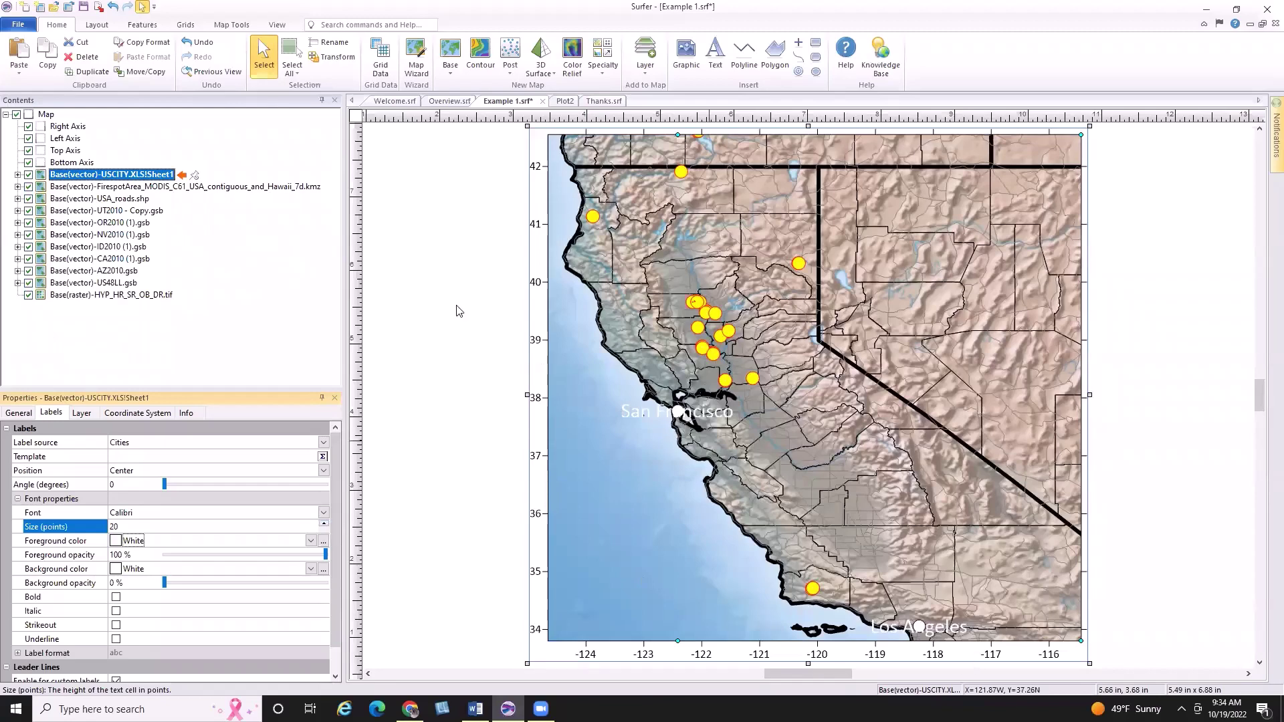
Step: Add an empty base layer to the map
{"action": "left_click", "coordinate": [45, 115]}
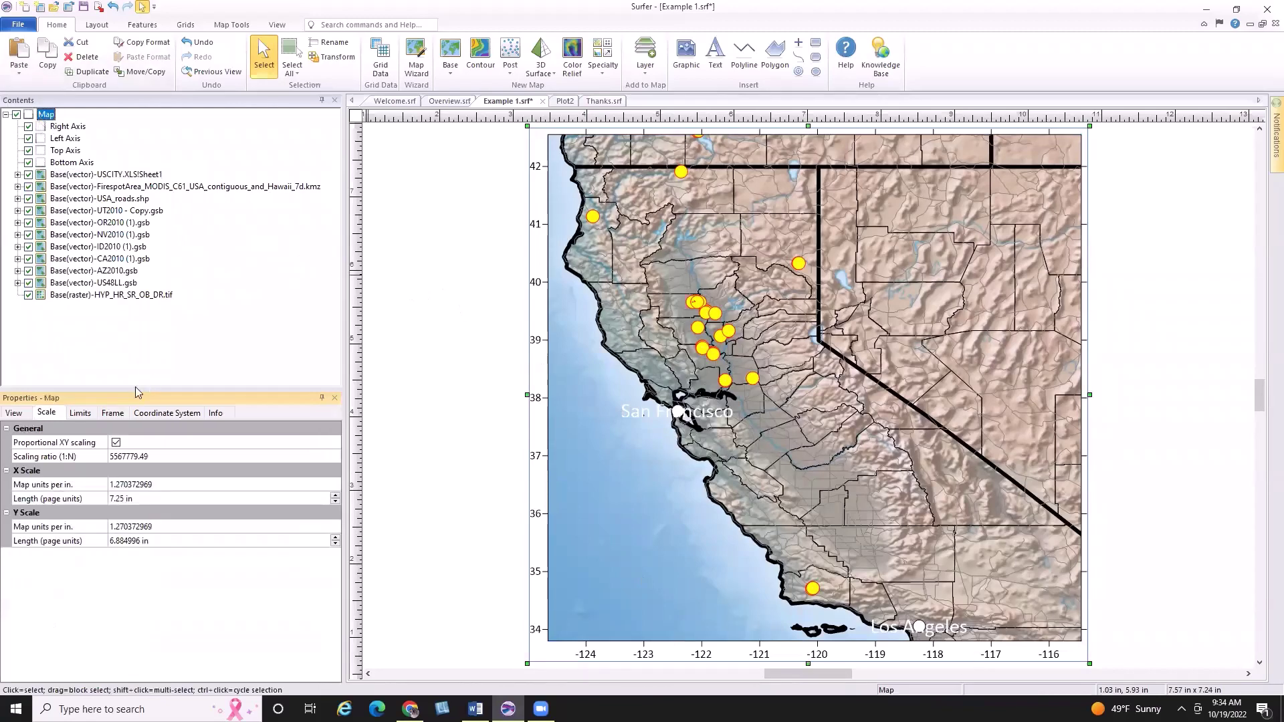
{"action": "right_click", "coordinate": [51, 115]}
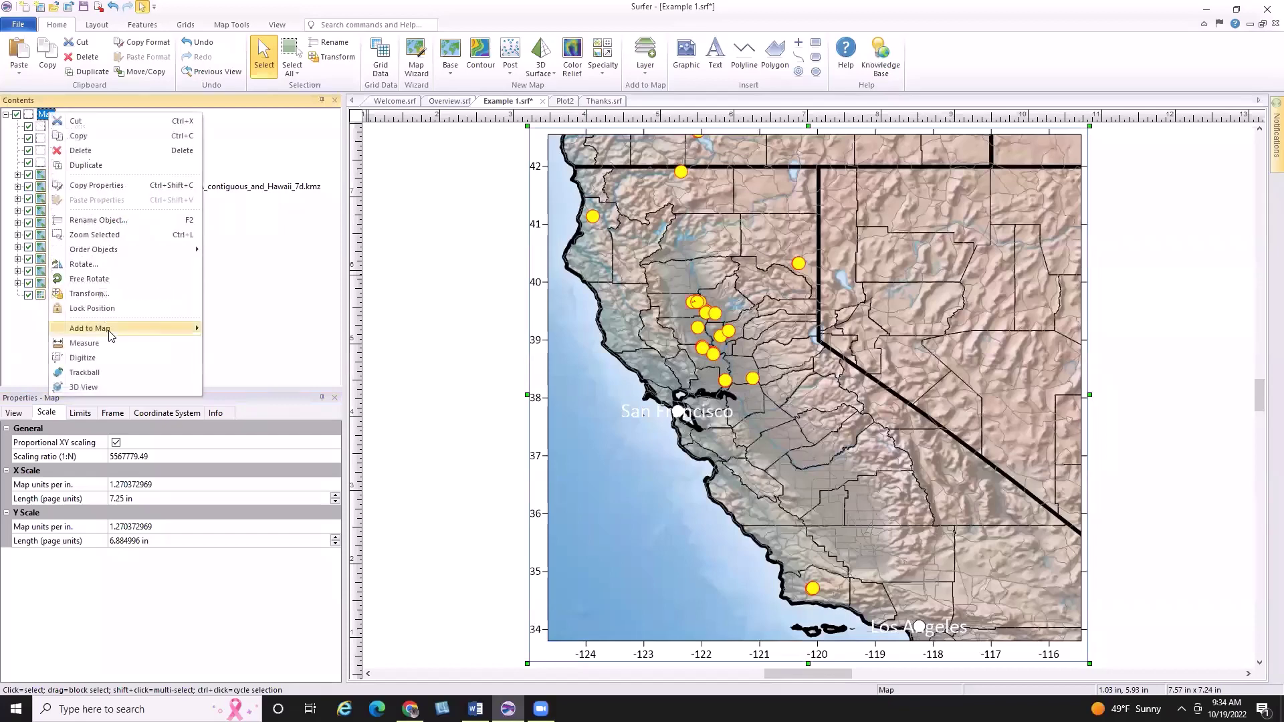
{"action": "mouse_move", "coordinate": [111, 335]}
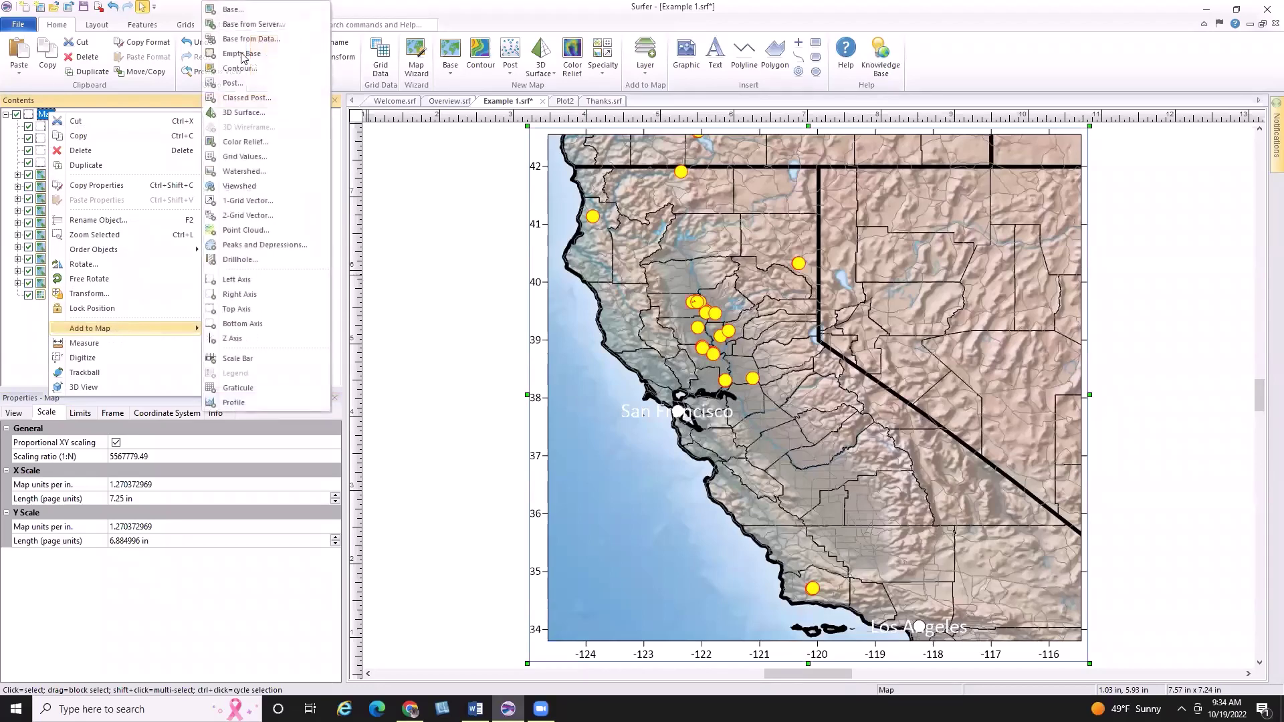
{"action": "left_click", "coordinate": [422, 341]}
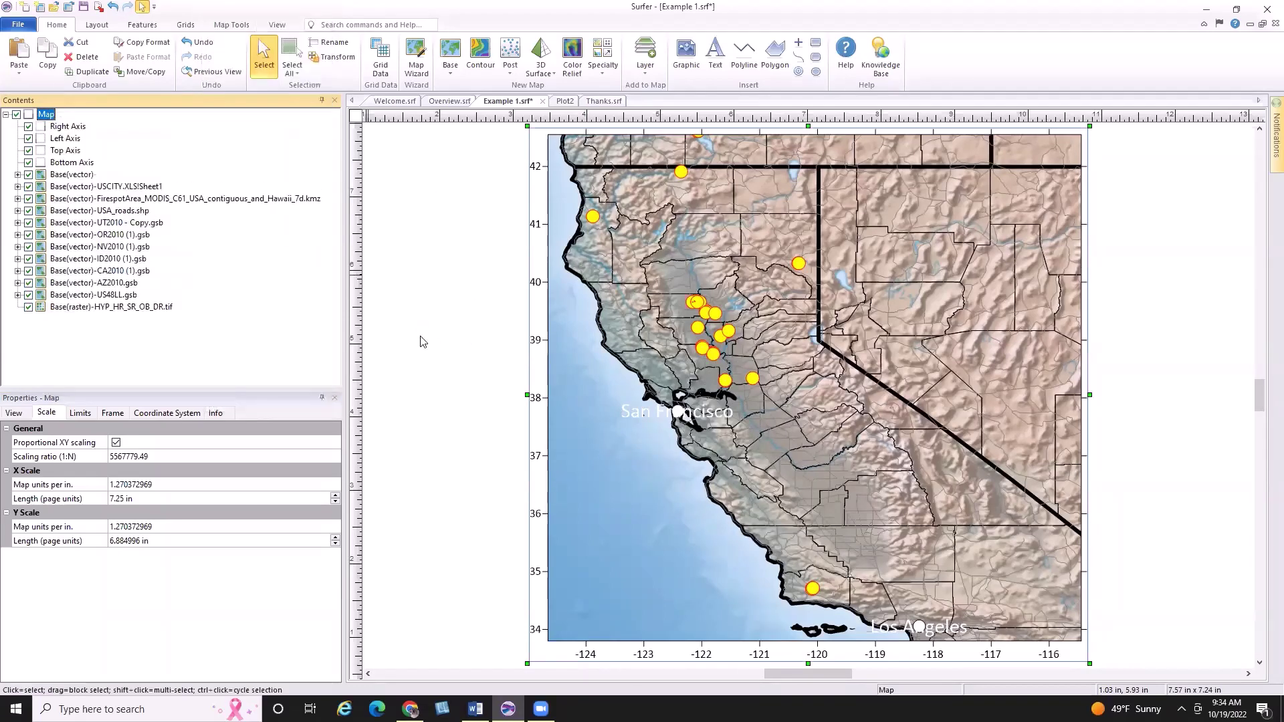
Step: Draw a point in the empty base layer near California's central coast, northwest of the southernmost fire spot
{"action": "left_click", "coordinate": [70, 176]}
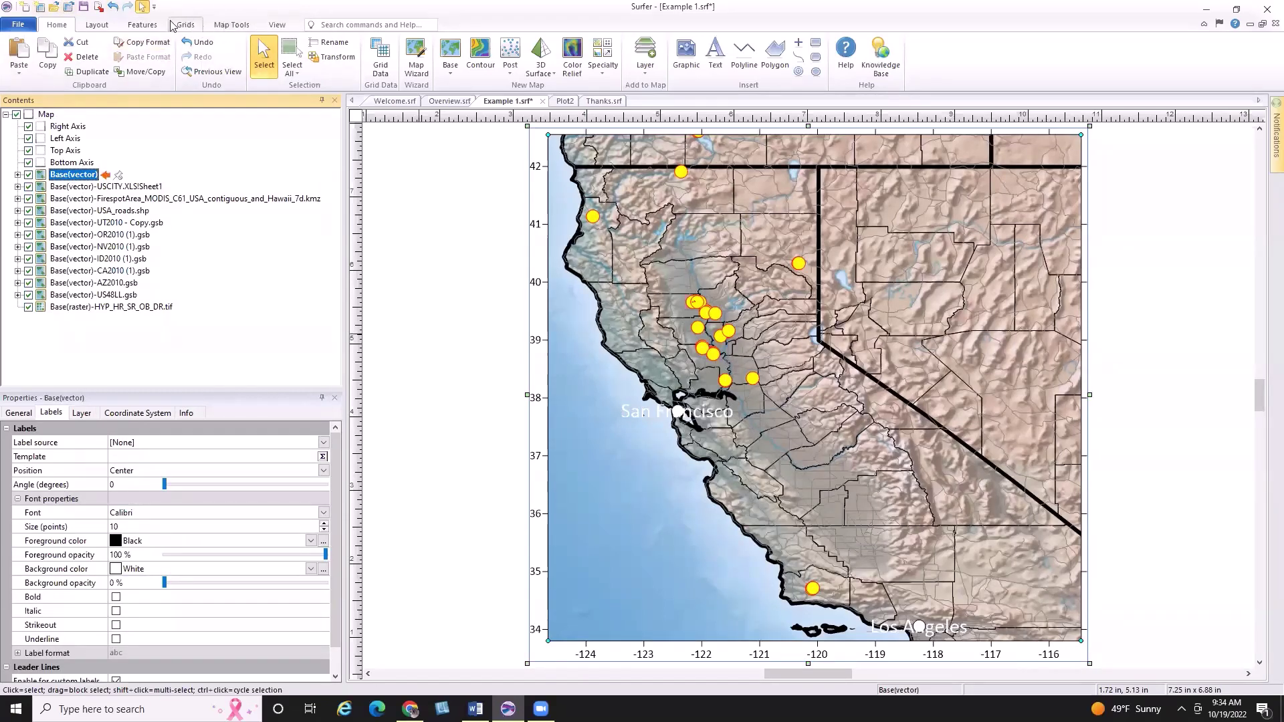
{"action": "left_click", "coordinate": [143, 25]}
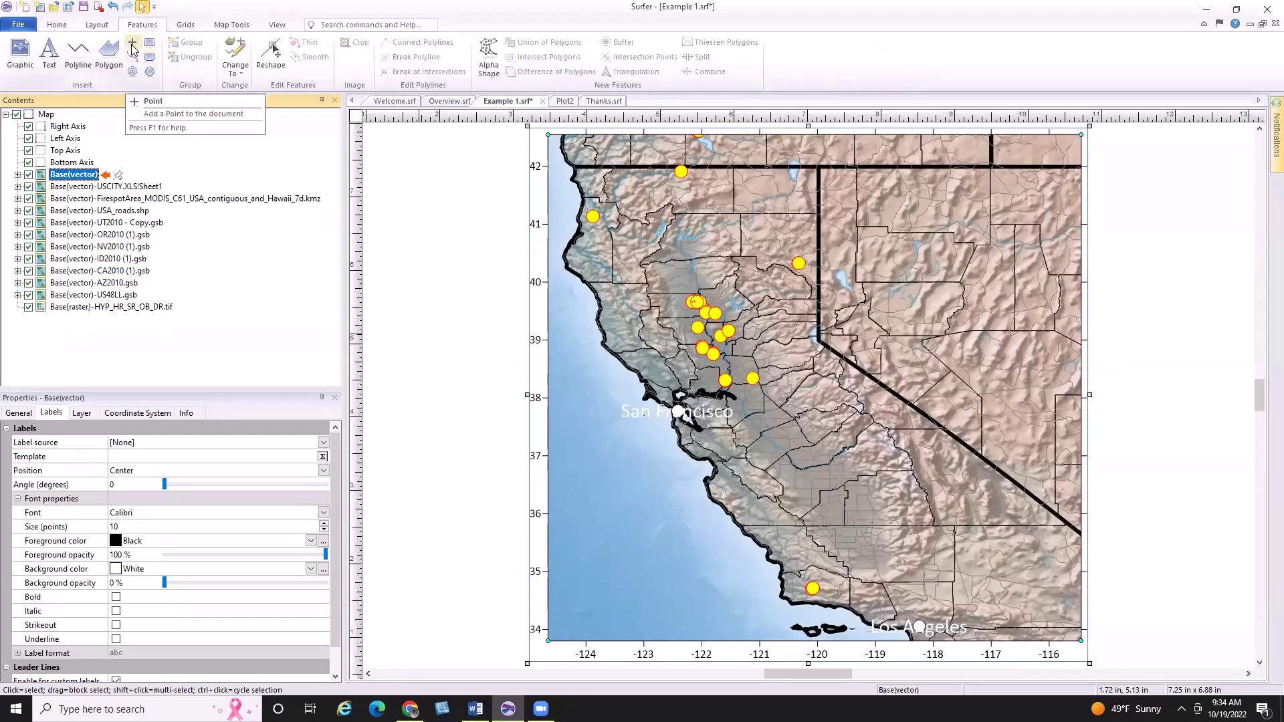
{"action": "left_click", "coordinate": [132, 42]}
{"action": "left_click", "coordinate": [773, 535]}
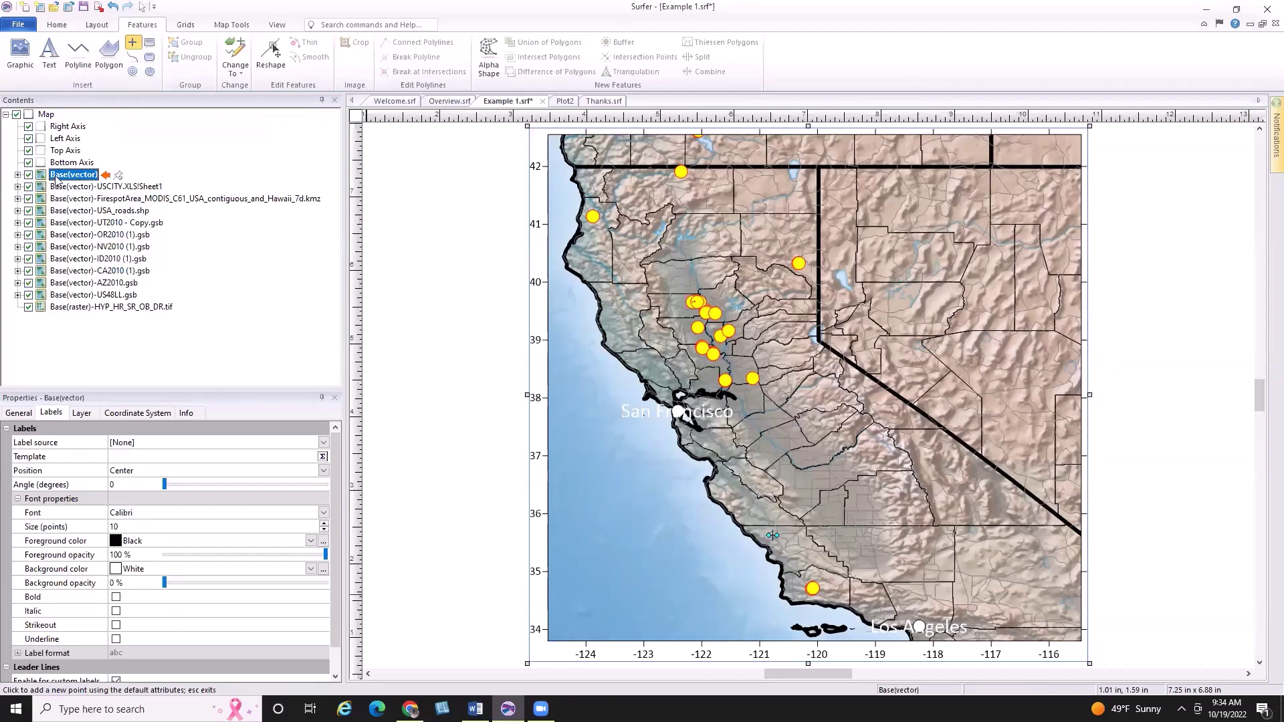
Step: Give the empty base layer's point a filled circle symbol (Symbol 12) with White fill, and finish adding points
{"action": "left_click", "coordinate": [19, 413]}
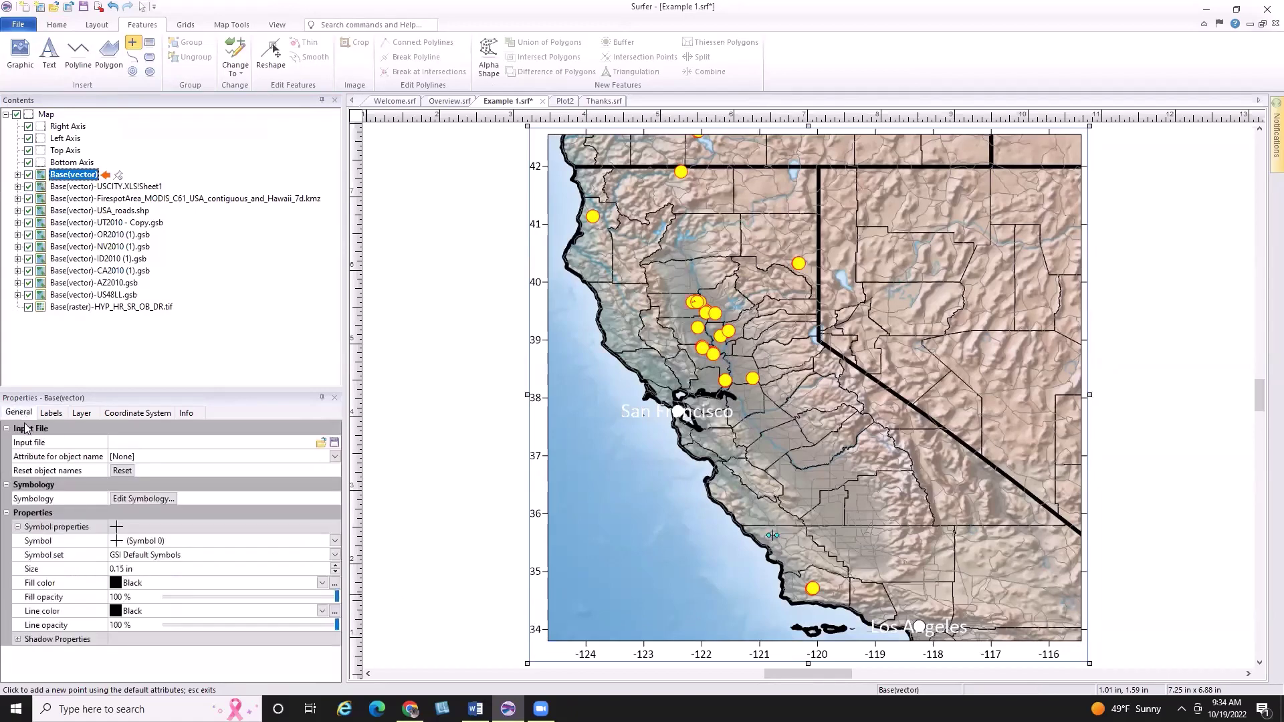
{"action": "left_click", "coordinate": [119, 543]}
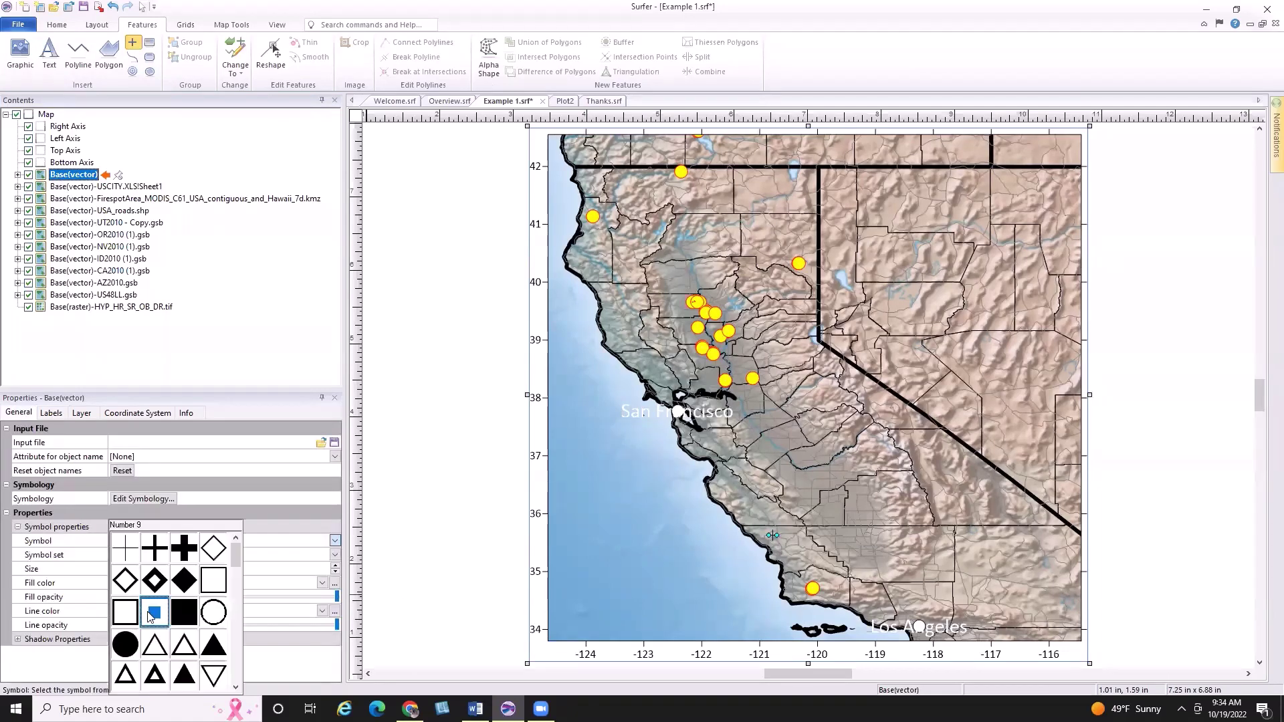
{"action": "left_click", "coordinate": [127, 652]}
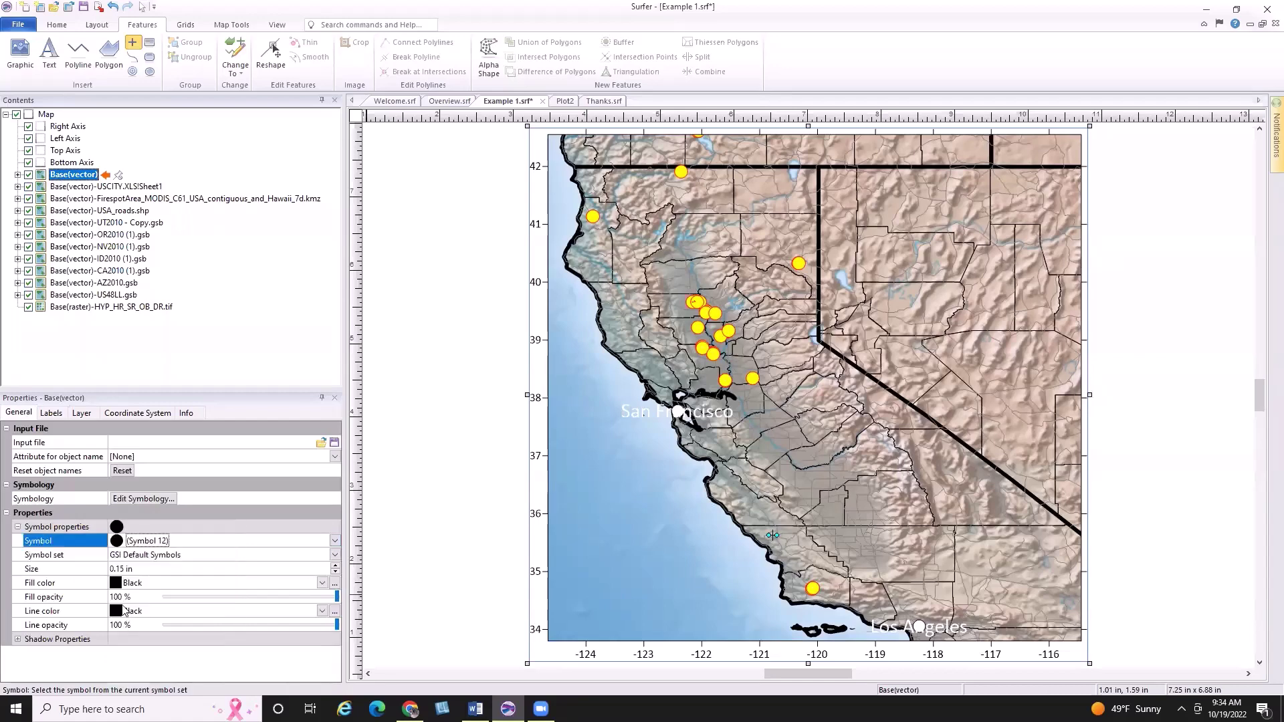
{"action": "left_click", "coordinate": [117, 583]}
{"action": "left_click", "coordinate": [134, 594]}
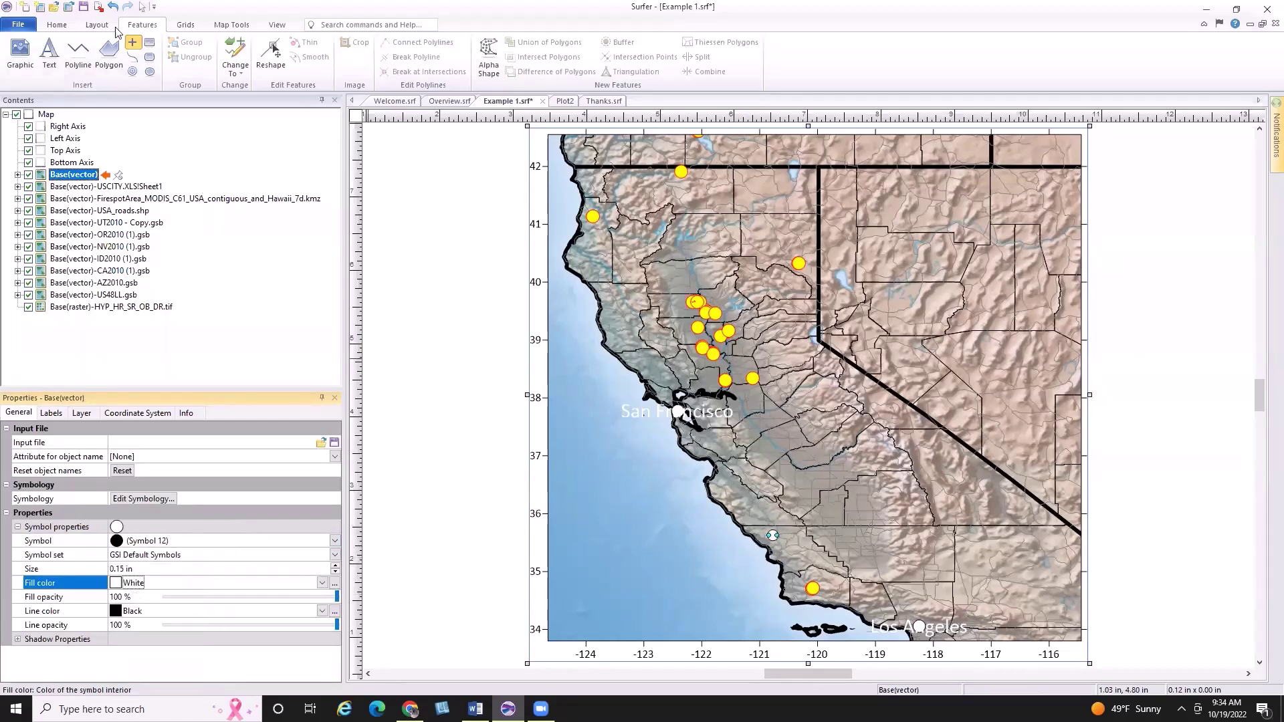
{"action": "left_click", "coordinate": [143, 9]}
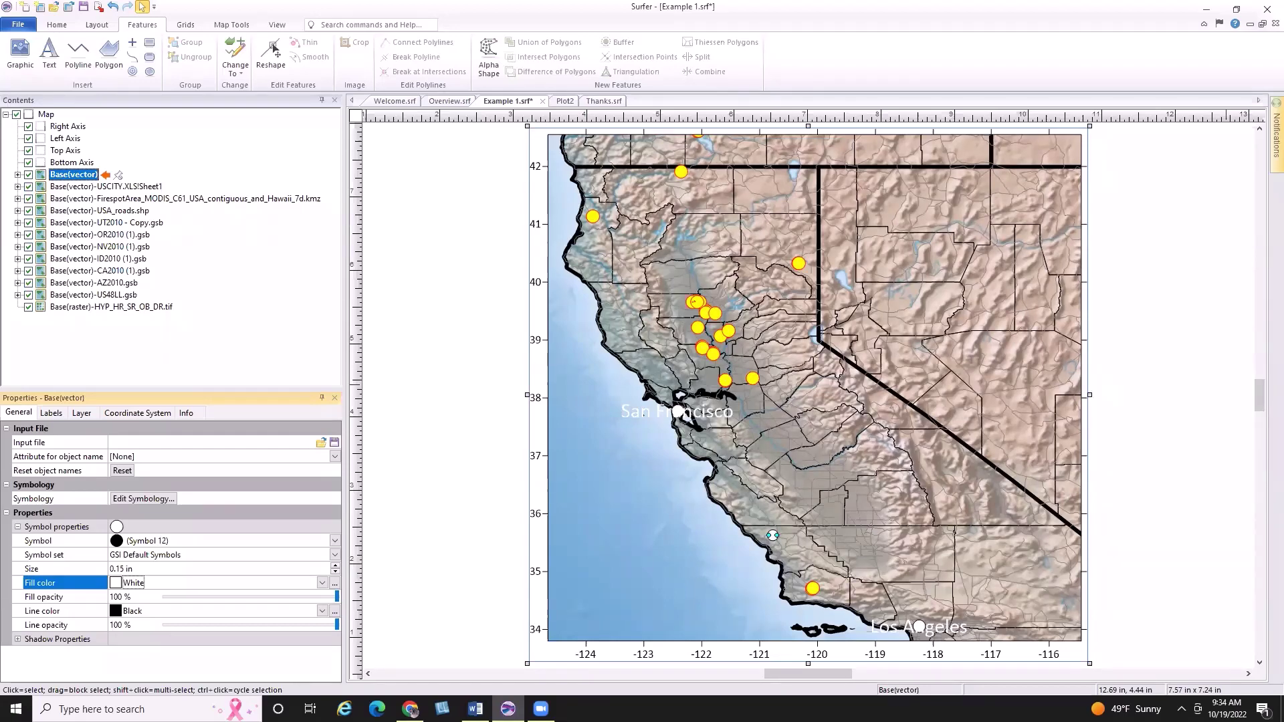
Step: Bring up the blank Plot2 document, switch to Chrome and launch the Data Download Application from the USGS National Map page
{"action": "left_click", "coordinate": [565, 101]}
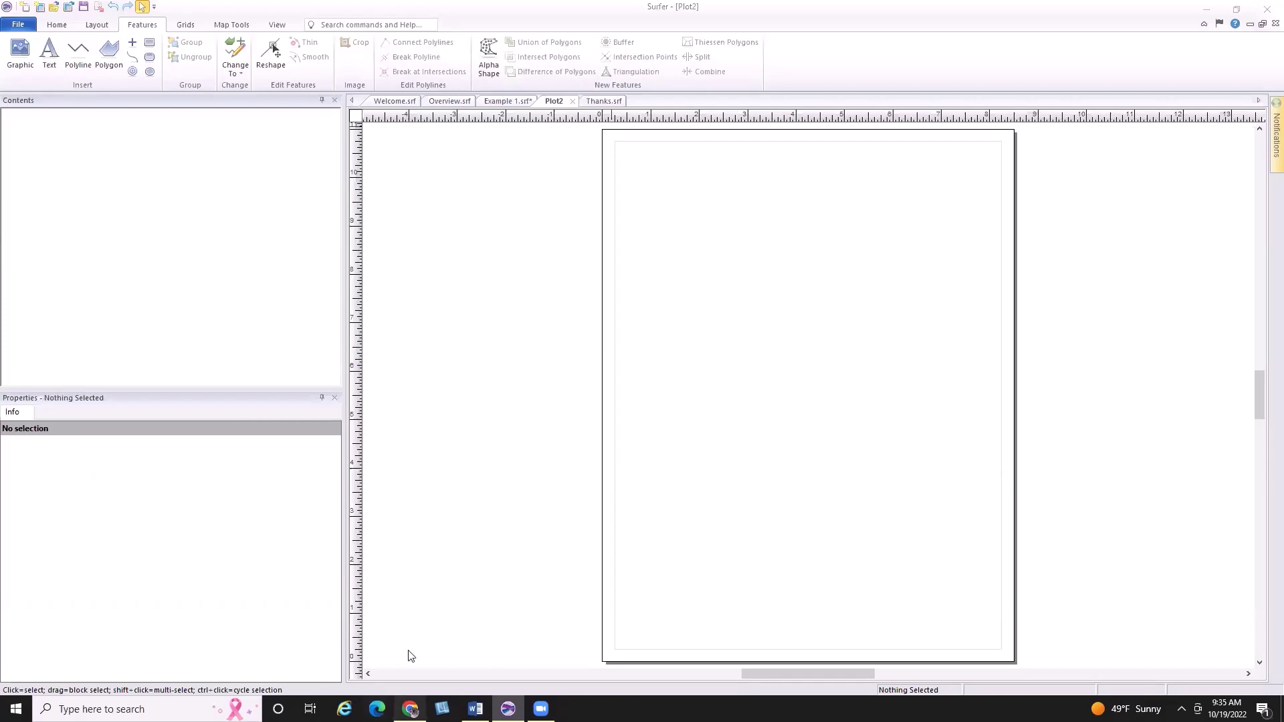
{"action": "left_click", "coordinate": [410, 709]}
{"action": "left_click", "coordinate": [728, 13]}
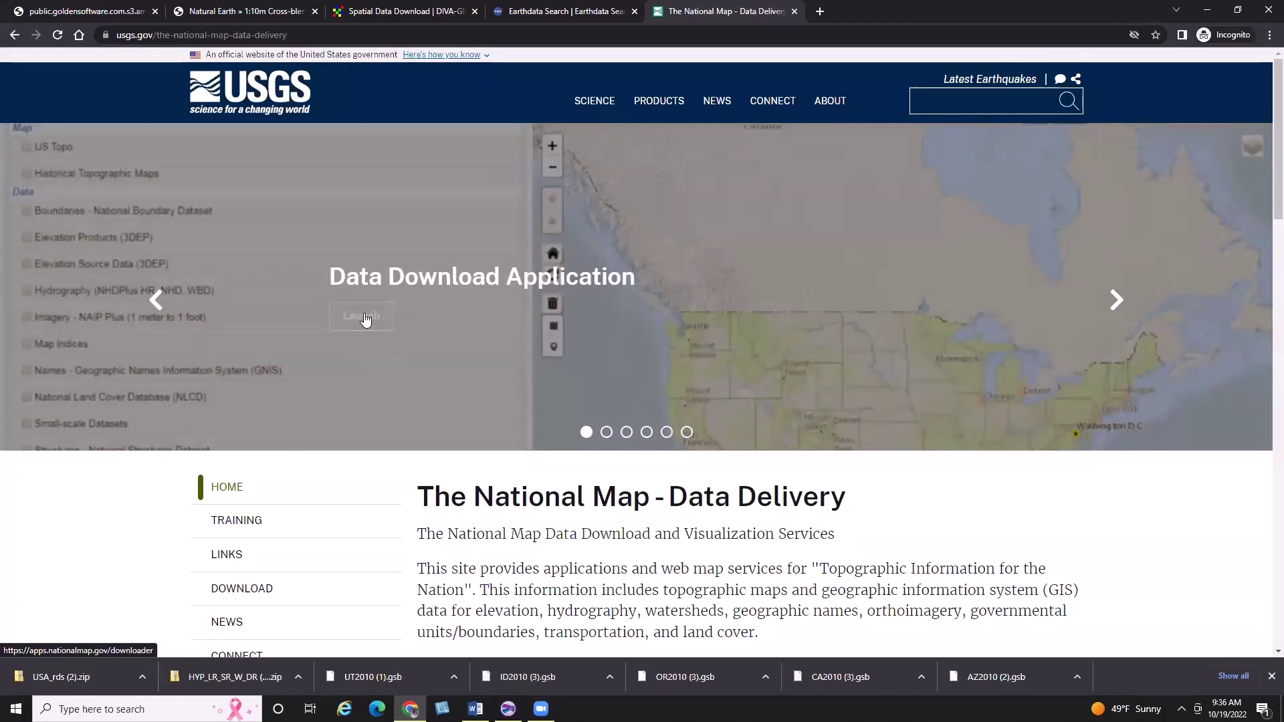
{"action": "left_click", "coordinate": [365, 319]}
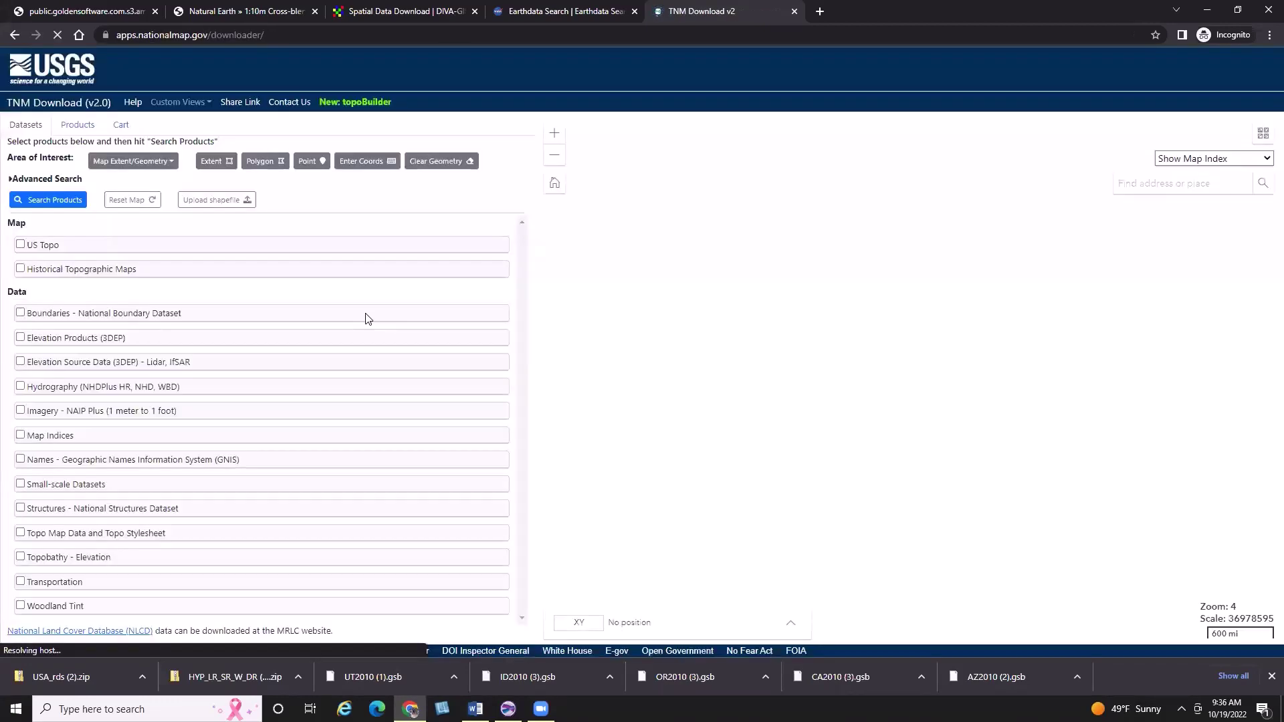
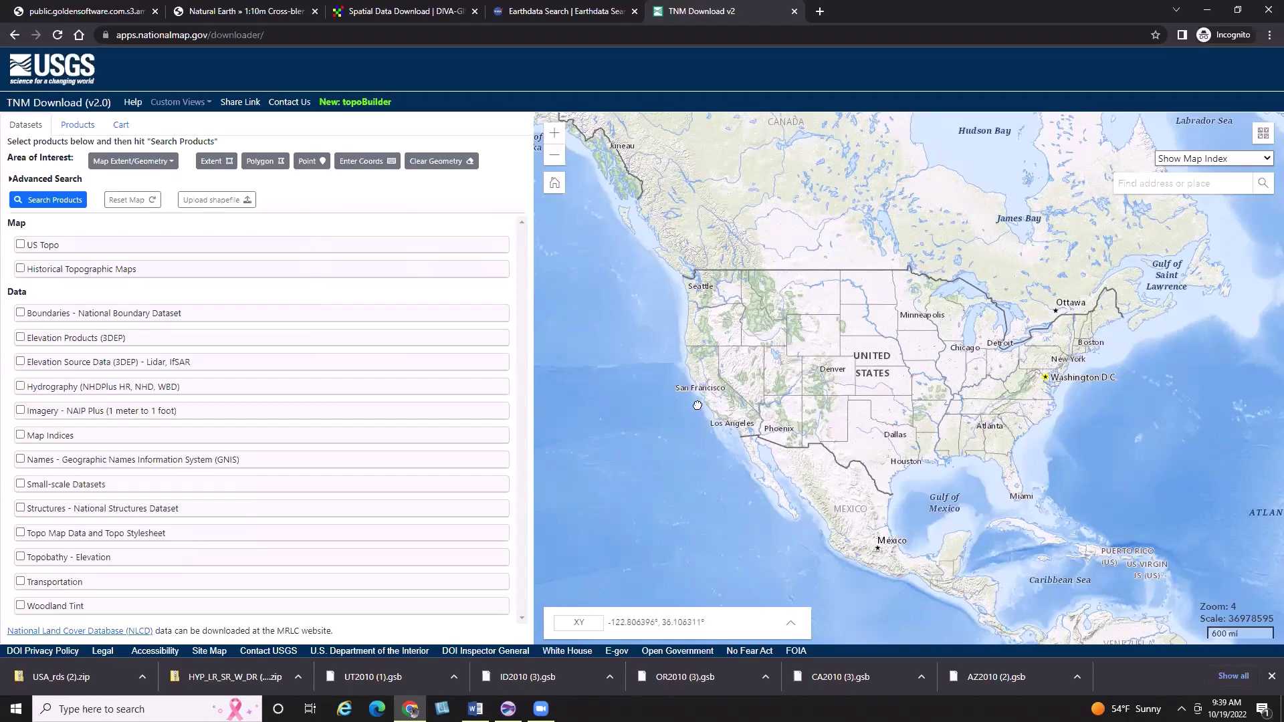
Step: Locate the foothills around Morrison, Colorado, west of Denver, on the download map
{"action": "scroll", "coordinate": [698, 406], "scroll_direction": "up", "scroll_amount": 1}
{"action": "scroll", "coordinate": [698, 406], "scroll_direction": "up", "scroll_amount": 1}
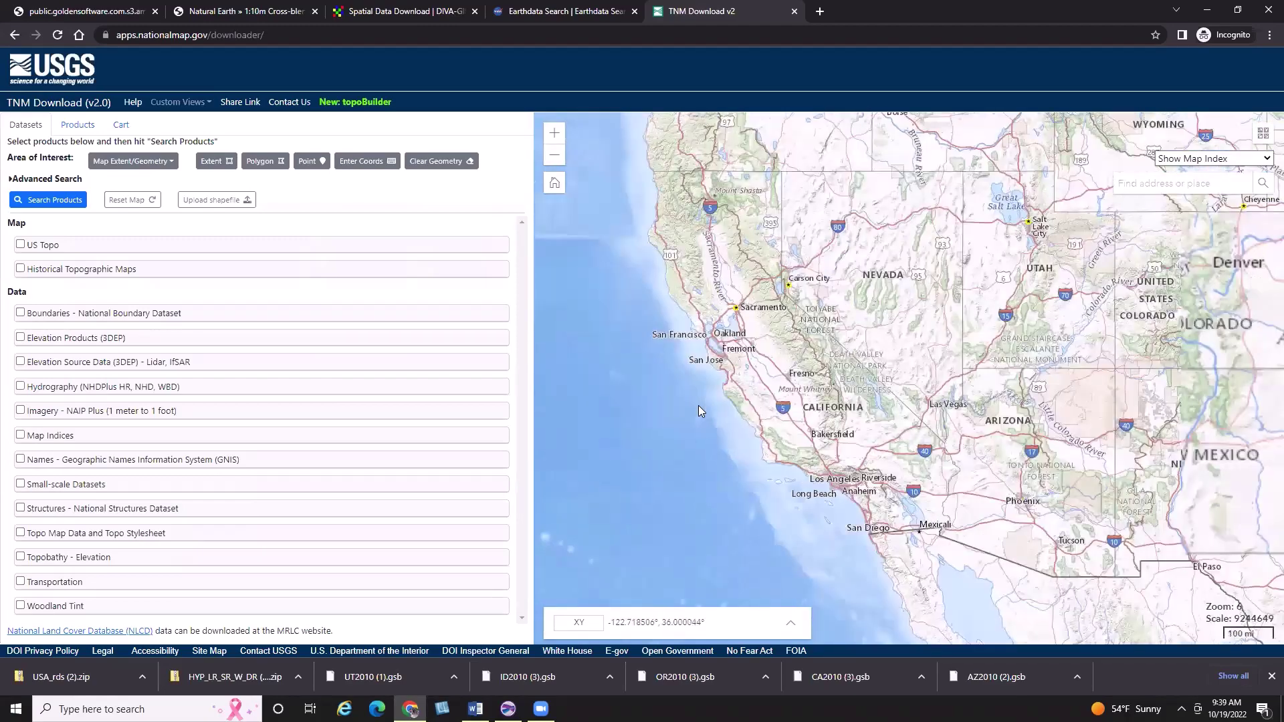
{"action": "left_click_drag", "start_coordinate": [1215, 288], "coordinate": [832, 315]}
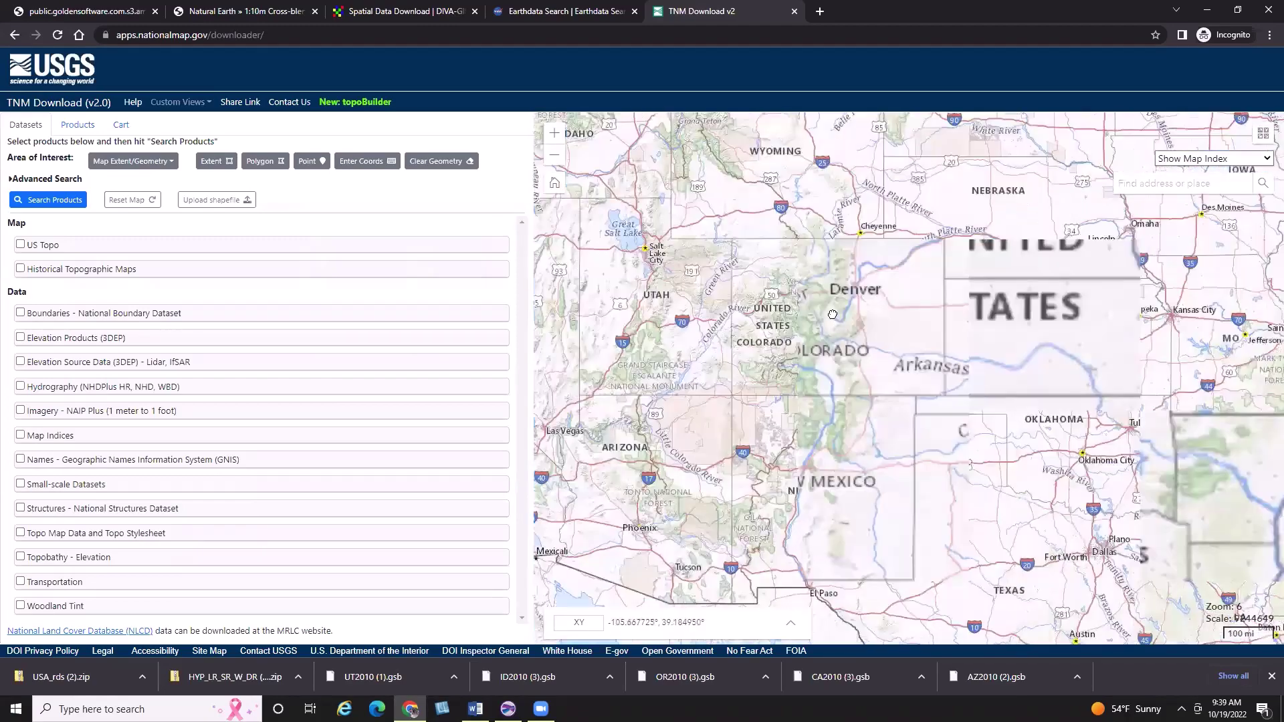
{"action": "scroll", "coordinate": [832, 314], "scroll_direction": "up", "scroll_amount": 2}
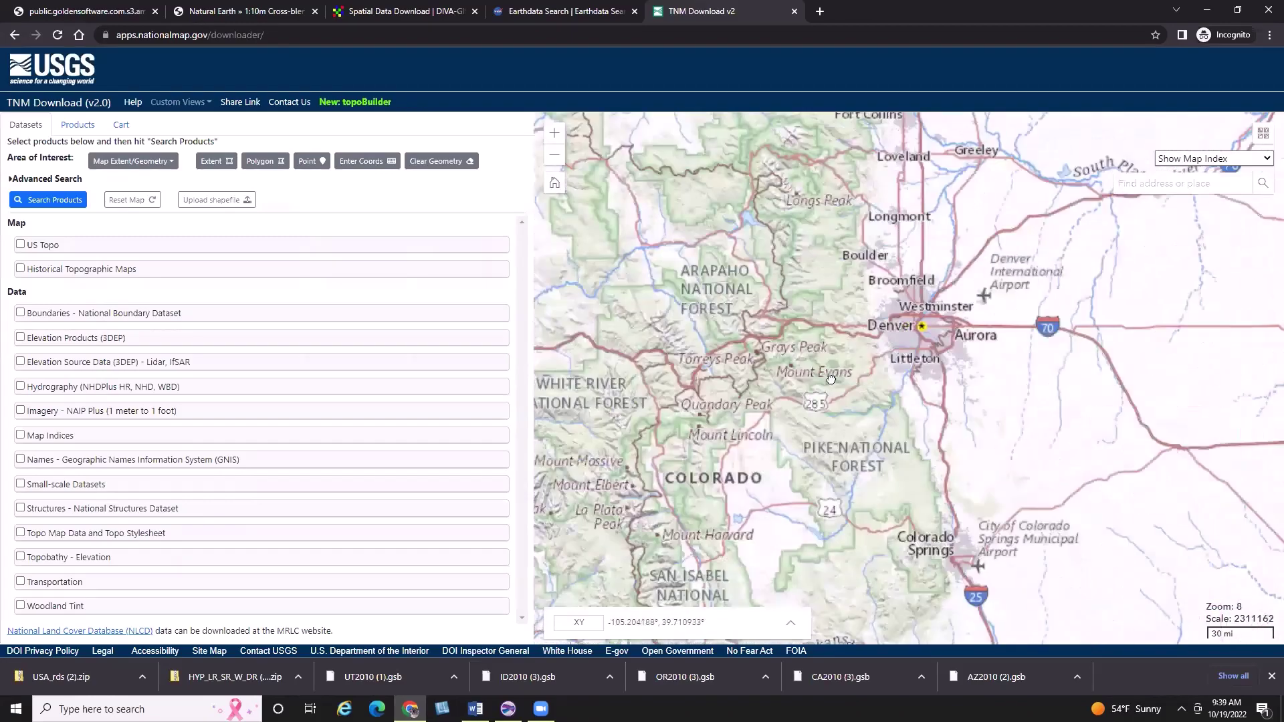
{"action": "scroll", "coordinate": [856, 383], "scroll_direction": "up", "scroll_amount": 2}
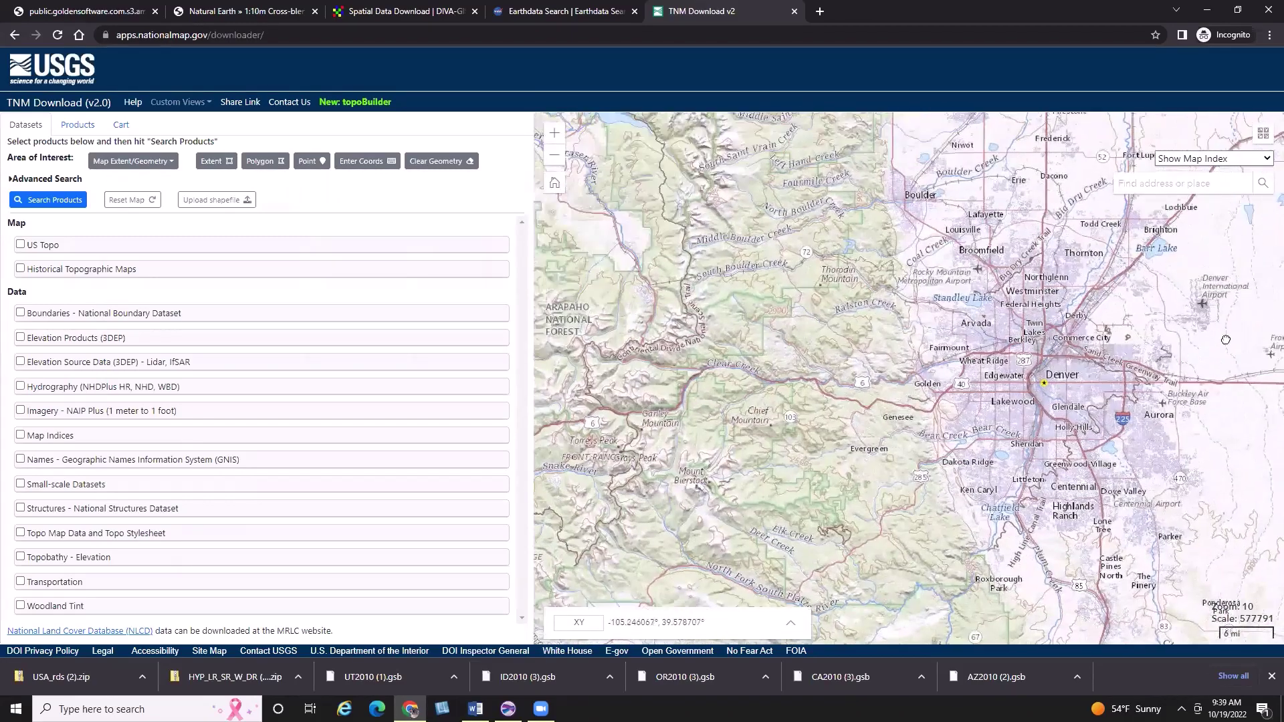
{"action": "scroll", "coordinate": [915, 478], "scroll_direction": "up", "scroll_amount": 1}
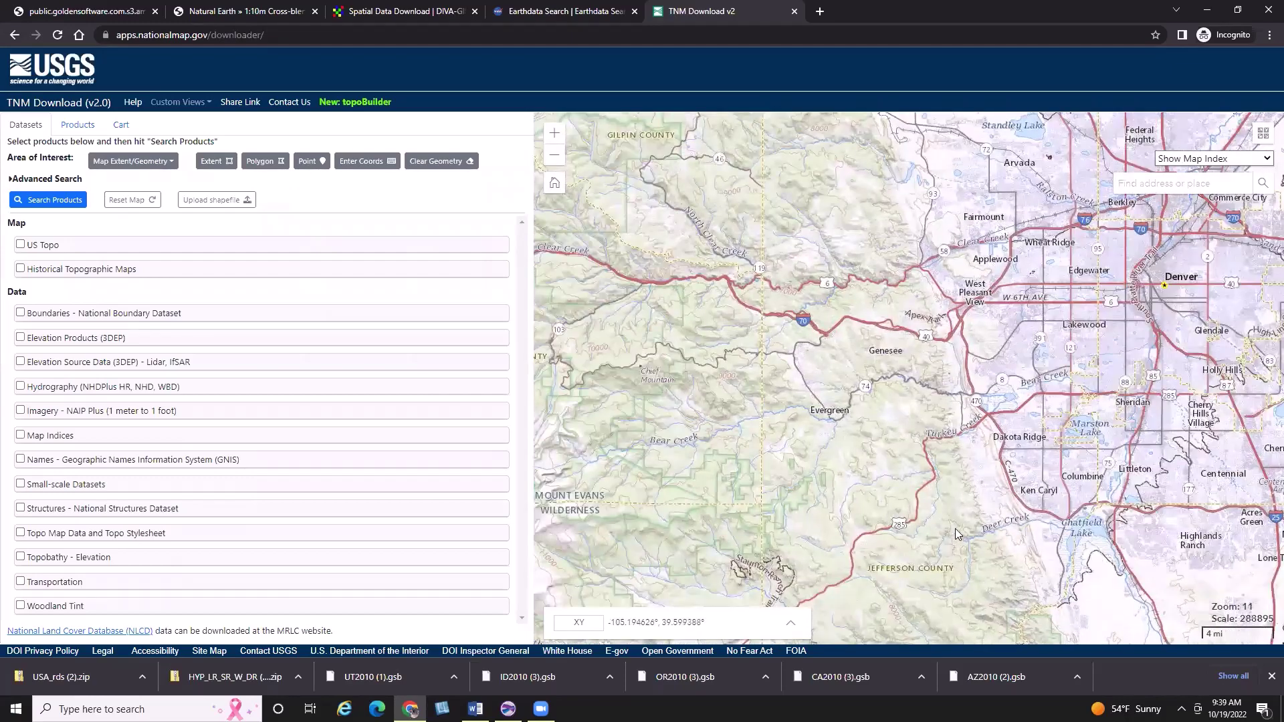
{"action": "scroll", "coordinate": [927, 397], "scroll_direction": "up", "scroll_amount": 1}
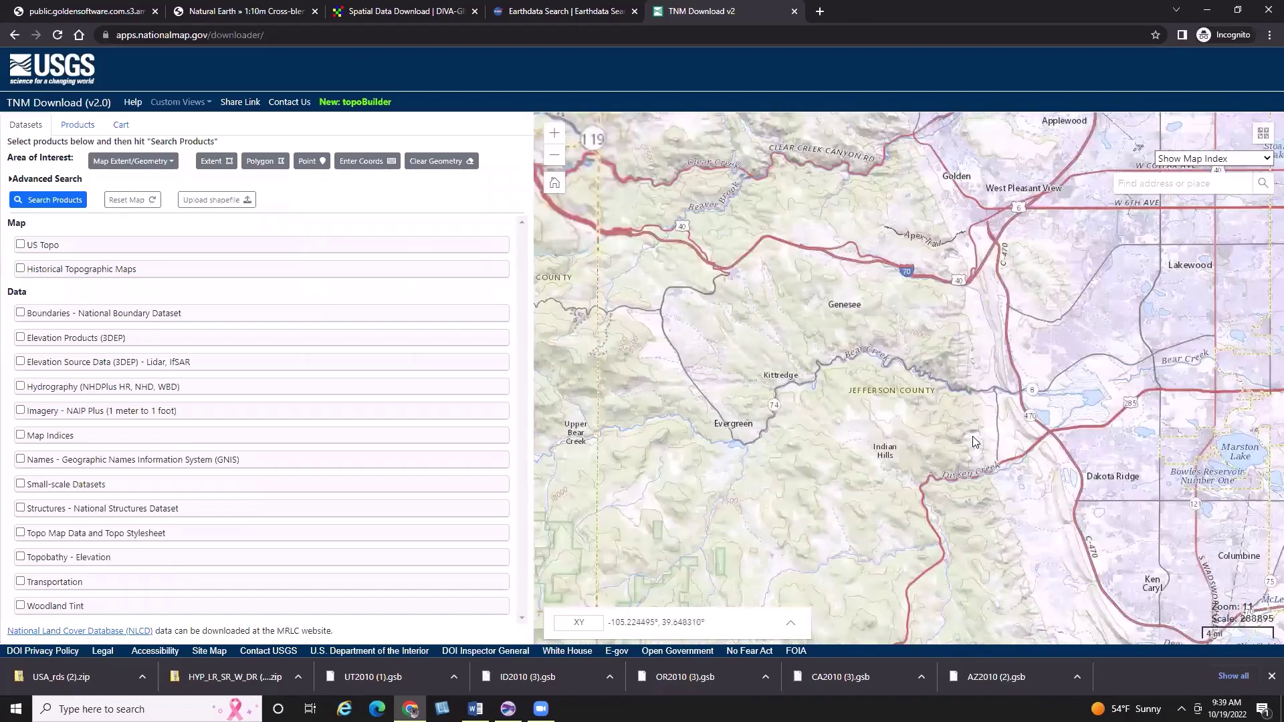
{"action": "scroll", "coordinate": [974, 441], "scroll_direction": "up", "scroll_amount": 2}
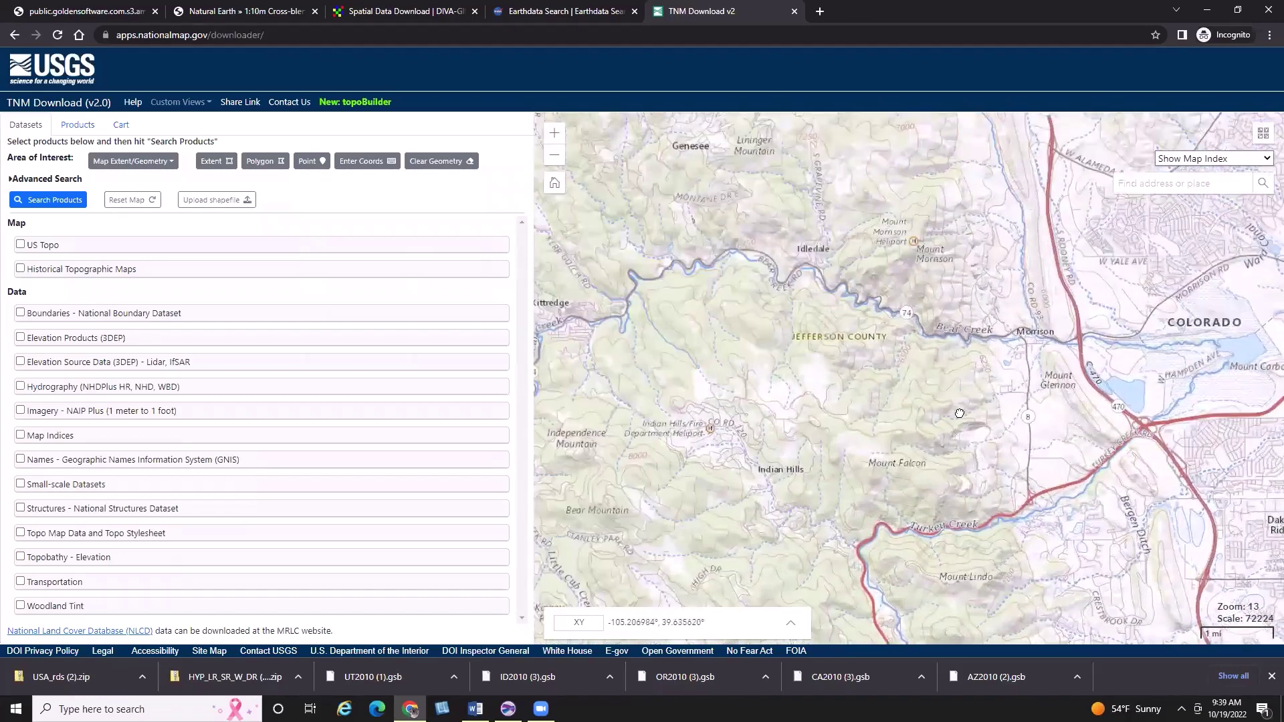
{"action": "left_click_drag", "start_coordinate": [959, 413], "coordinate": [939, 605]}
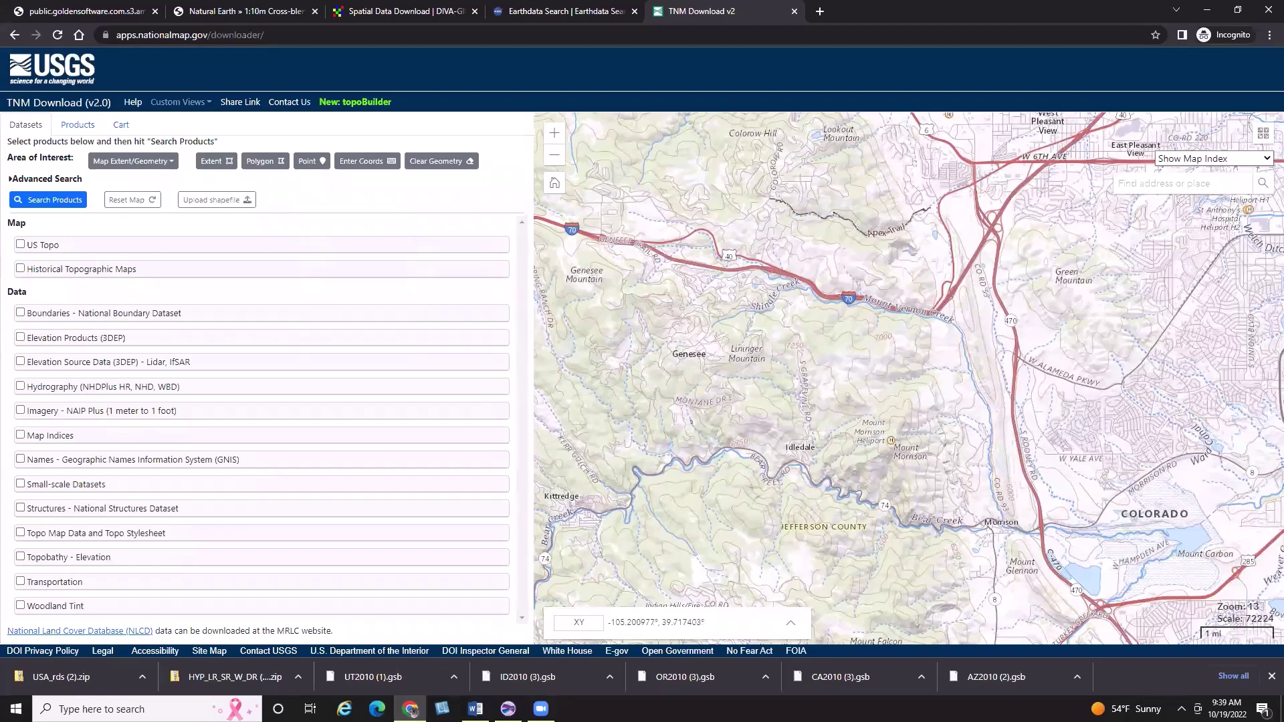
Step: Select the Elevation Products (3DEP) dataset and include the 1 meter DEM along with the current 1/3 arc-second DEM
{"action": "left_click", "coordinate": [20, 337]}
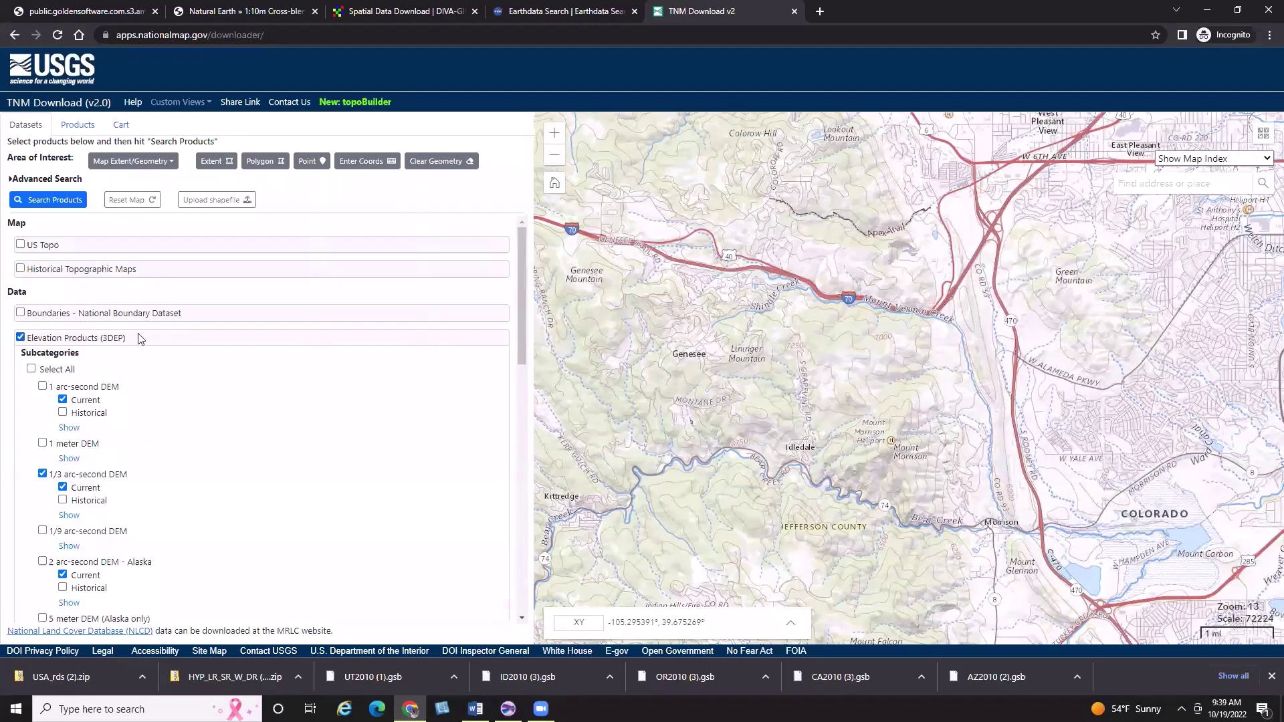
{"action": "left_click_drag", "start_coordinate": [524, 327], "coordinate": [526, 413]}
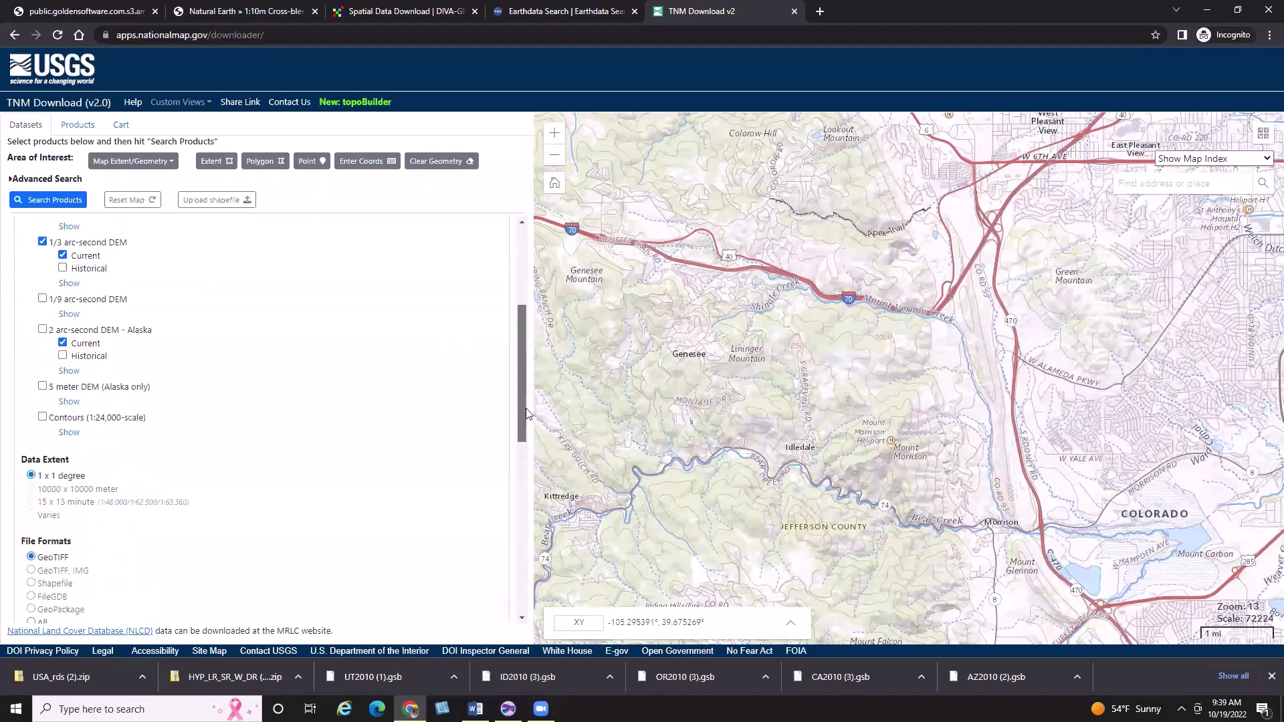
{"action": "scroll", "coordinate": [526, 413], "scroll_direction": "up", "scroll_amount": 2}
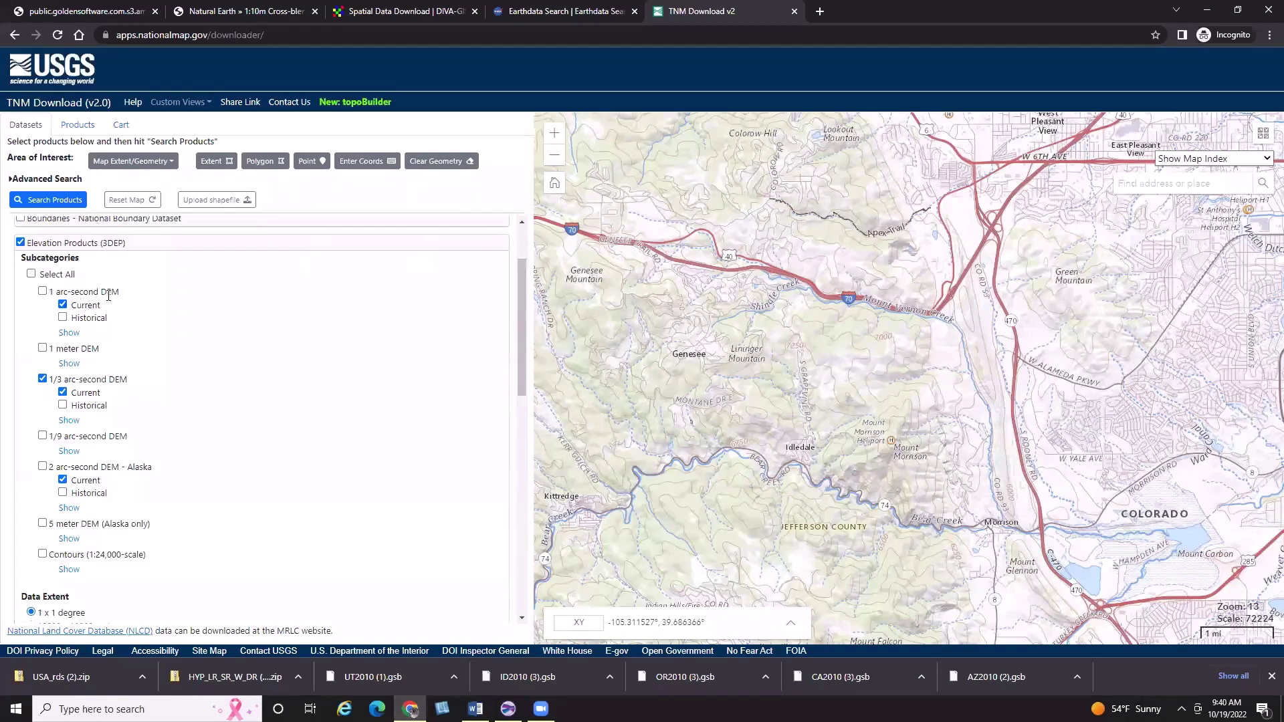
{"action": "left_click", "coordinate": [42, 348]}
{"action": "scroll", "coordinate": [202, 409], "scroll_direction": "down", "scroll_amount": 2}
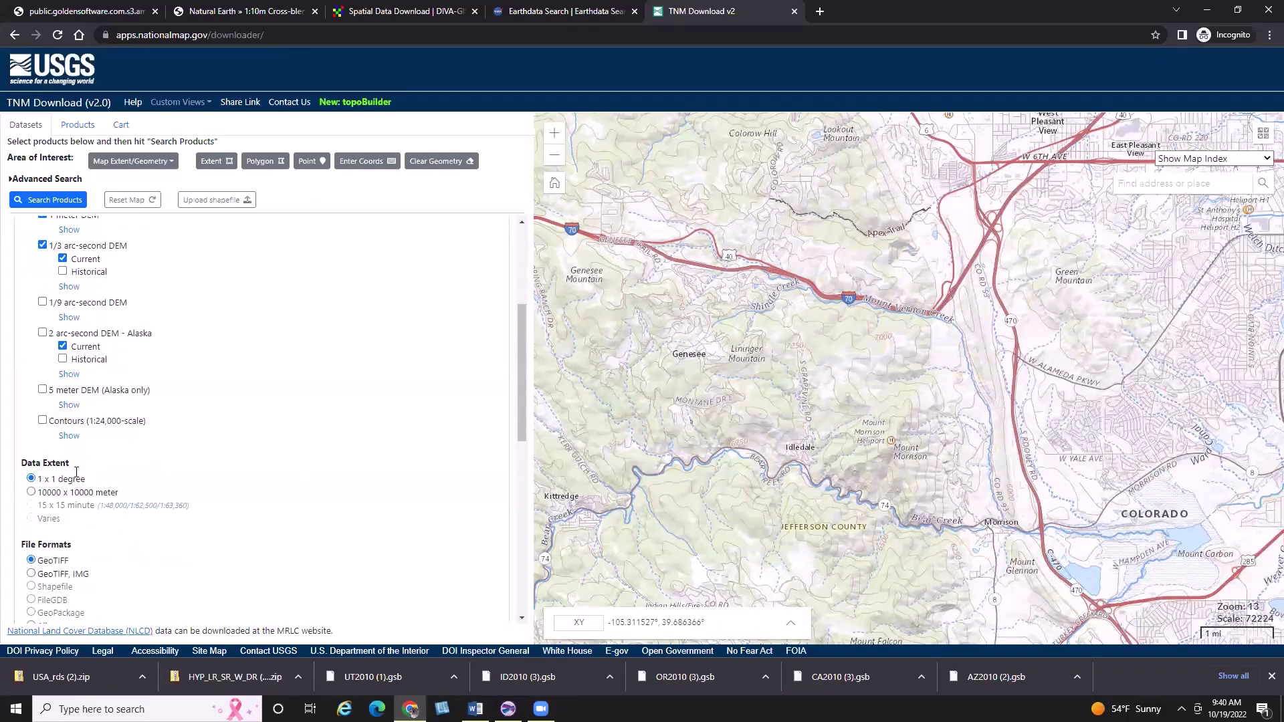
{"action": "scroll", "coordinate": [243, 405], "scroll_direction": "up", "scroll_amount": 1}
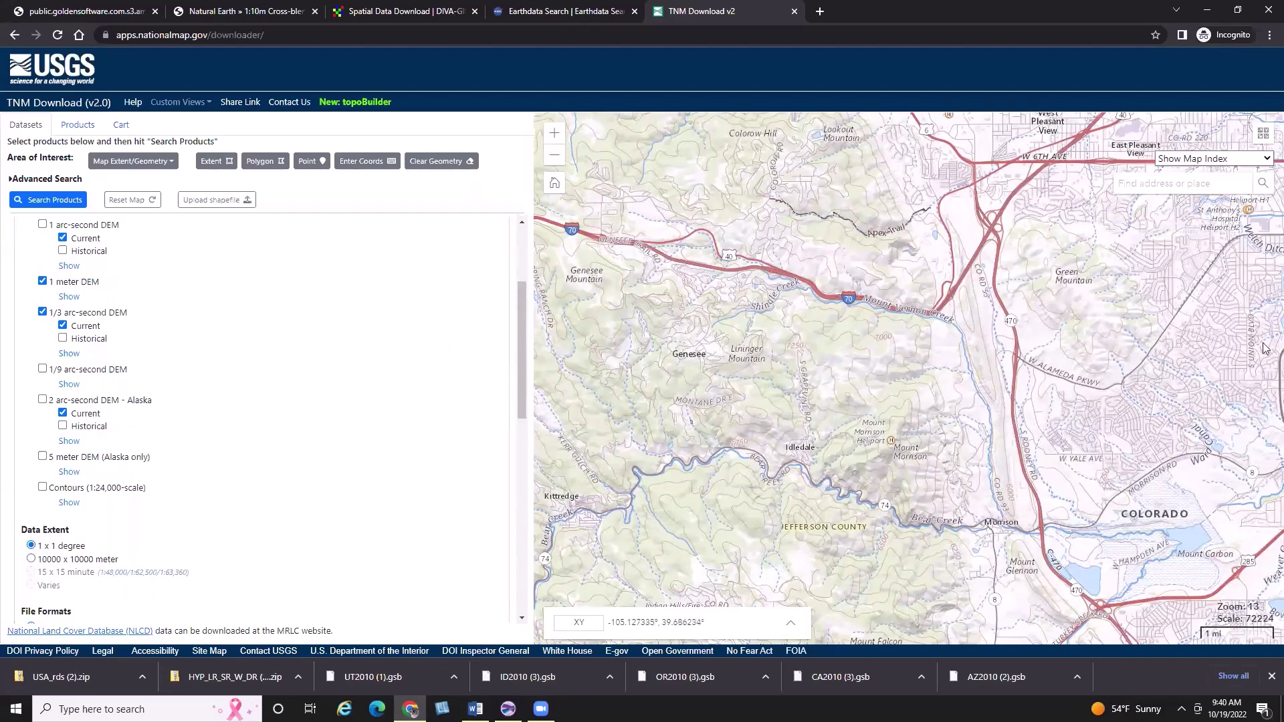
{"action": "left_click", "coordinate": [229, 163]}
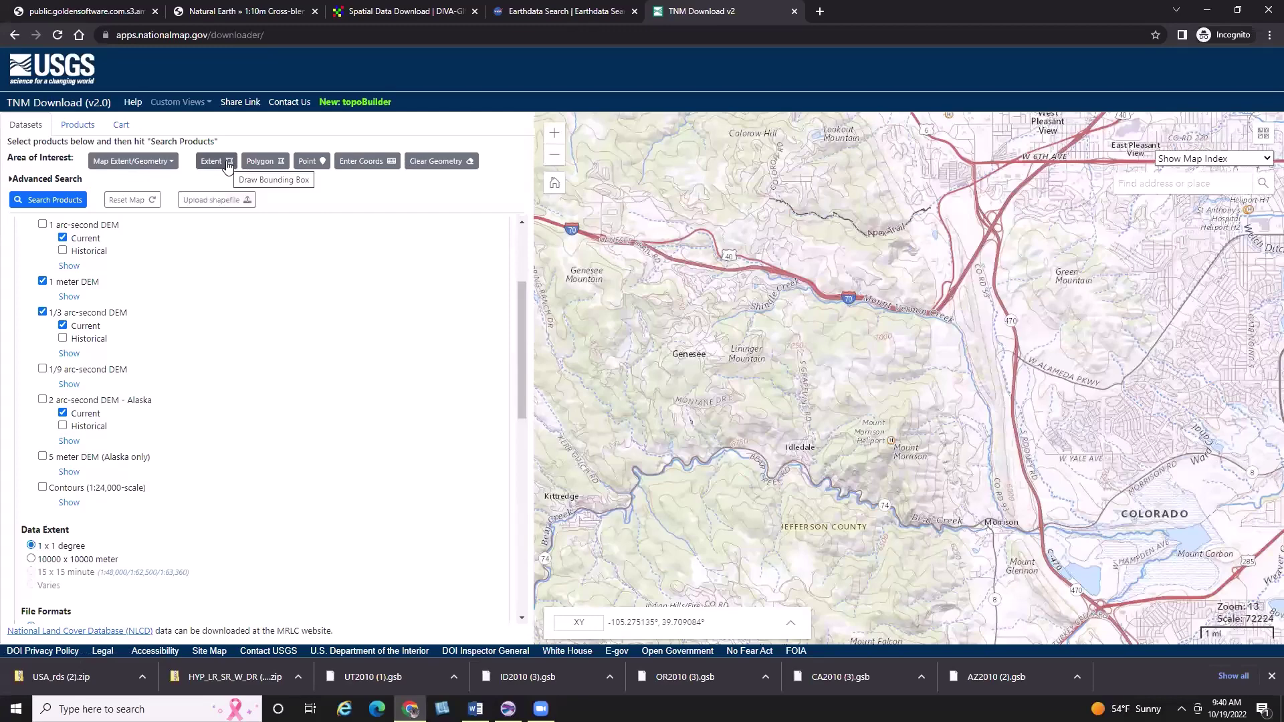
{"action": "left_click", "coordinate": [227, 164]}
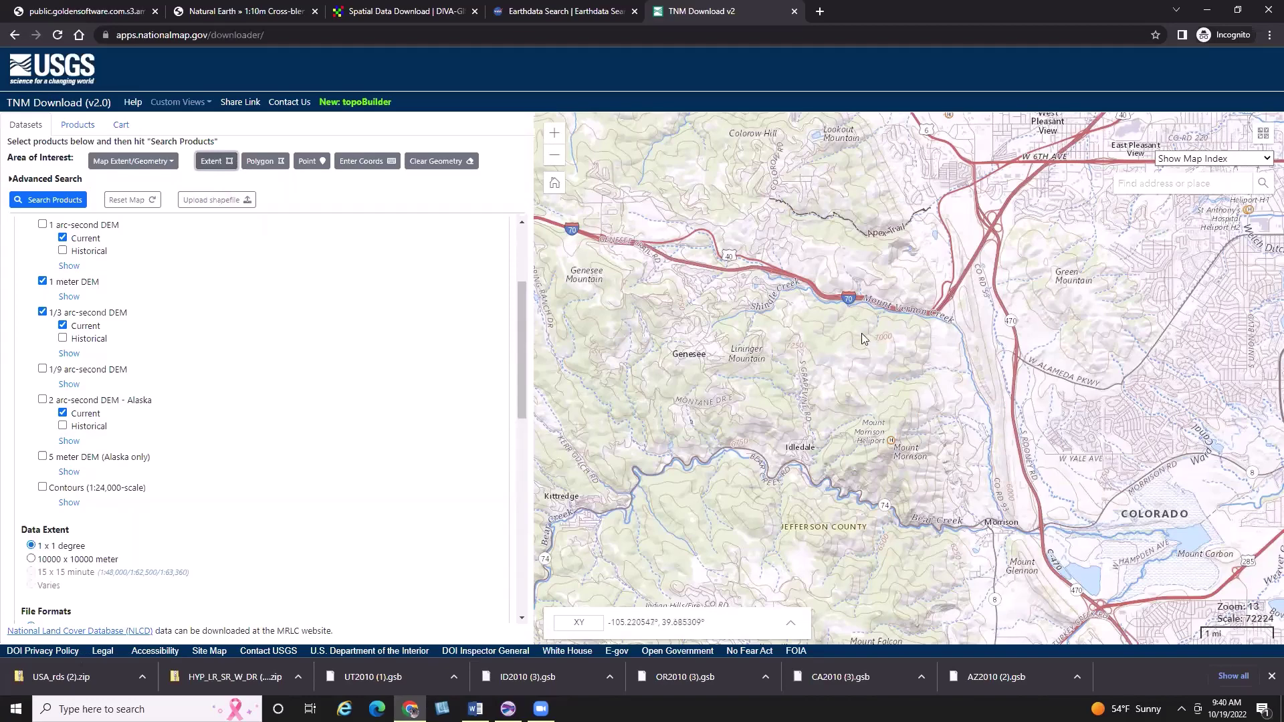
{"action": "left_click_drag", "start_coordinate": [844, 317], "coordinate": [960, 321]}
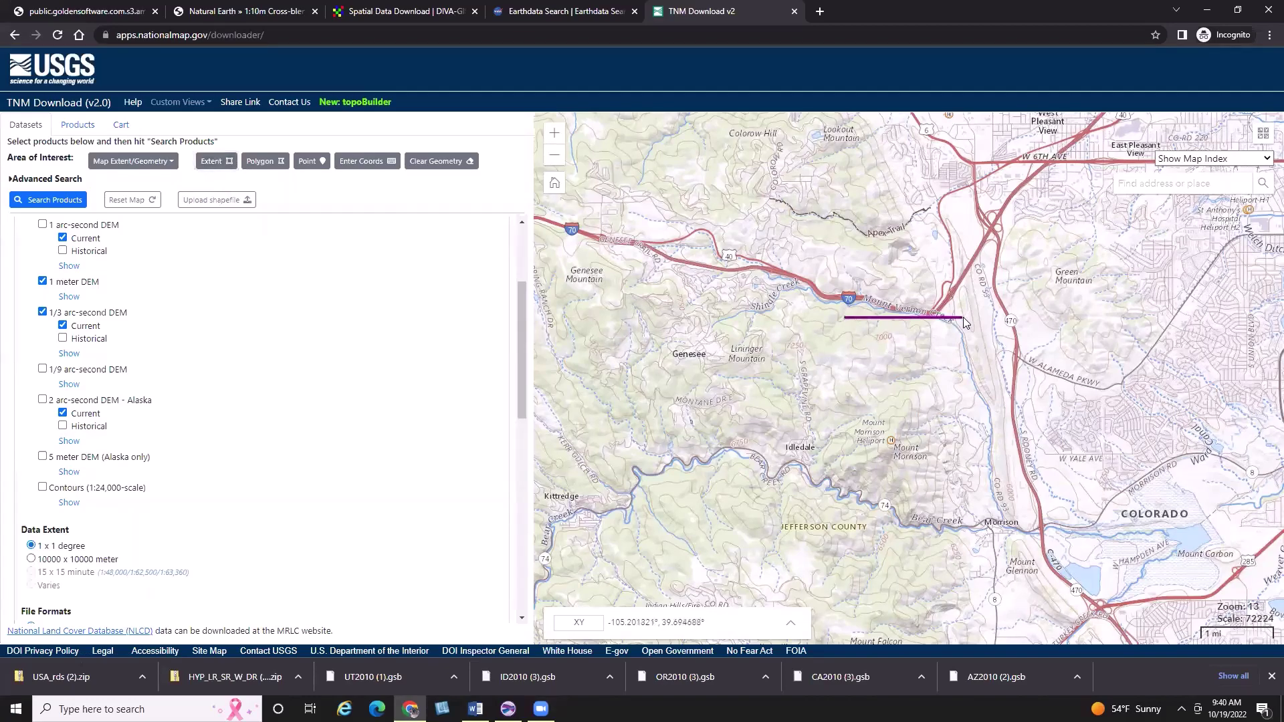
{"action": "mouse_move", "coordinate": [978, 371]}
{"action": "left_mouse_down"}
{"action": "mouse_move", "coordinate": [985, 390]}
{"action": "mouse_move", "coordinate": [975, 373]}
{"action": "left_mouse_up"}
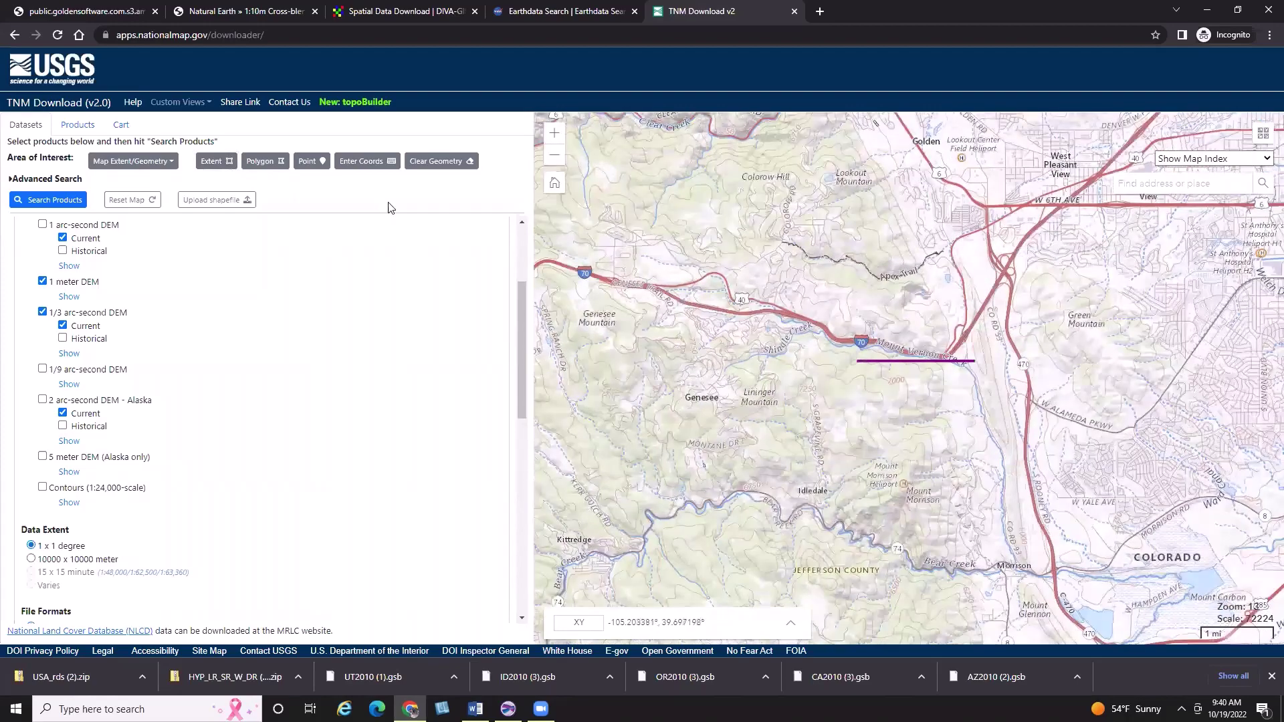
{"action": "left_click", "coordinate": [440, 161]}
{"action": "left_click", "coordinate": [211, 161]}
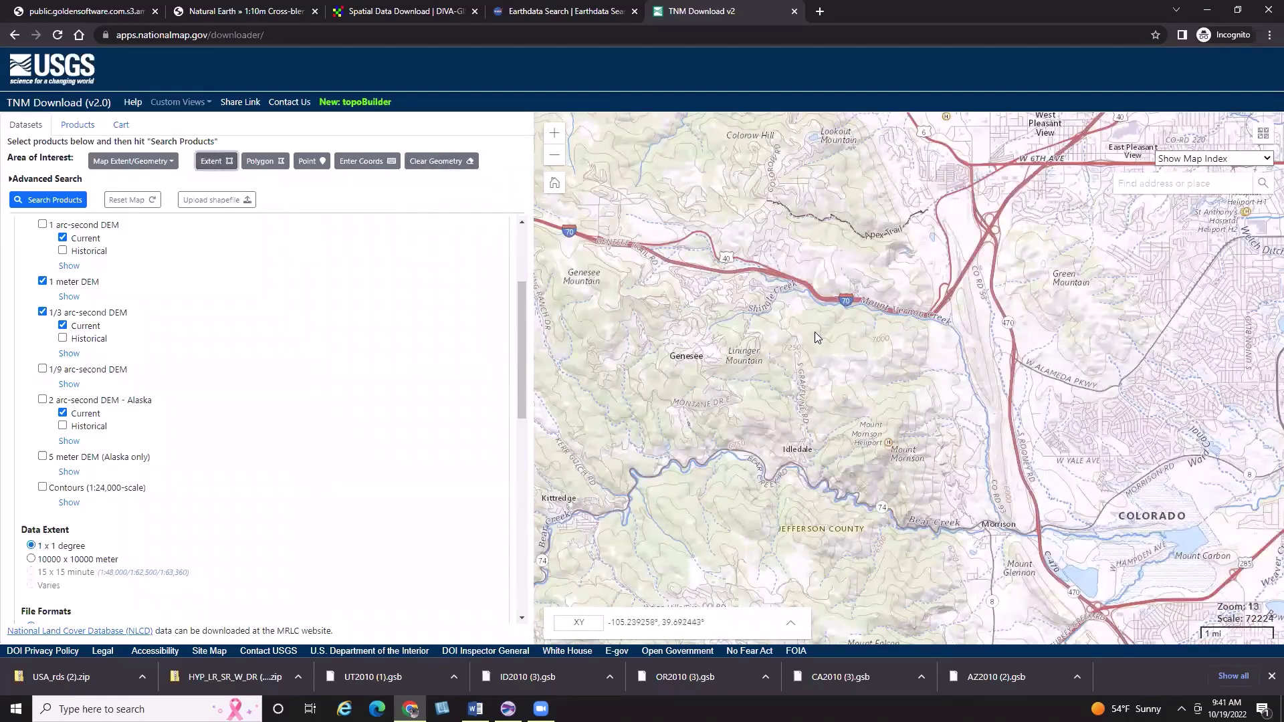
{"action": "mouse_move", "coordinate": [811, 332]}
{"action": "left_mouse_down"}
{"action": "mouse_move", "coordinate": [972, 347]}
{"action": "mouse_move", "coordinate": [986, 530]}
{"action": "left_mouse_up"}
{"action": "left_click_drag", "start_coordinate": [990, 537], "coordinate": [984, 528]}
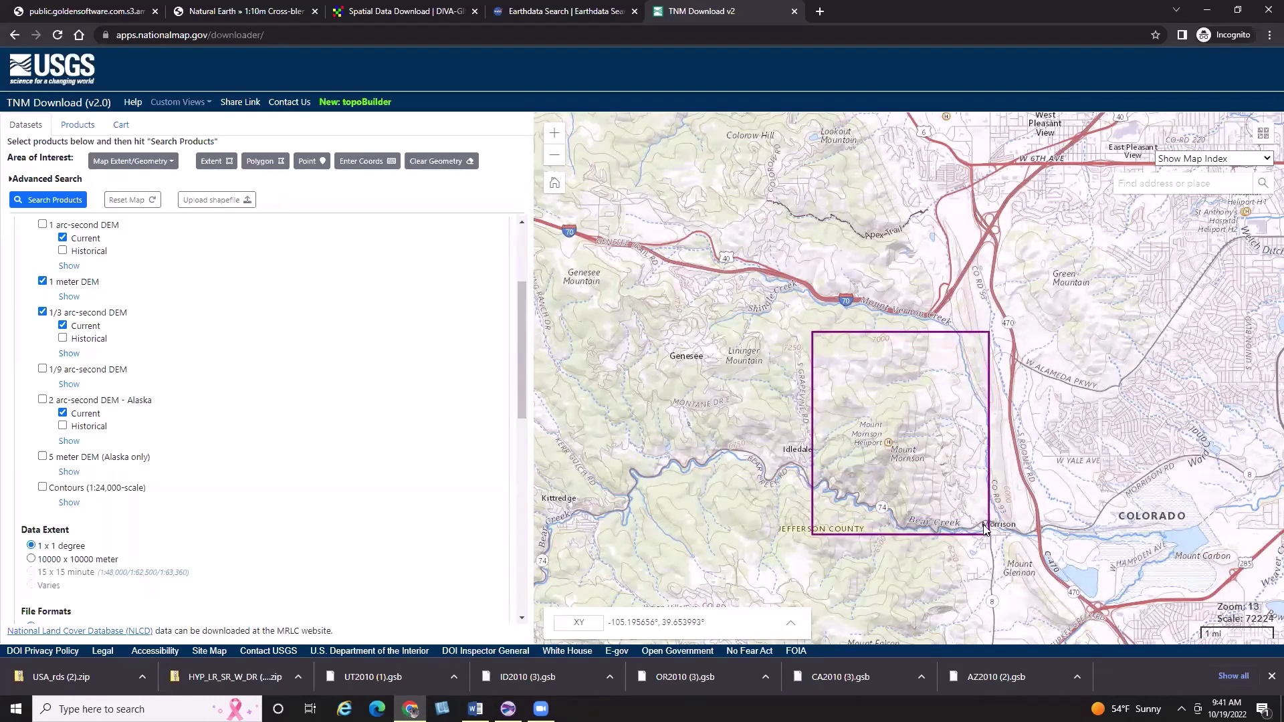
{"action": "left_click", "coordinate": [445, 167]}
Step: Draw a tall, narrow bounding box as the area of interest, from Morrison northward between Mount Morrison and highway 470
{"action": "left_click", "coordinate": [212, 163]}
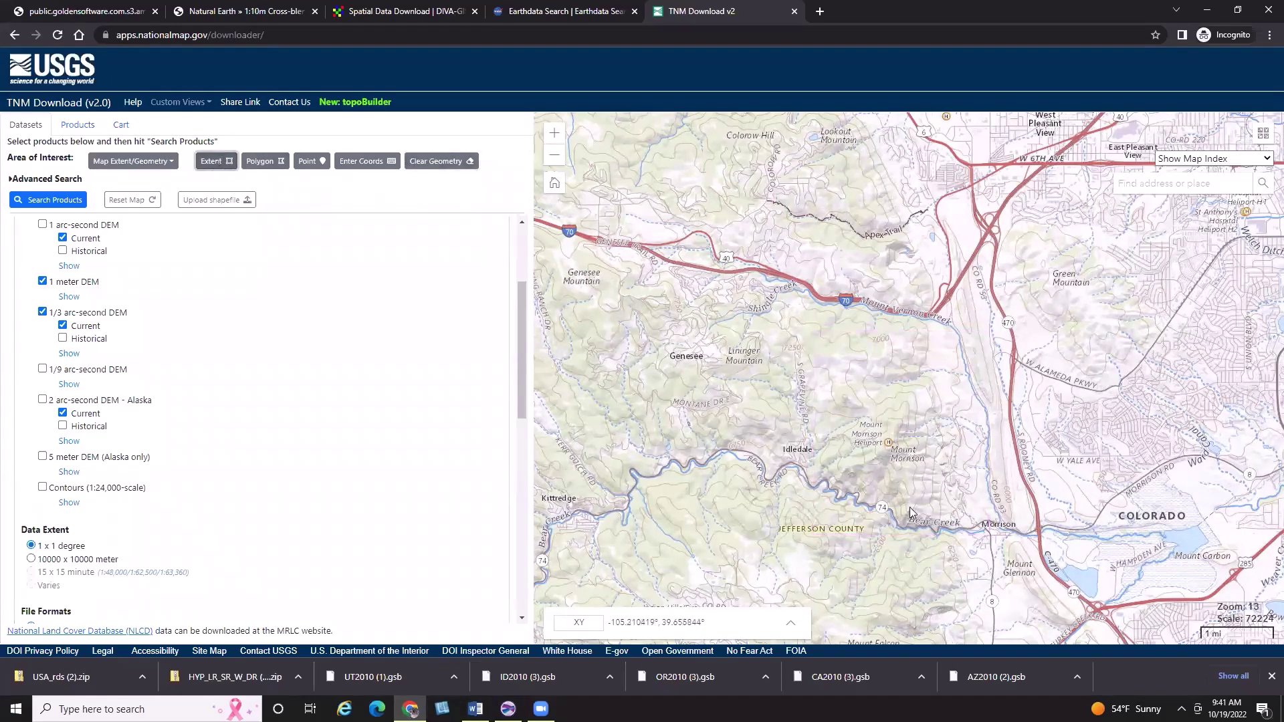
{"action": "mouse_move", "coordinate": [912, 368]}
{"action": "left_mouse_down"}
{"action": "mouse_move", "coordinate": [983, 435]}
{"action": "mouse_move", "coordinate": [994, 536]}
{"action": "left_mouse_up"}
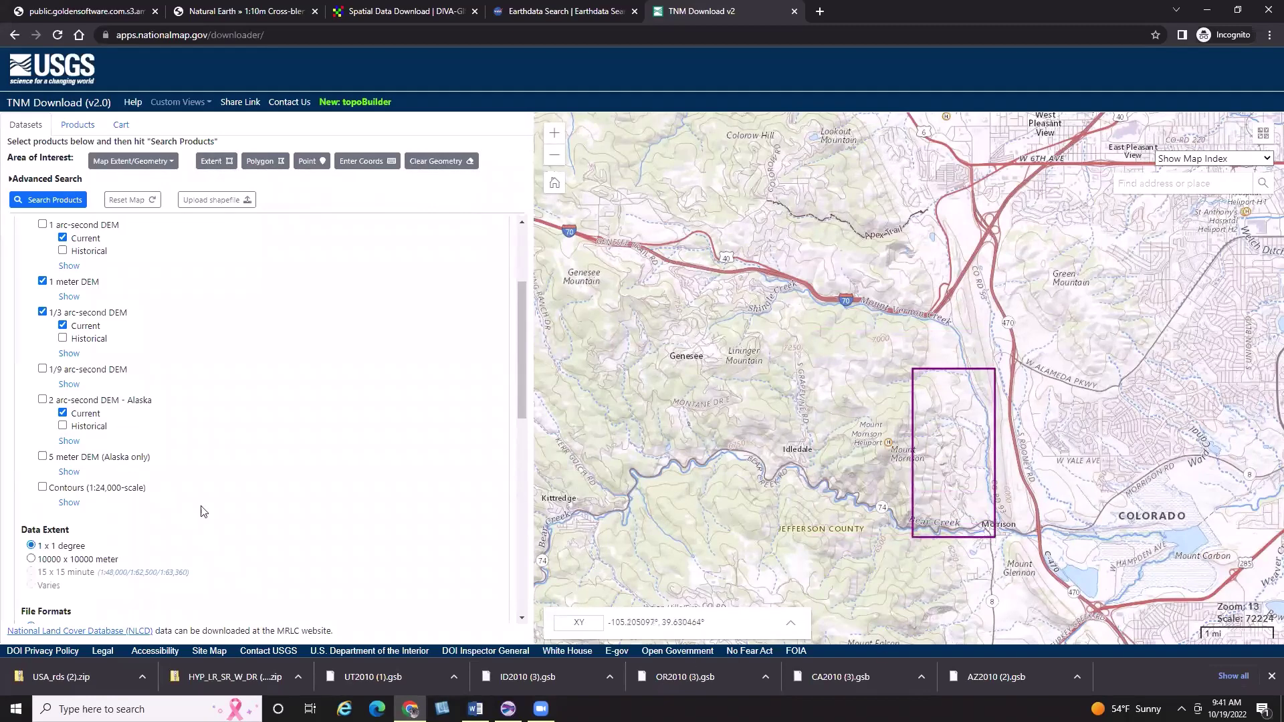
{"action": "left_click", "coordinate": [46, 200]}
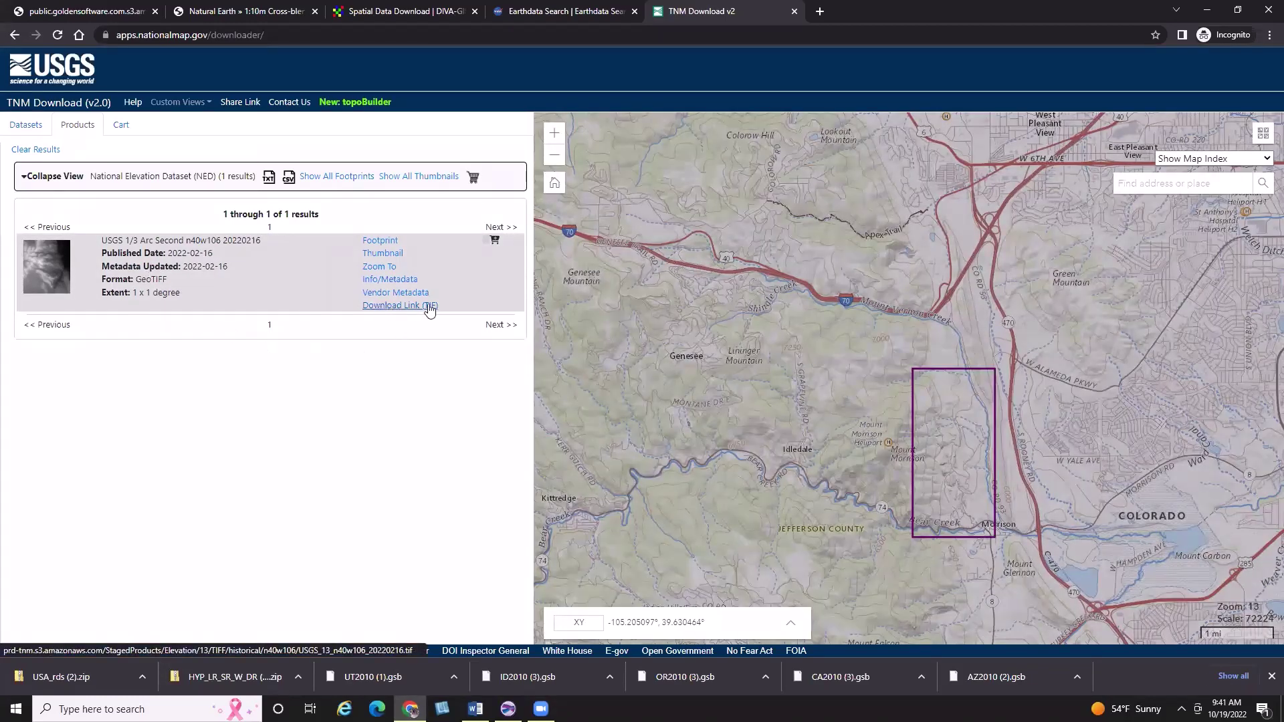
{"action": "left_click", "coordinate": [430, 308]}
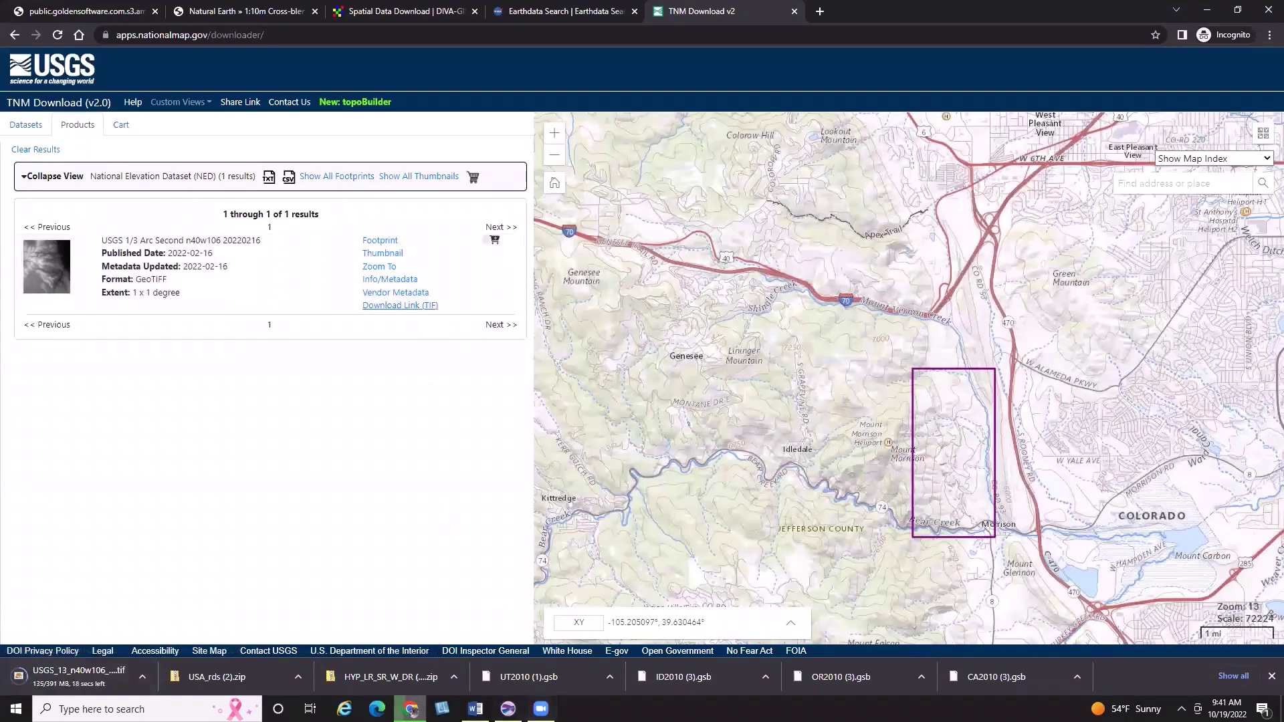
Step: Switch to Surfer and create a color relief map from USGS_13_n40w106_20220216.tif in the Example 2 folder, keeping the default TIFF import options
{"action": "left_click", "coordinate": [508, 708]}
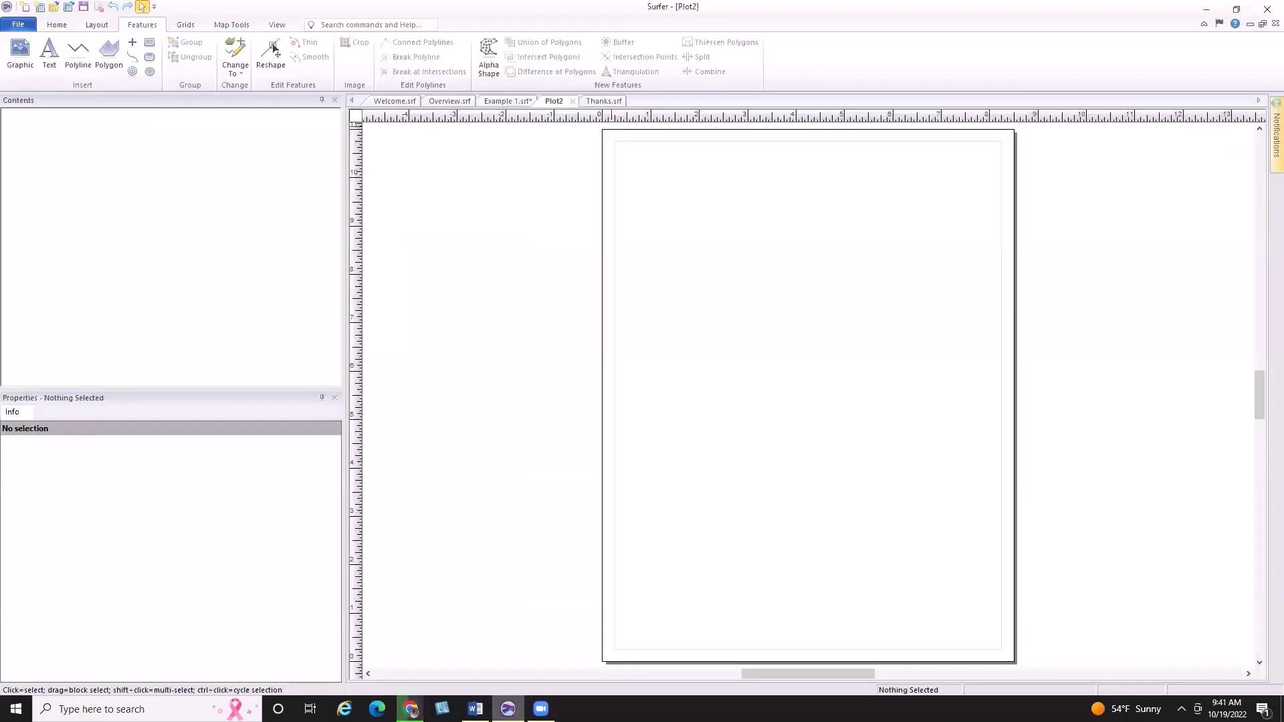
{"action": "left_click", "coordinate": [59, 26]}
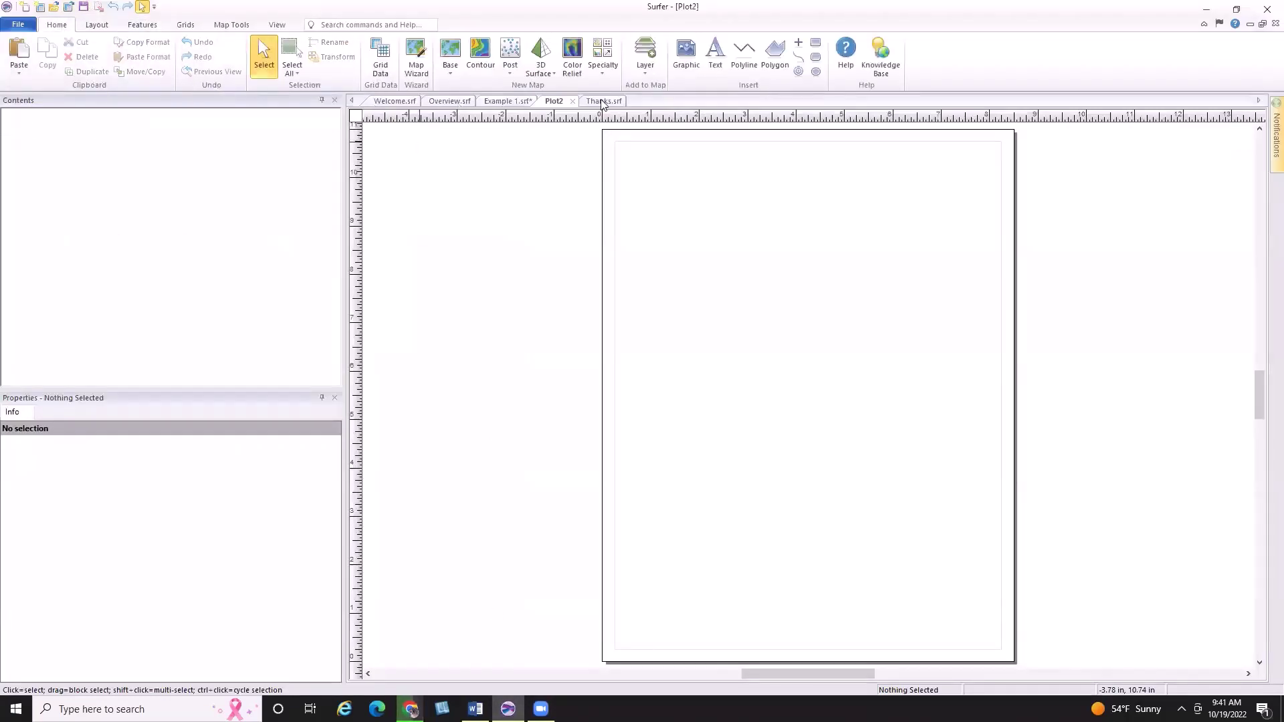
{"action": "left_click", "coordinate": [475, 51]}
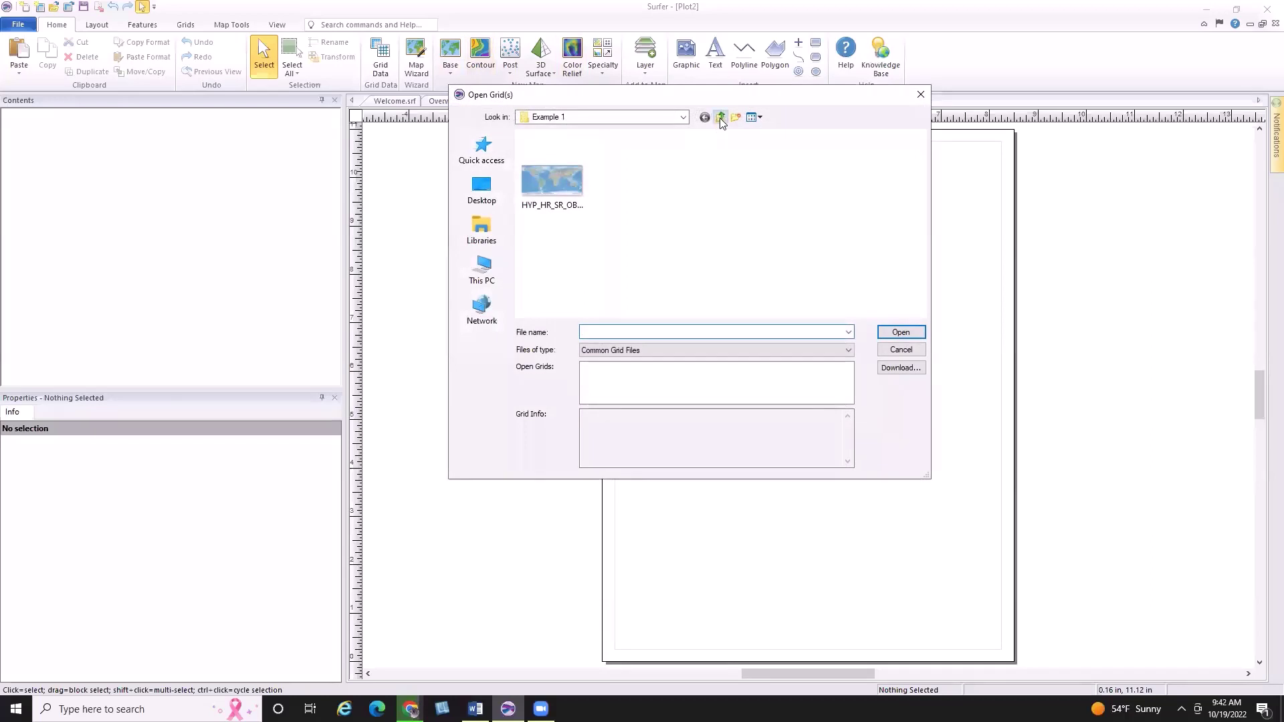
{"action": "left_click", "coordinate": [720, 118]}
{"action": "double_click", "coordinate": [588, 165]}
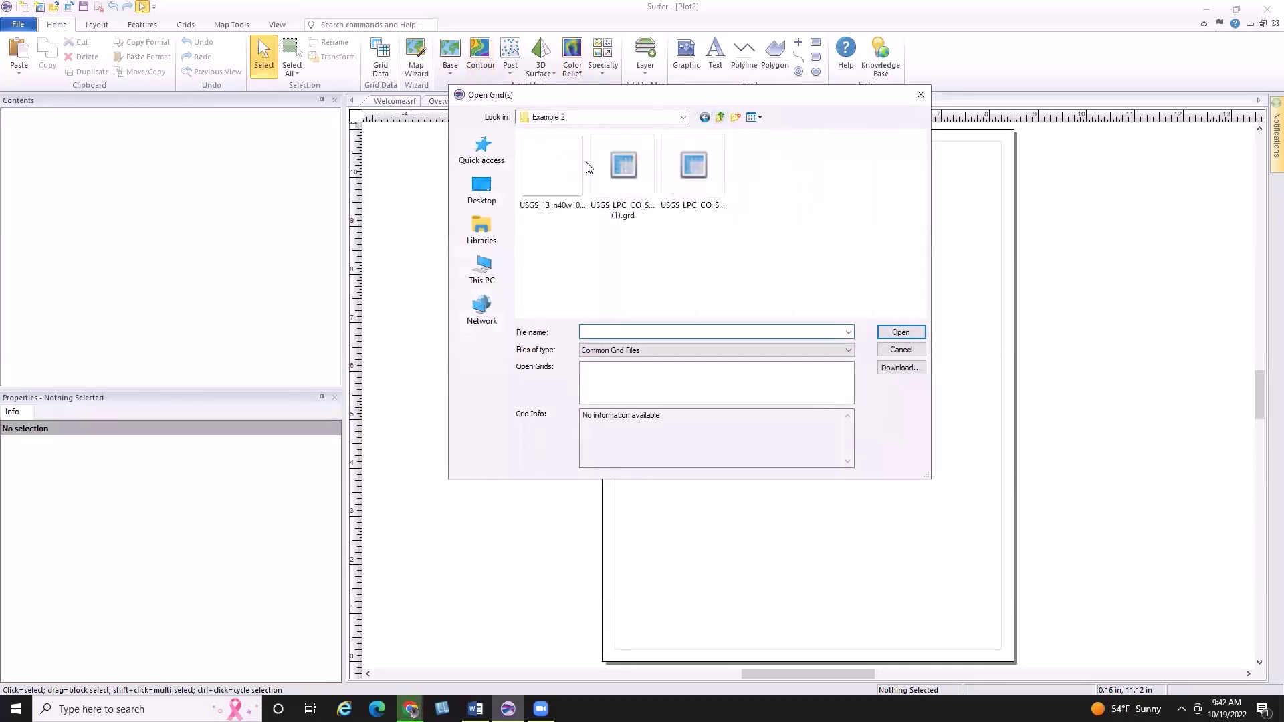
{"action": "left_click", "coordinate": [556, 182]}
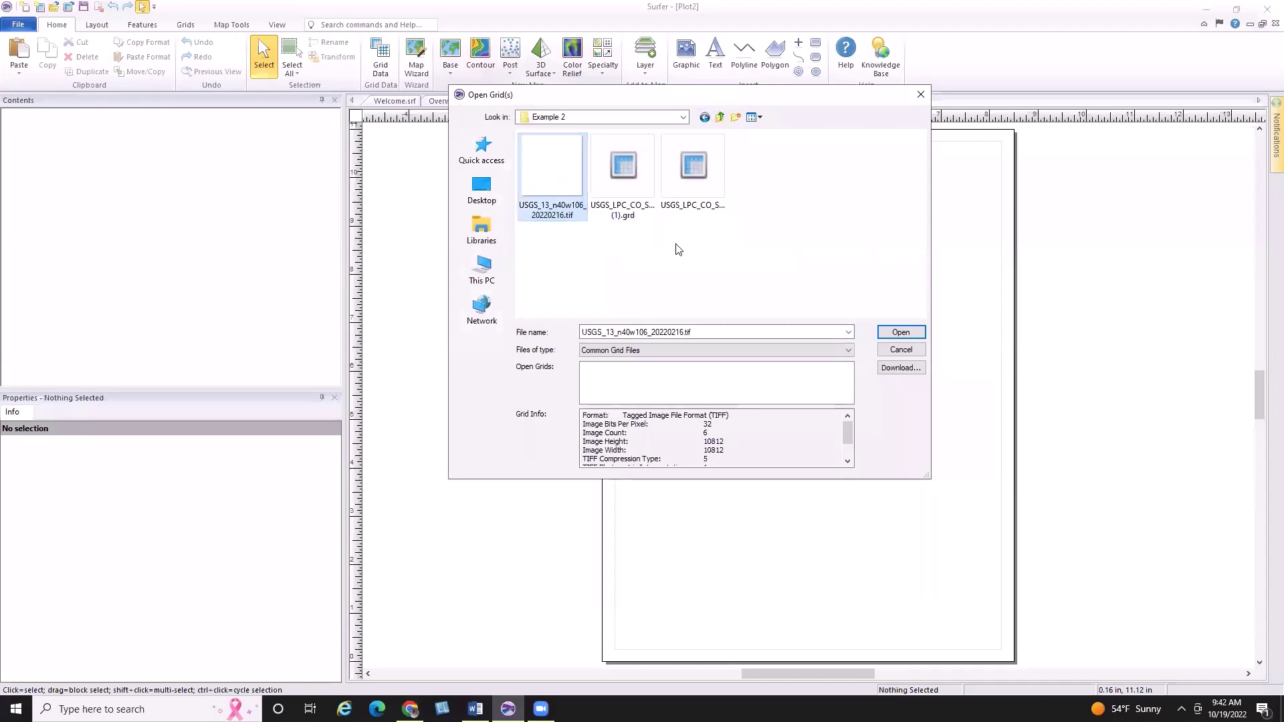
{"action": "left_click", "coordinate": [919, 339]}
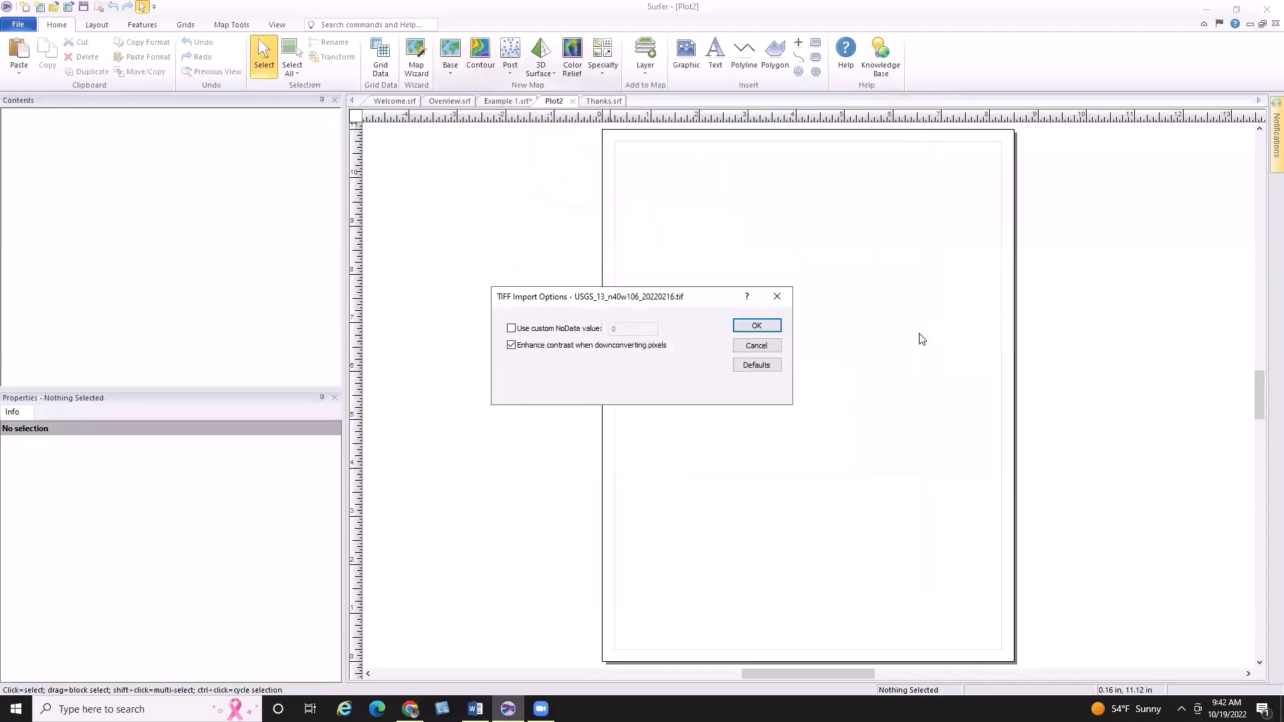
{"action": "left_click", "coordinate": [772, 324]}
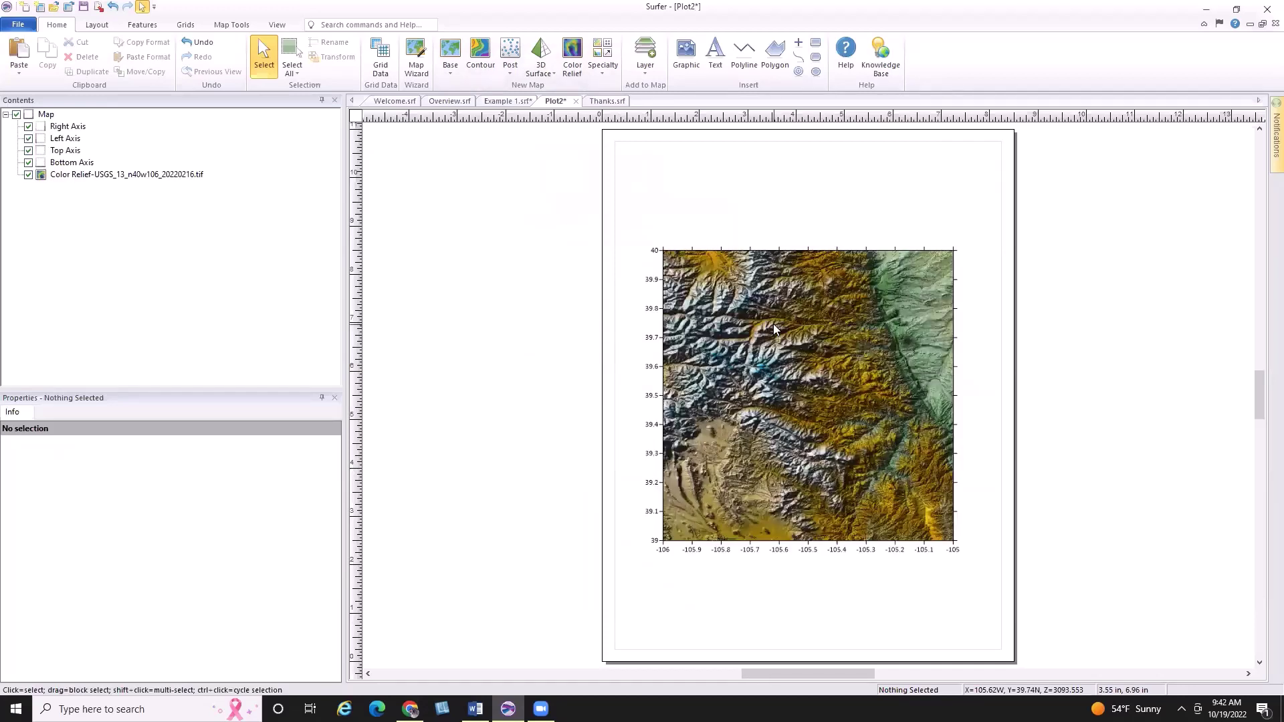
{"action": "left_click", "coordinate": [278, 25]}
{"action": "left_click", "coordinate": [24, 57]}
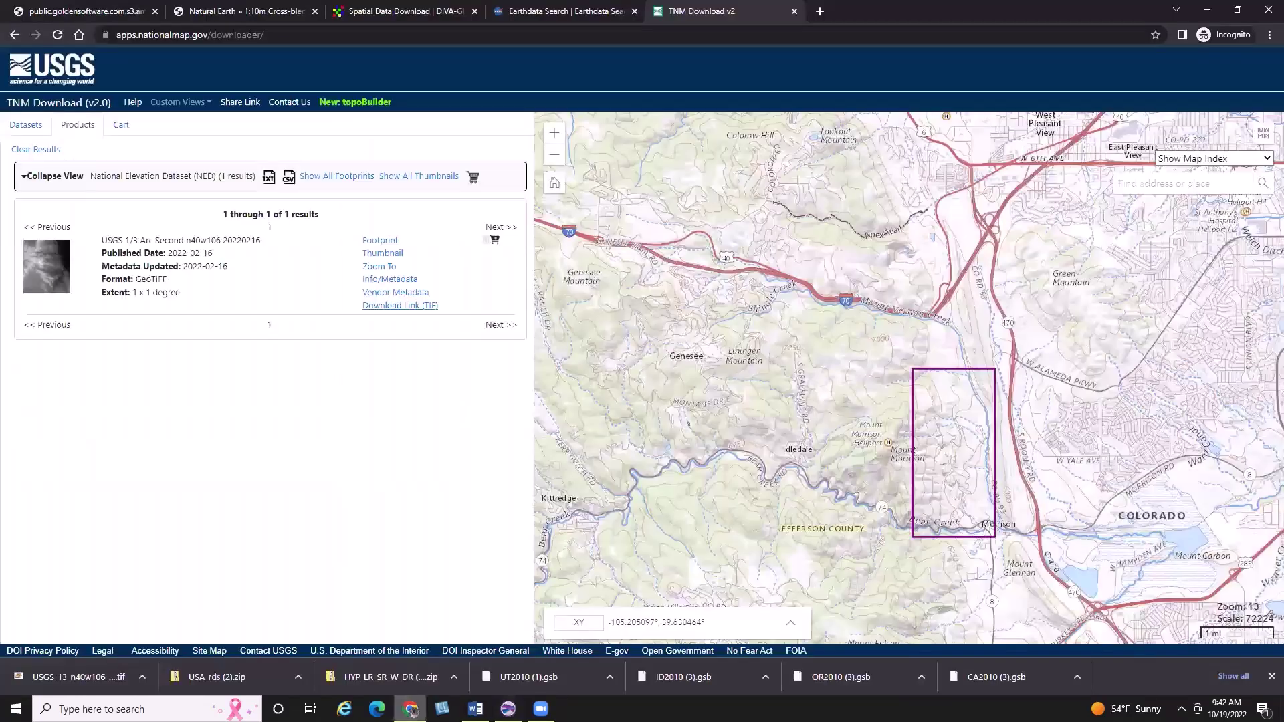
Step: Back in the USGS downloader, replace Elevation Products with Elevation Source Data (3DEP), keeping Lidar Point Cloud (LPC), and search for products
{"action": "left_click", "coordinate": [410, 708]}
{"action": "left_click", "coordinate": [27, 130]}
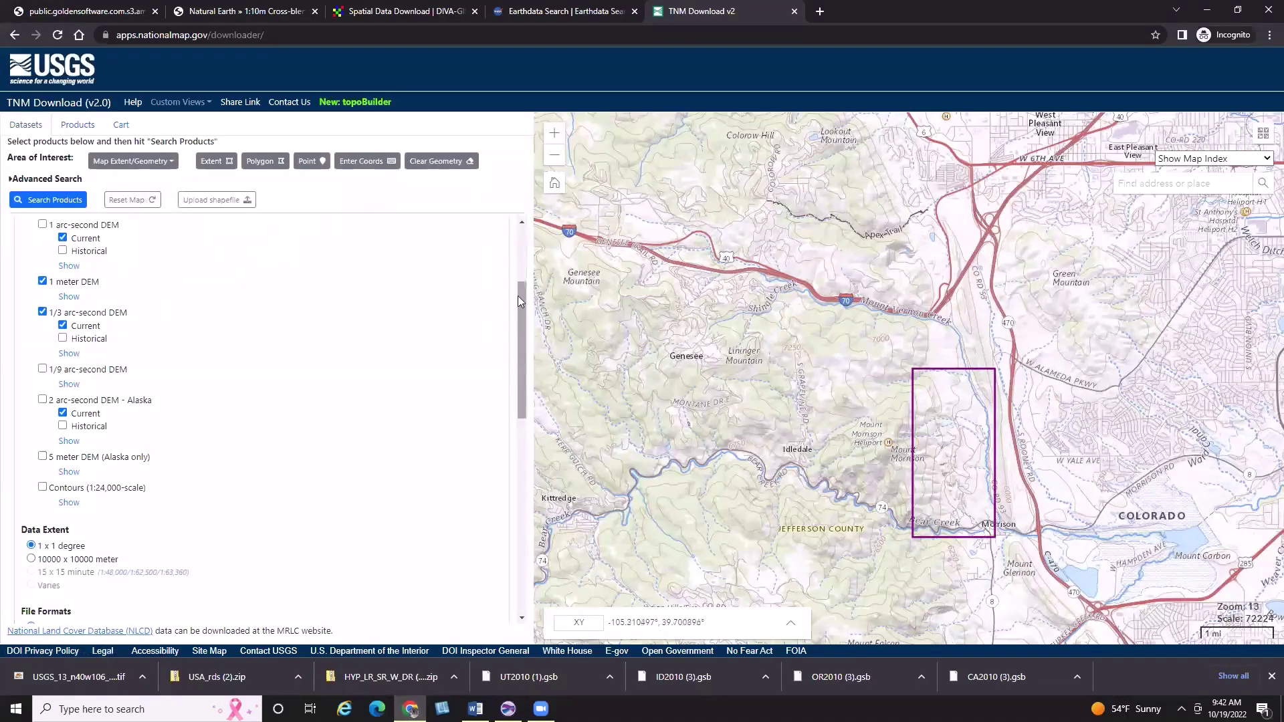
{"action": "scroll", "coordinate": [520, 301], "scroll_direction": "up", "scroll_amount": 3}
{"action": "left_click", "coordinate": [20, 319]}
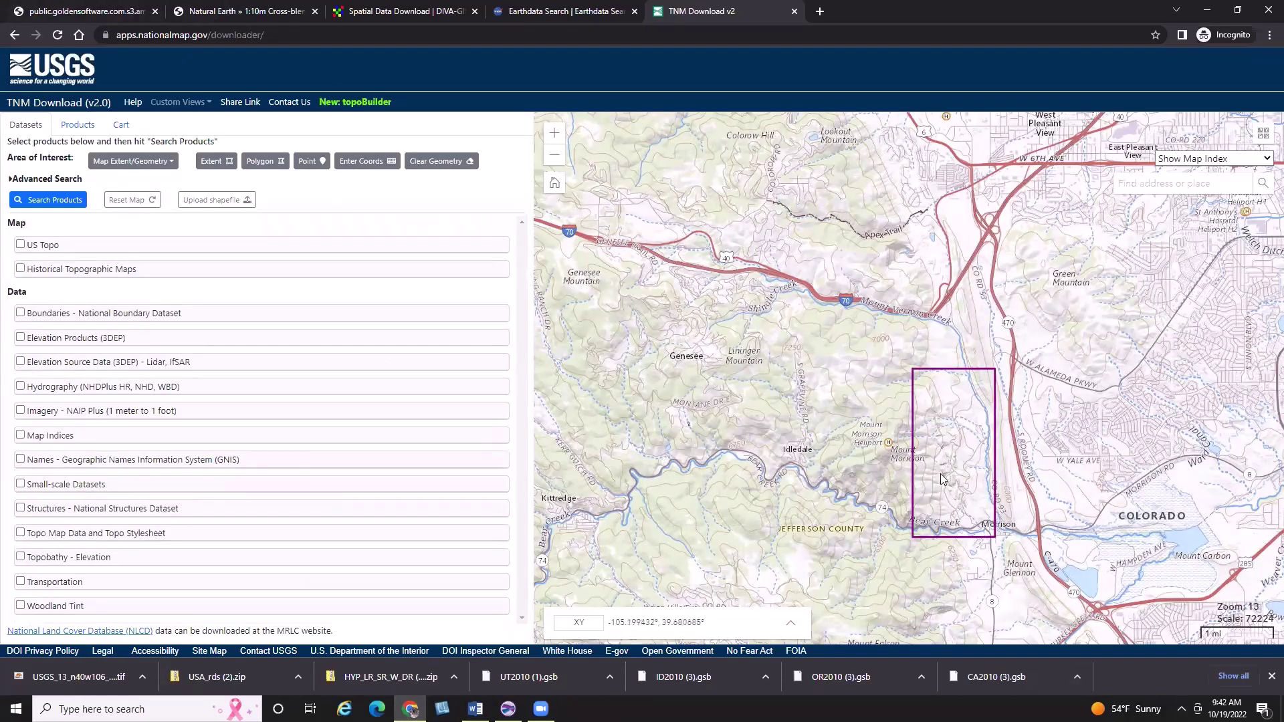
{"action": "left_click", "coordinate": [20, 363]}
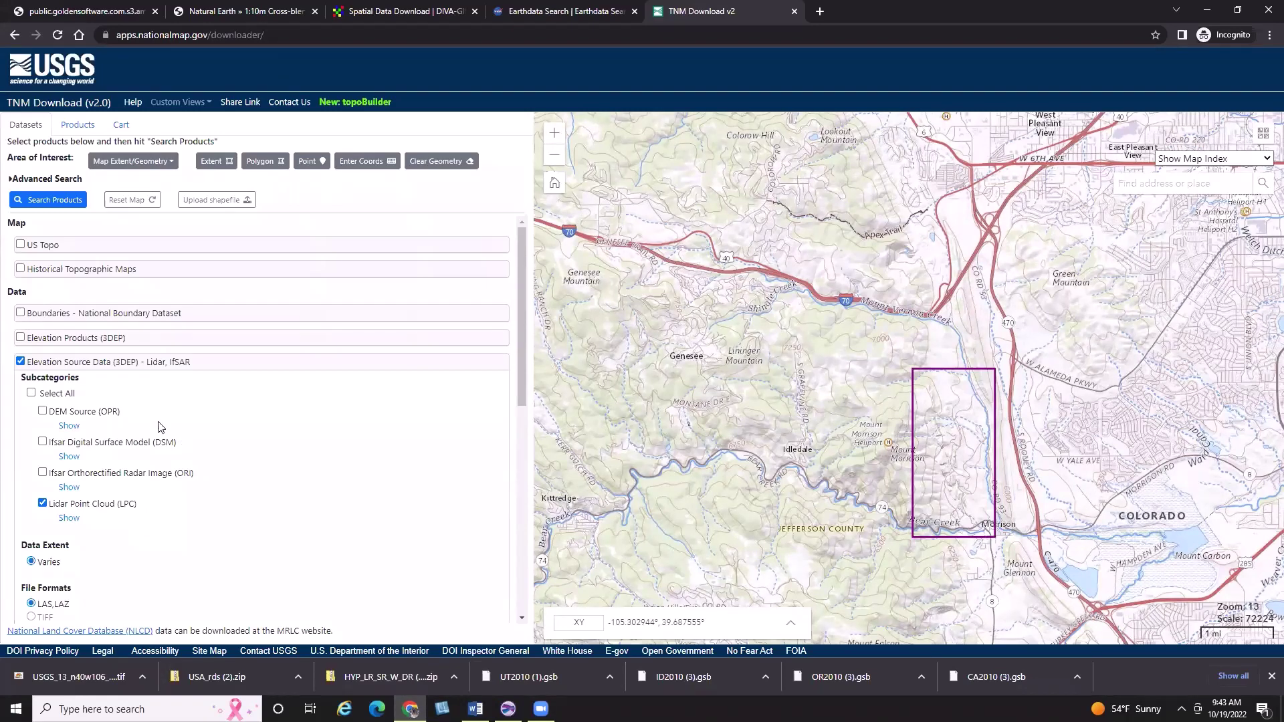
{"action": "left_click", "coordinate": [49, 202]}
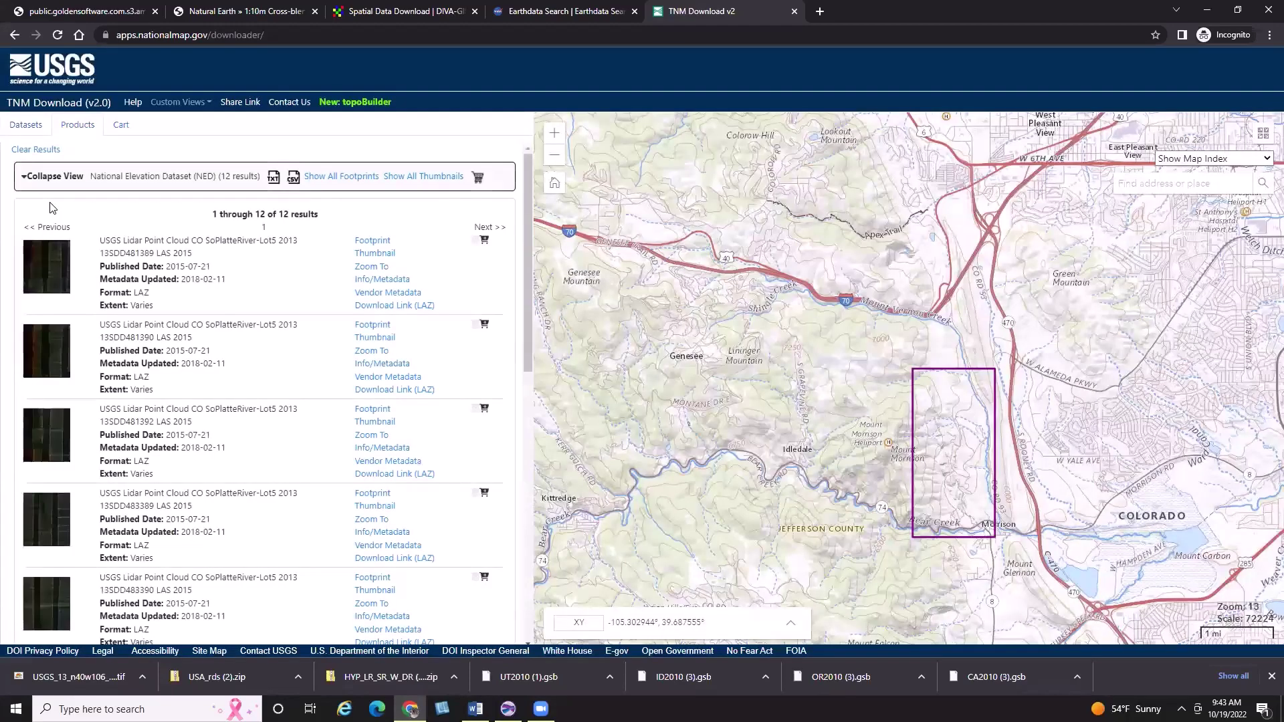
Step: Check the lidar tile footprints against the drawn extent and download the 2013 SoPlatteRiver-Lot5 LAZ tiles 13SDD481389 and 13SDD481390
{"action": "mouse_move", "coordinate": [526, 256]}
{"action": "left_mouse_down"}
{"action": "mouse_move", "coordinate": [512, 533]}
{"action": "mouse_move", "coordinate": [508, 268]}
{"action": "left_mouse_up"}
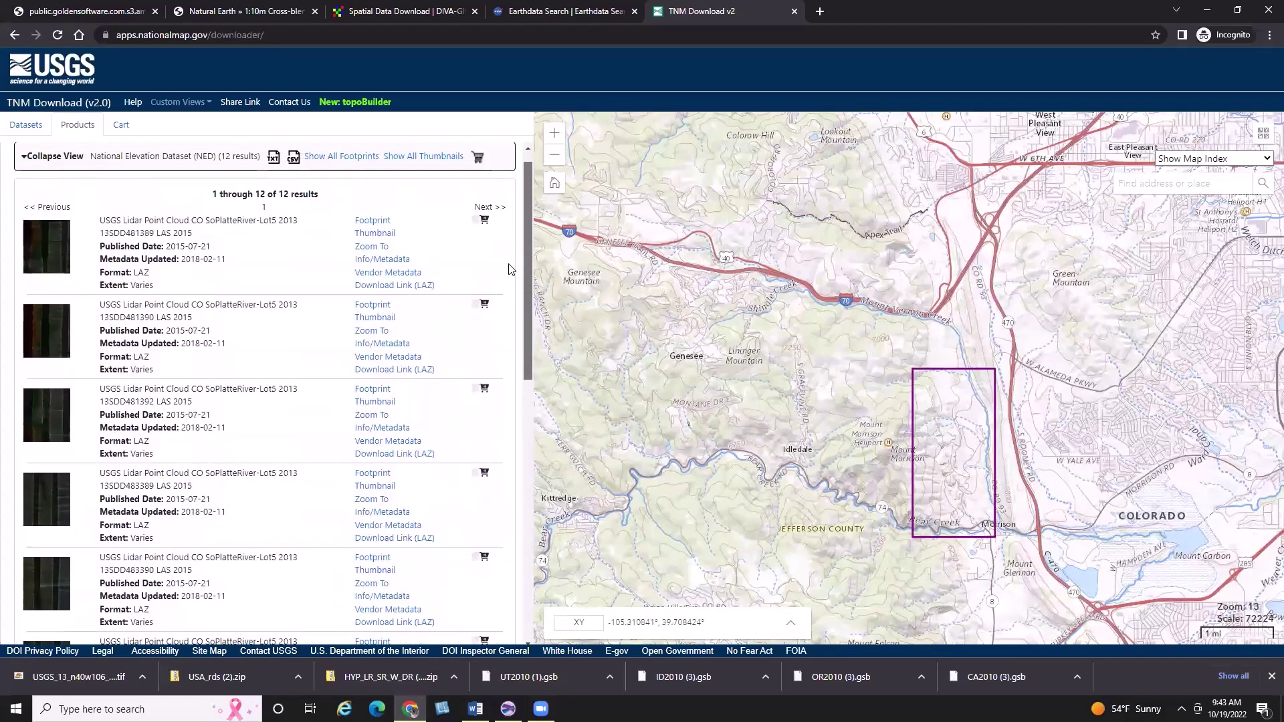
{"action": "scroll", "coordinate": [510, 269], "scroll_direction": "up", "scroll_amount": 1}
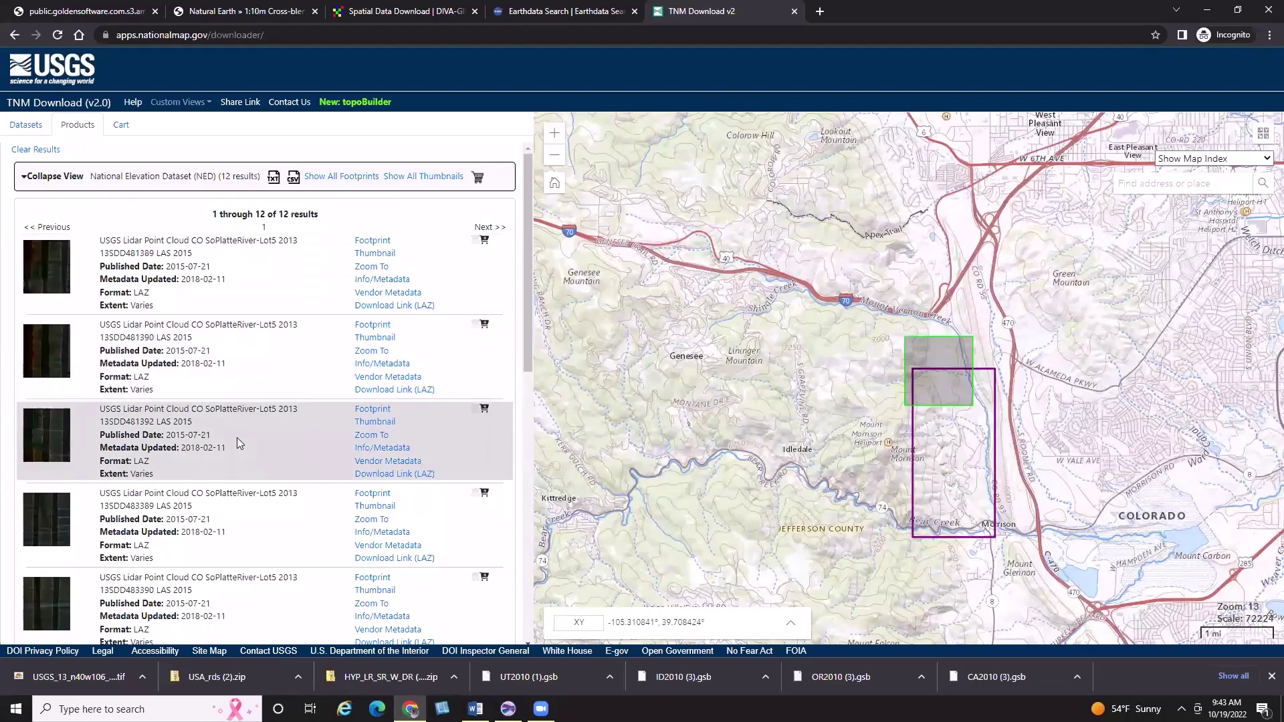
{"action": "scroll", "coordinate": [523, 360], "scroll_direction": "down", "scroll_amount": 4}
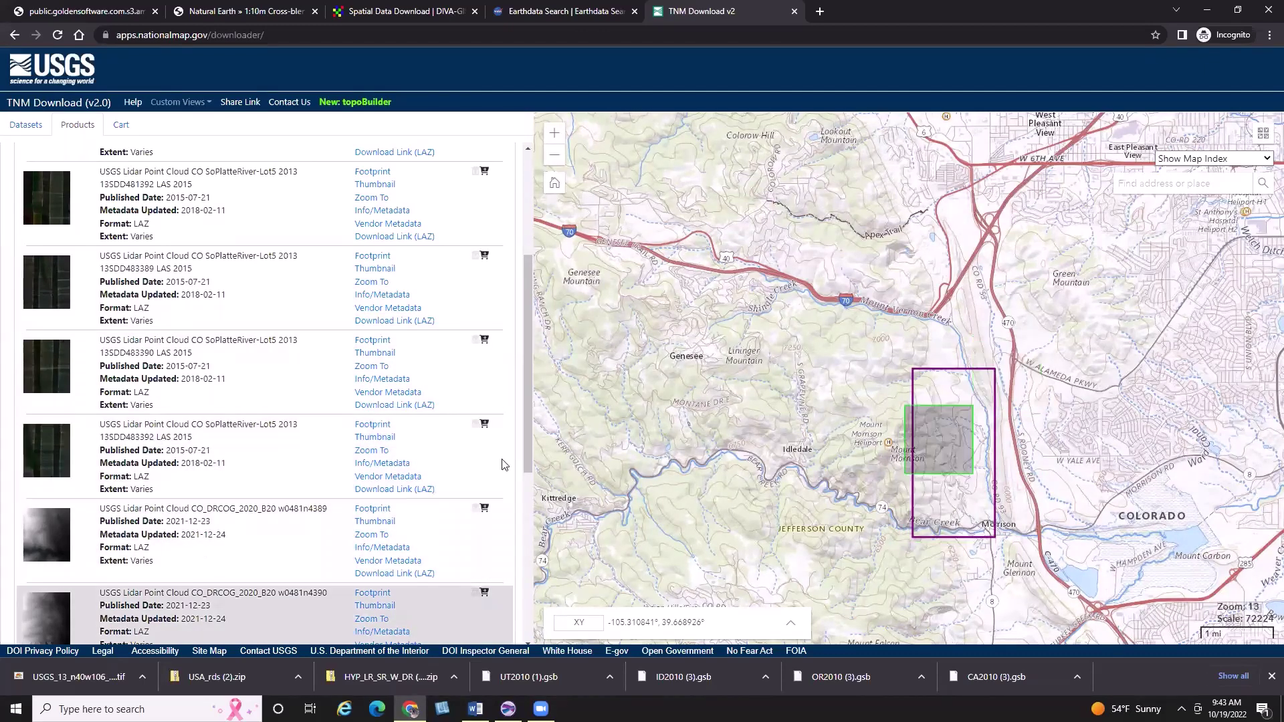
{"action": "left_click_drag", "start_coordinate": [531, 433], "coordinate": [399, 194]}
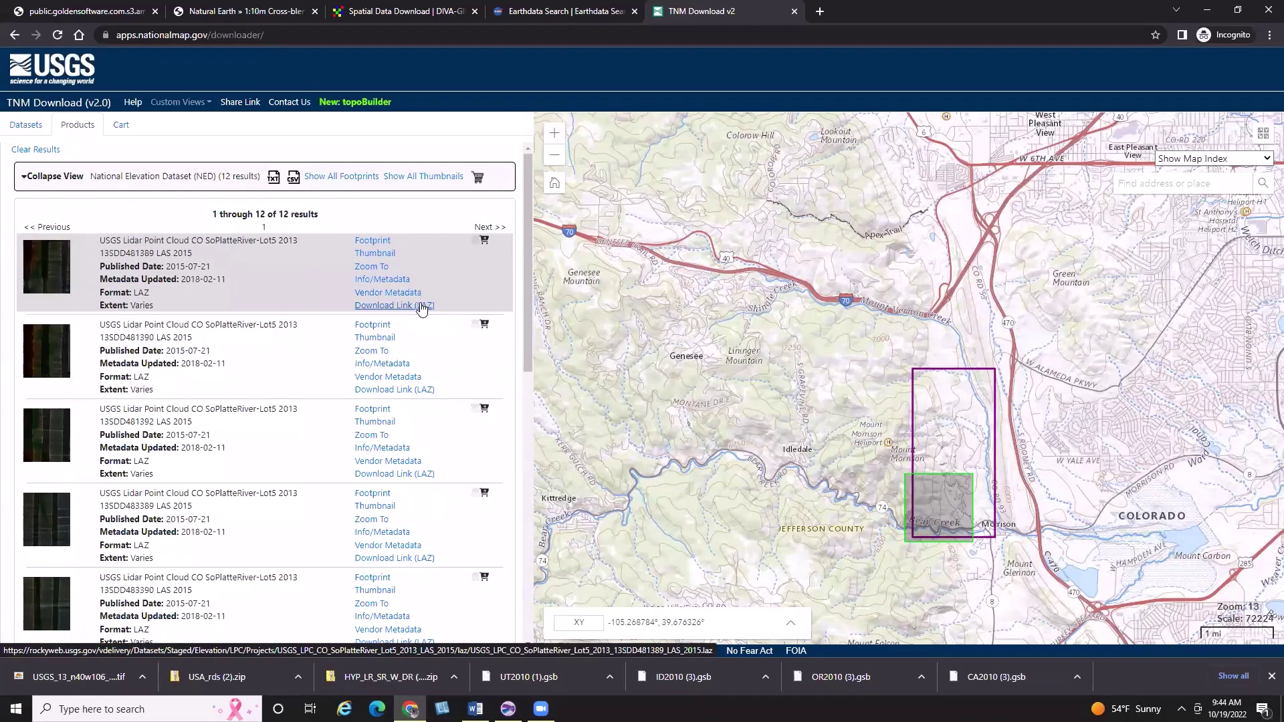
{"action": "left_click", "coordinate": [421, 306]}
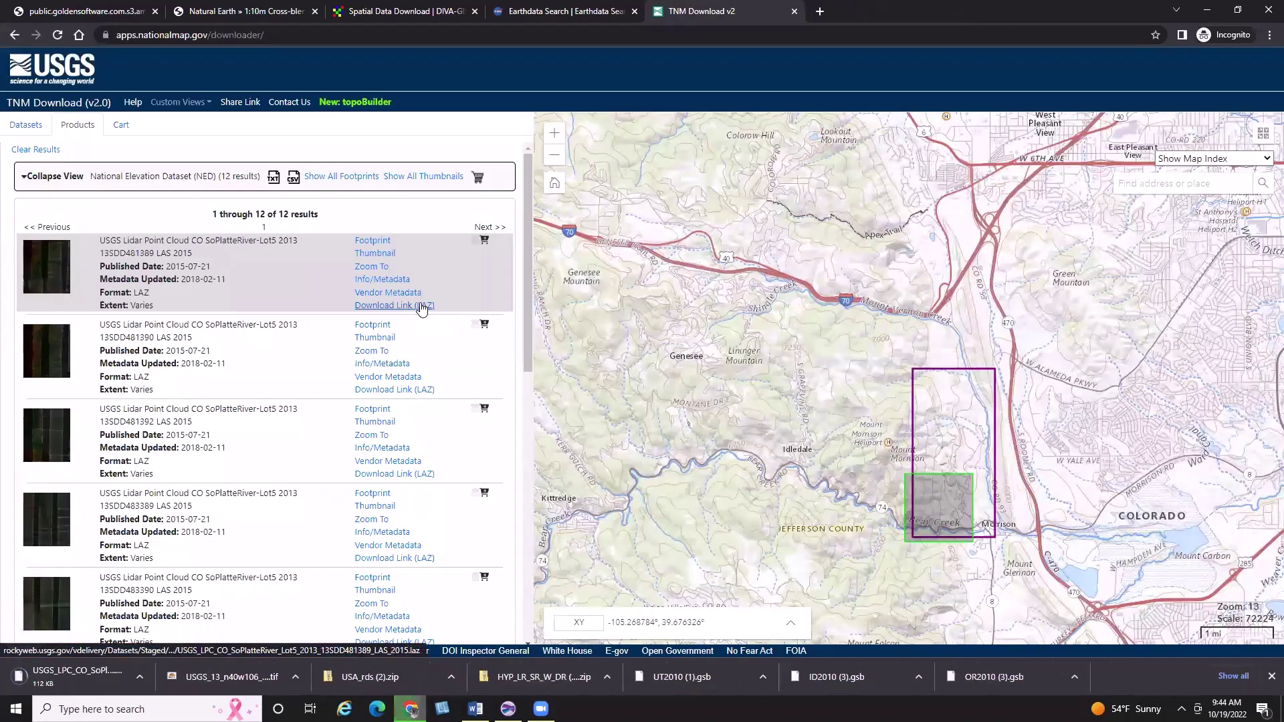
{"action": "left_click", "coordinate": [421, 391]}
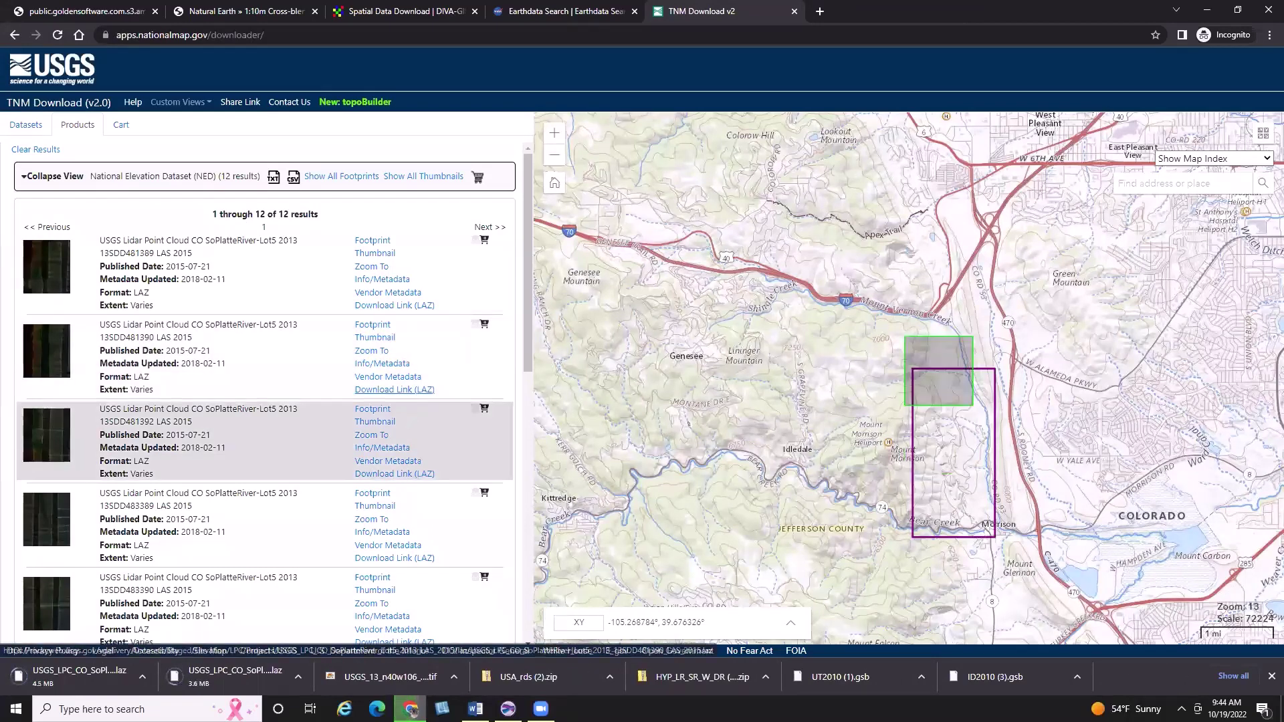
Step: Start a new plot in Surfer and open the 13SDD481389 LAZ file from Example 2 for a new point cloud map
{"action": "left_click", "coordinate": [506, 702]}
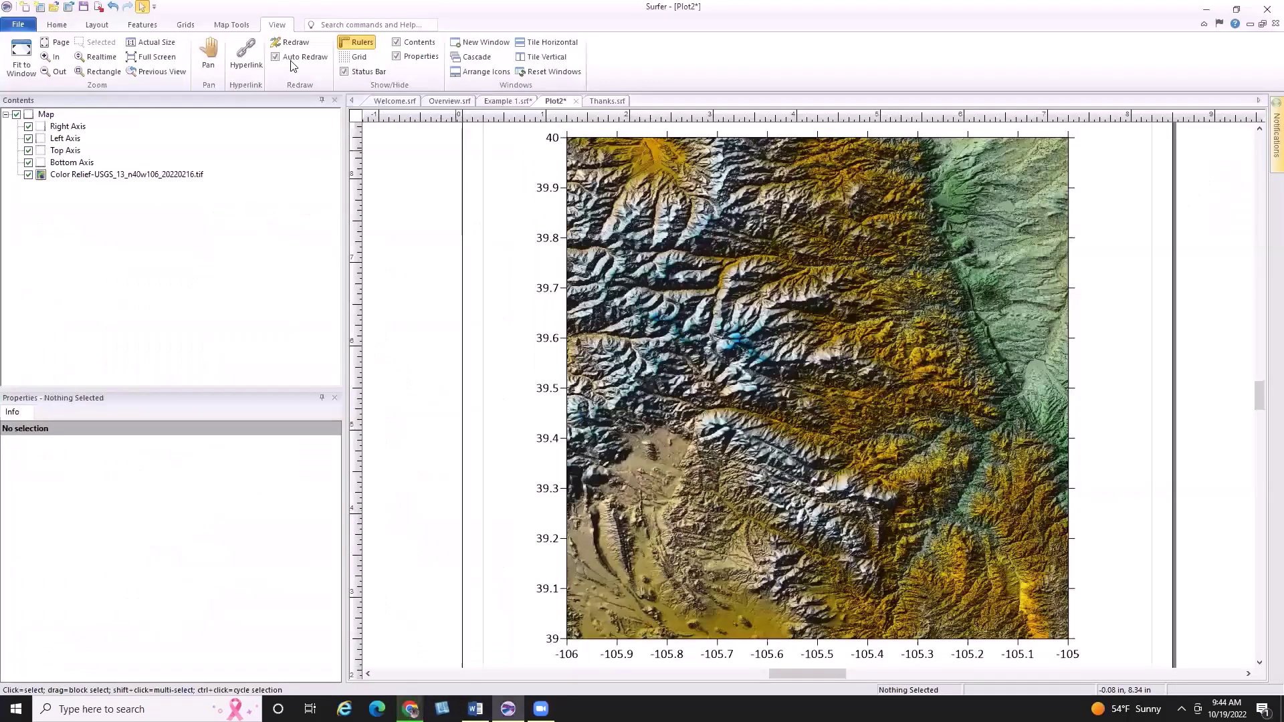
{"action": "key", "text": "ctrl+n"}
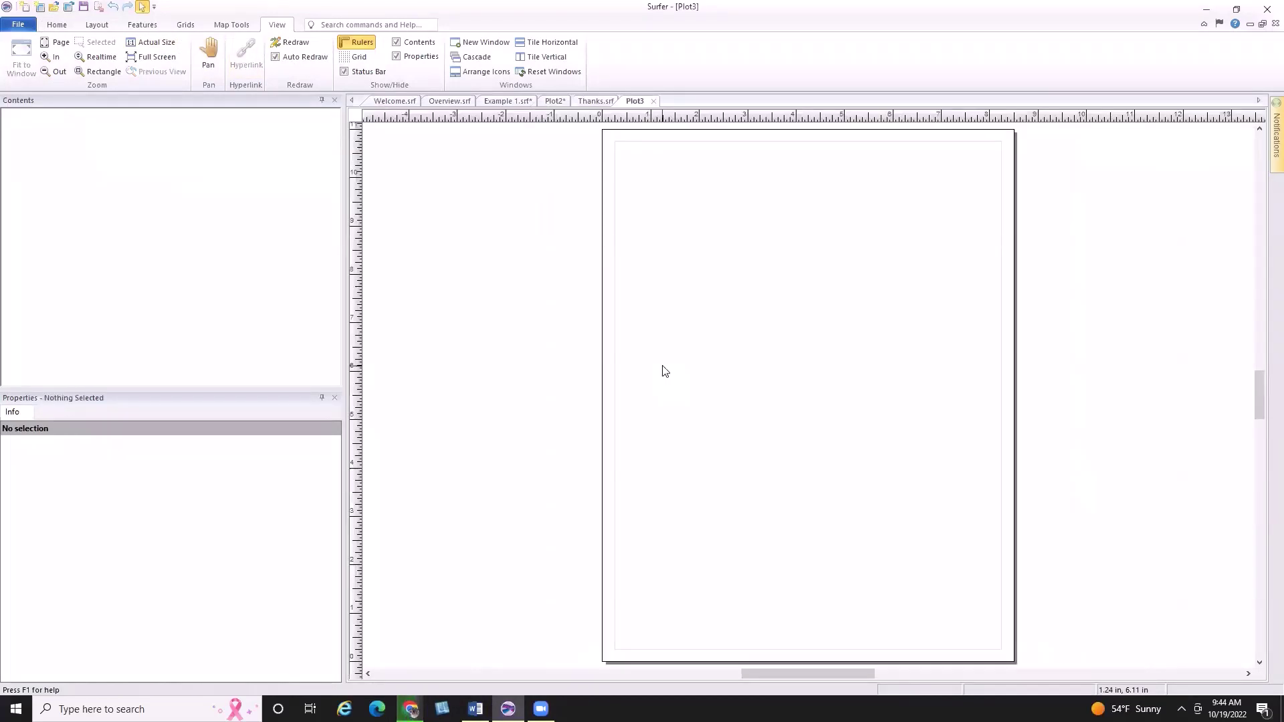
{"action": "left_click", "coordinate": [49, 25]}
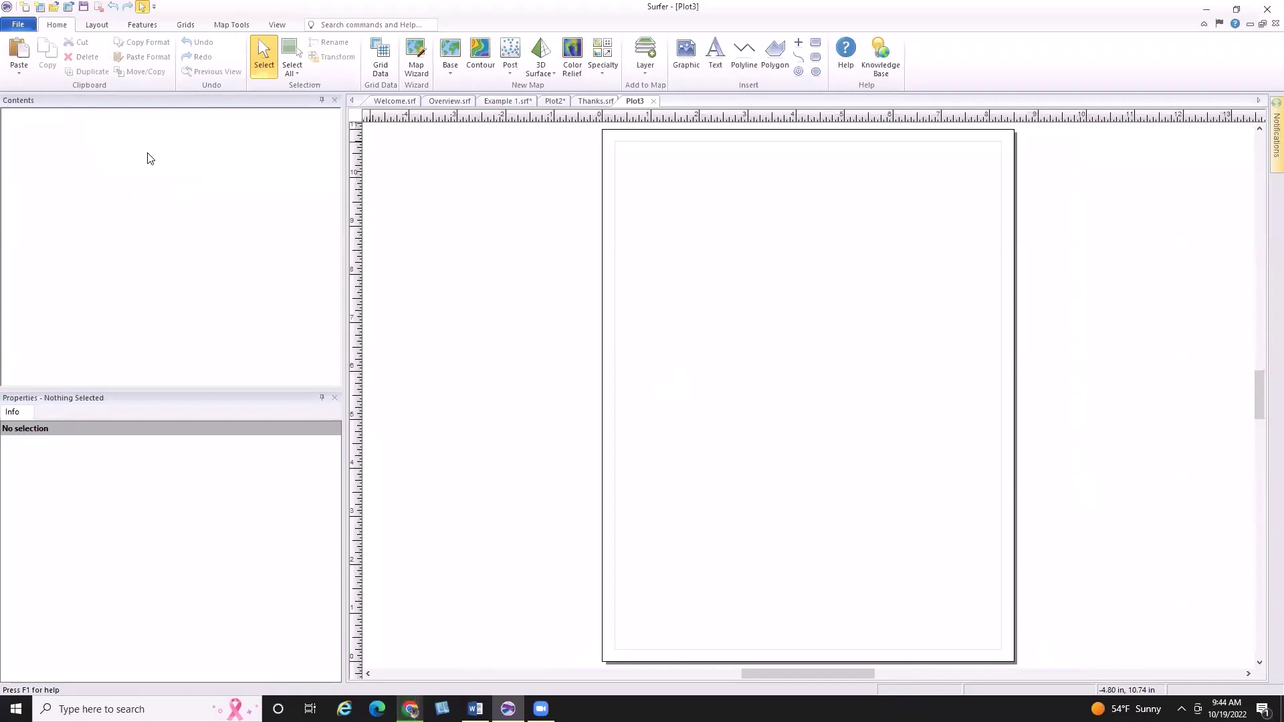
{"action": "left_click", "coordinate": [605, 89]}
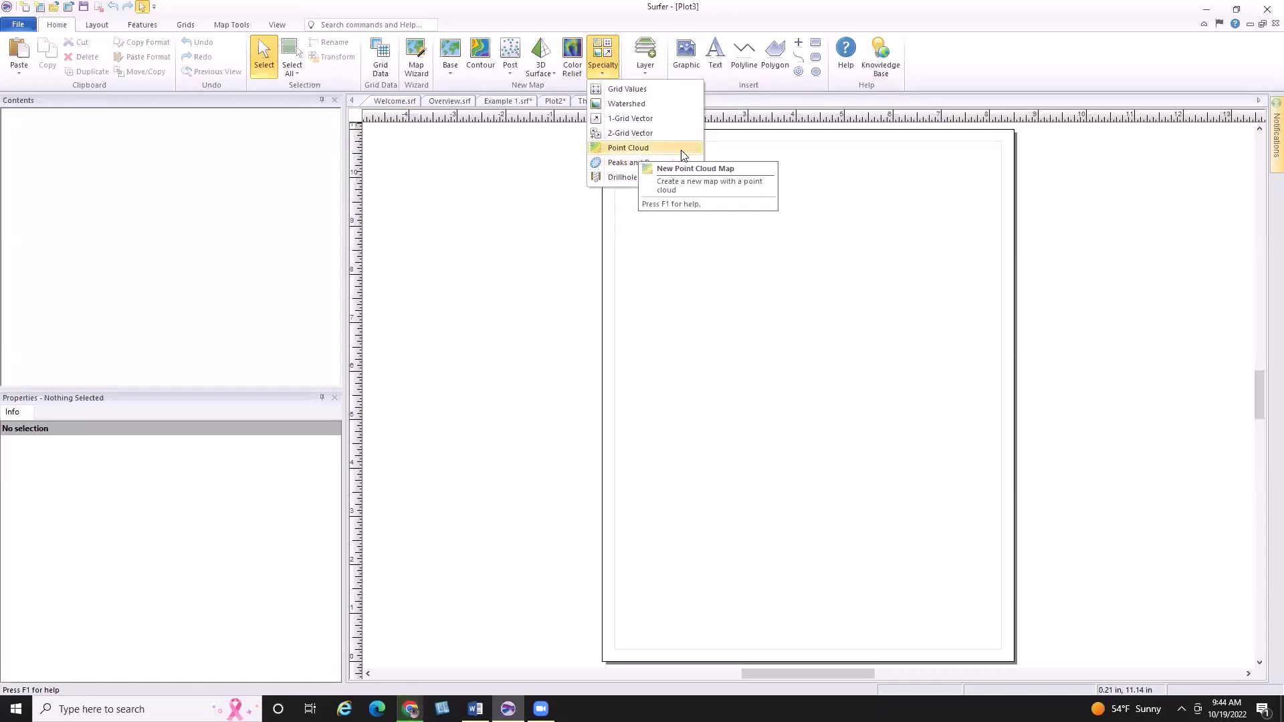
{"action": "left_click", "coordinate": [681, 148]}
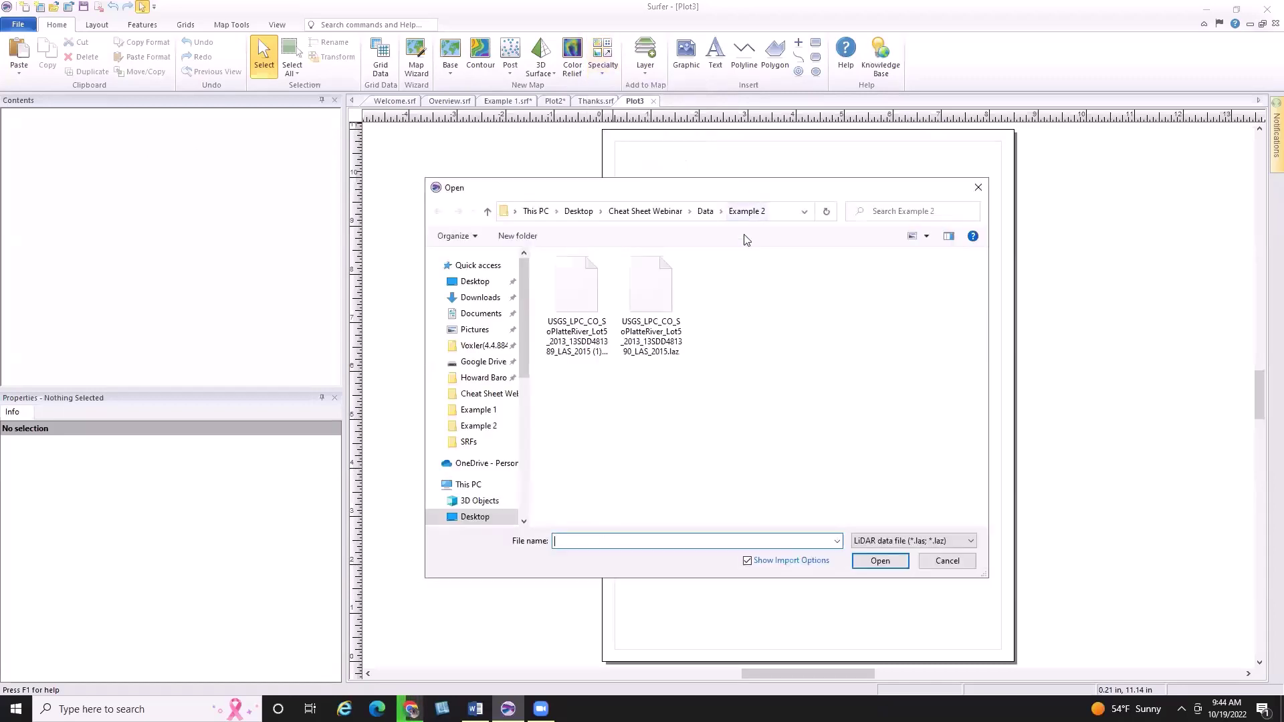
{"action": "left_click", "coordinate": [581, 343]}
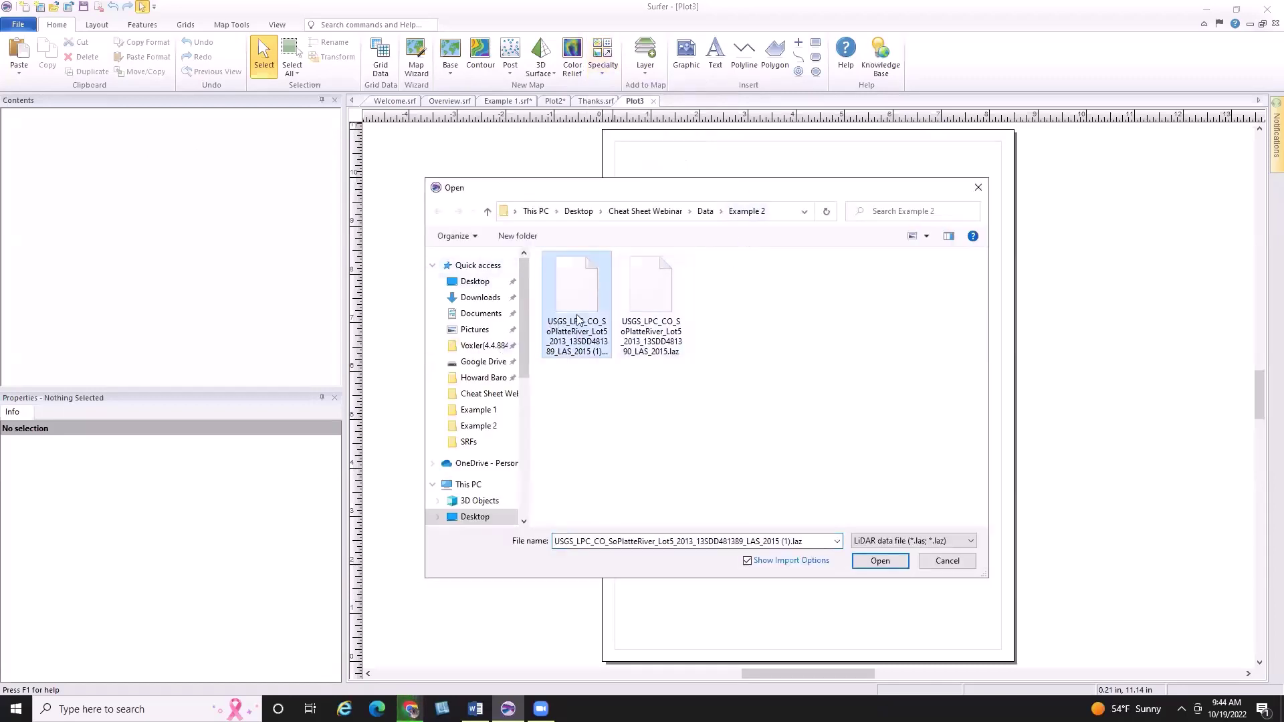
{"action": "left_click", "coordinate": [880, 566]}
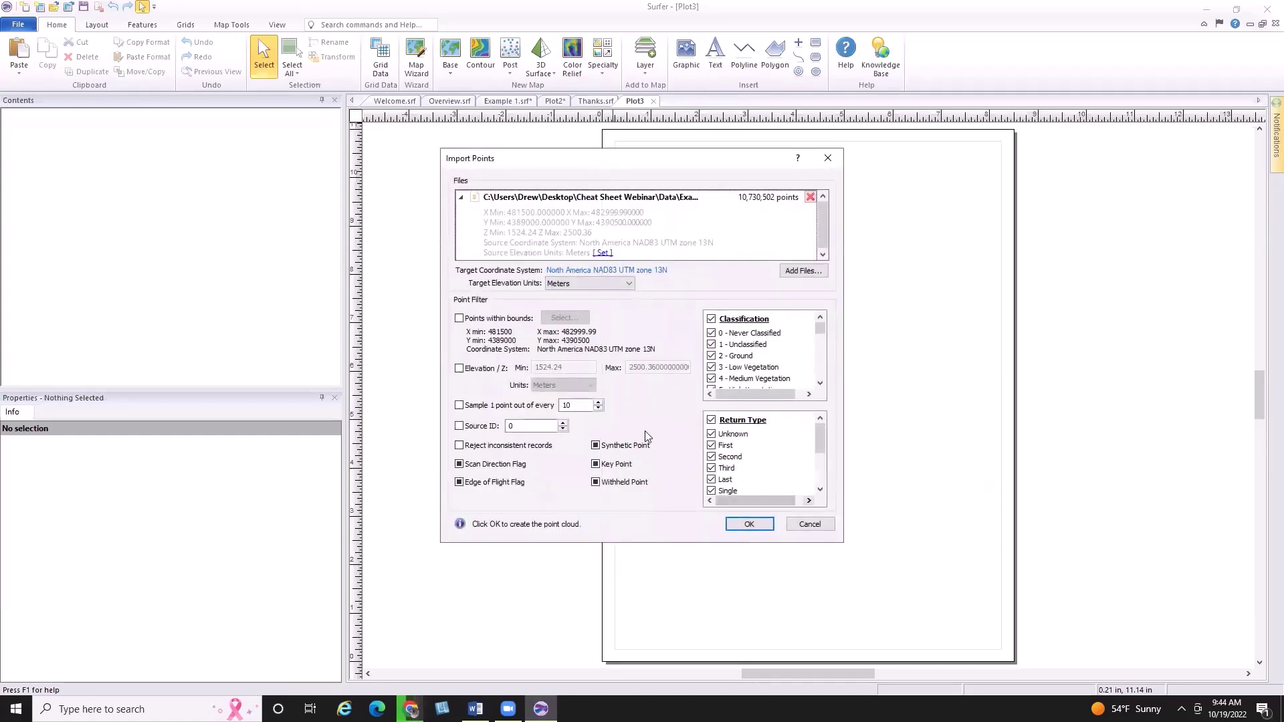
Step: Restrict the import to class 2 - Ground, sample 1 point out of every 10, and create the point cloud
{"action": "left_click_drag", "start_coordinate": [653, 158], "coordinate": [637, 130]}
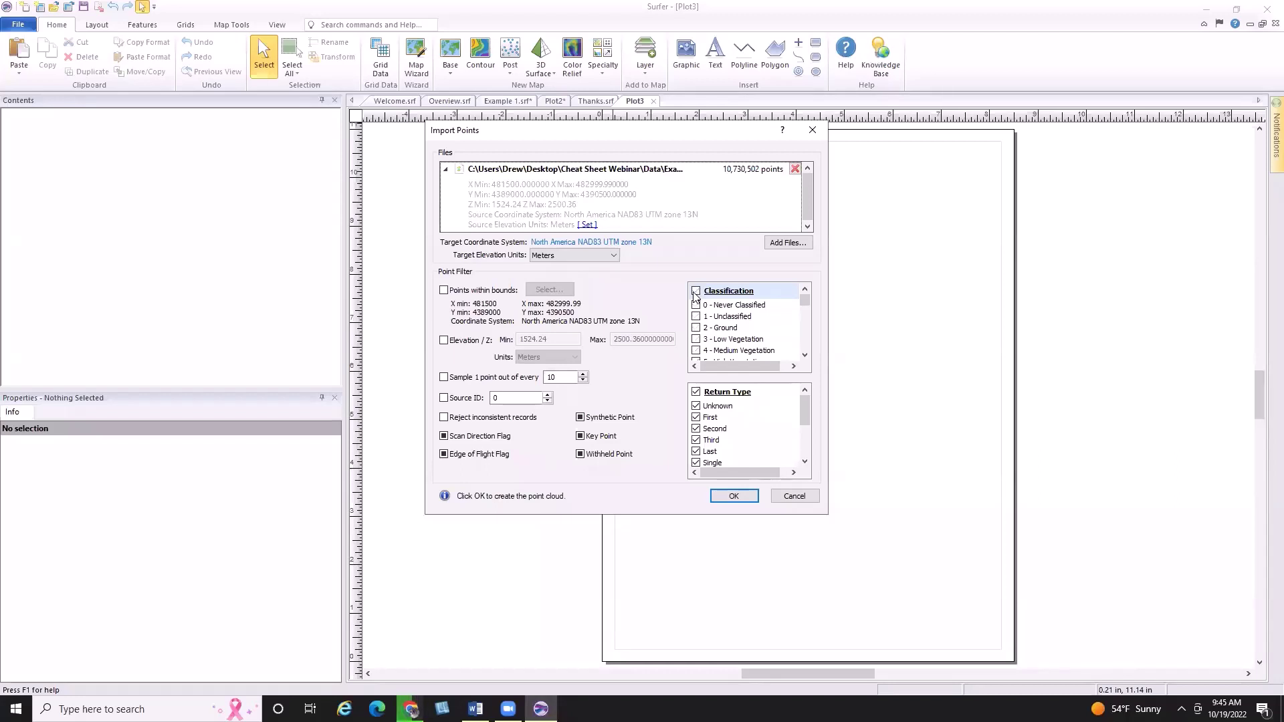
{"action": "left_click", "coordinate": [695, 292]}
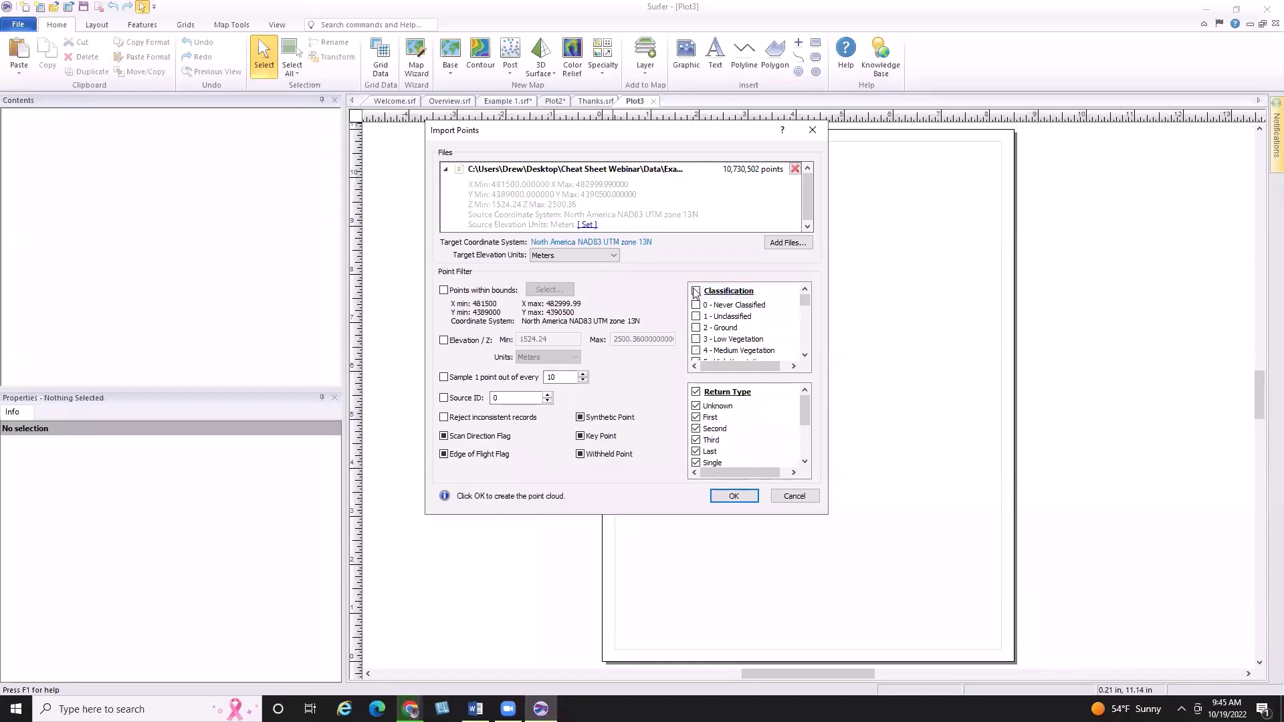
{"action": "left_click", "coordinate": [696, 327]}
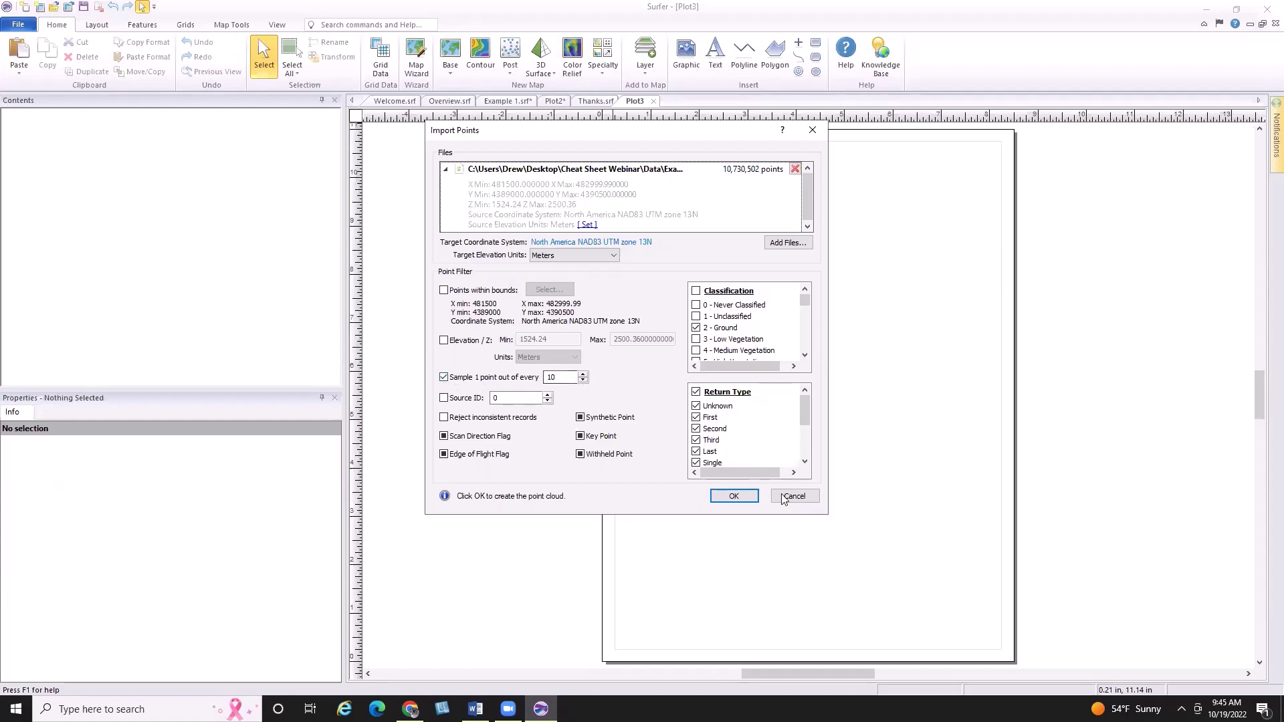
{"action": "left_click", "coordinate": [743, 496]}
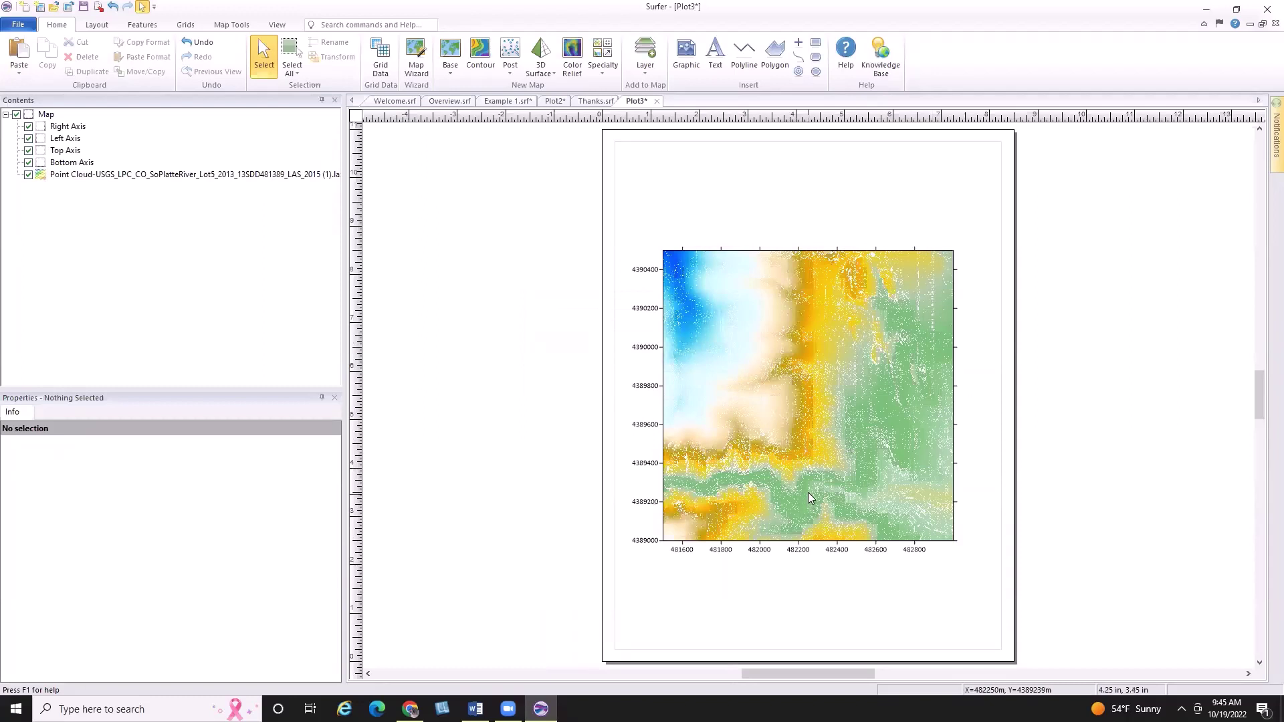
Step: Add a point cloud layer to the existing map from the 13SDD481390 LAZ file in Example 2
{"action": "left_click", "coordinate": [47, 115]}
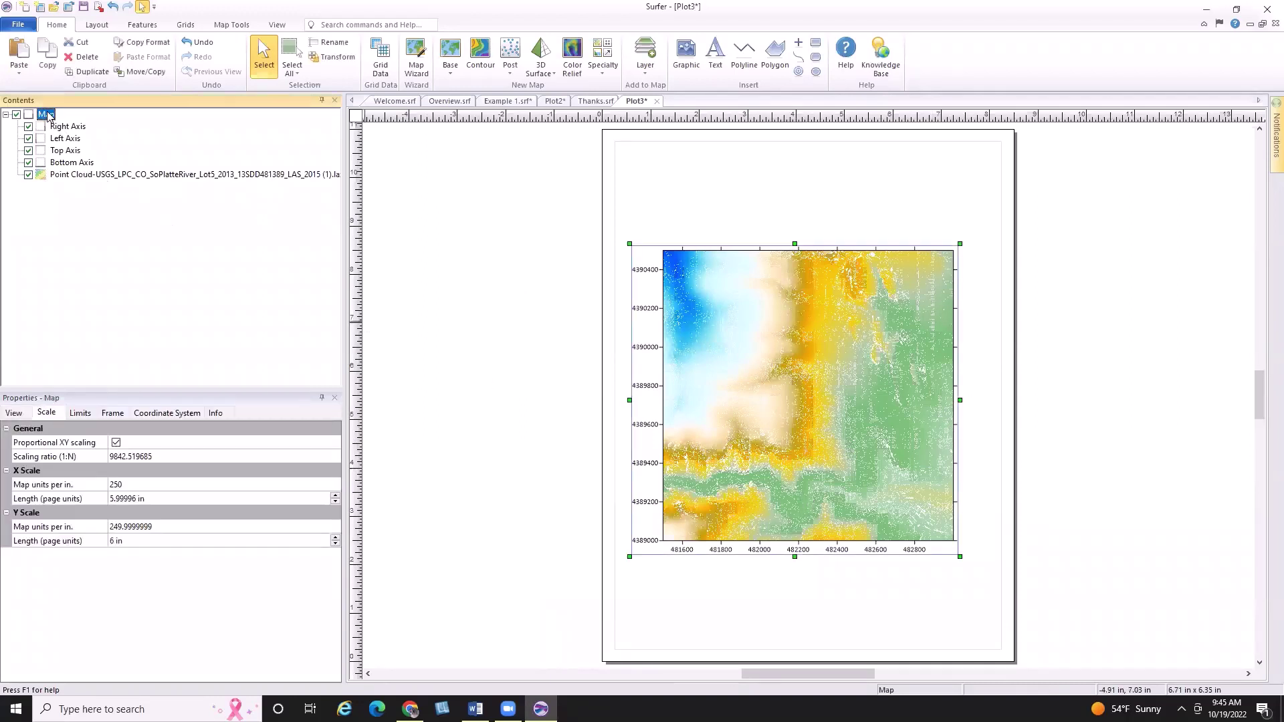
{"action": "right_click", "coordinate": [47, 116]}
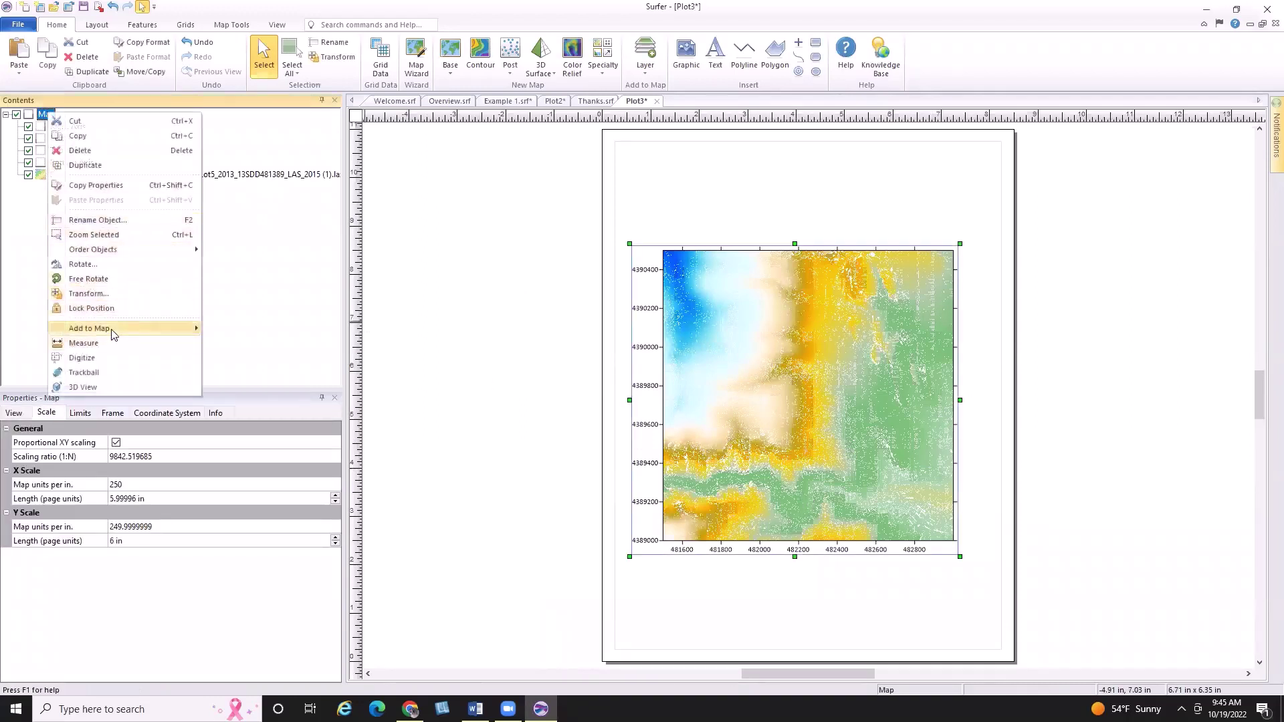
{"action": "mouse_move", "coordinate": [112, 331]}
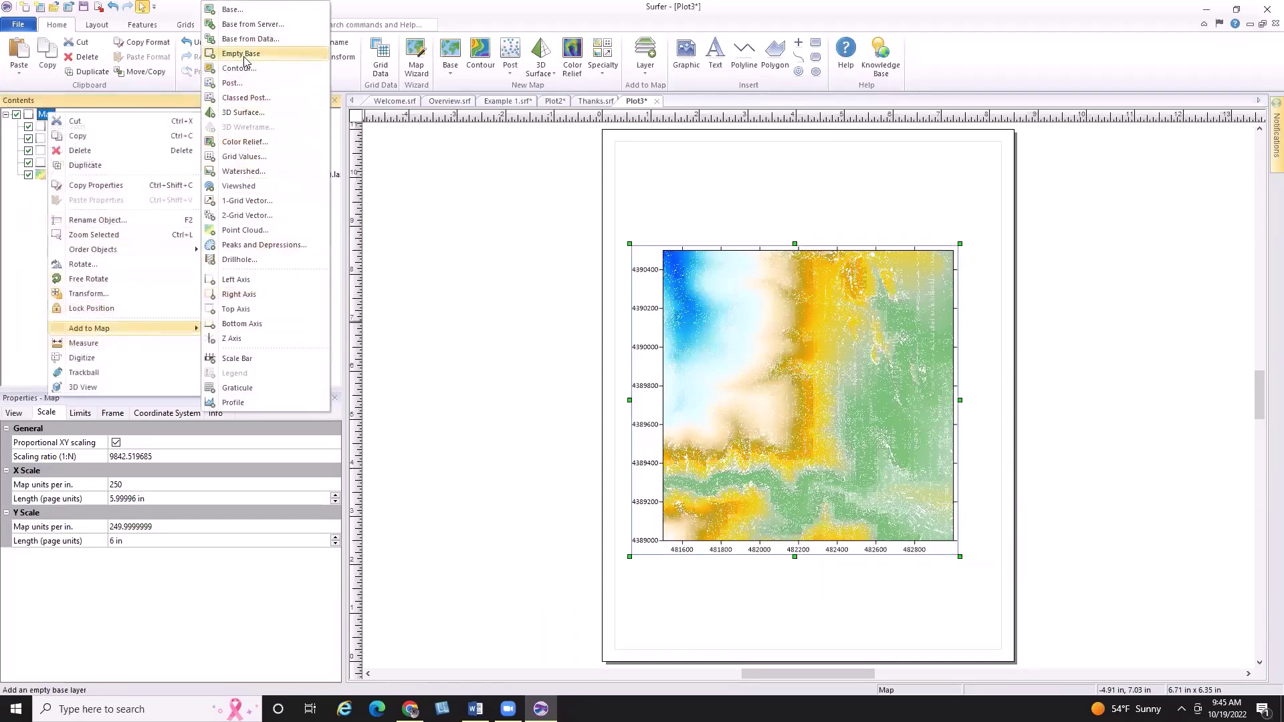
{"action": "left_click", "coordinate": [246, 230]}
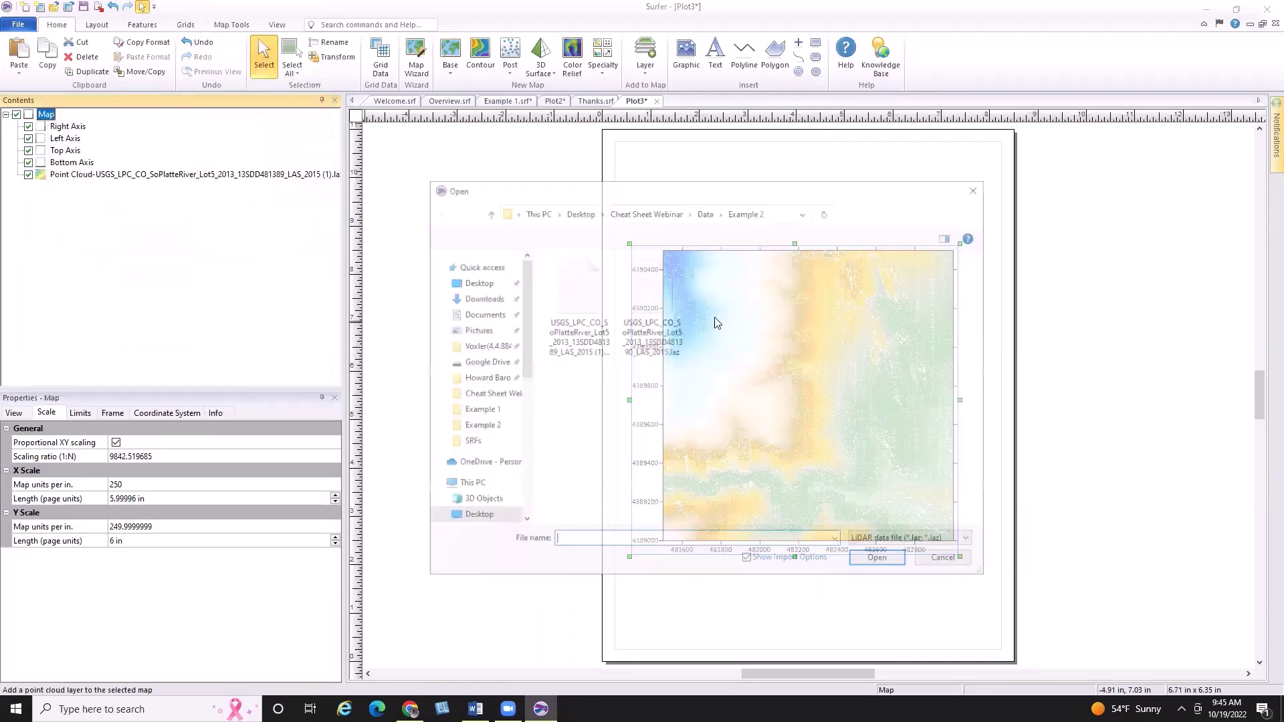
{"action": "left_click", "coordinate": [650, 304]}
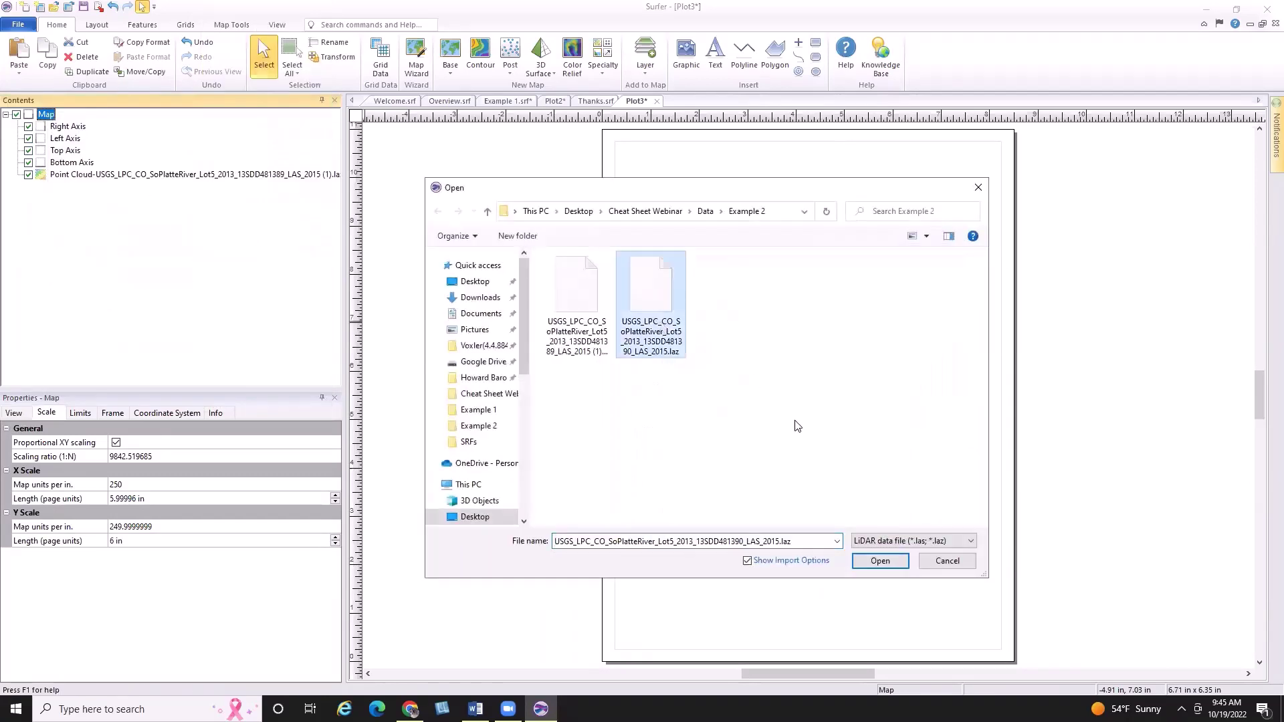
{"action": "left_click", "coordinate": [880, 561]}
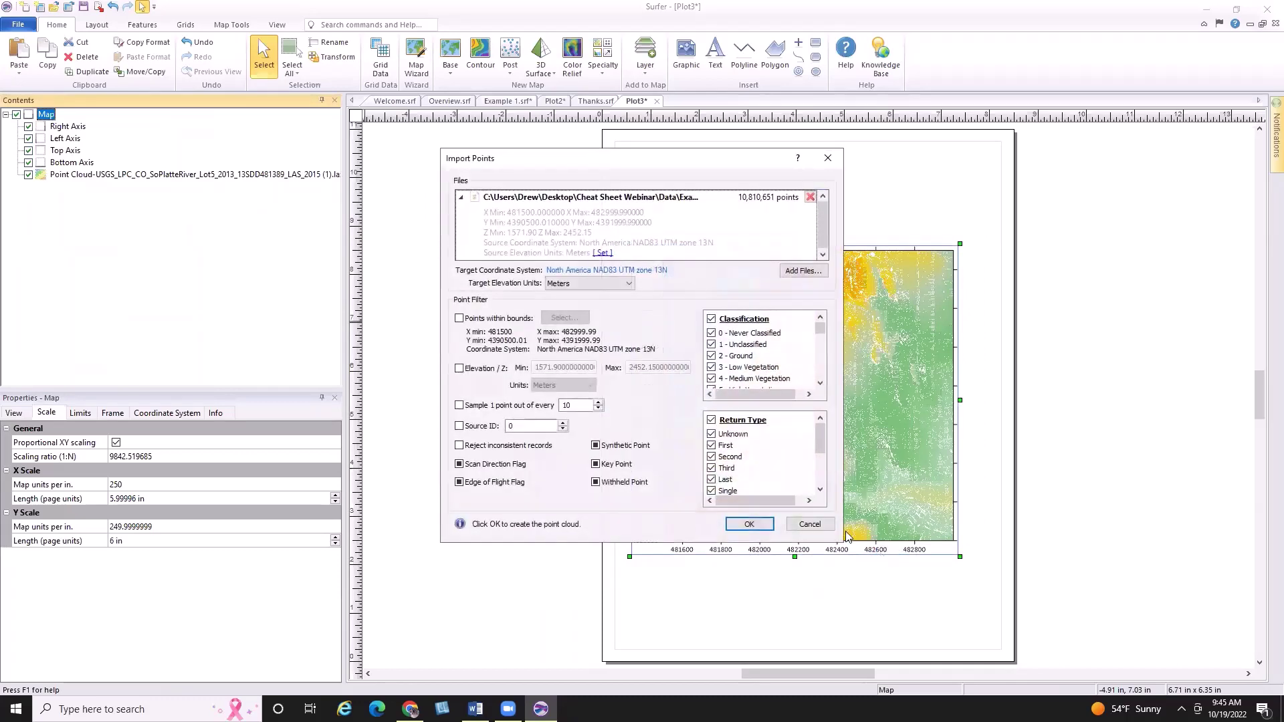
Step: Restrict the second tile's import to class 2 - Ground, create its point cloud, and adjust the map limits to include the whole layer
{"action": "left_click_drag", "start_coordinate": [528, 158], "coordinate": [491, 135]}
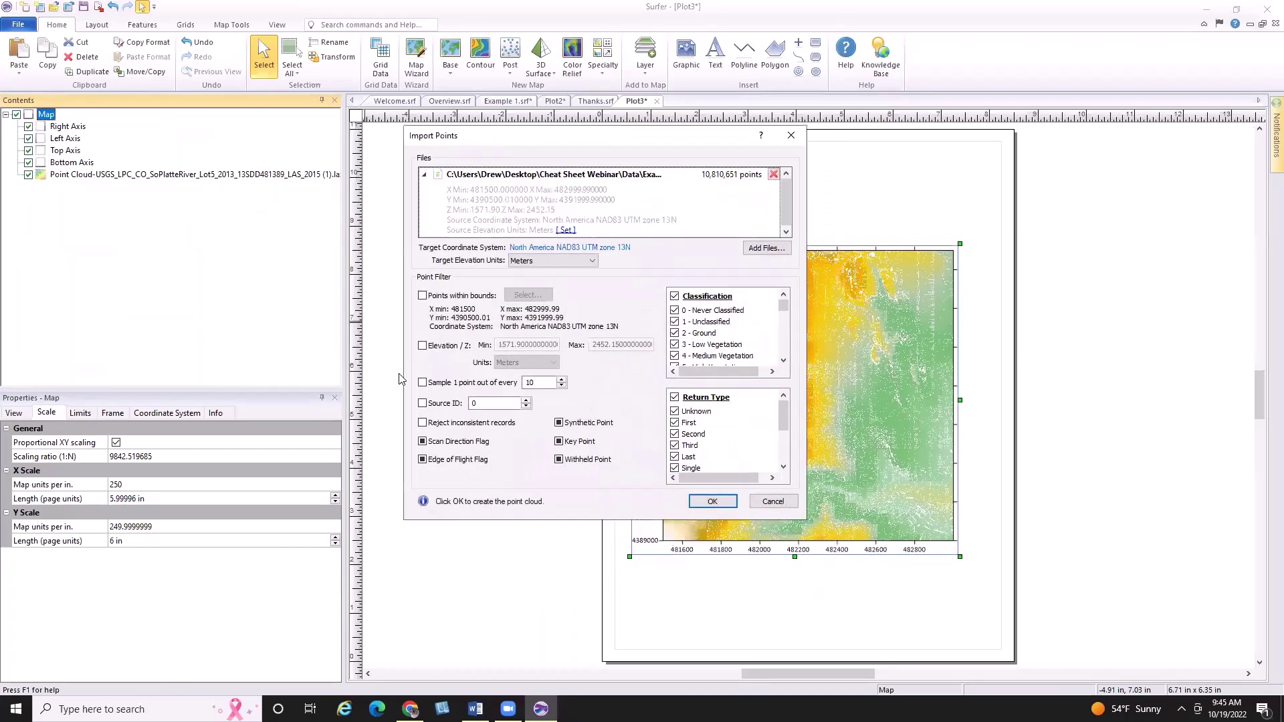
{"action": "left_click", "coordinate": [674, 295]}
{"action": "left_click", "coordinate": [675, 333]}
{"action": "left_click", "coordinate": [711, 501]}
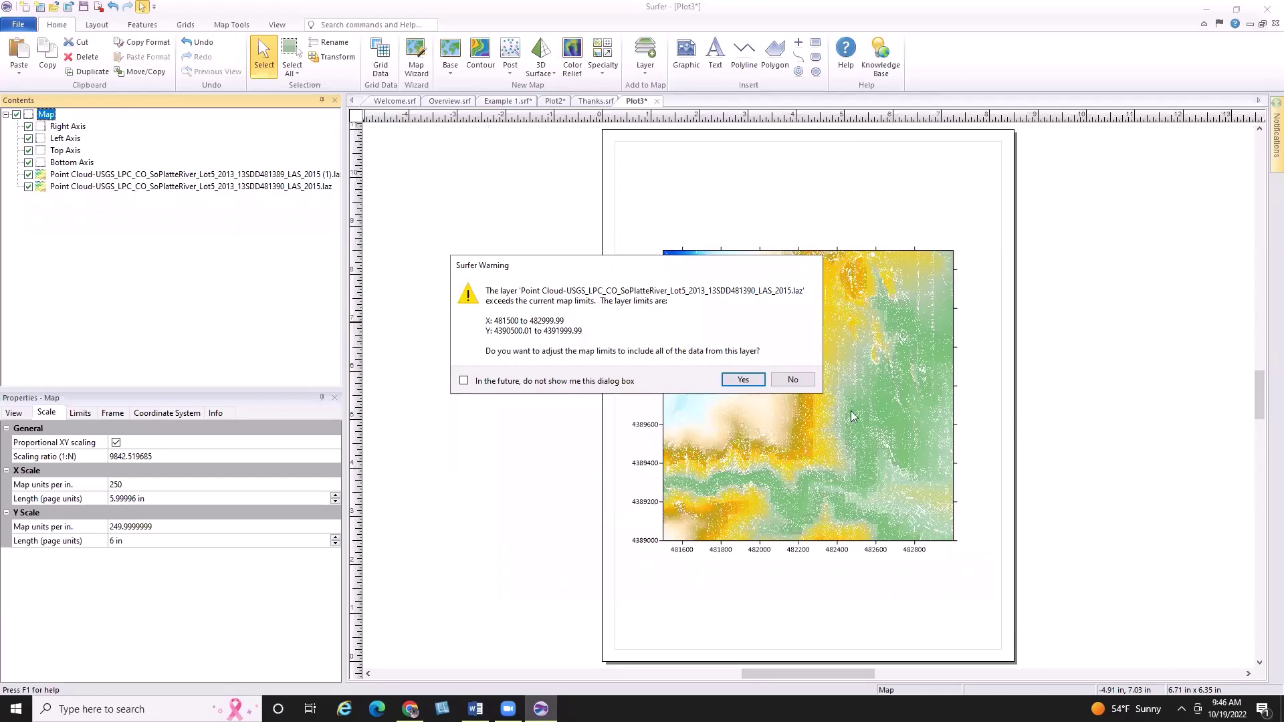
{"action": "left_click", "coordinate": [743, 380]}
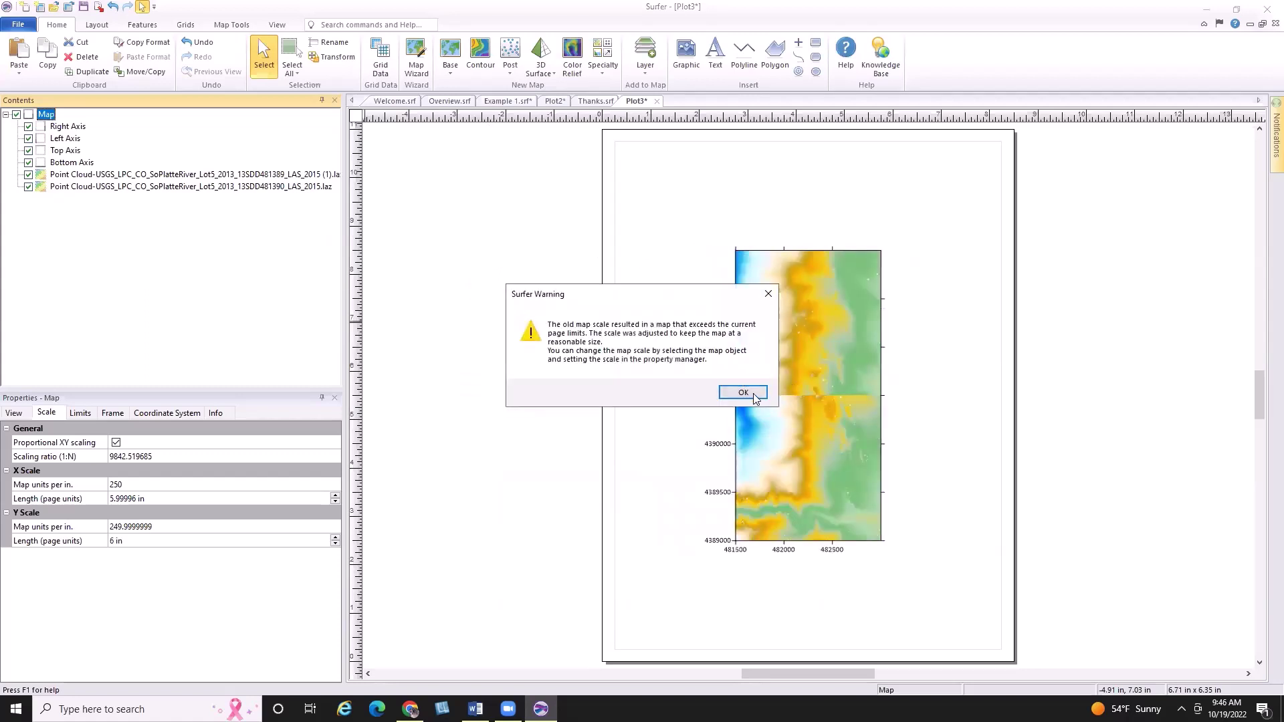
{"action": "left_click", "coordinate": [743, 393]}
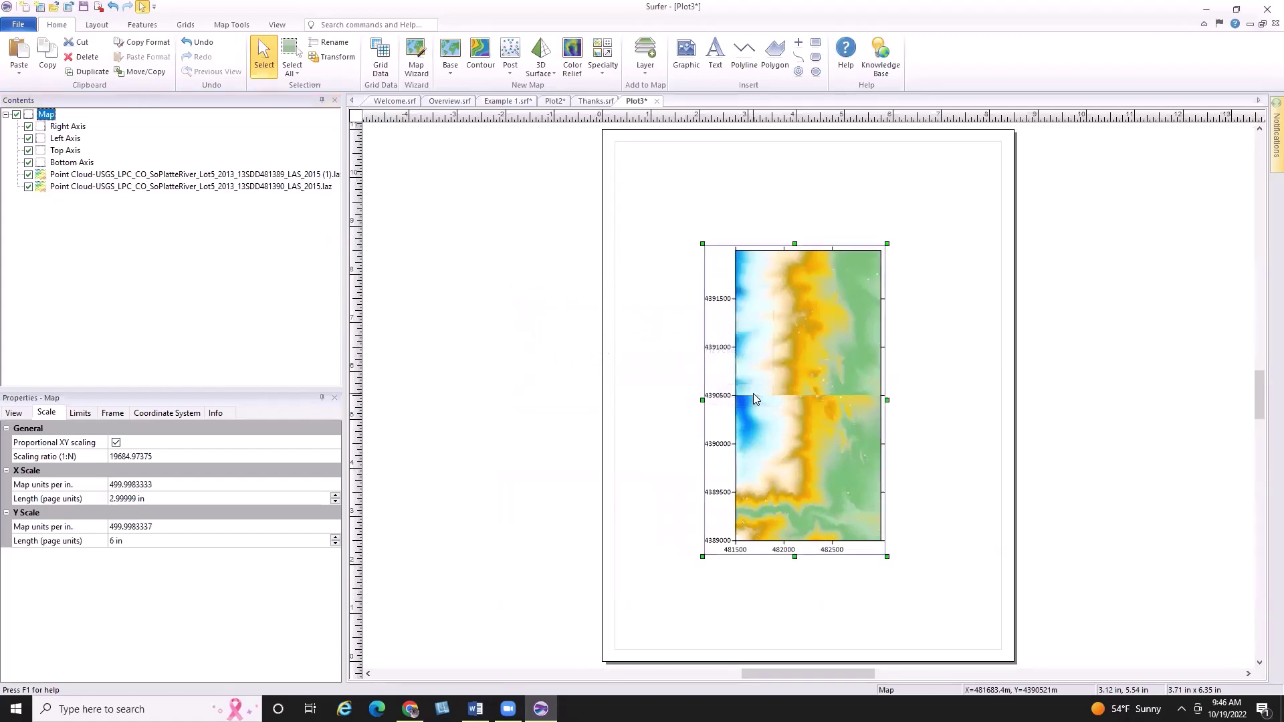
Step: Open the map in a 3D view, rotate the two point clouds to inspect the terrain, and return to the Plot3 map
{"action": "left_click", "coordinate": [14, 412]}
{"action": "left_click", "coordinate": [133, 505]}
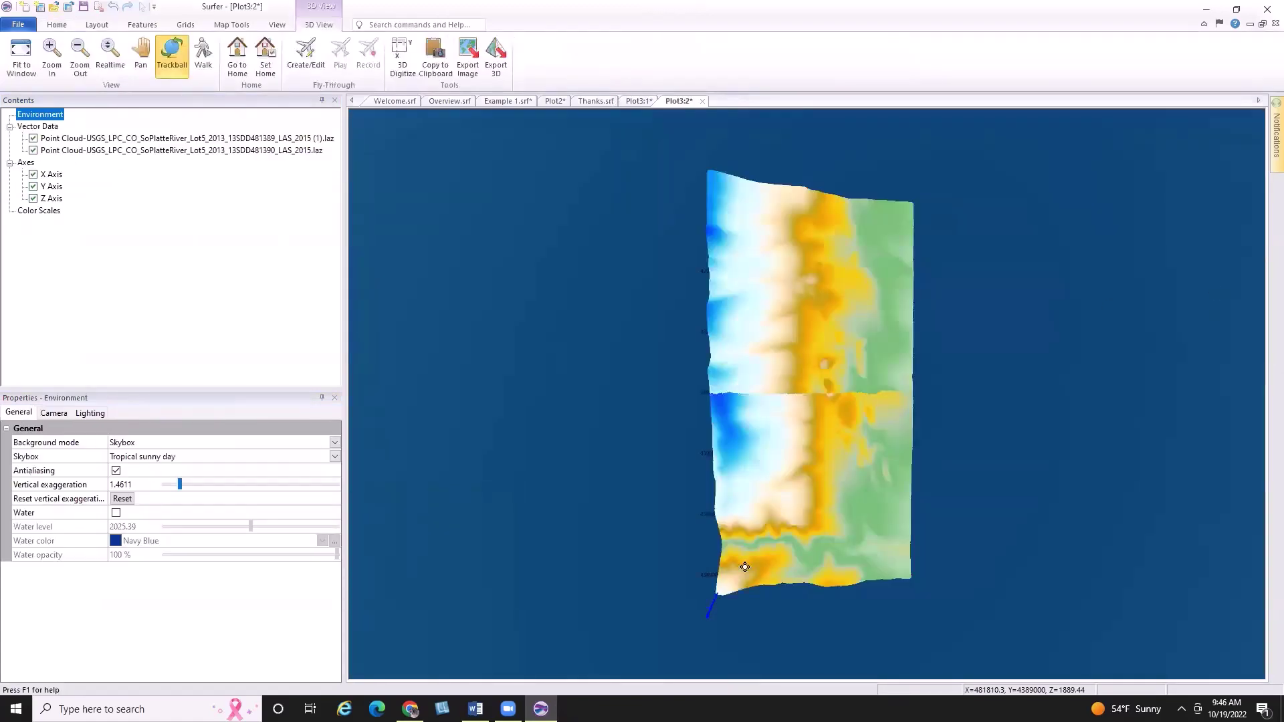
{"action": "left_click_drag", "start_coordinate": [744, 567], "coordinate": [798, 422]}
{"action": "left_click_drag", "start_coordinate": [879, 428], "coordinate": [851, 459]}
{"action": "left_click", "coordinate": [637, 102]}
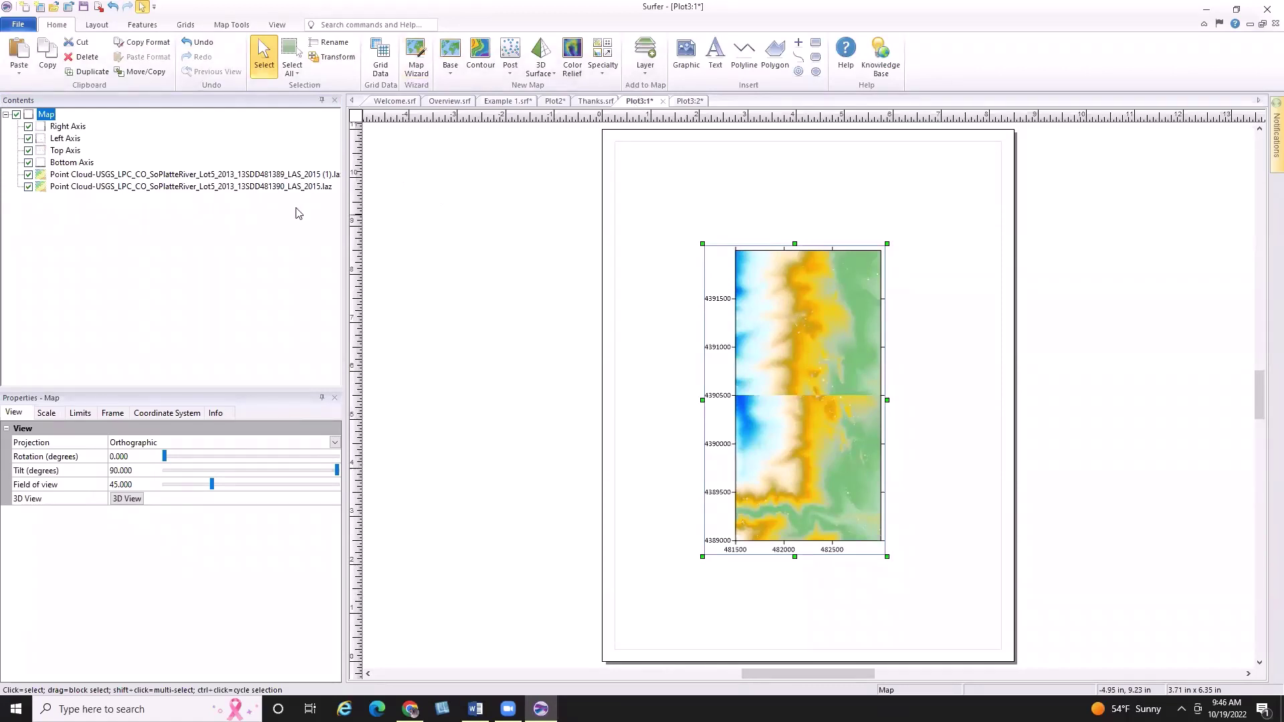
Step: Grid the 13SDD481389 point cloud by average elevation, adding it to the existing map as a contour layer and replacing the existing grid file
{"action": "left_click", "coordinate": [121, 175]}
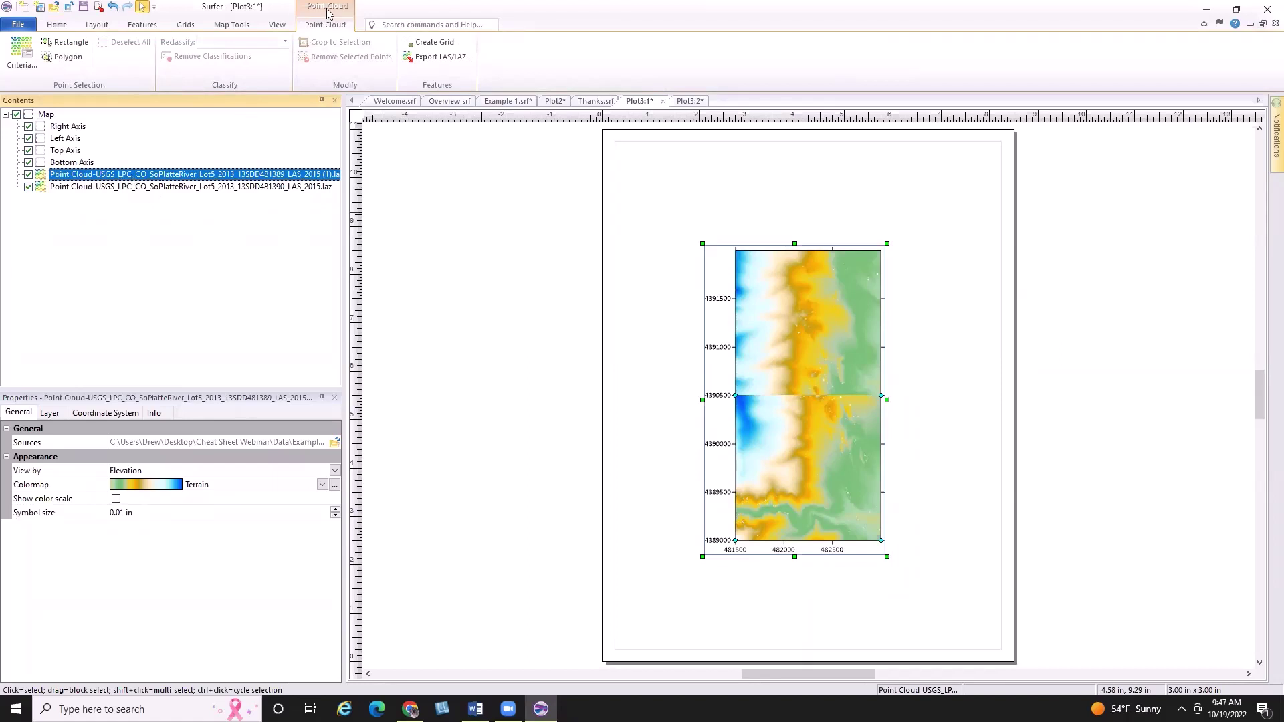
{"action": "left_click", "coordinate": [447, 49]}
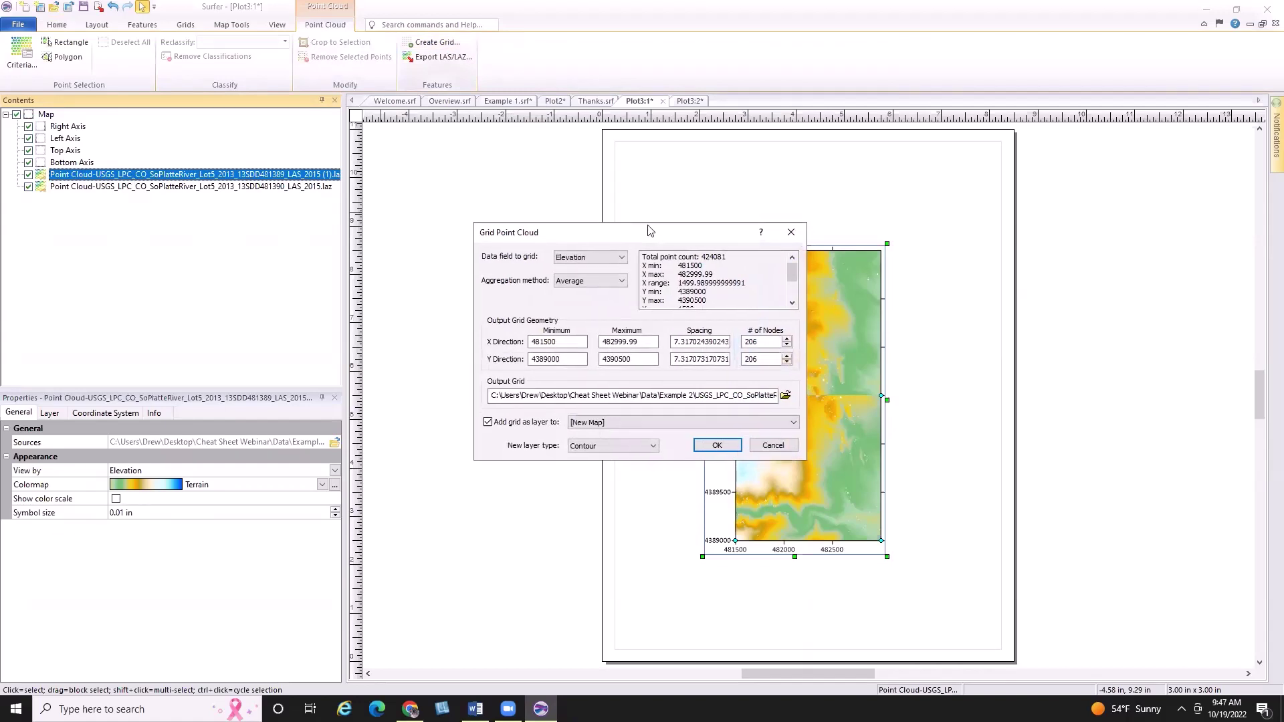
{"action": "left_click_drag", "start_coordinate": [648, 231], "coordinate": [584, 196]}
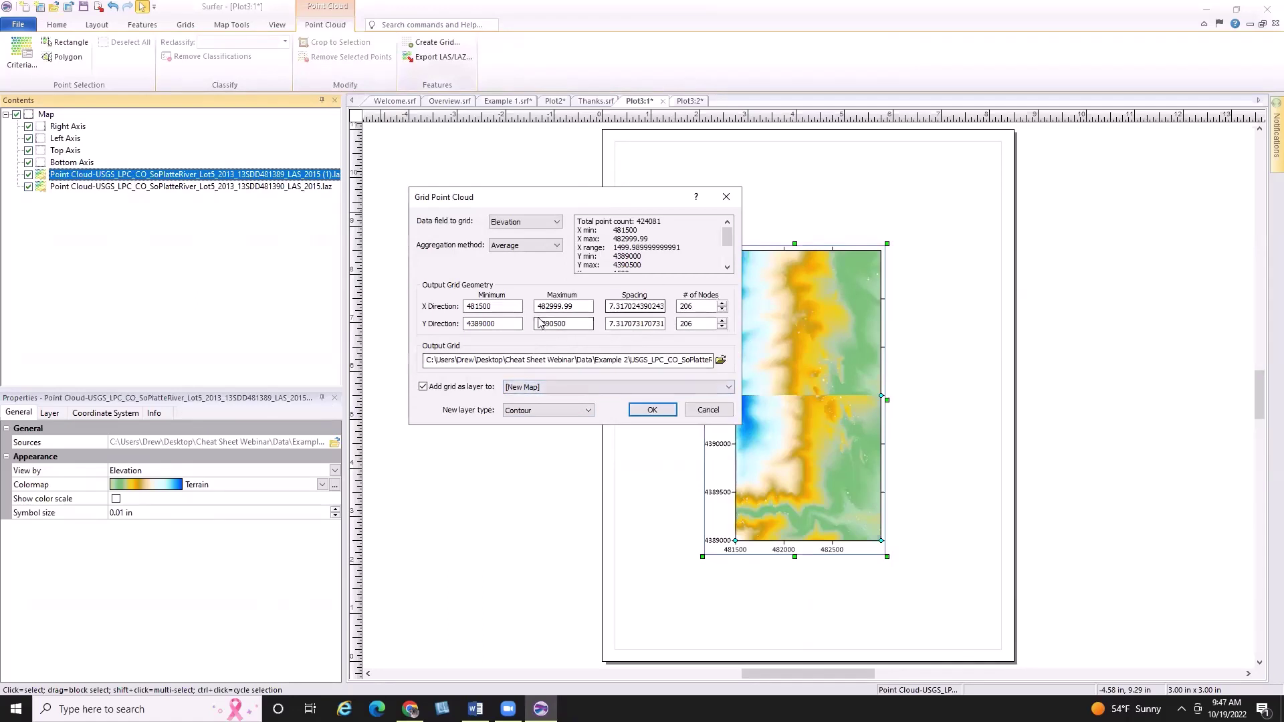
{"action": "left_click", "coordinate": [720, 393]}
{"action": "left_click", "coordinate": [540, 409]}
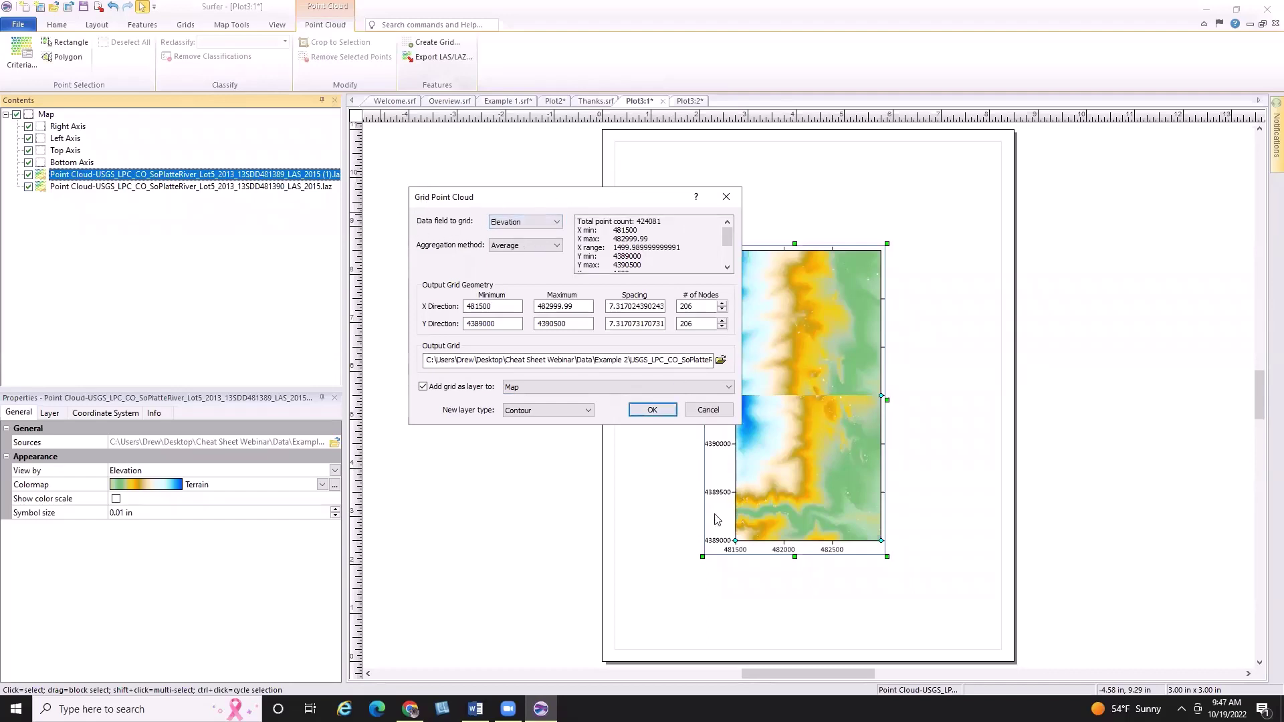
{"action": "left_click", "coordinate": [652, 410]}
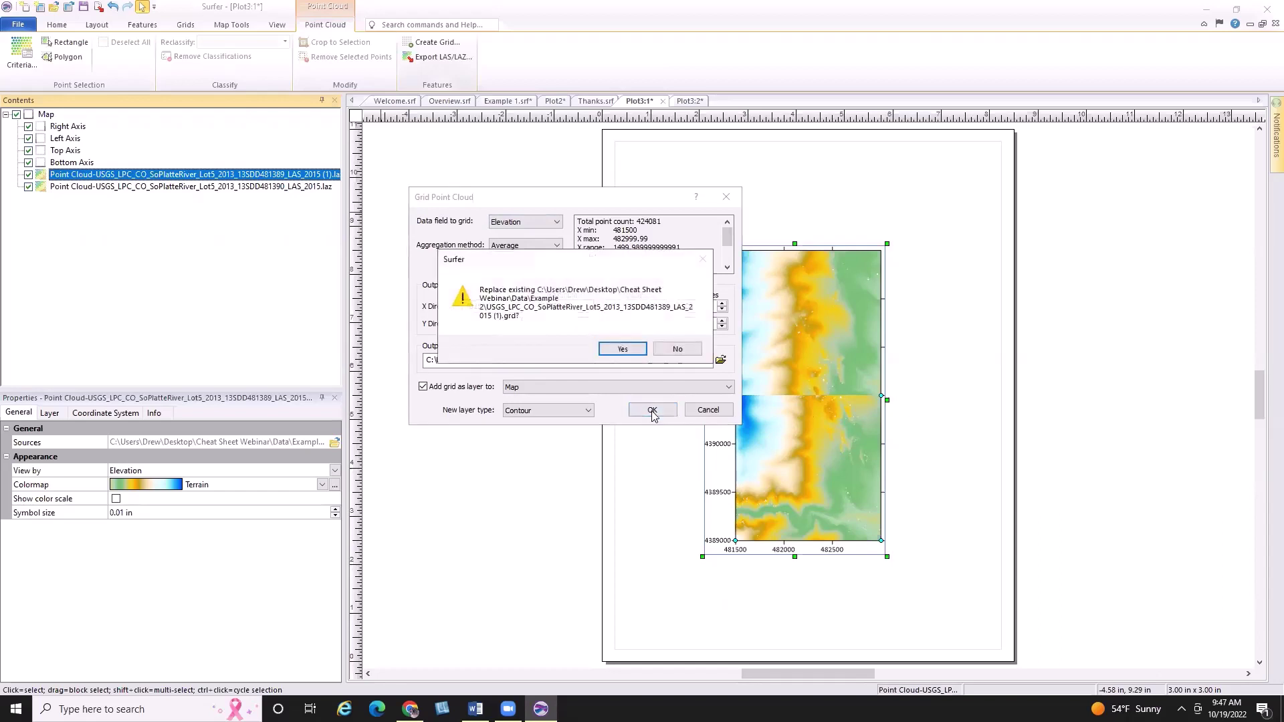
{"action": "left_click", "coordinate": [622, 349]}
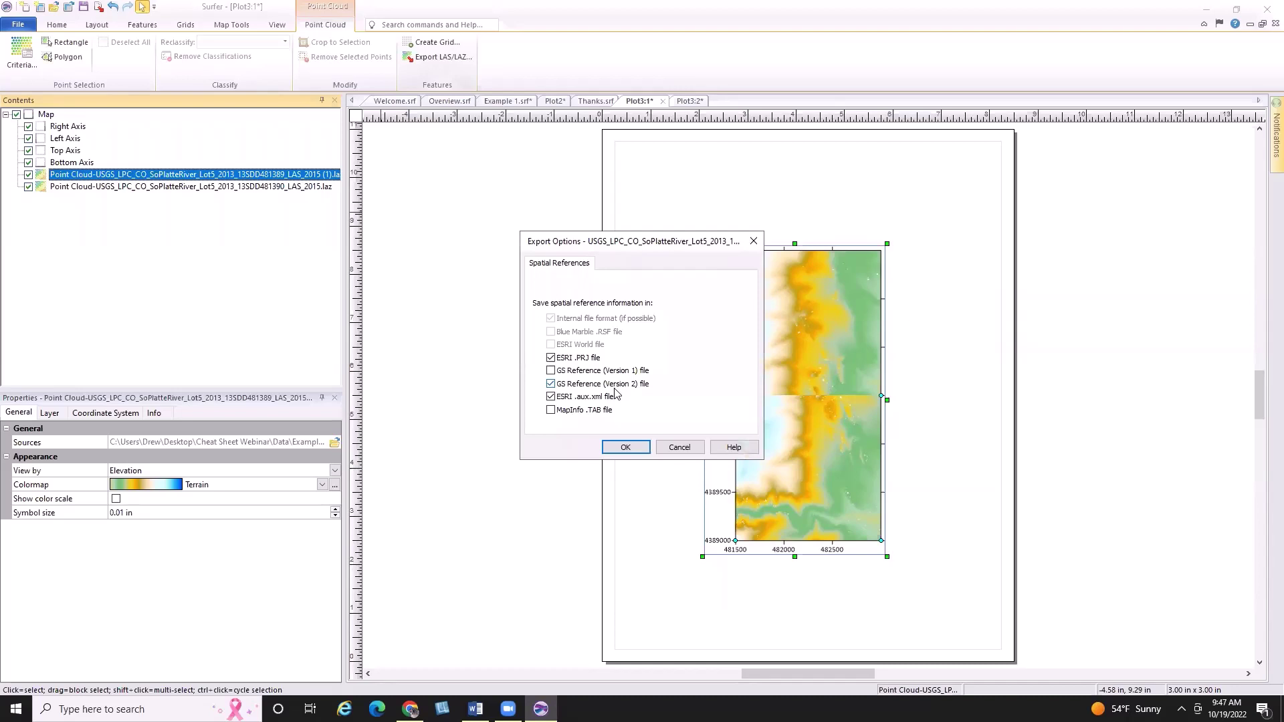
{"action": "left_click", "coordinate": [621, 441]}
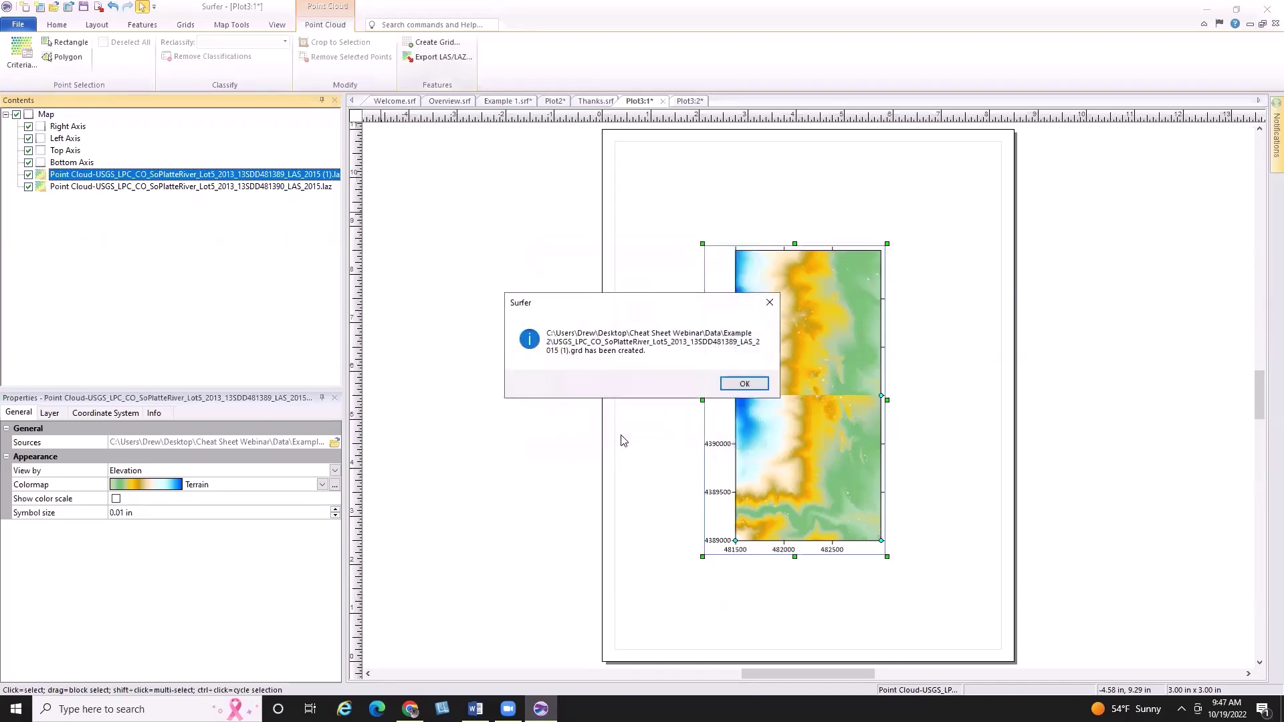
{"action": "left_click", "coordinate": [744, 384]}
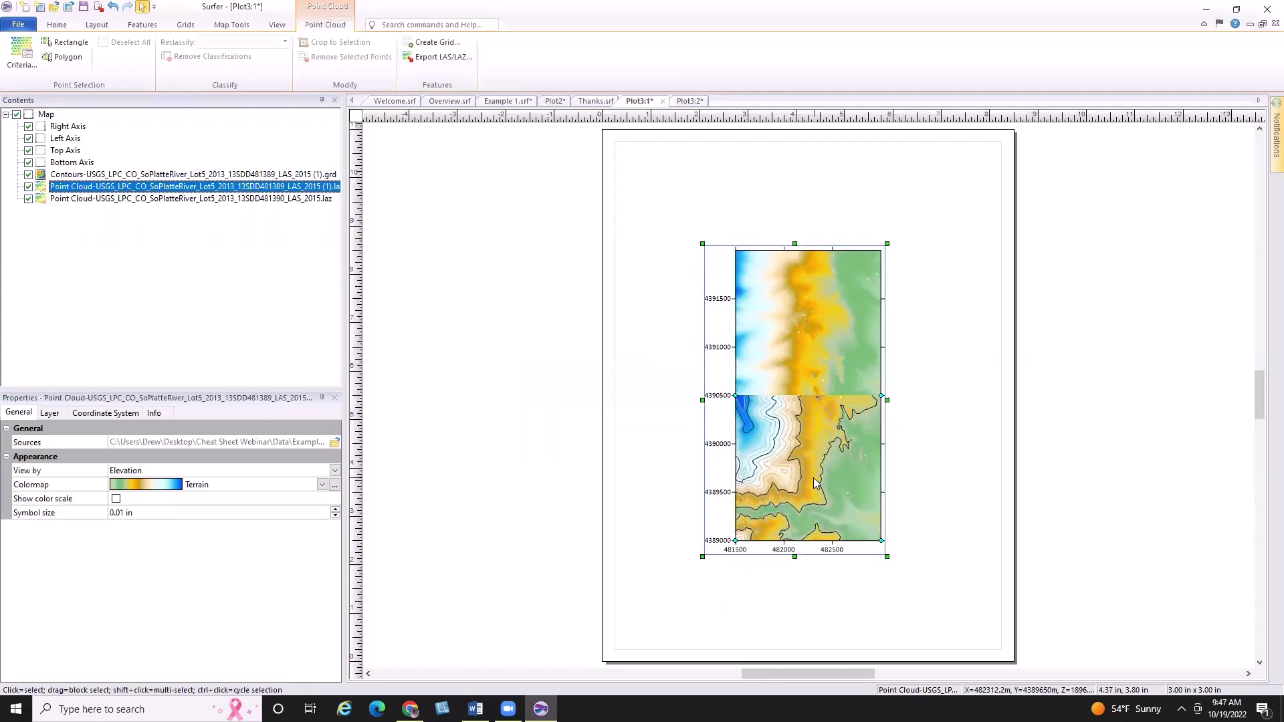
Step: Grid the 13SDD481390 point cloud by average elevation into a contour layer on the same map, overwriting the existing GRD file
{"action": "left_click", "coordinate": [257, 199]}
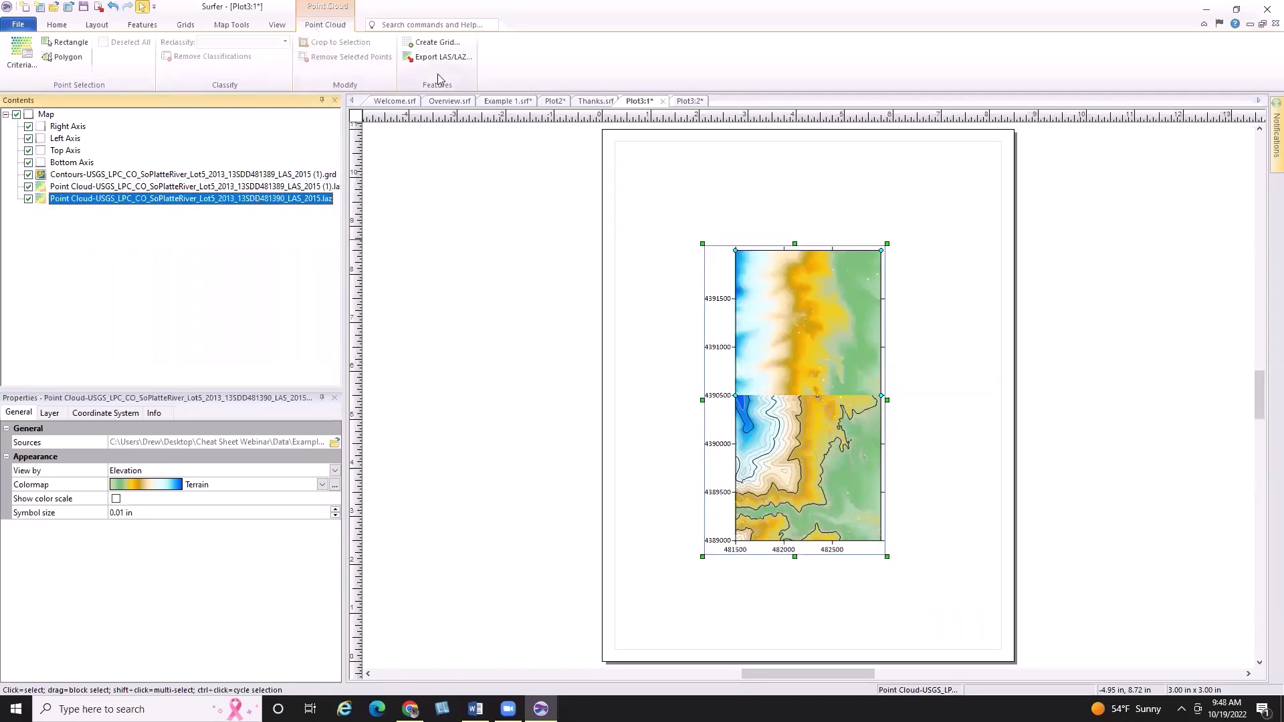
{"action": "left_click", "coordinate": [419, 47]}
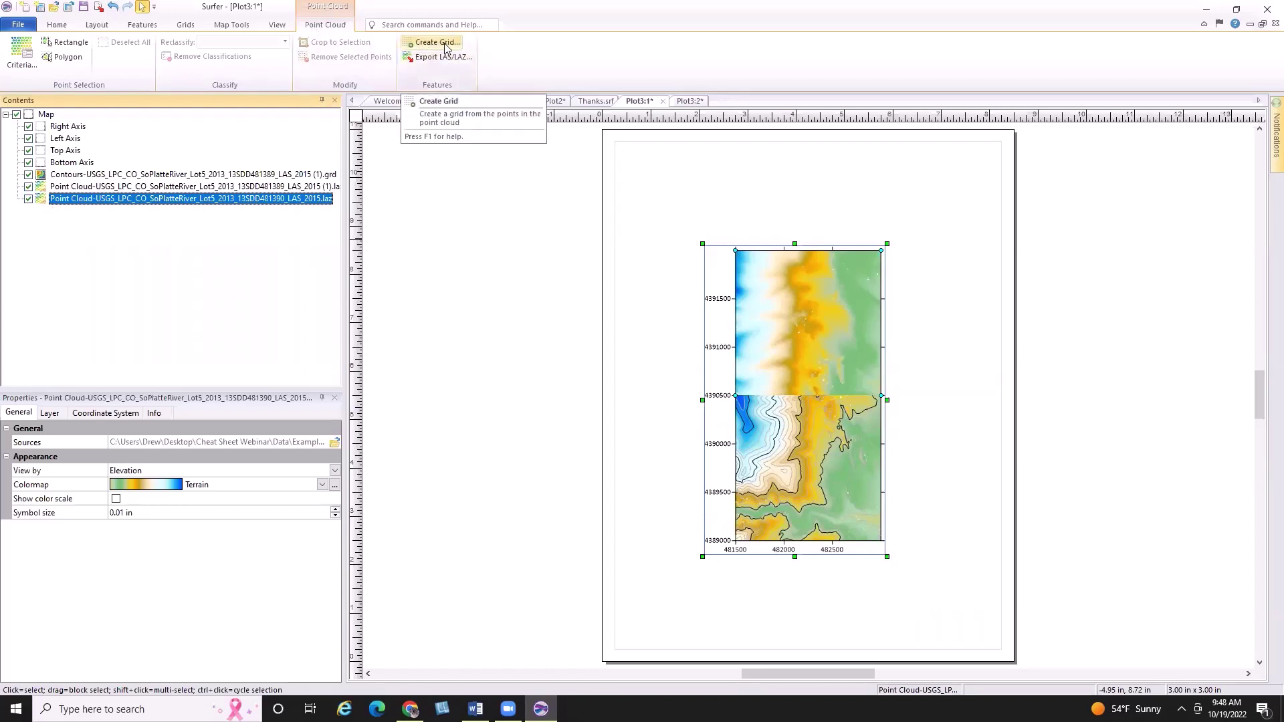
{"action": "left_click", "coordinate": [419, 47]}
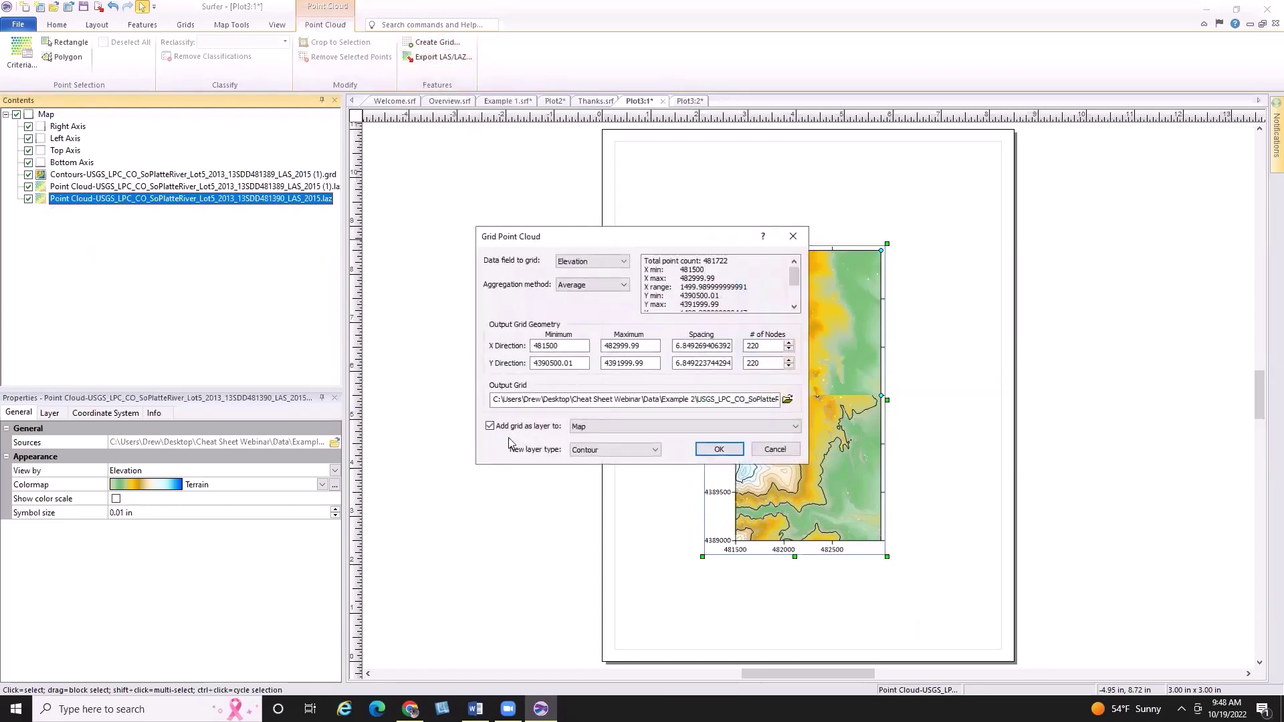
{"action": "left_click", "coordinate": [727, 451]}
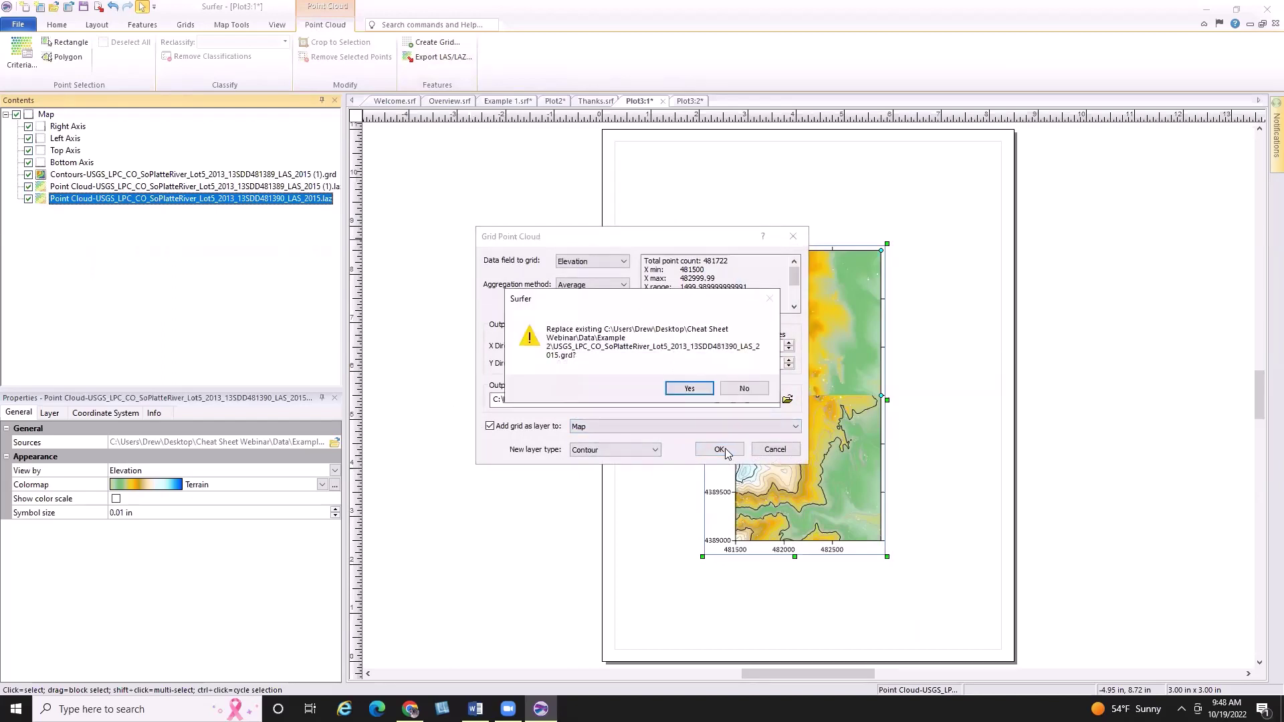
{"action": "left_click", "coordinate": [700, 393]}
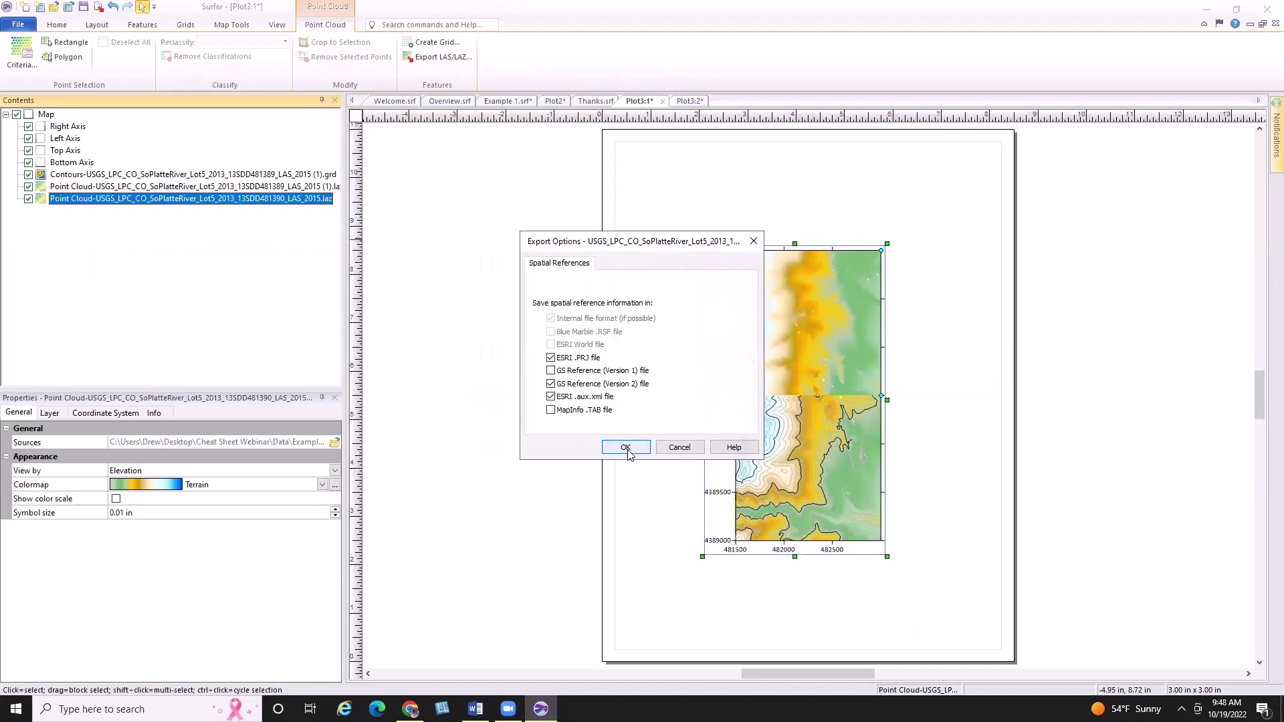
{"action": "left_click", "coordinate": [625, 448]}
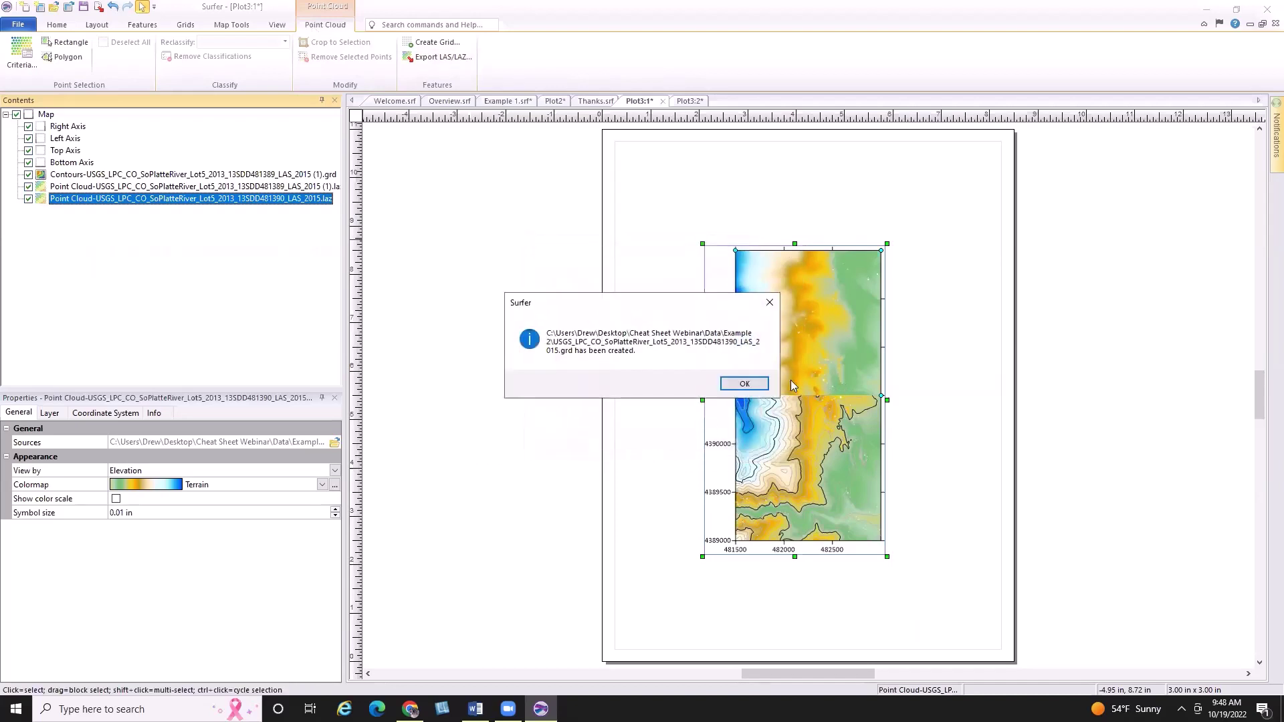
{"action": "left_click", "coordinate": [742, 383]}
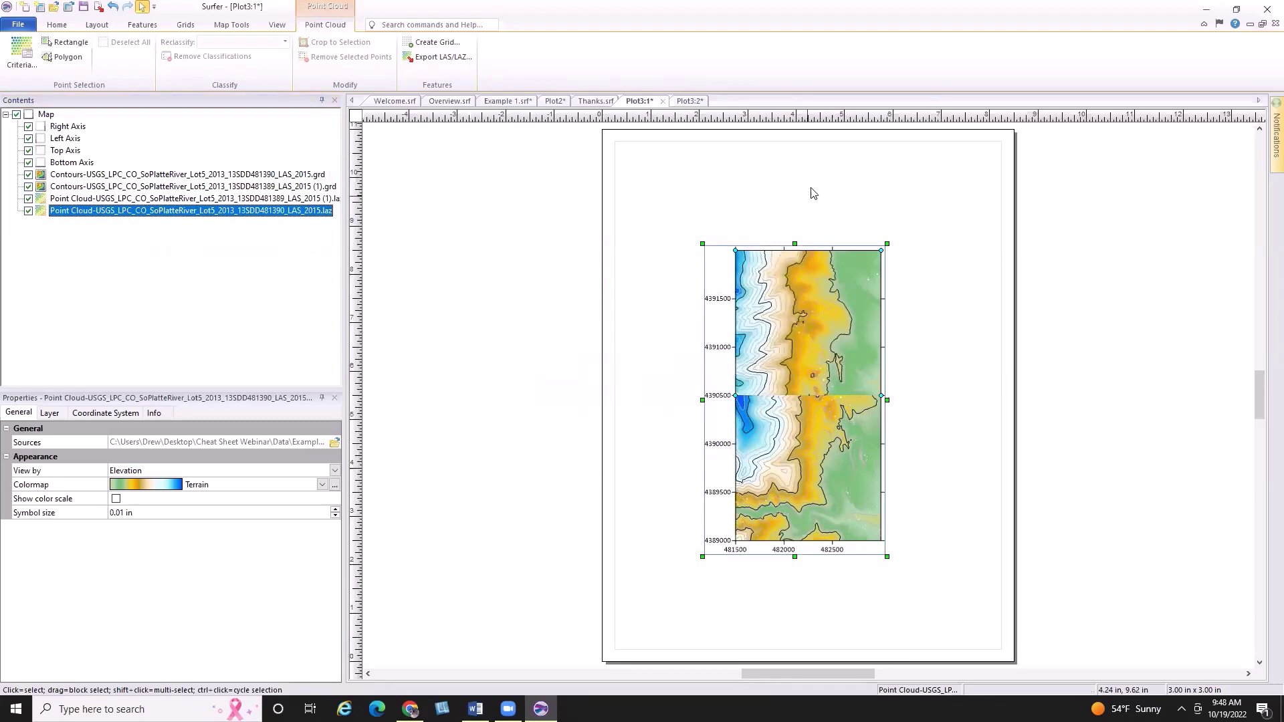
Step: Start adding a base layer from an online map server to the existing map
{"action": "left_click", "coordinate": [44, 115]}
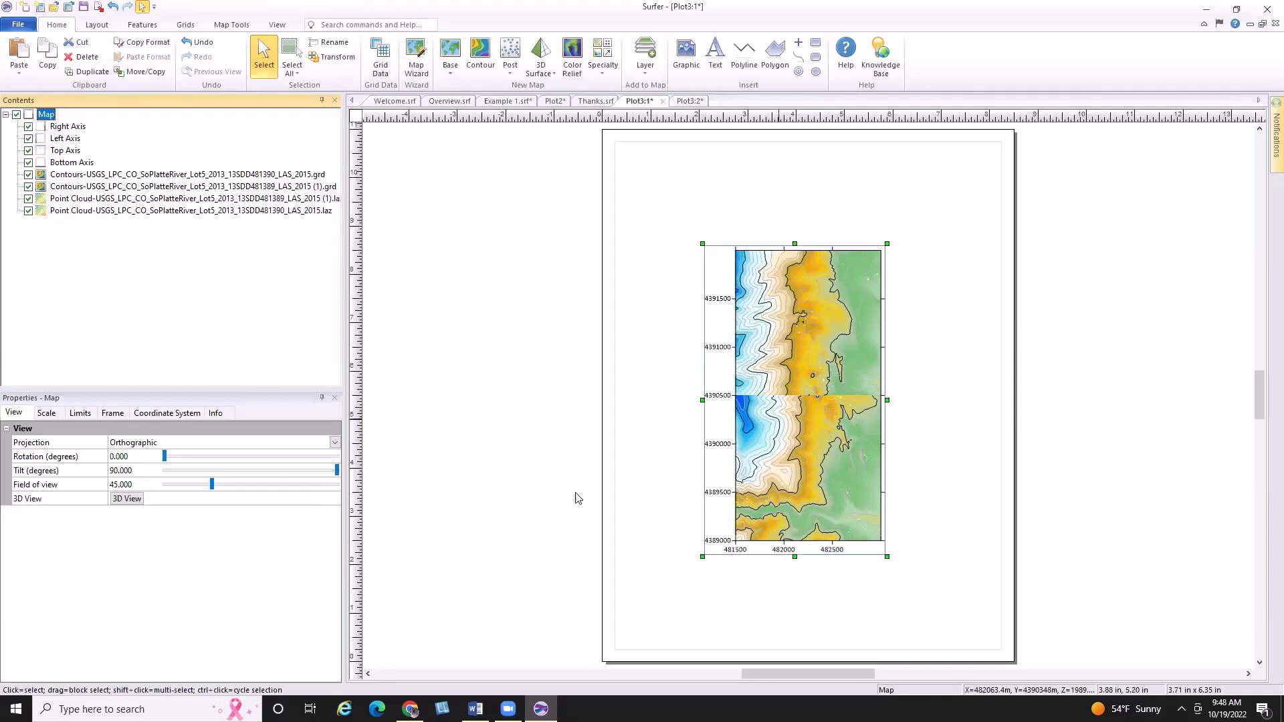
{"action": "right_click", "coordinate": [54, 116]}
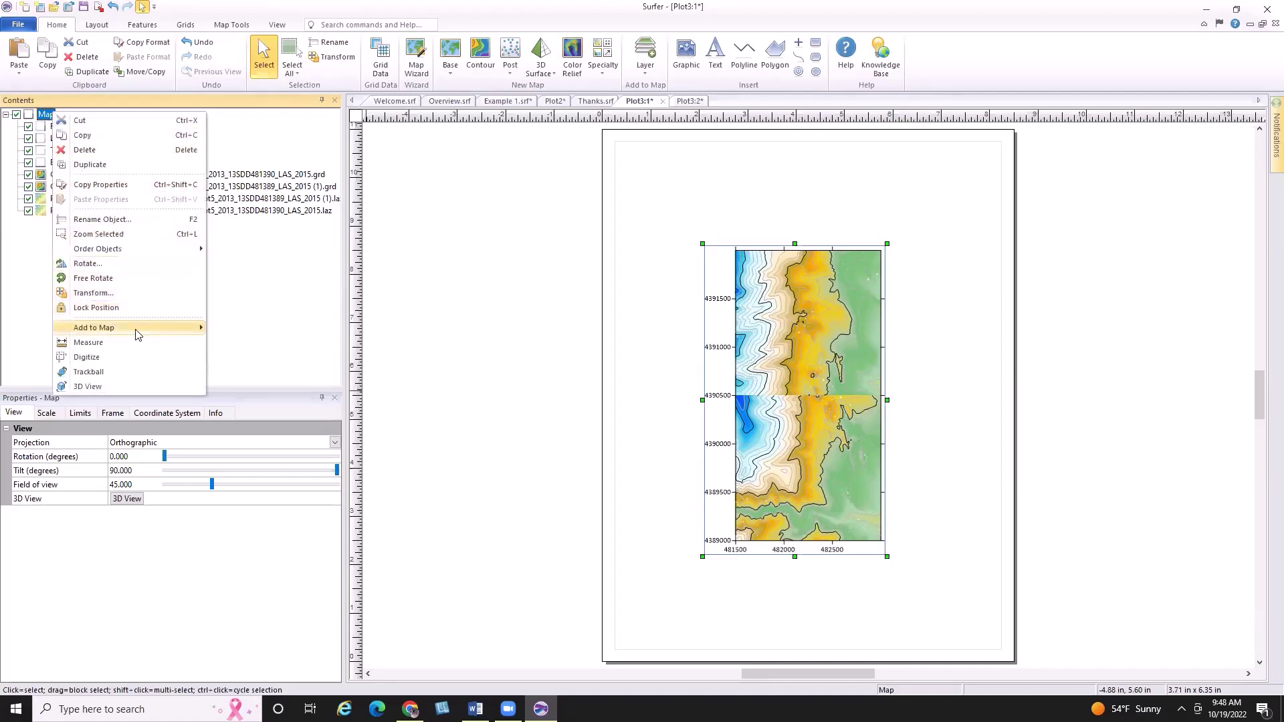
{"action": "mouse_move", "coordinate": [138, 334]}
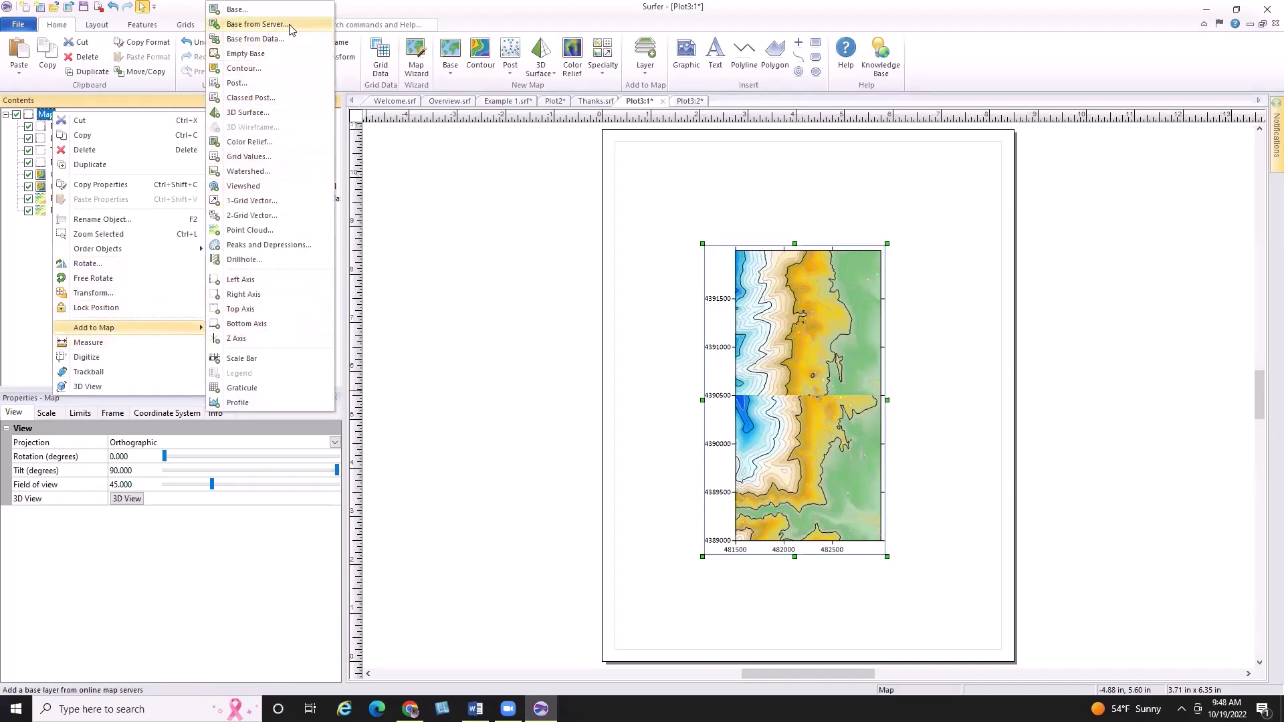
{"action": "left_click", "coordinate": [309, 27]}
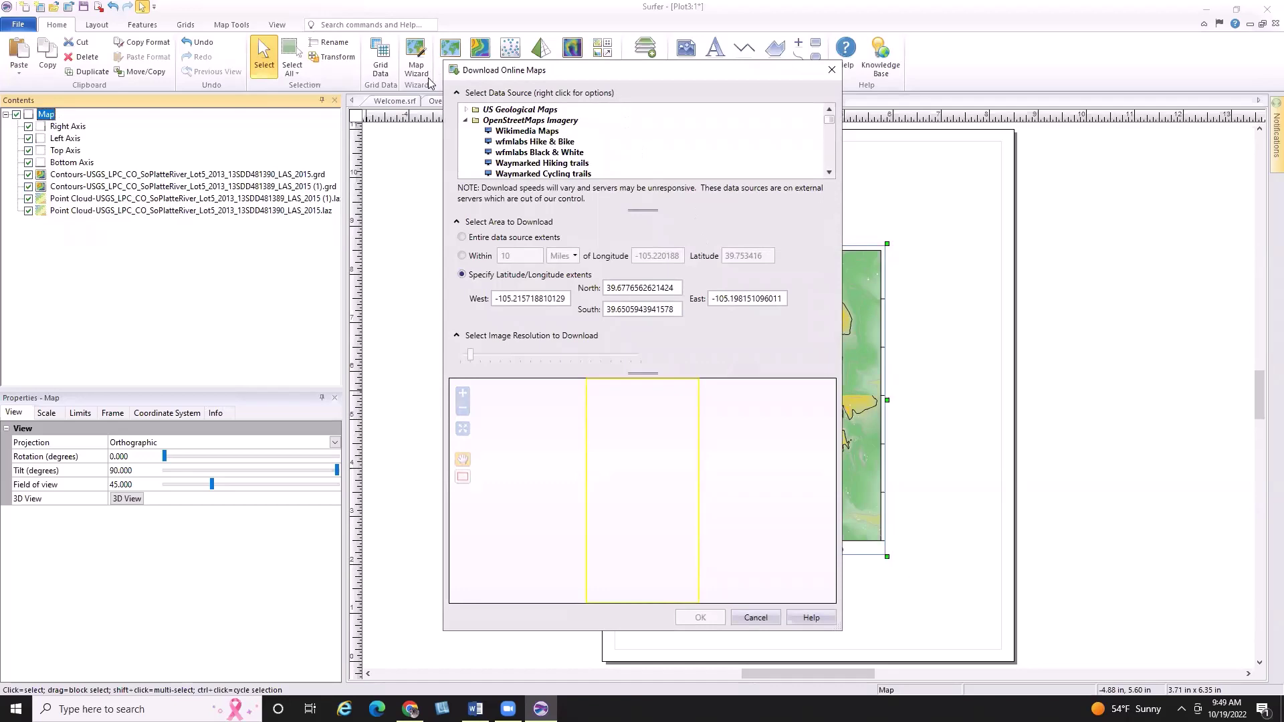
{"action": "left_click_drag", "start_coordinate": [468, 69], "coordinate": [259, 79]}
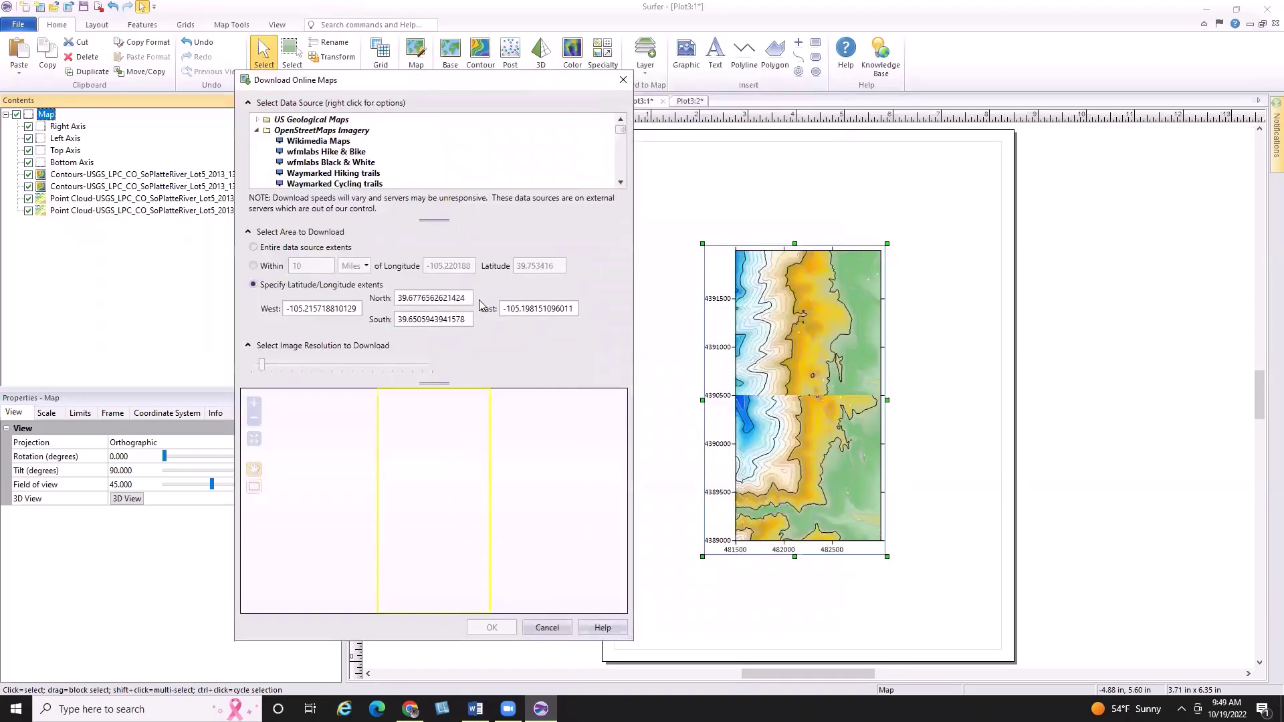
Step: Choose the Image layer of USGSNAIPImagery, within NAIP under US Imagery, as the download source
{"action": "left_click", "coordinate": [256, 131]}
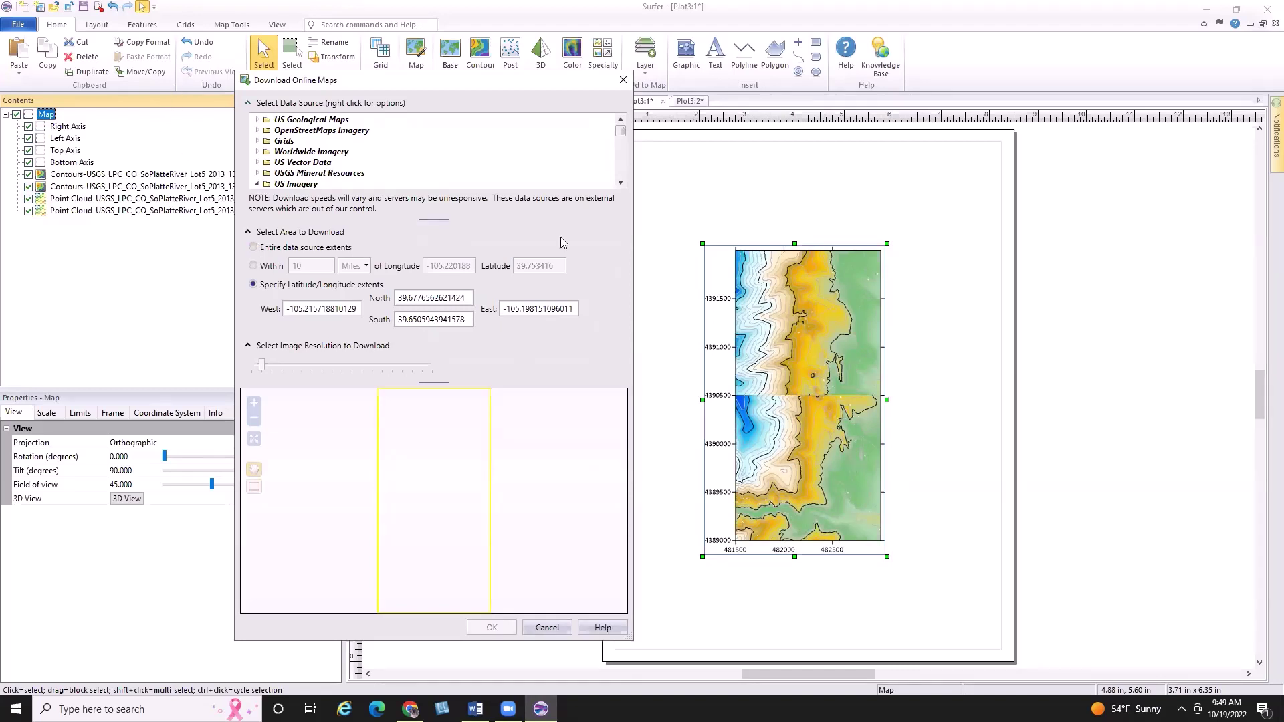
{"action": "left_click", "coordinate": [621, 181]}
{"action": "left_click", "coordinate": [621, 182]}
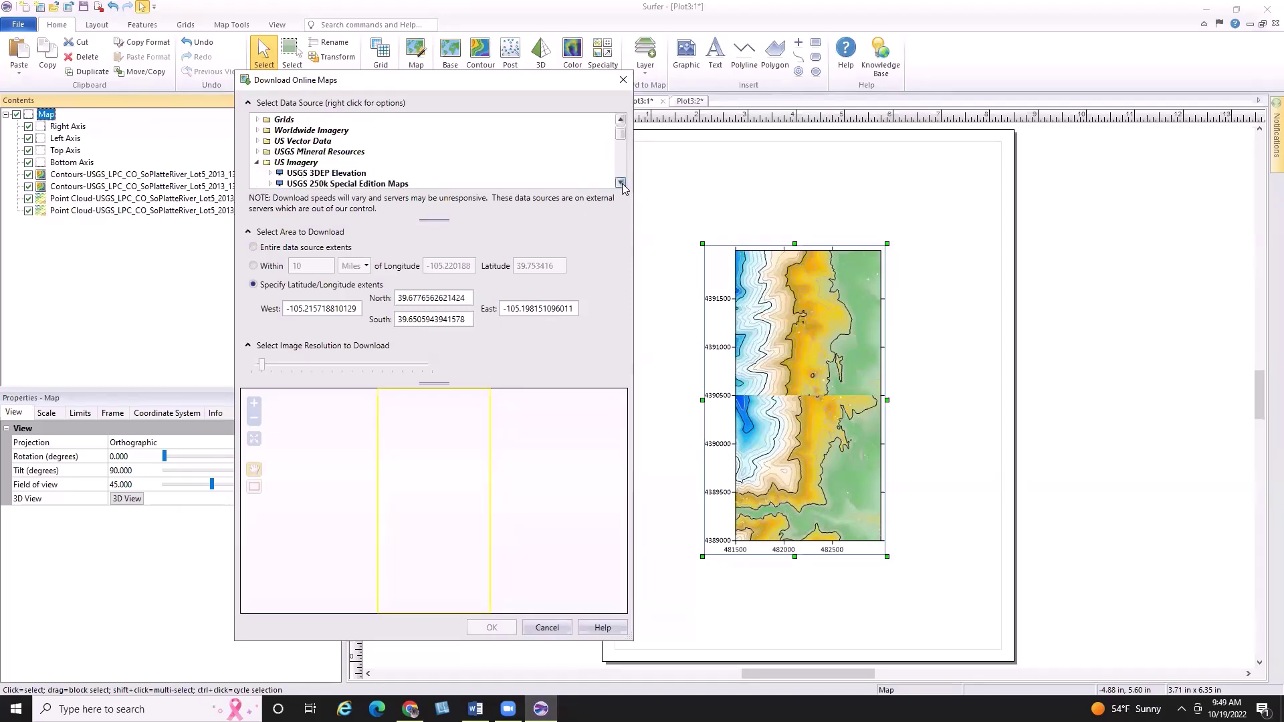
{"action": "left_click", "coordinate": [621, 181]}
{"action": "left_click", "coordinate": [621, 182]}
{"action": "left_click", "coordinate": [621, 182]}
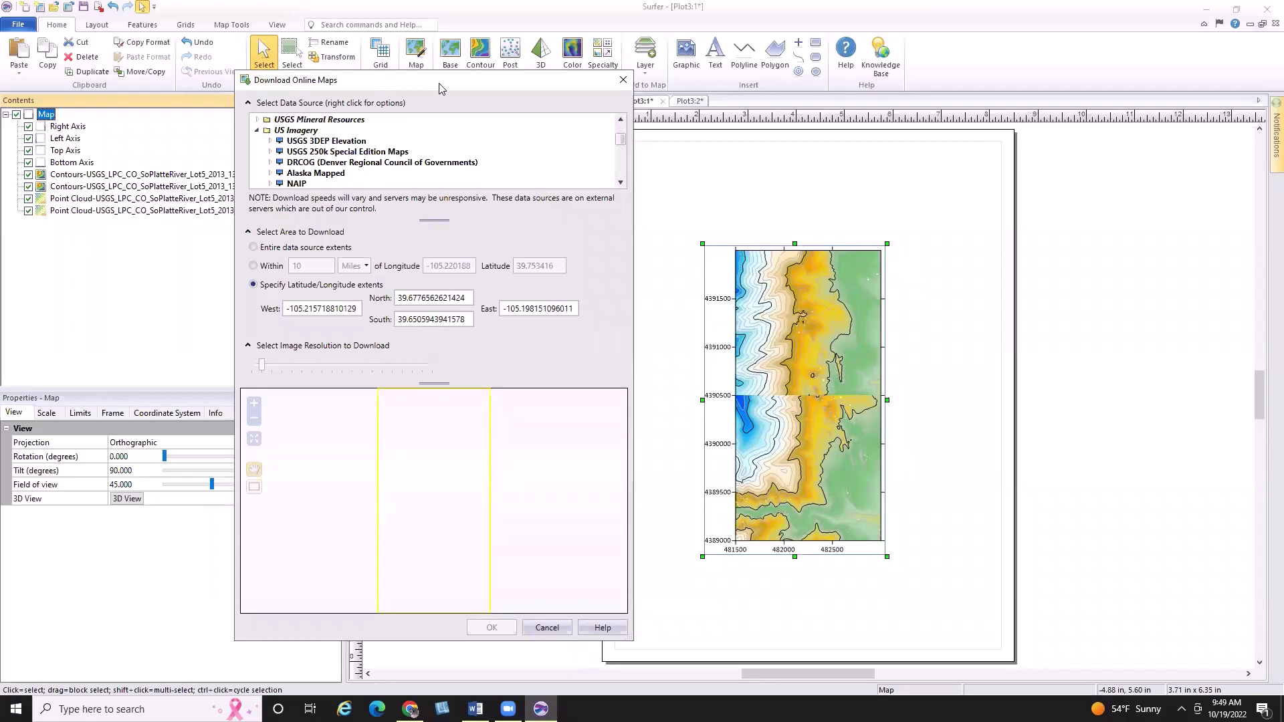
{"action": "left_click", "coordinate": [621, 182]}
{"action": "left_click", "coordinate": [621, 182]}
{"action": "left_click", "coordinate": [621, 182]}
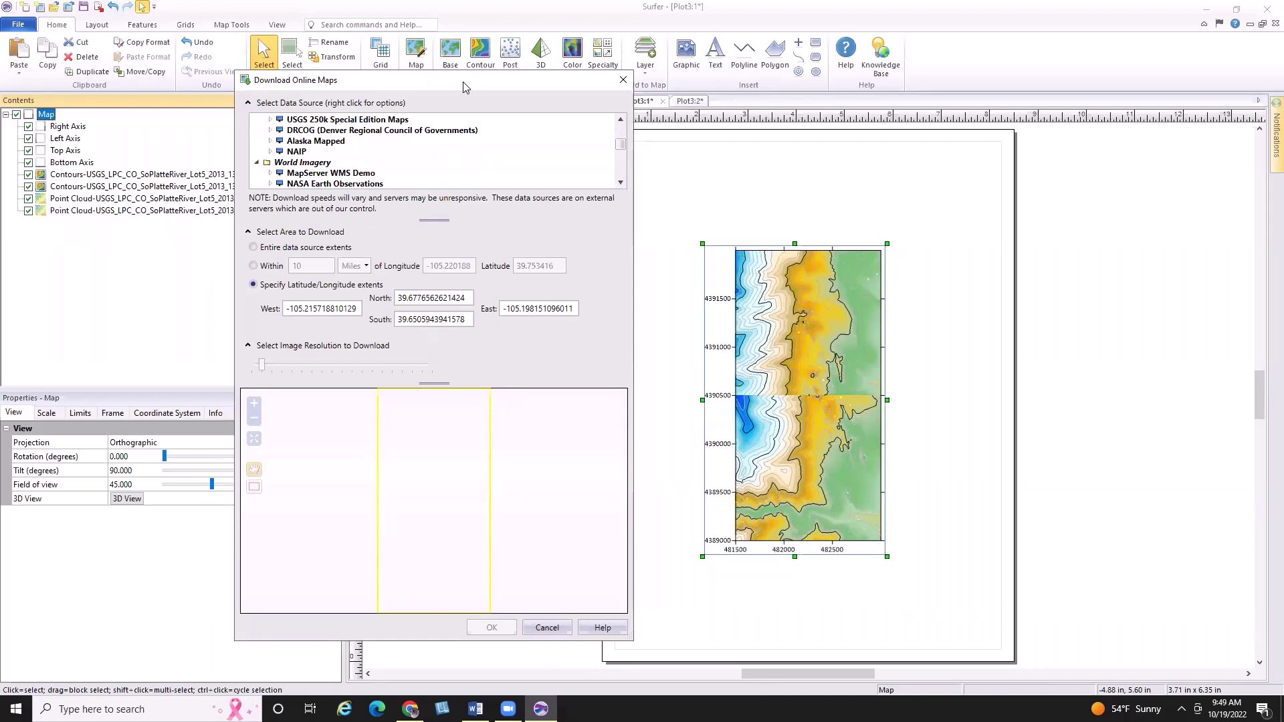
{"action": "left_click", "coordinate": [270, 152]}
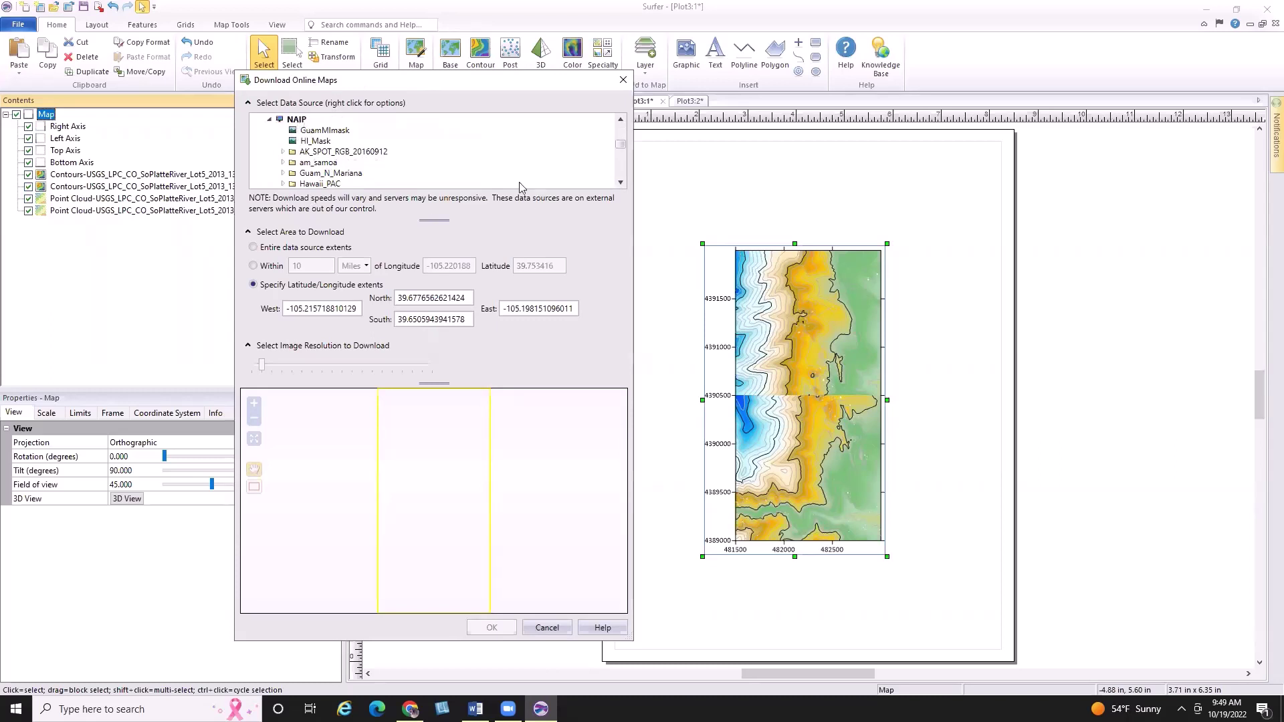
{"action": "left_click", "coordinate": [620, 182]}
{"action": "left_click", "coordinate": [620, 182]}
{"action": "left_click", "coordinate": [621, 182]}
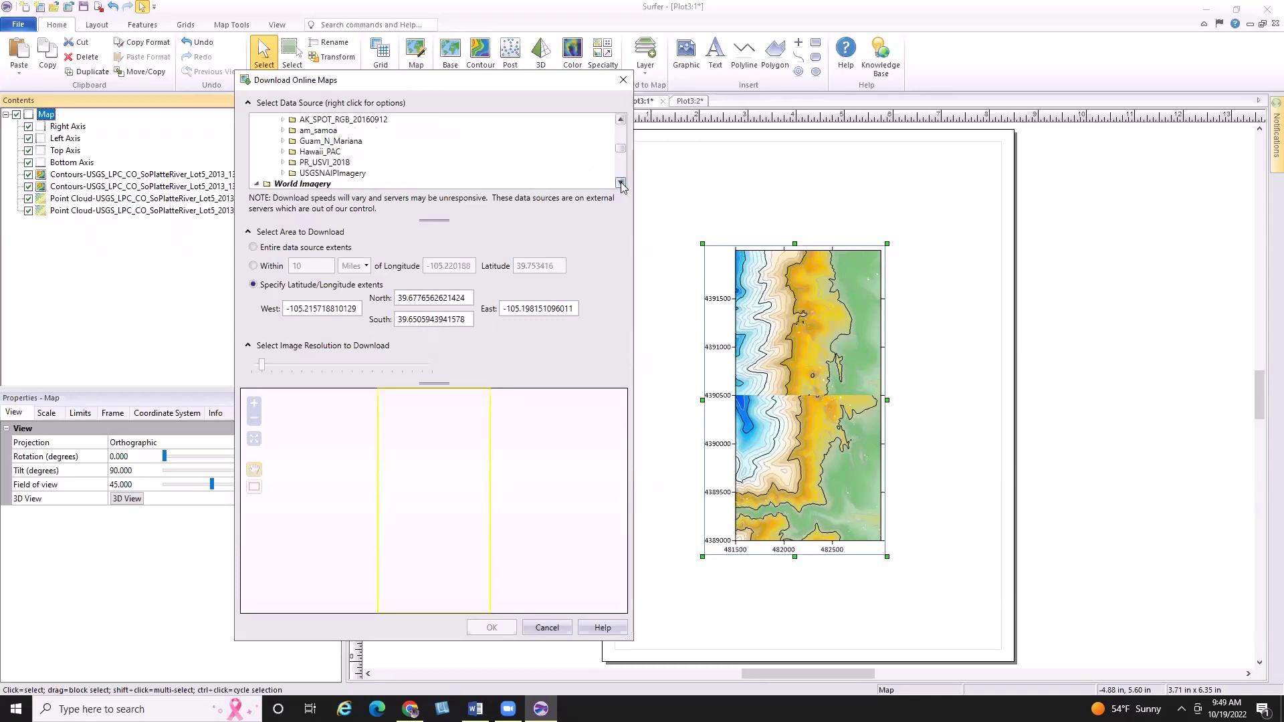
{"action": "left_click", "coordinate": [283, 174]}
{"action": "left_click", "coordinate": [319, 164]}
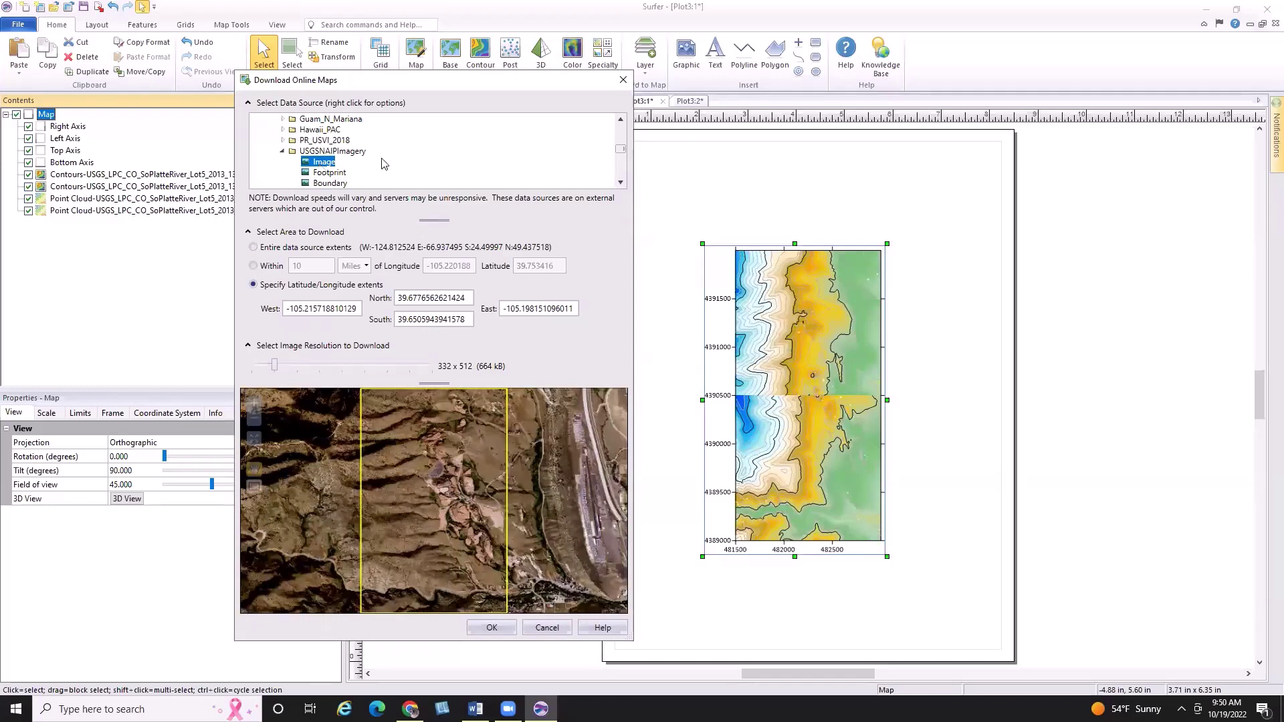
Step: Set the download resolution to 2658 x 4096 and add the image as a base layer, keeping the current map limits
{"action": "scroll", "coordinate": [530, 479], "scroll_direction": "down", "scroll_amount": 1}
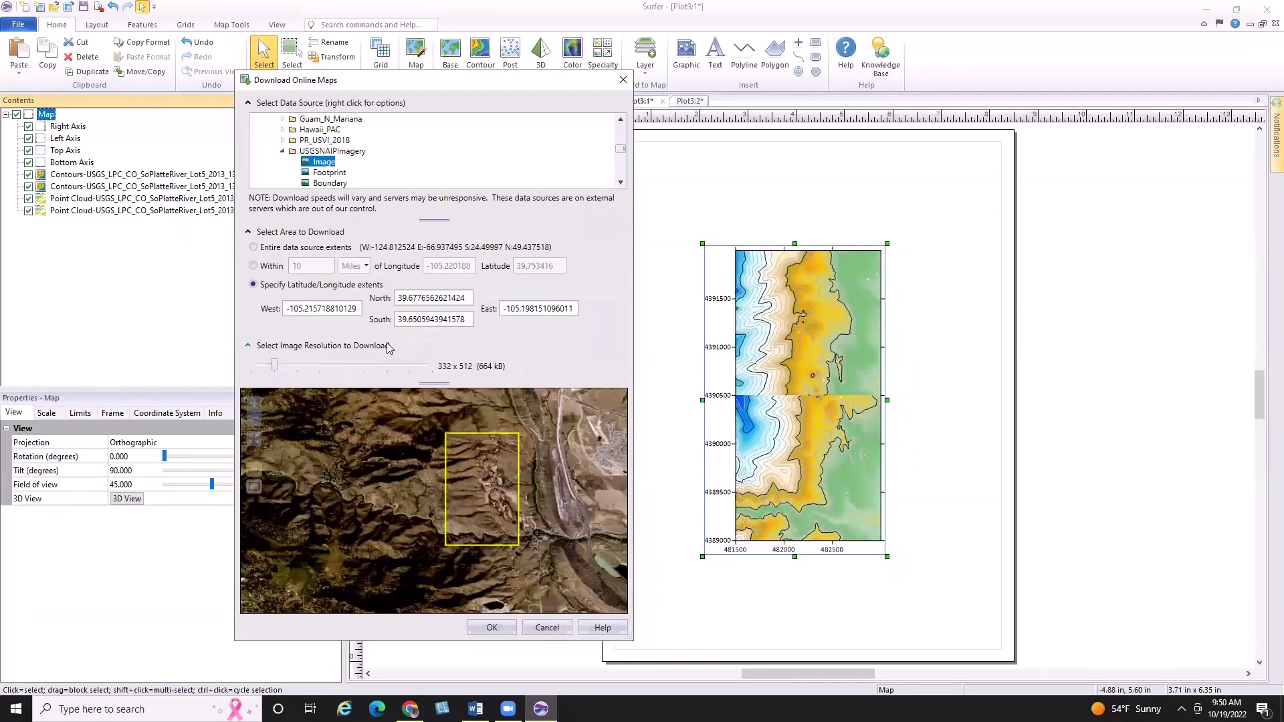
{"action": "left_click", "coordinate": [293, 365]}
{"action": "left_click", "coordinate": [313, 366]}
{"action": "left_click", "coordinate": [344, 368]}
{"action": "left_click", "coordinate": [364, 365]}
{"action": "left_click", "coordinate": [388, 367]}
{"action": "left_click", "coordinate": [406, 369]}
{"action": "left_click", "coordinate": [427, 363]}
{"action": "left_click", "coordinate": [343, 363]}
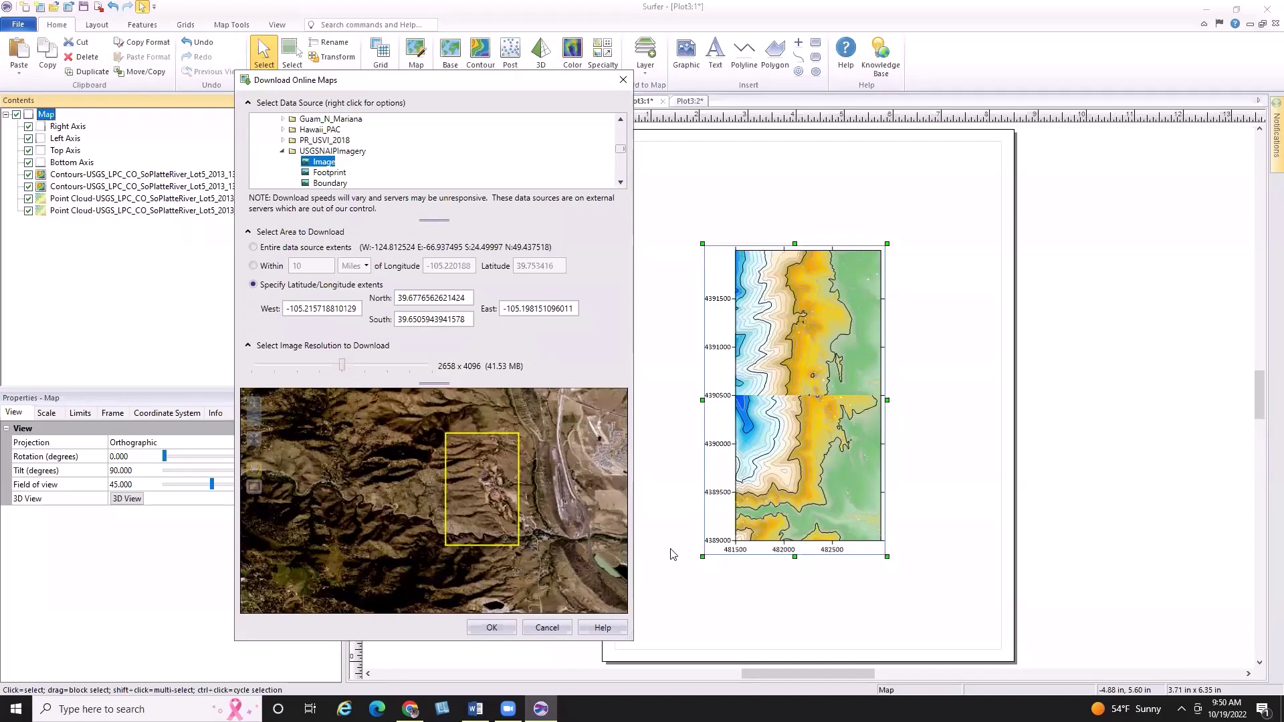
{"action": "left_click", "coordinate": [497, 629]}
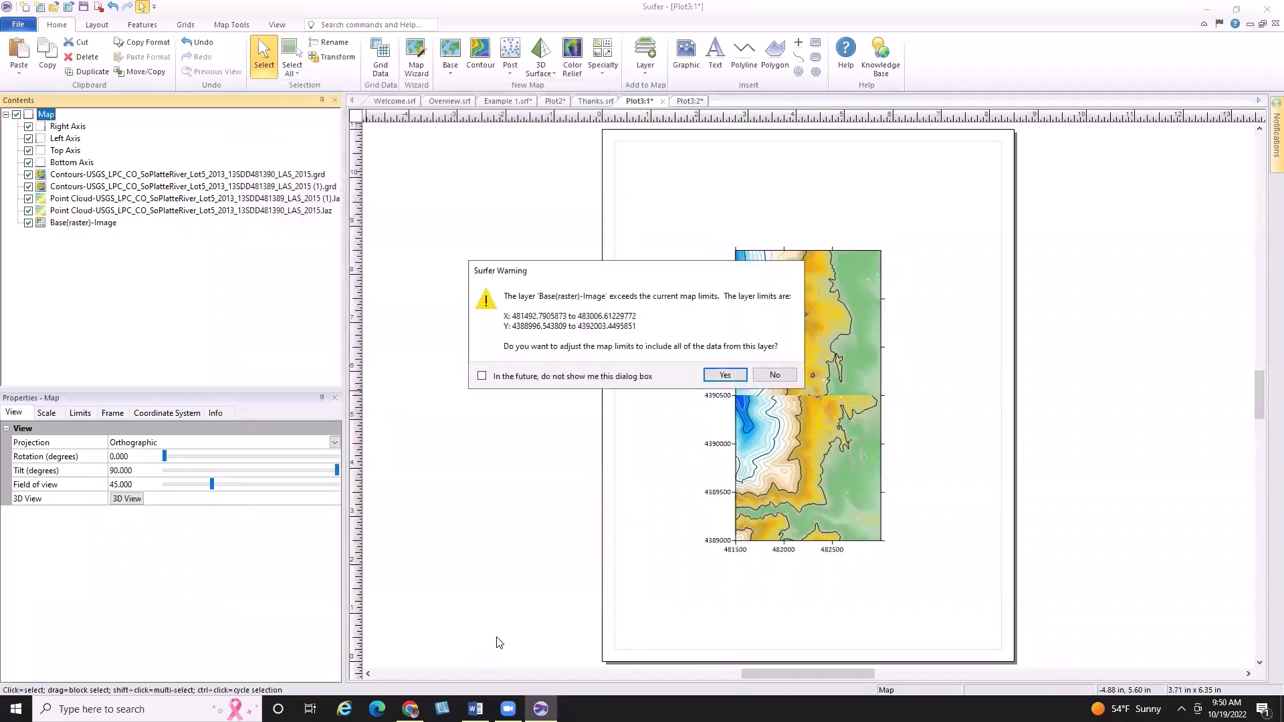
{"action": "left_click", "coordinate": [774, 375]}
Step: Move the Base(raster)-Image layer above both point clouds but below the contour layers, and fit the map to the window
{"action": "left_click", "coordinate": [87, 227]}
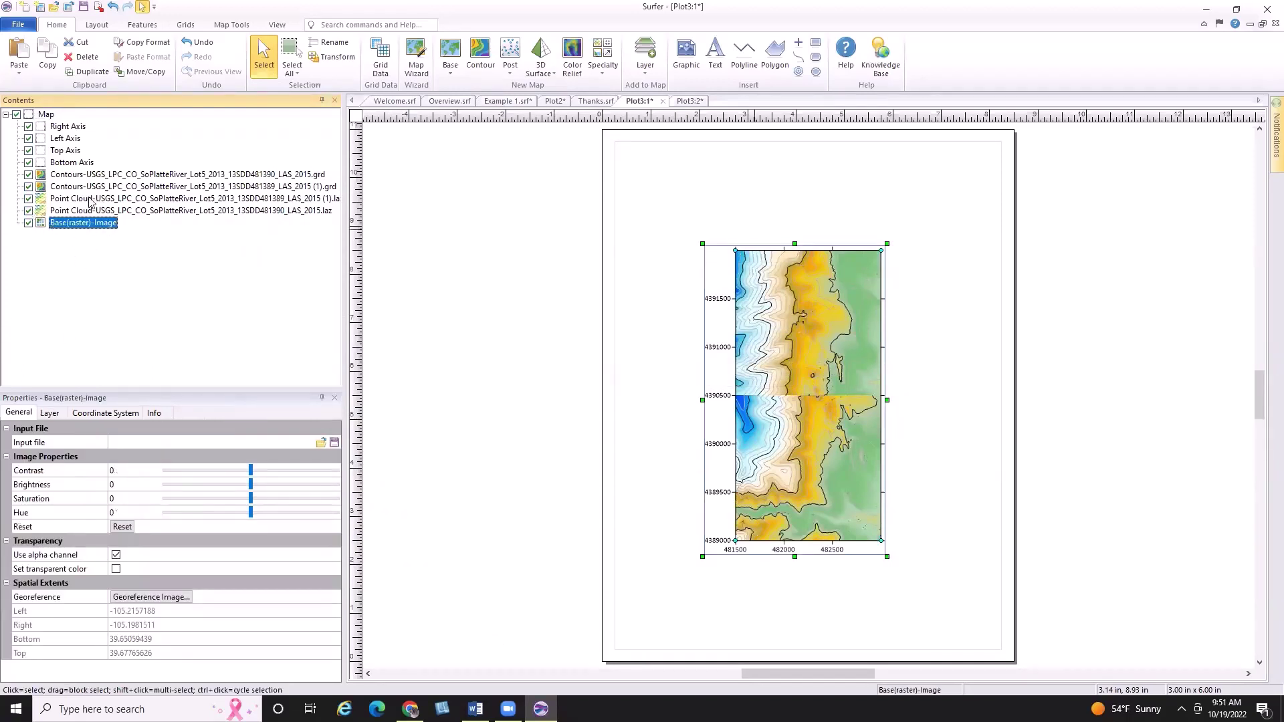
{"action": "left_click_drag", "start_coordinate": [61, 224], "coordinate": [52, 193]}
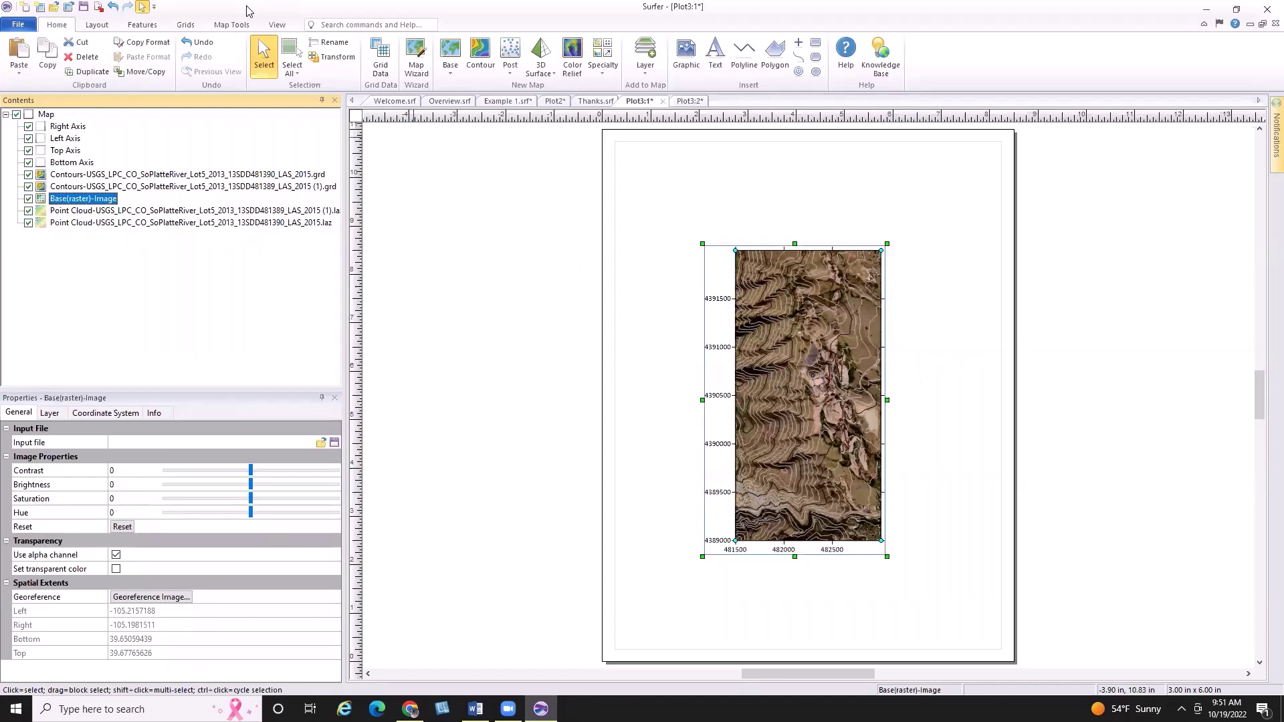
{"action": "left_click", "coordinate": [277, 24]}
{"action": "left_click", "coordinate": [22, 56]}
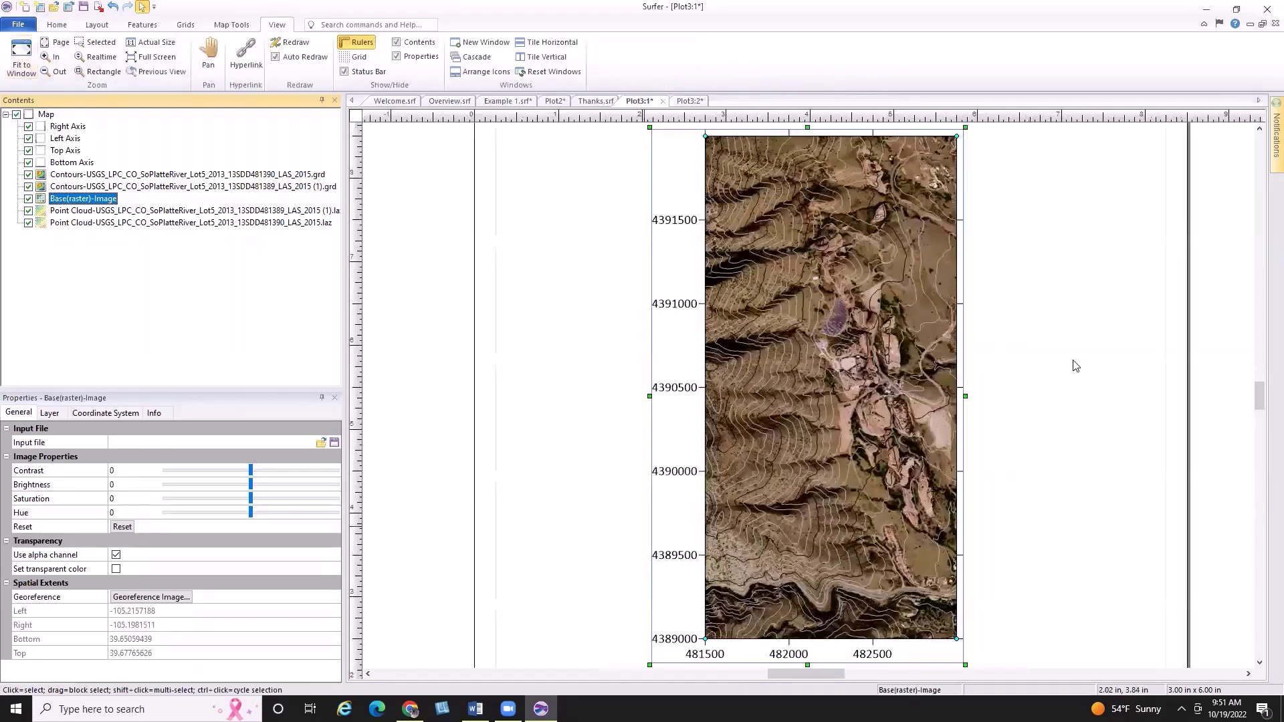
Step: Hide both contour layers to view the aerial image alone, and show them again
{"action": "left_click", "coordinate": [28, 187]}
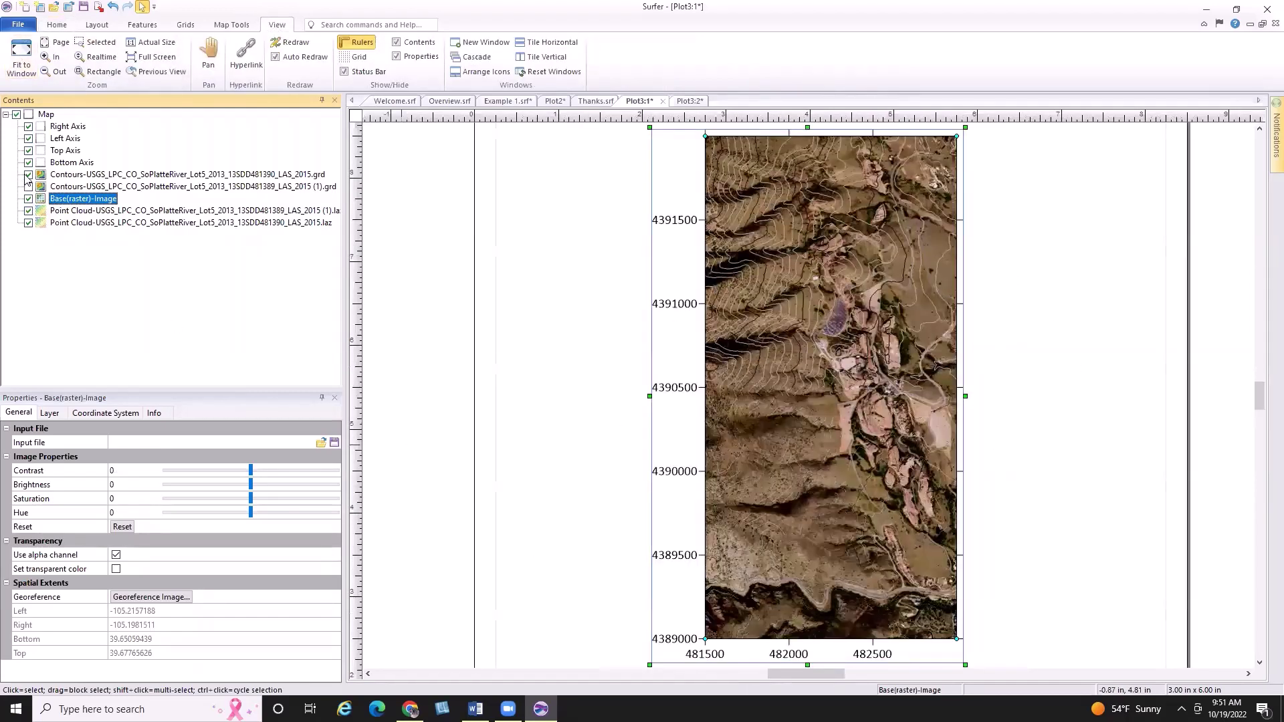
{"action": "left_click", "coordinate": [28, 175]}
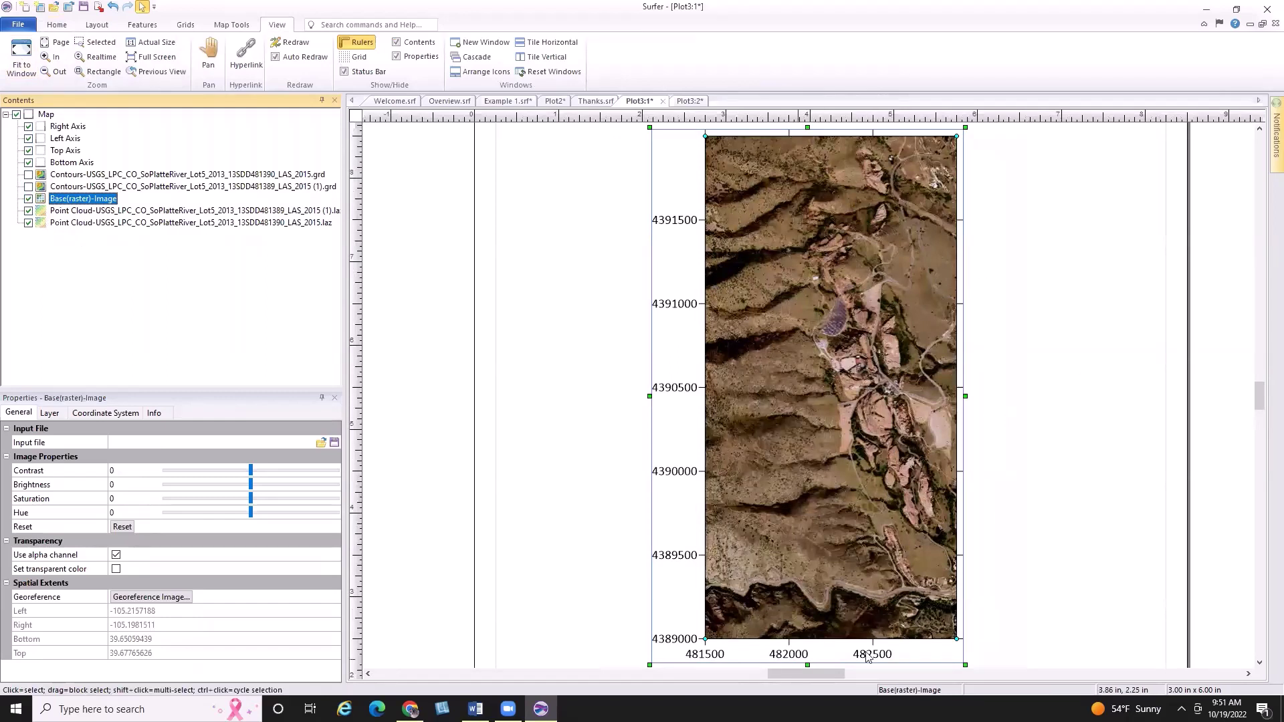
{"action": "left_click", "coordinate": [28, 186]}
{"action": "left_click", "coordinate": [28, 175]}
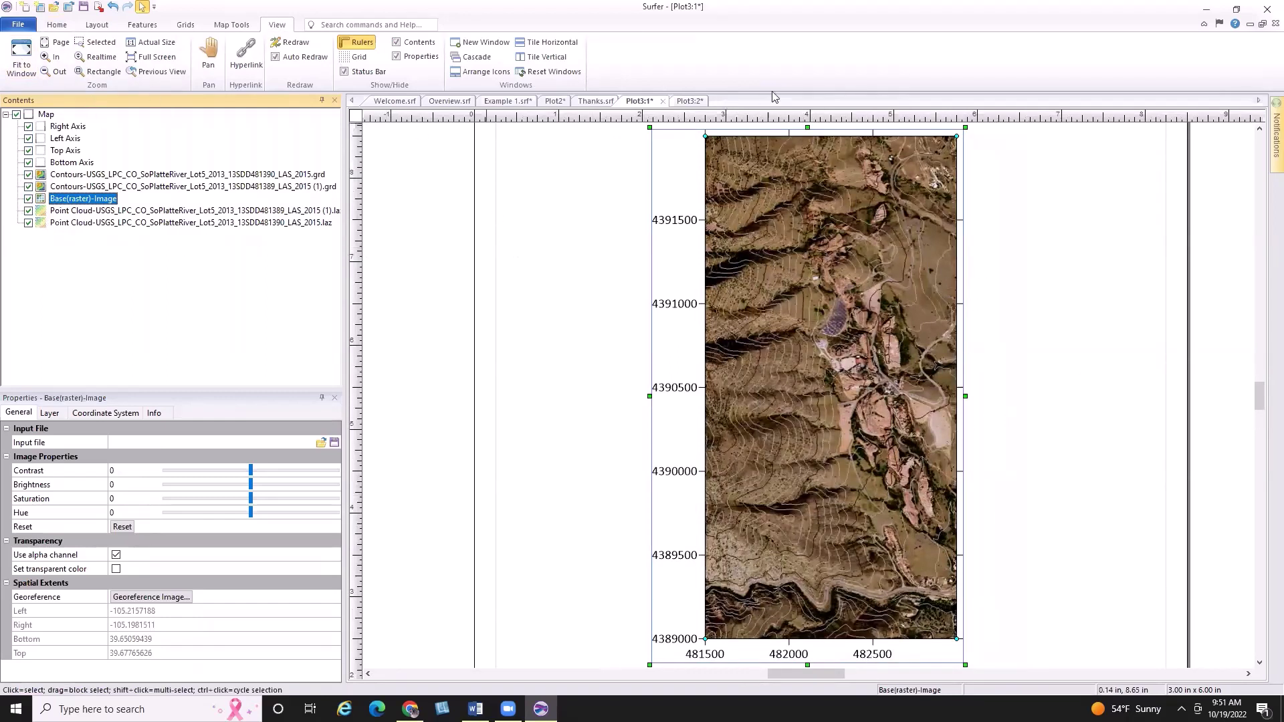
Step: In the Plot3:2 3D view, hide both point clouds and rotate the terrain to inspect the draped aerial image
{"action": "left_click", "coordinate": [689, 101]}
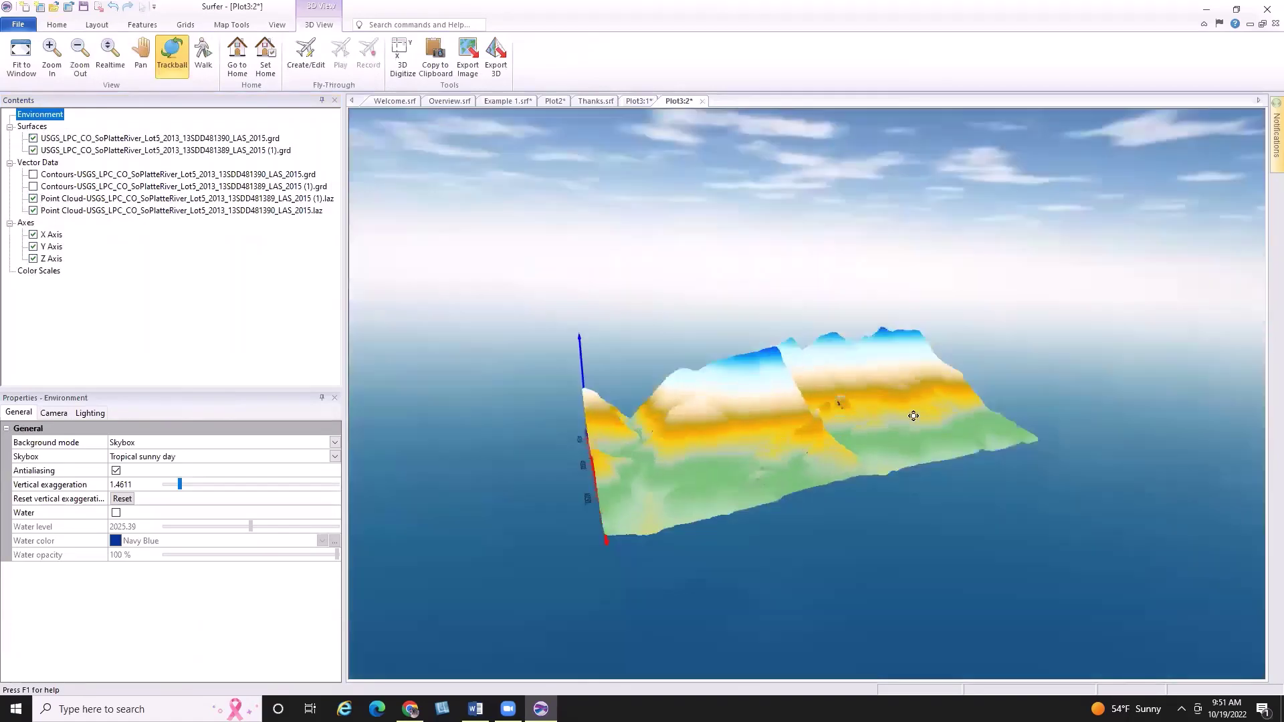
{"action": "left_click_drag", "start_coordinate": [789, 480], "coordinate": [473, 396]}
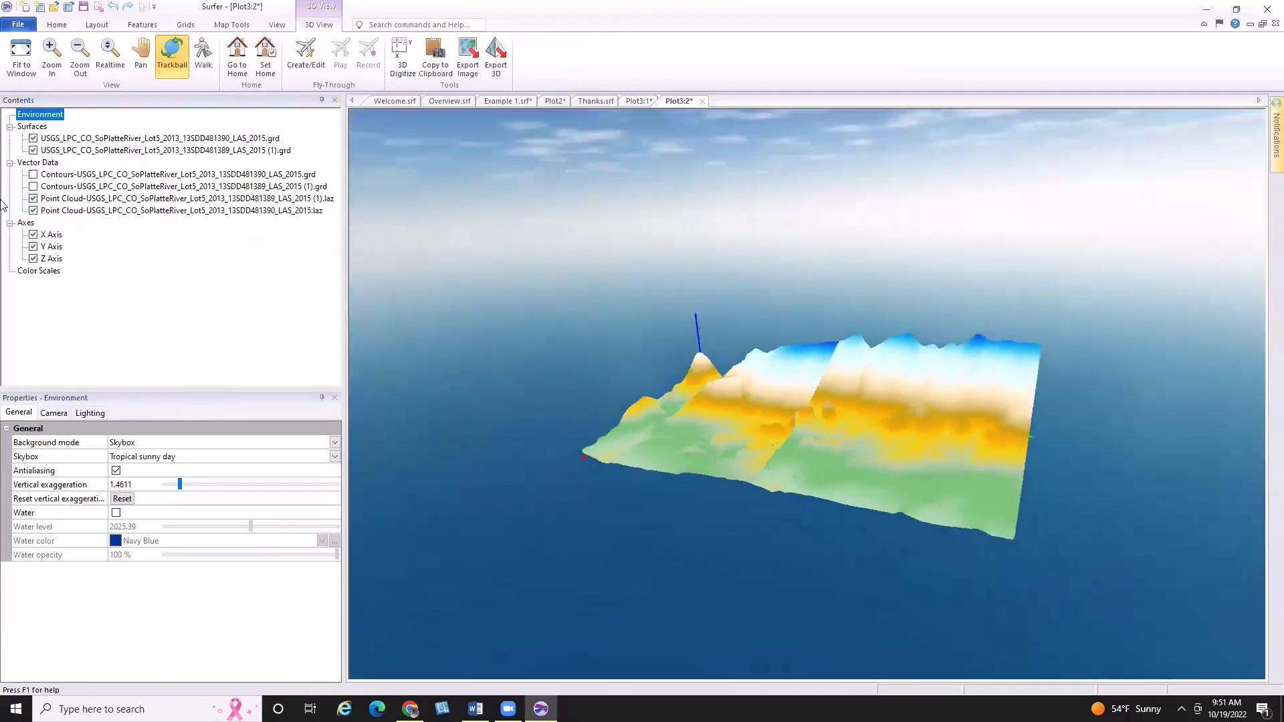
{"action": "left_click", "coordinate": [33, 197]}
{"action": "left_click", "coordinate": [33, 210]}
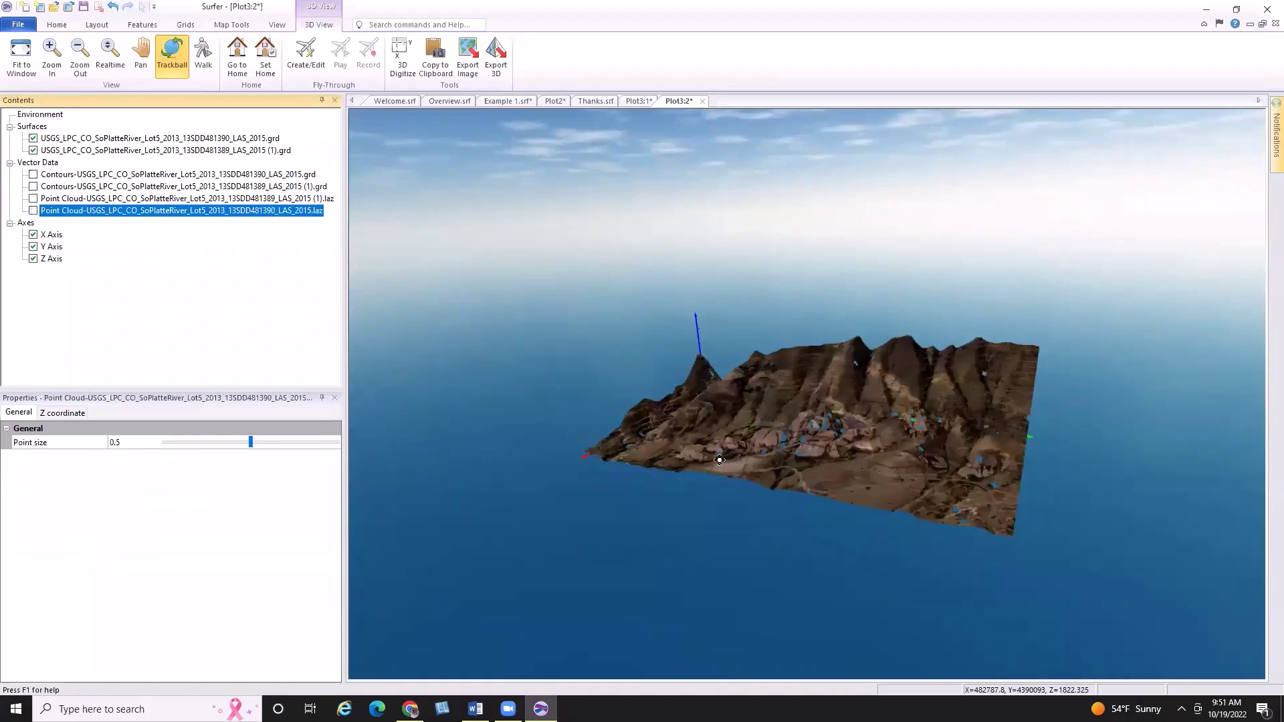
{"action": "left_click_drag", "start_coordinate": [786, 486], "coordinate": [1002, 487]}
{"action": "left_click_drag", "start_coordinate": [561, 530], "coordinate": [638, 478]}
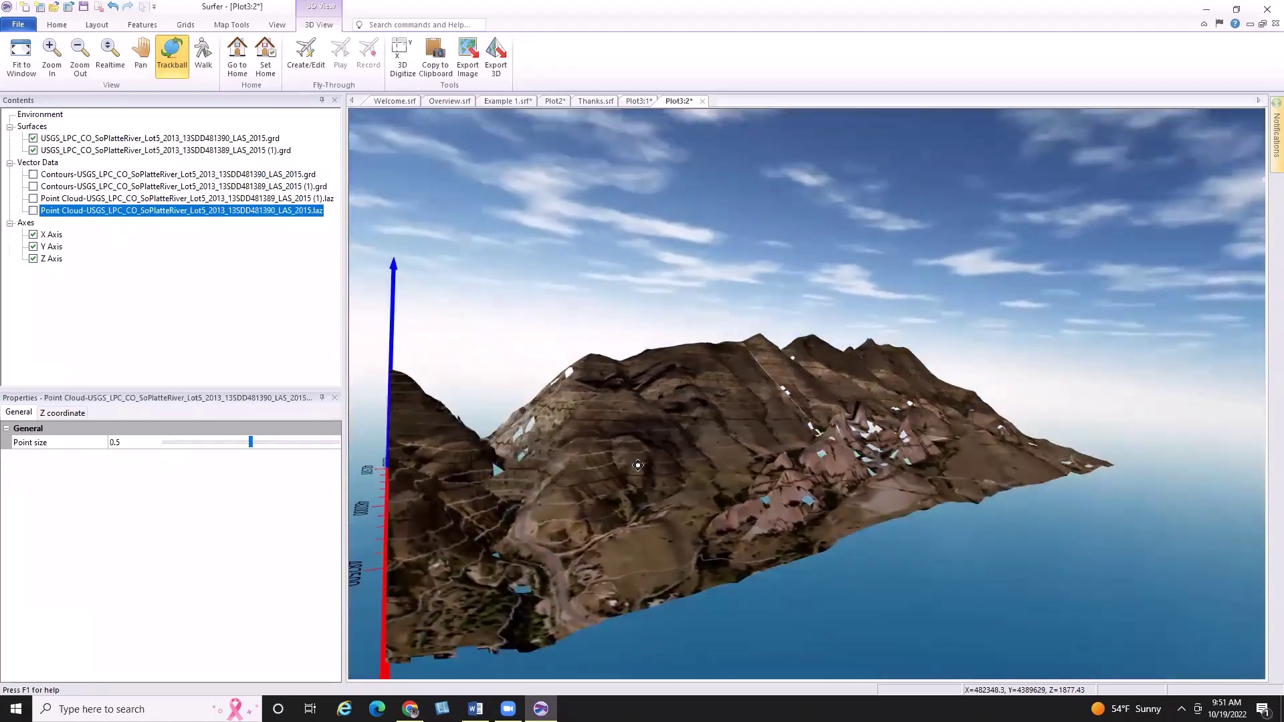
{"action": "left_click_drag", "start_coordinate": [742, 512], "coordinate": [738, 123]}
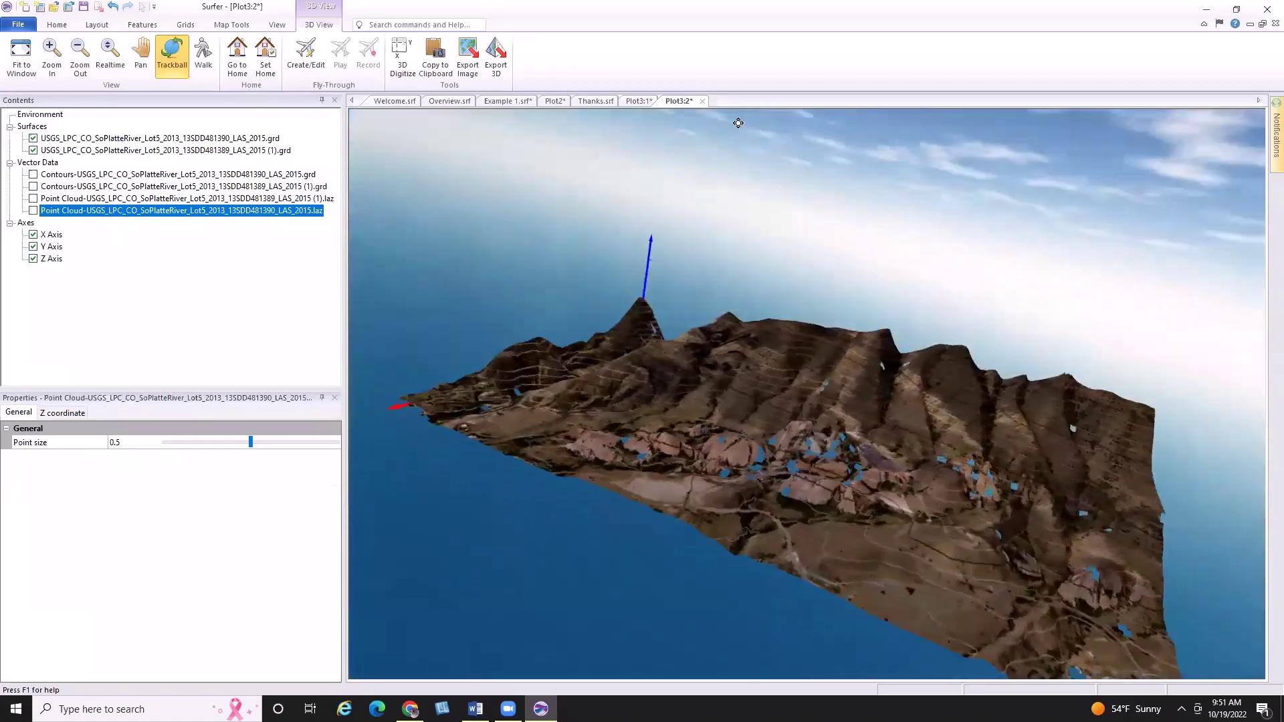
Step: Return to the Plot3:1 map and hide the base image and both point clouds to examine the contours where the two tiles meet
{"action": "left_click", "coordinate": [635, 100]}
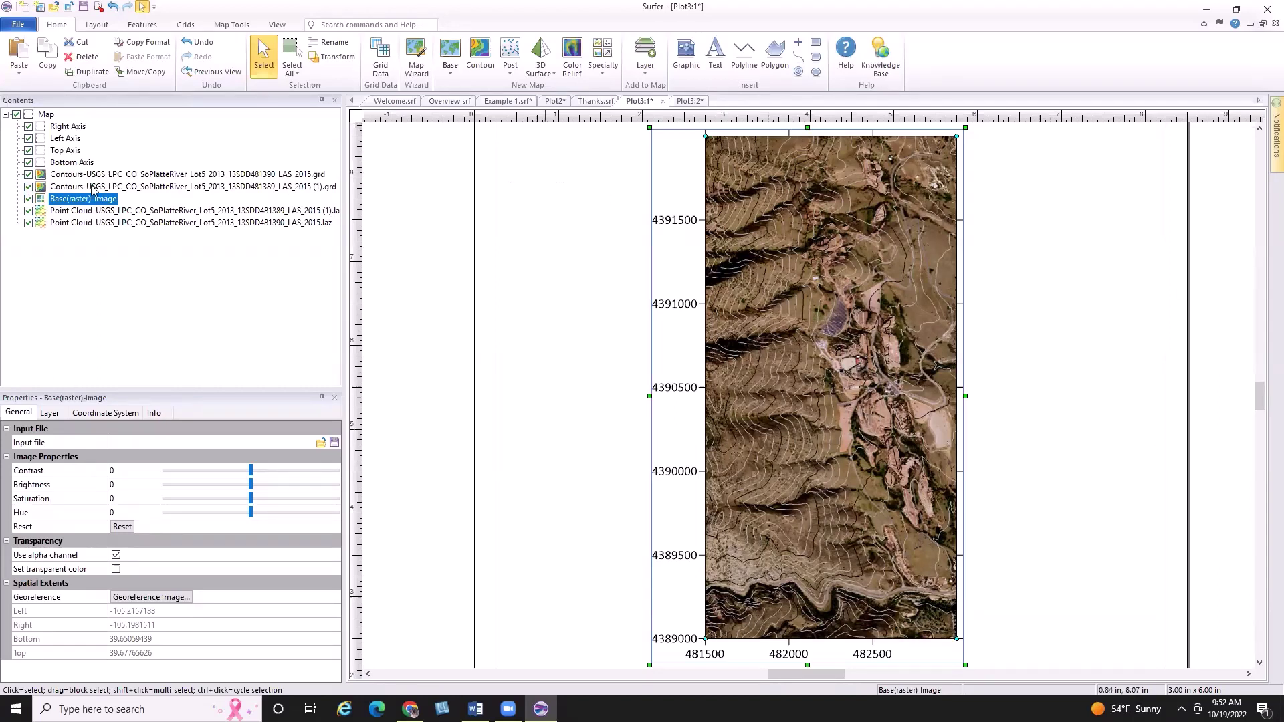
{"action": "left_click", "coordinate": [29, 199]}
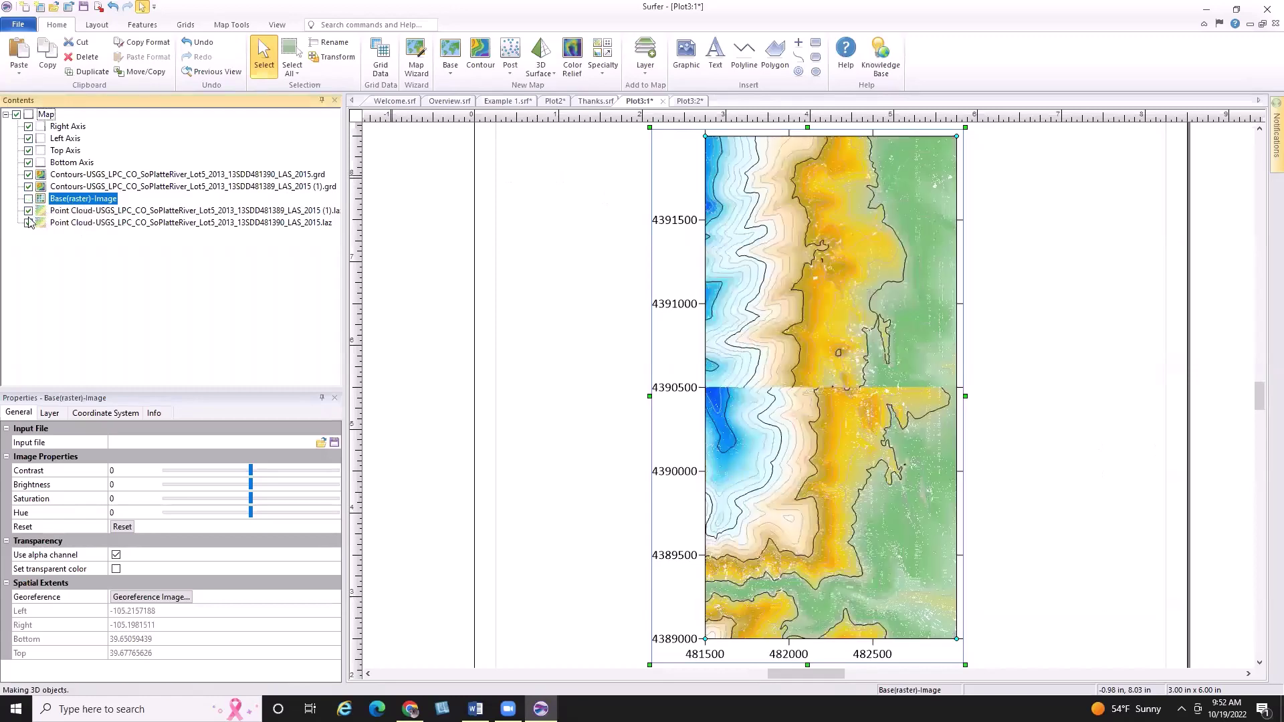
{"action": "left_click", "coordinate": [29, 210]}
{"action": "left_click", "coordinate": [28, 222]}
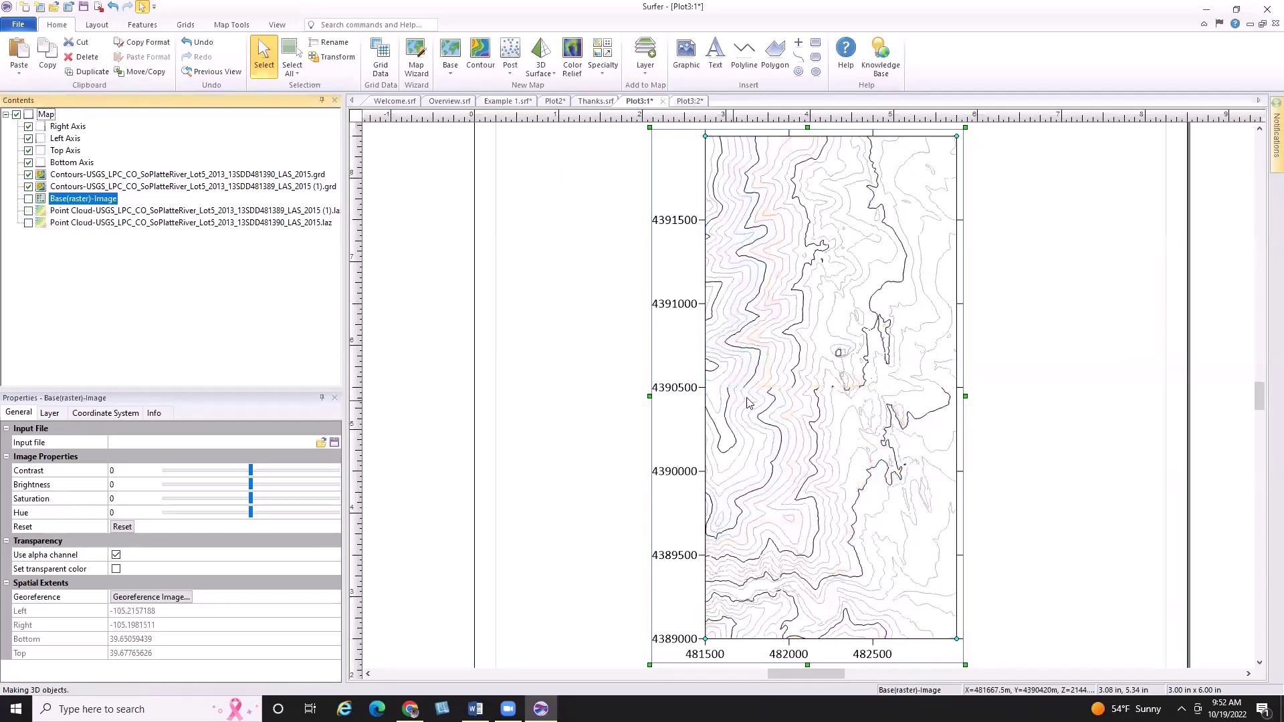
{"action": "scroll", "coordinate": [1006, 433], "scroll_direction": "up", "scroll_amount": 2}
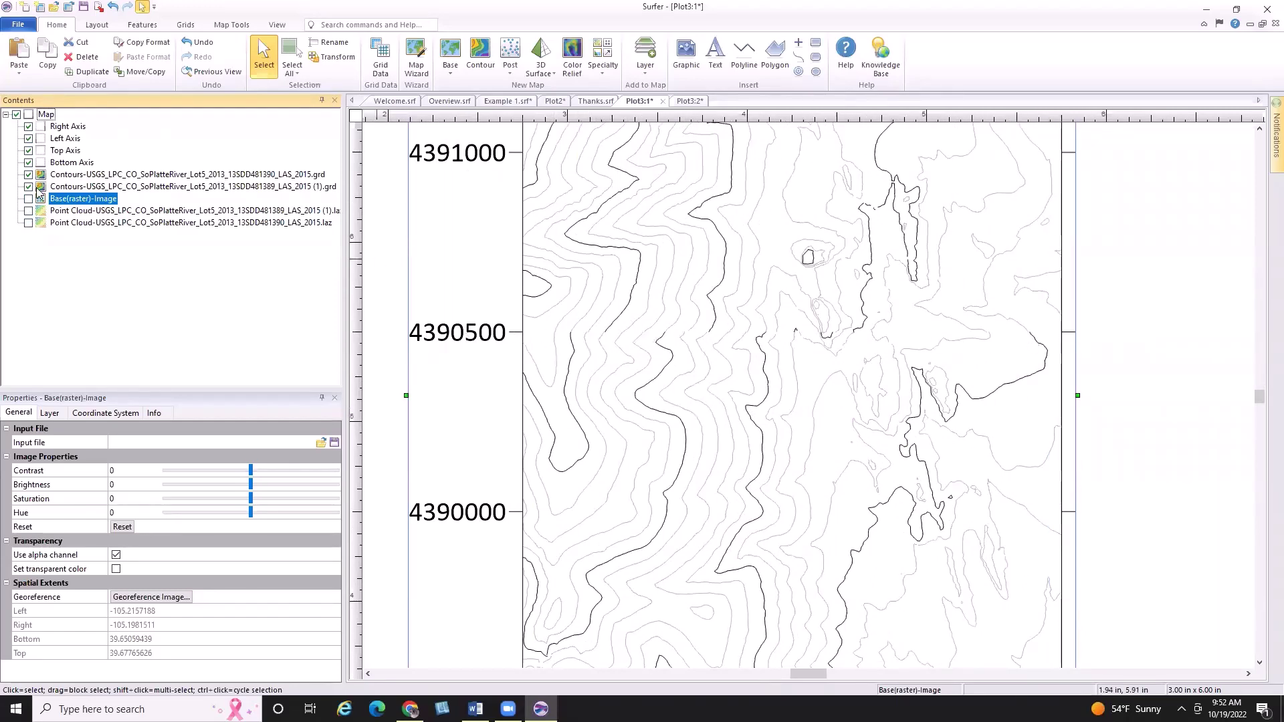
{"action": "scroll", "coordinate": [1032, 409], "scroll_direction": "down", "scroll_amount": 3}
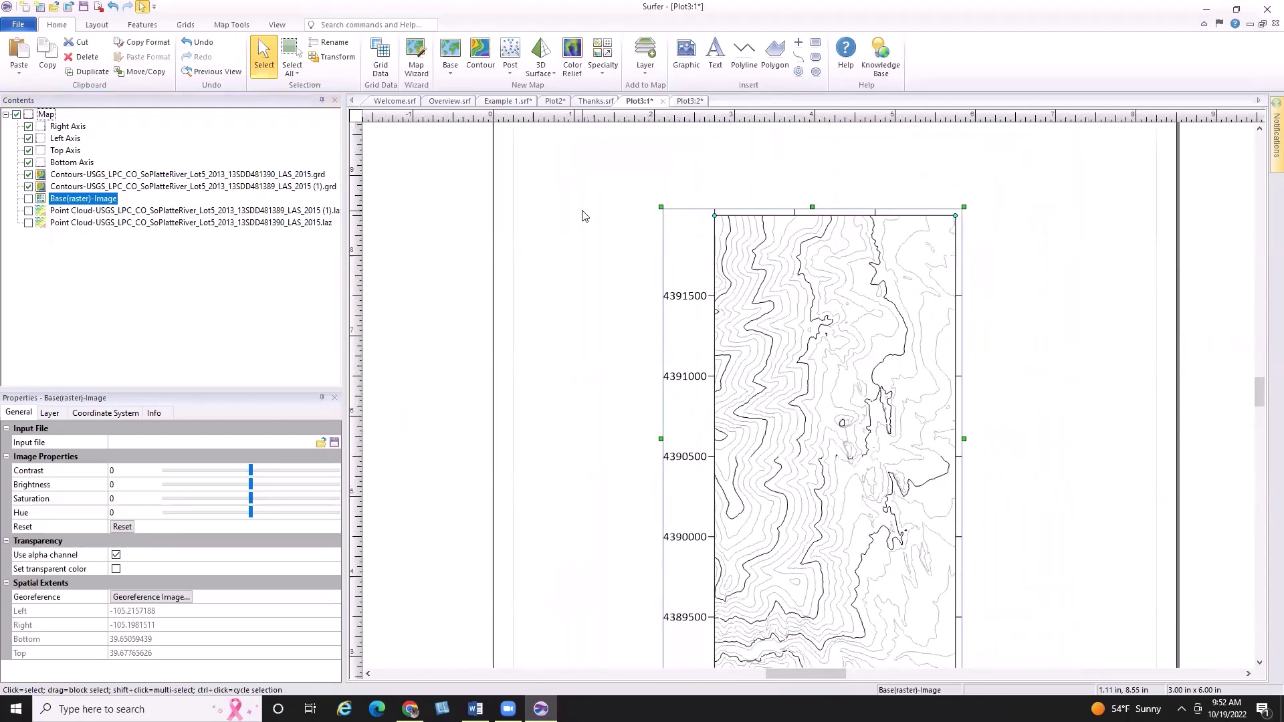
Step: Start a grid mosaic from the two USGS_LPC_CO_SoPlatteRiver .grd tiles, 13SDD481389 and 13SDD481390, in the Example 2 folder
{"action": "left_click", "coordinate": [185, 24]}
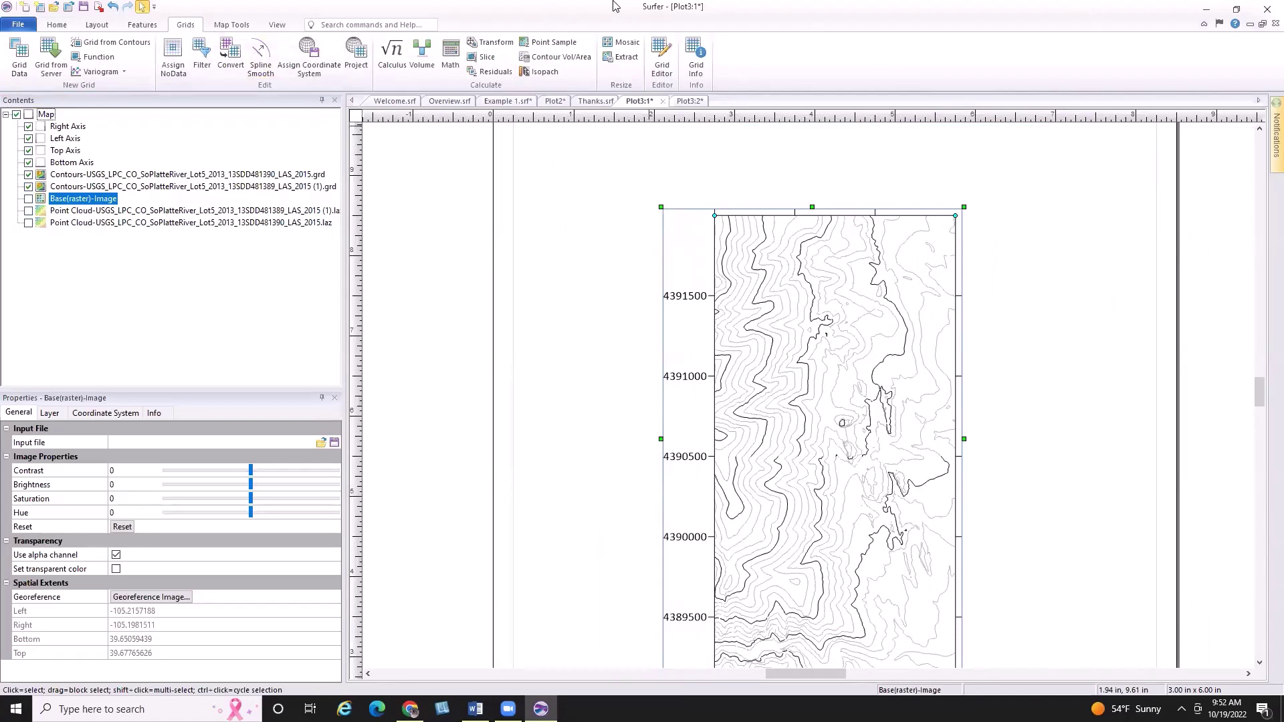
{"action": "double_click", "coordinate": [563, 15]}
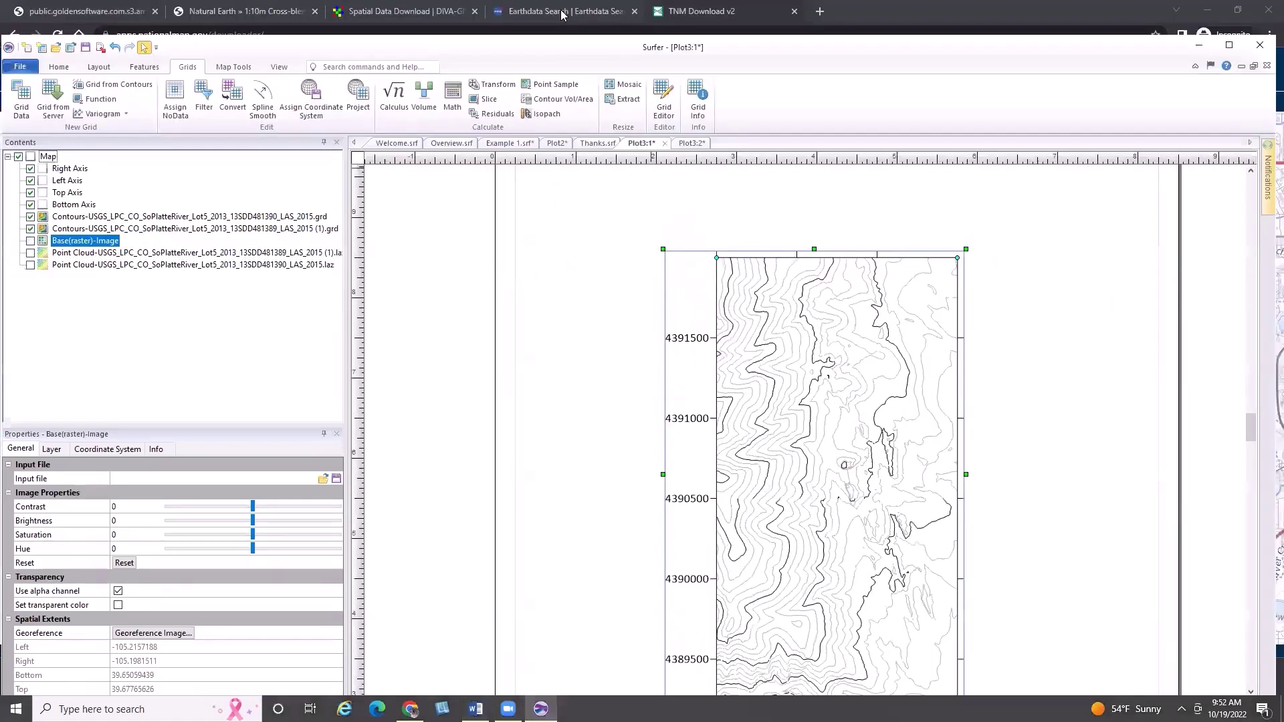
{"action": "left_click", "coordinate": [629, 85]}
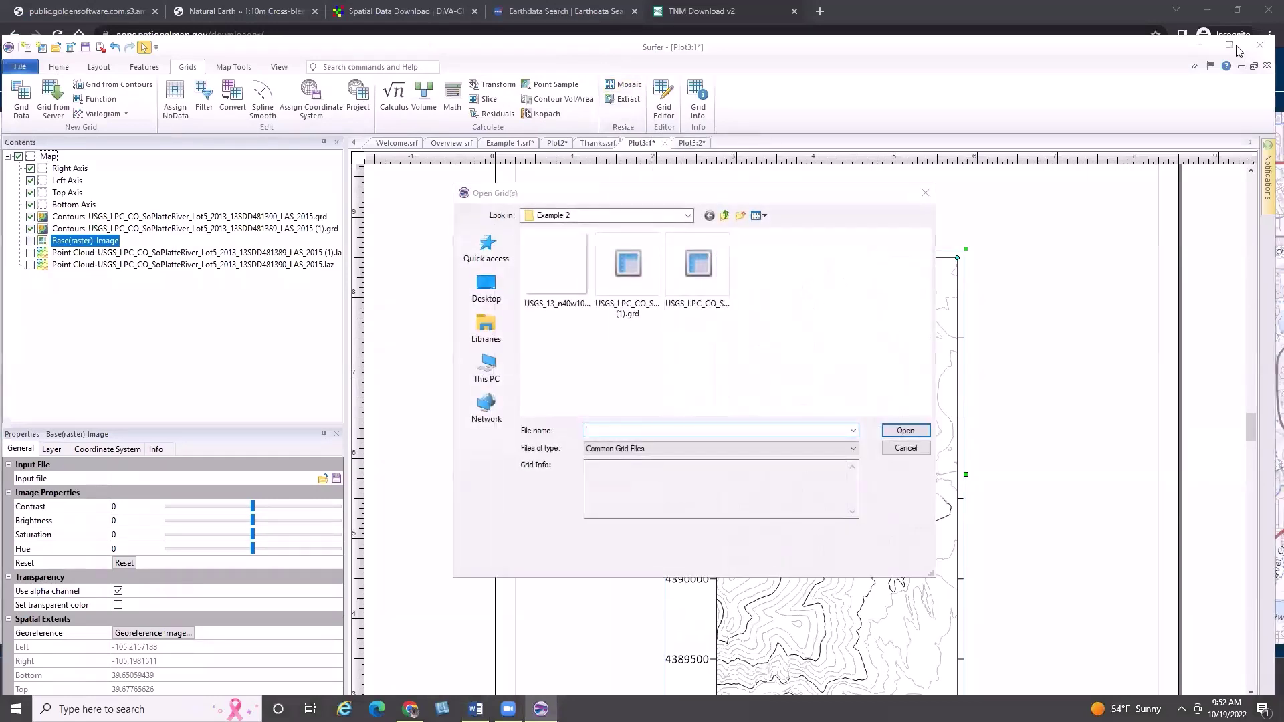
{"action": "left_click", "coordinate": [642, 288]}
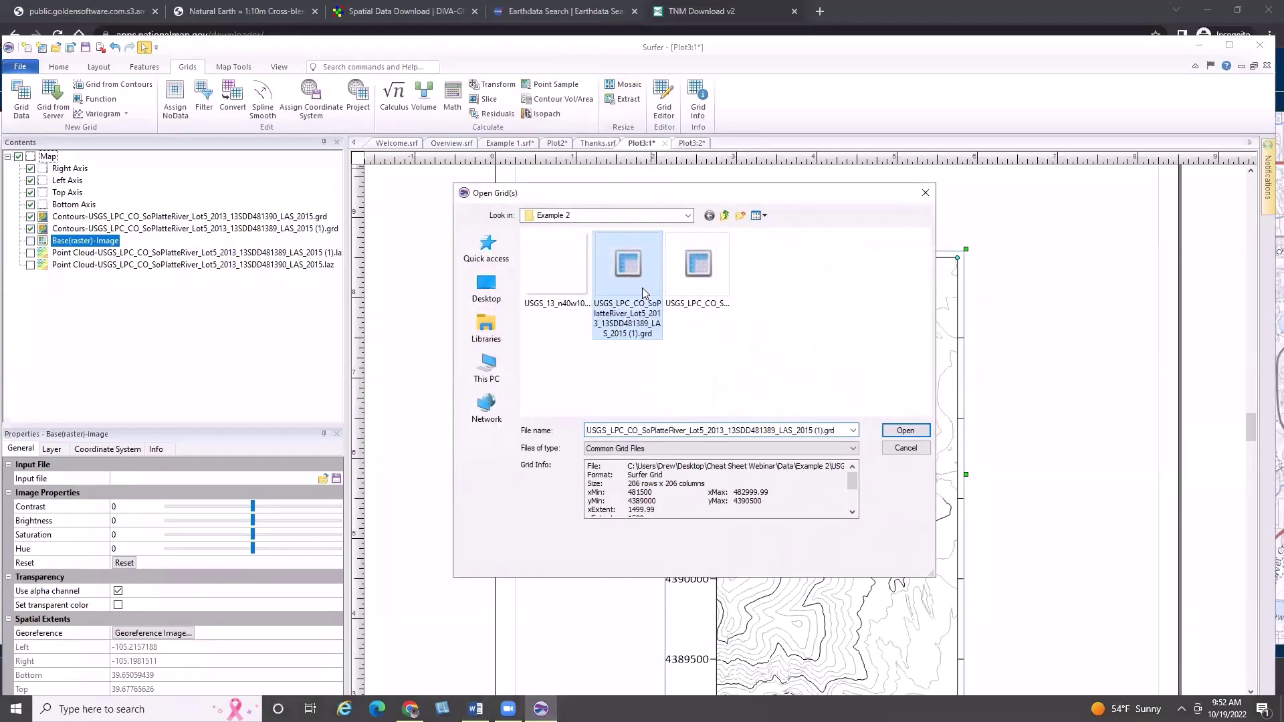
{"action": "left_click", "coordinate": [699, 268], "text": "ctrl"}
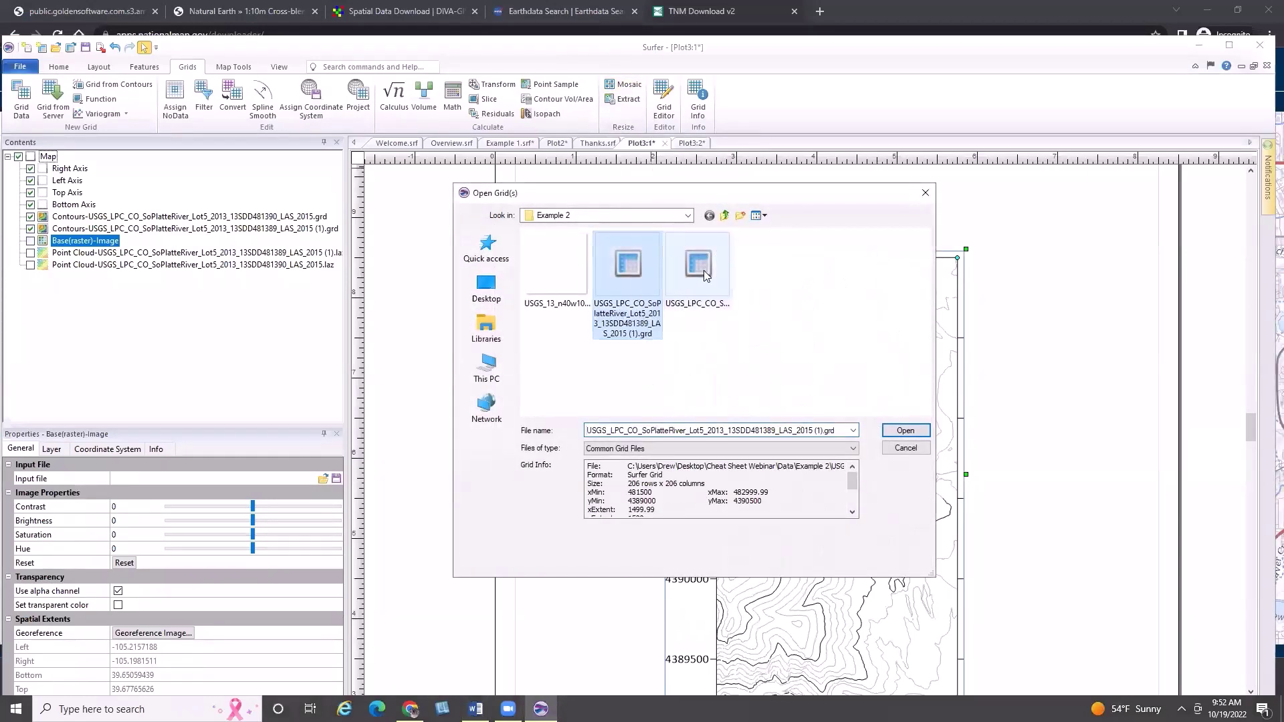
{"action": "left_click", "coordinate": [905, 430]}
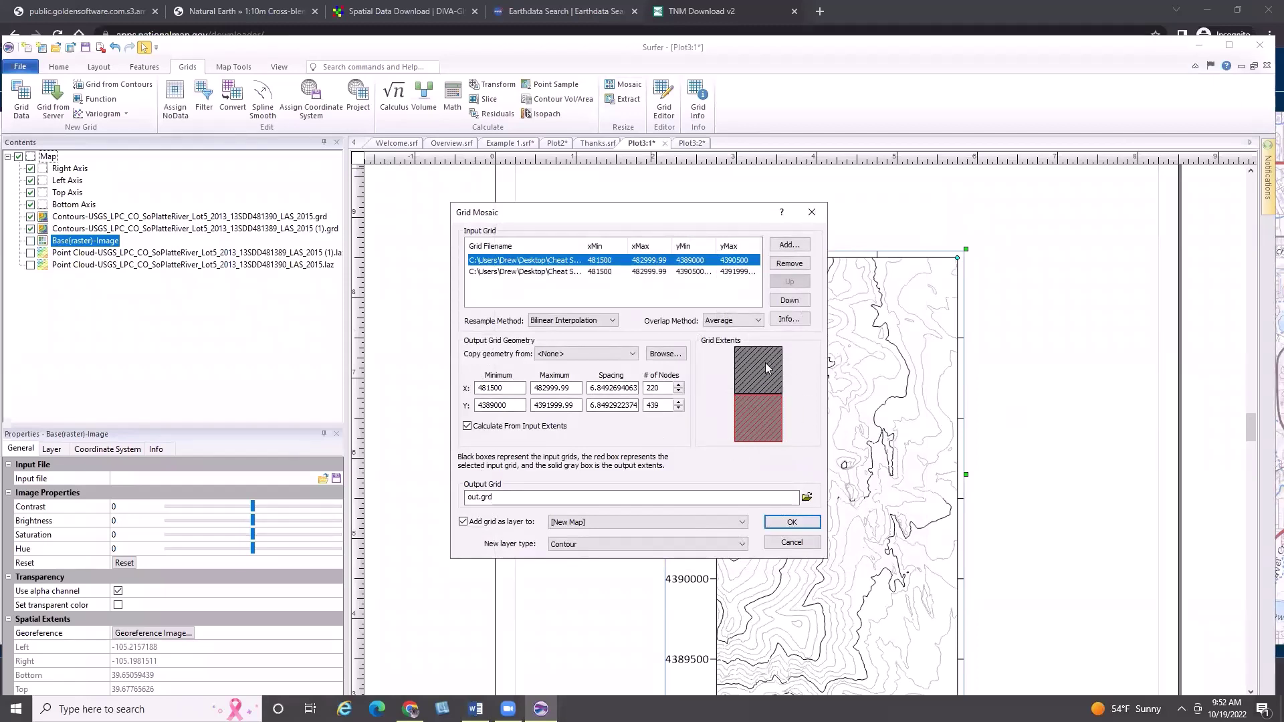
Step: Create the mosaic grid out.grd and add it to the existing Map as a contour layer, accepting the default spatial reference export options
{"action": "left_click", "coordinate": [740, 522]}
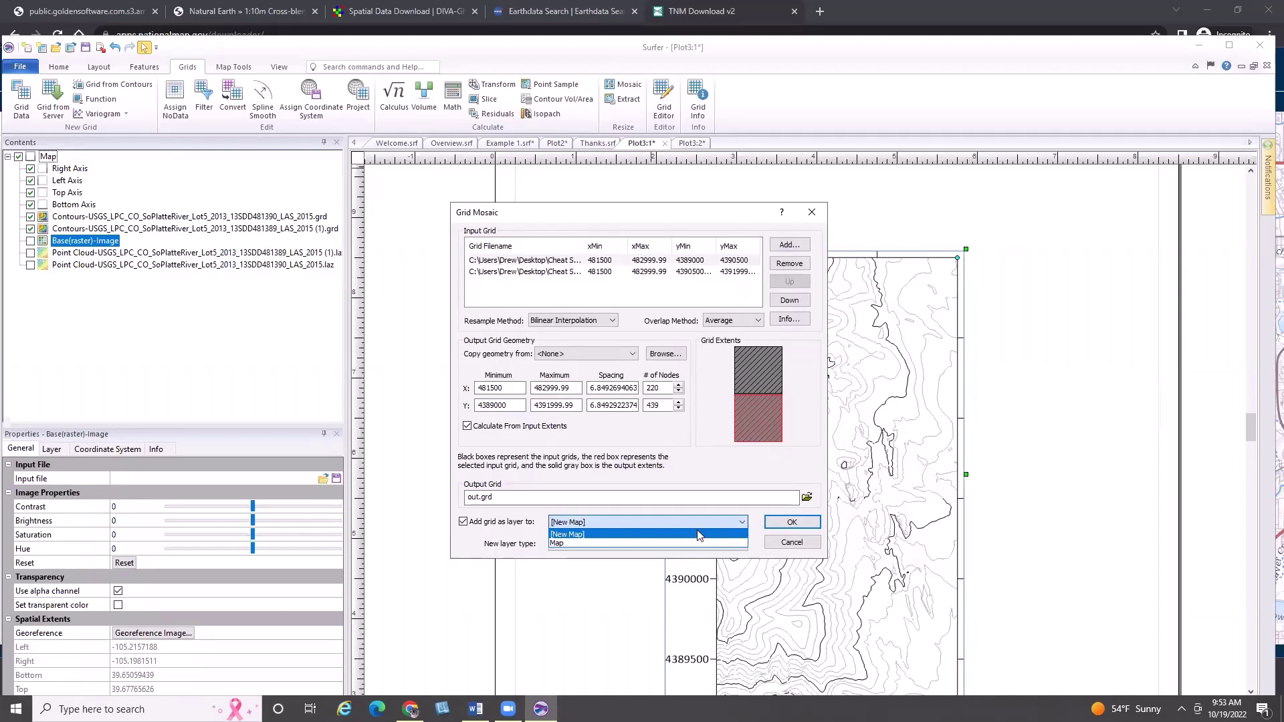
{"action": "left_click", "coordinate": [646, 543]}
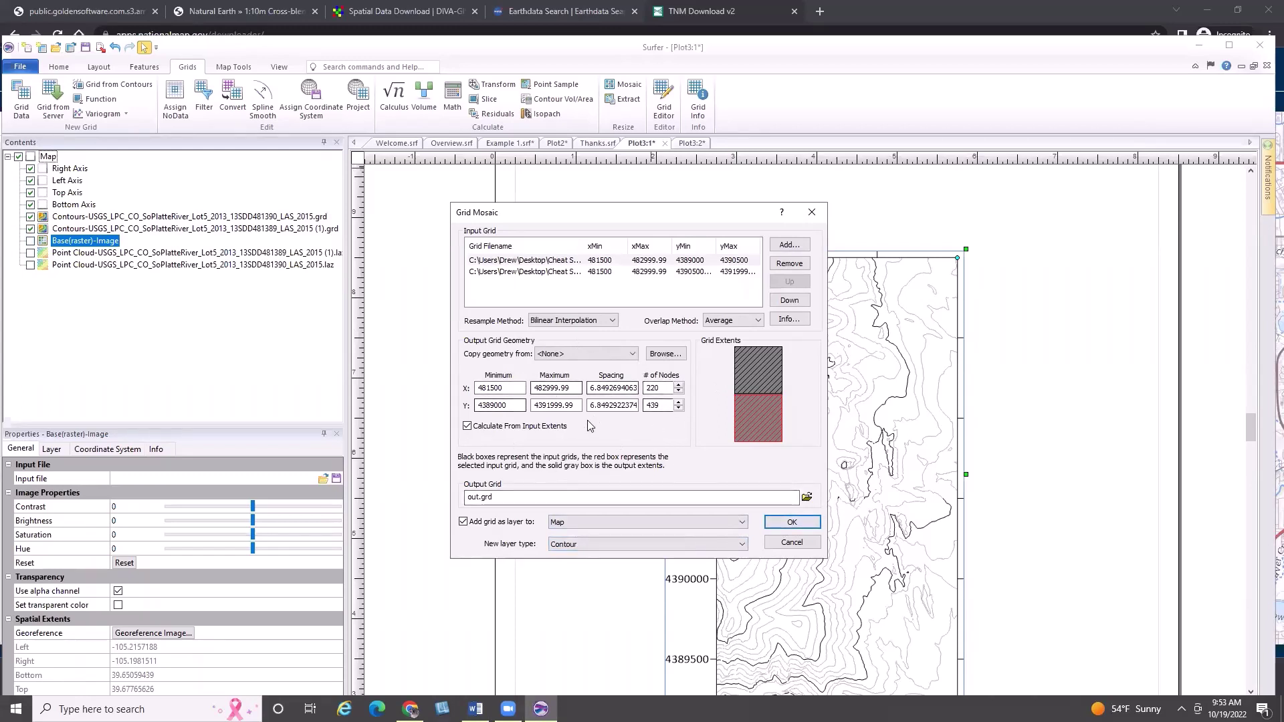
{"action": "left_click", "coordinate": [792, 522]}
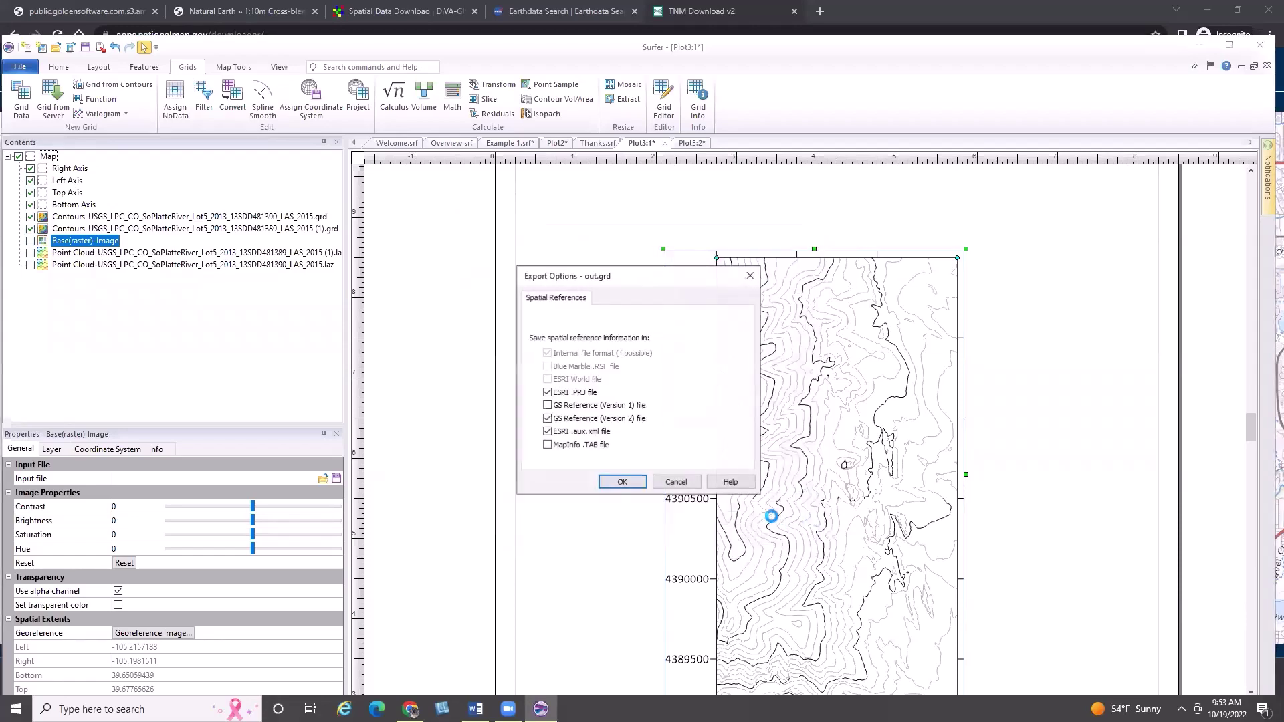
{"action": "left_click", "coordinate": [618, 481]}
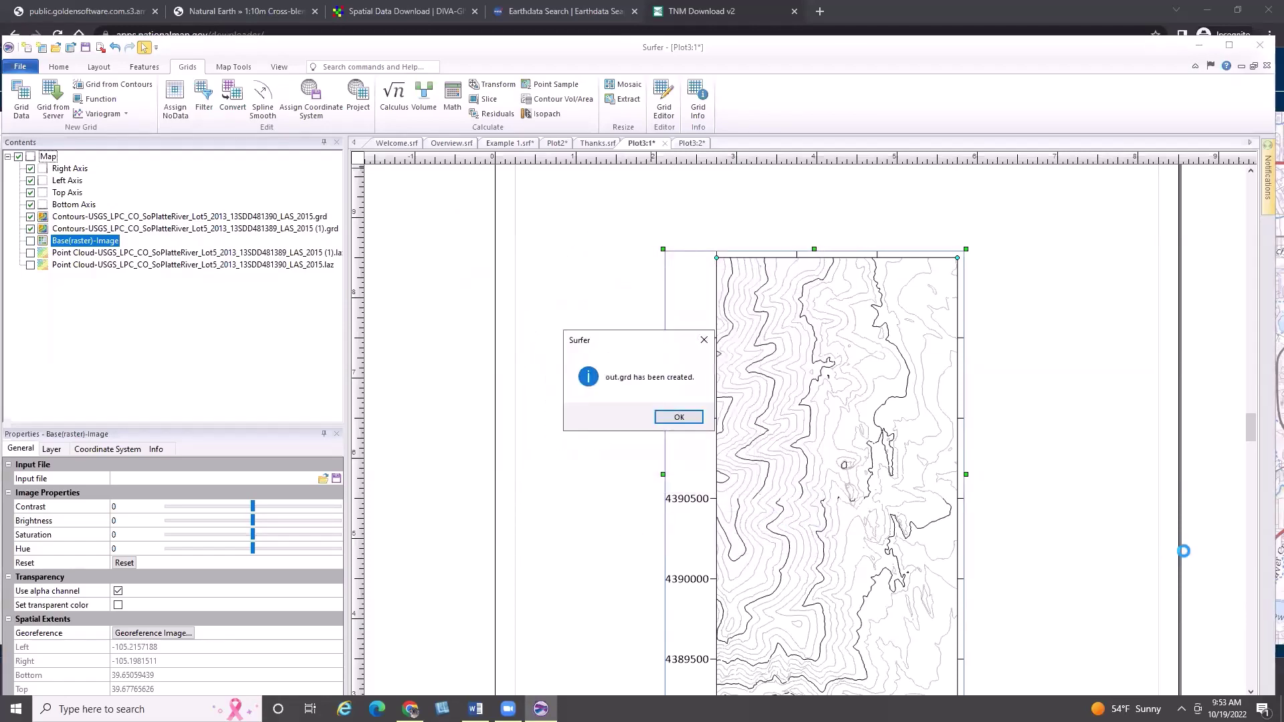
{"action": "left_click", "coordinate": [678, 416]}
Step: Hide the two original tile contour layers so only the mosaicked Contours-out.grd layer is displayed
{"action": "left_click", "coordinate": [30, 228]}
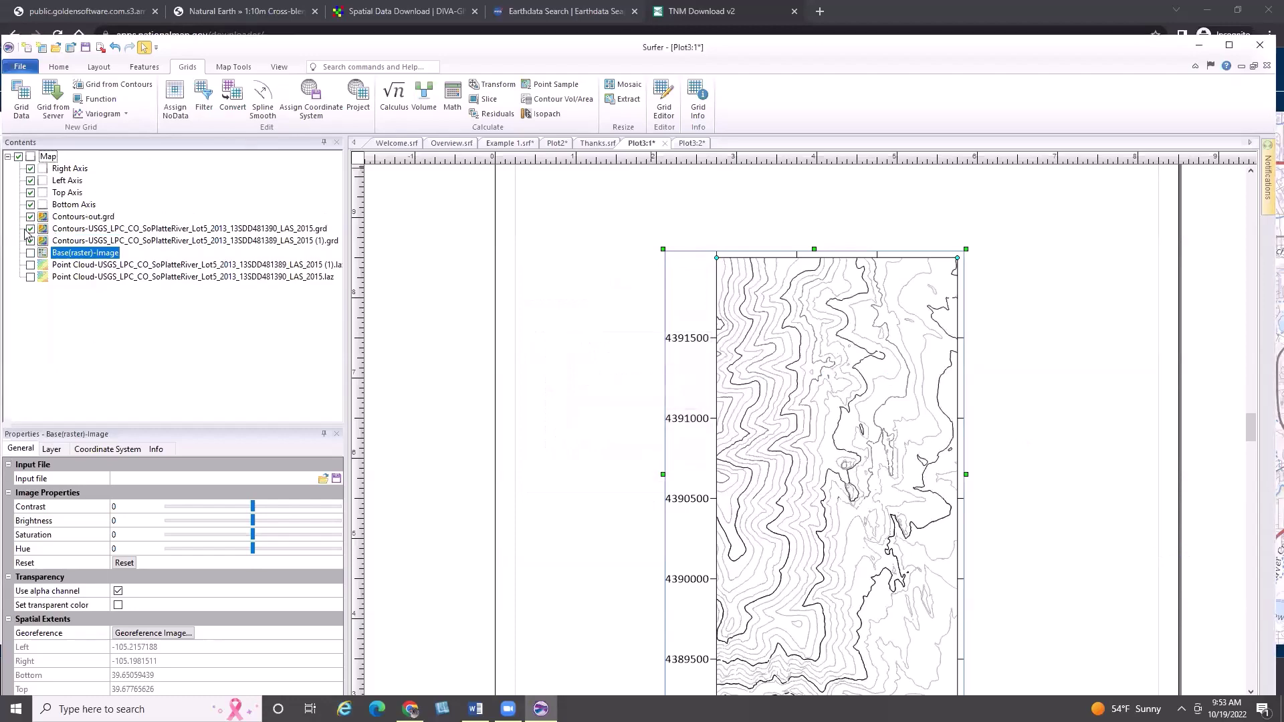
{"action": "left_click", "coordinate": [30, 240]}
{"action": "scroll", "coordinate": [934, 471], "scroll_direction": "down", "scroll_amount": 2}
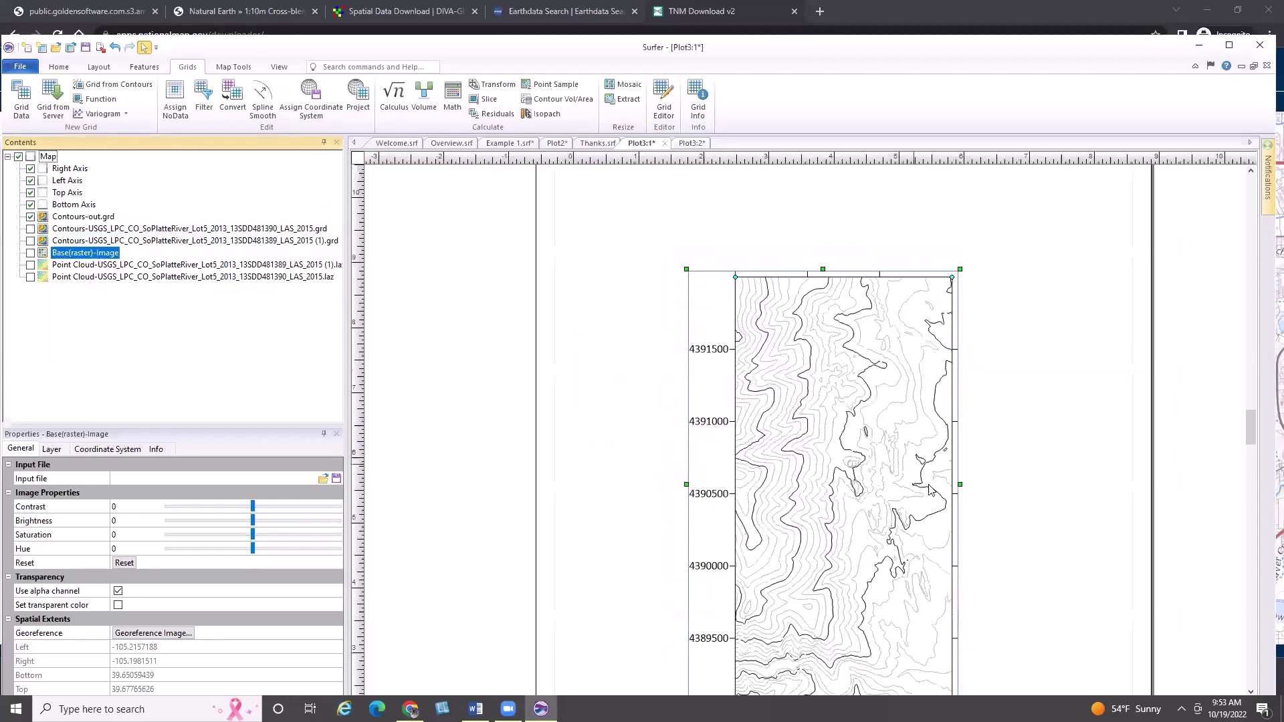
Step: Fill the contours of the Contours-out.grd layer with the Rainbow color scale and inspect the filled map
{"action": "left_click", "coordinate": [97, 221]}
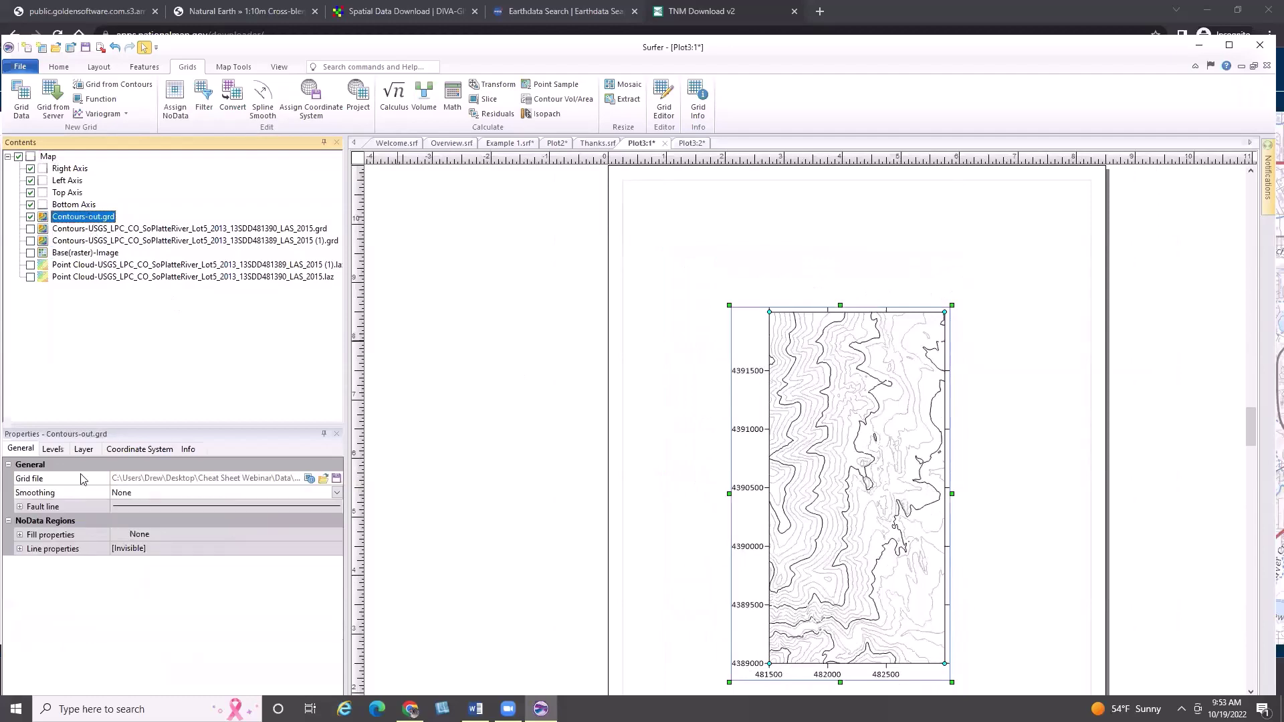
{"action": "left_click", "coordinate": [59, 449]}
{"action": "left_click", "coordinate": [117, 605]}
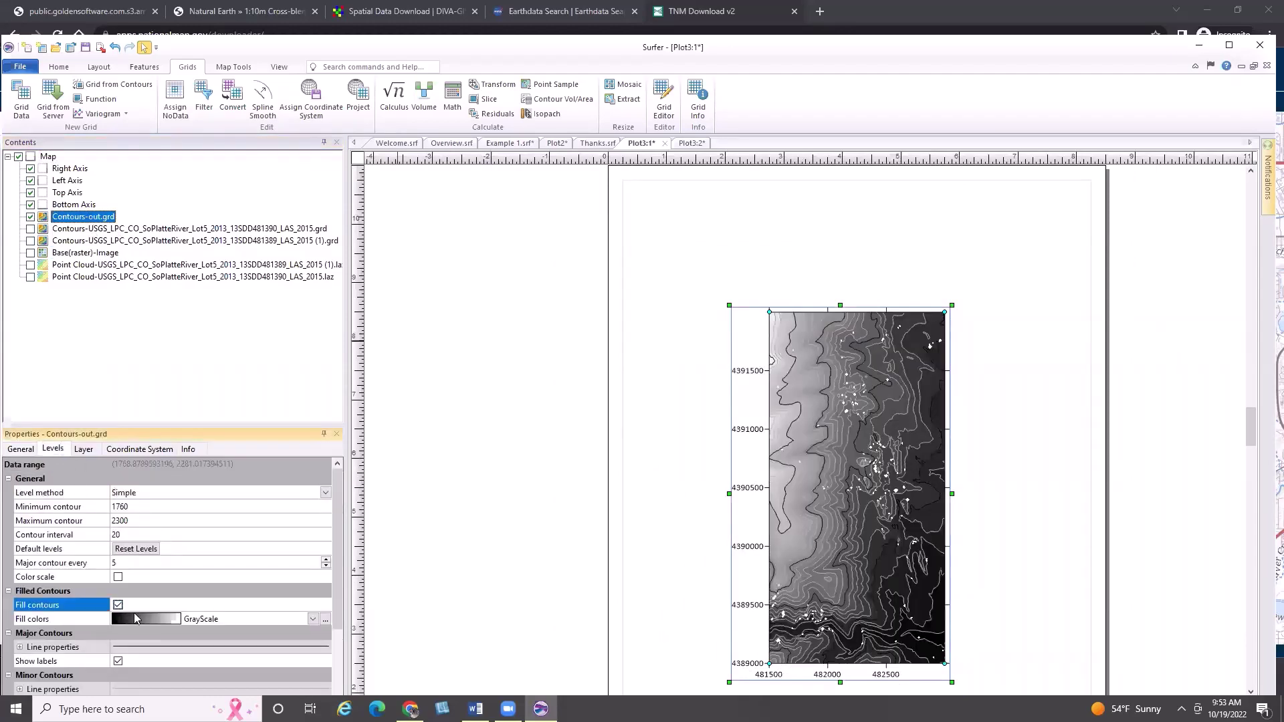
{"action": "left_click", "coordinate": [158, 619]}
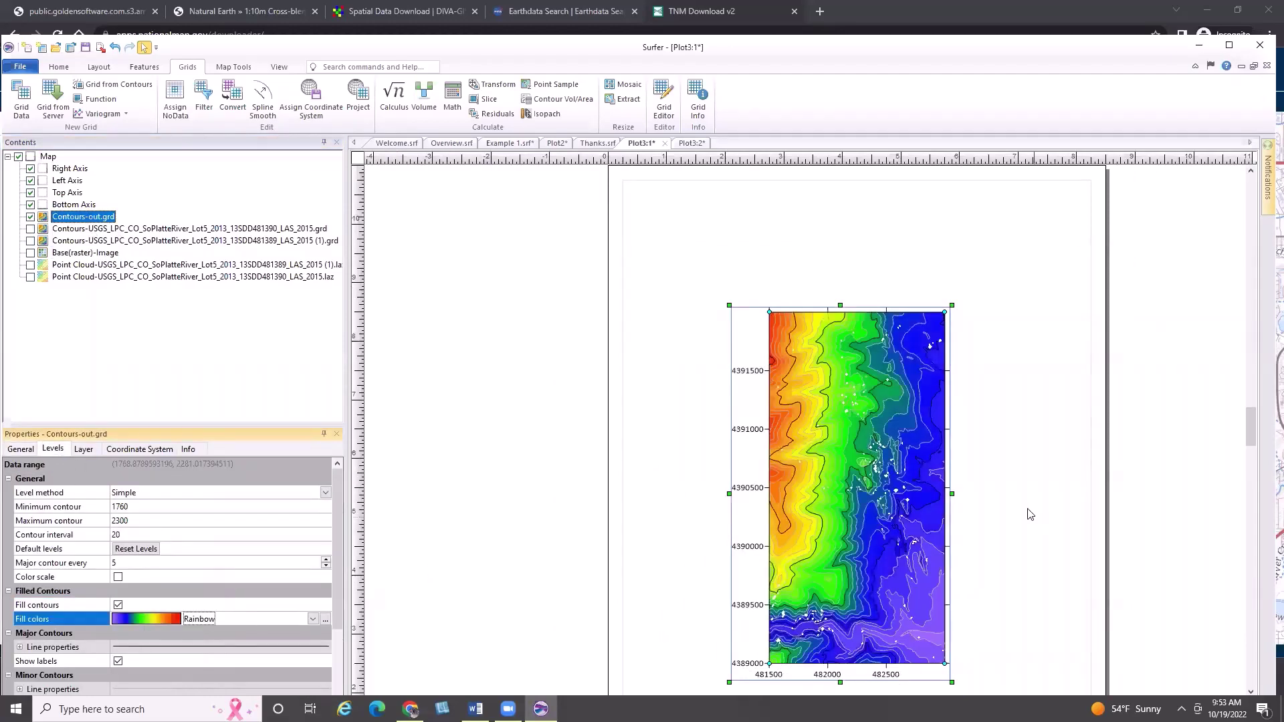
{"action": "left_click_drag", "start_coordinate": [1031, 541], "coordinate": [839, 434]}
{"action": "scroll", "coordinate": [839, 434], "scroll_direction": "up", "scroll_amount": 2}
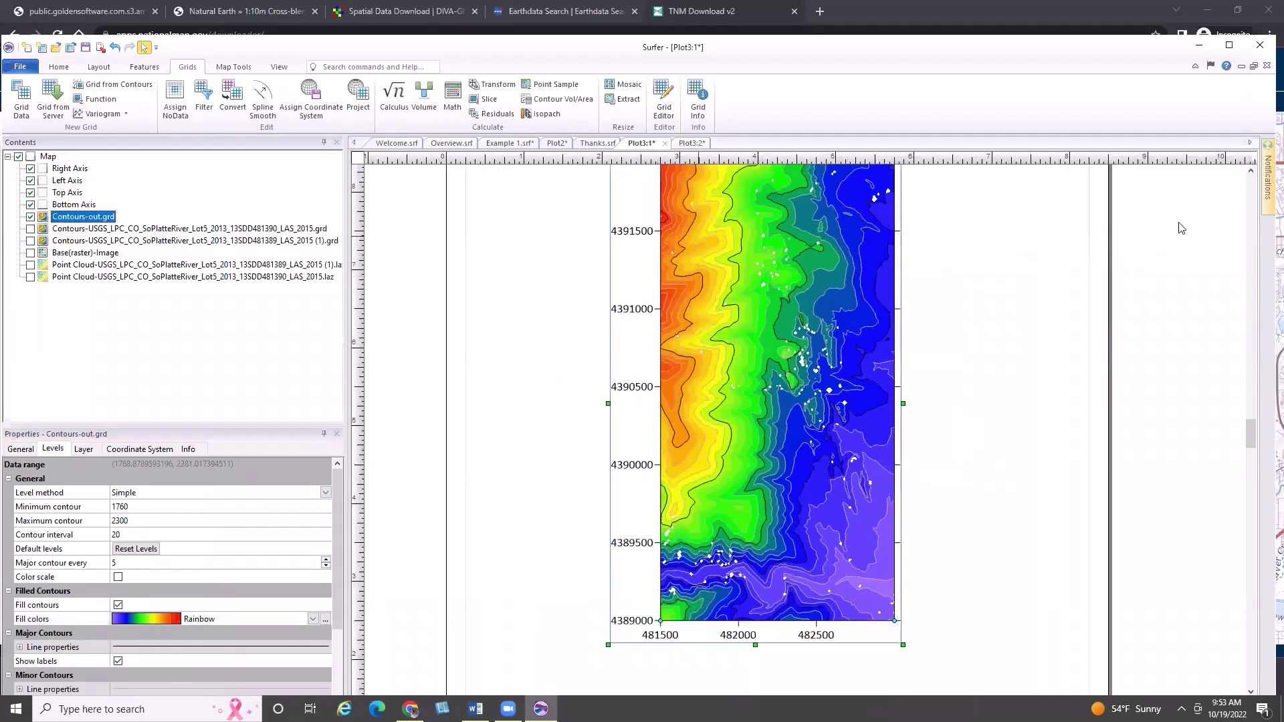
Step: Show the Base(raster)-Image layer, hide the Contours-out.grd layer, and maximize the program window
{"action": "left_click", "coordinate": [30, 253]}
{"action": "left_click", "coordinate": [31, 218]}
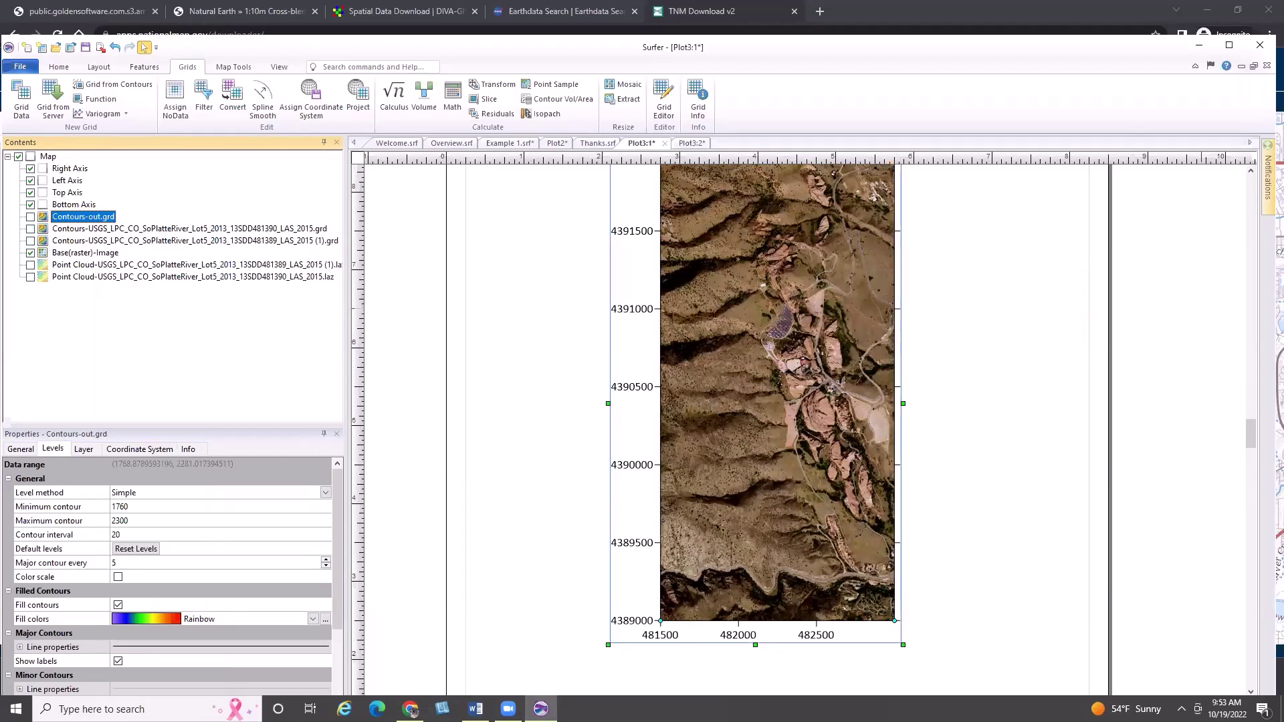
{"action": "left_click", "coordinate": [1228, 45]}
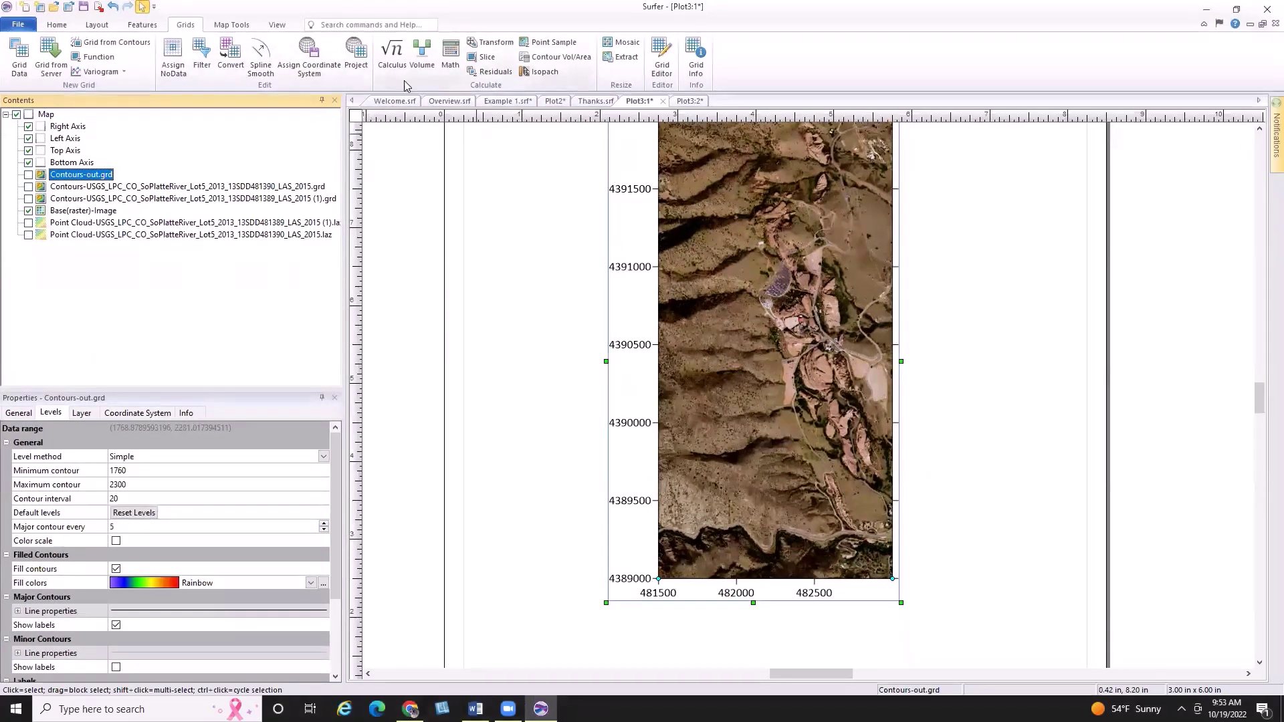
Step: Switch to the Example 1 plot and display the target coordinate system of its map
{"action": "left_click", "coordinate": [506, 101]}
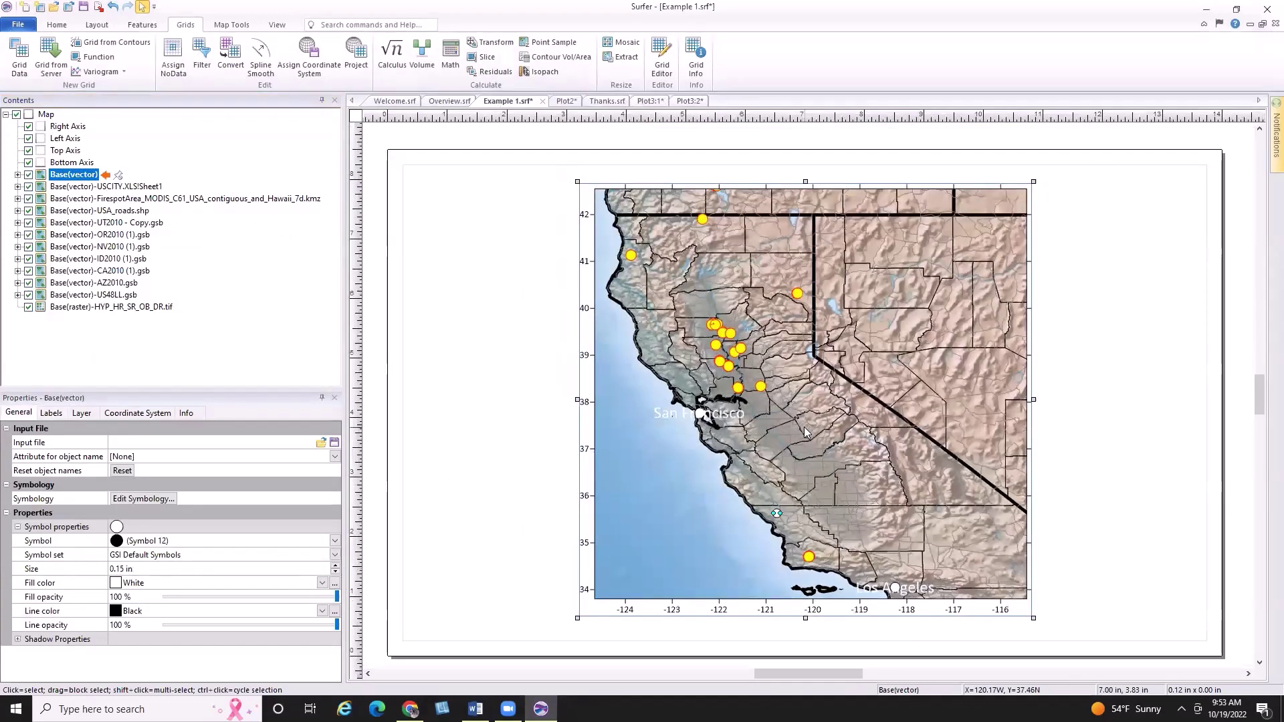
{"action": "left_click", "coordinate": [46, 115]}
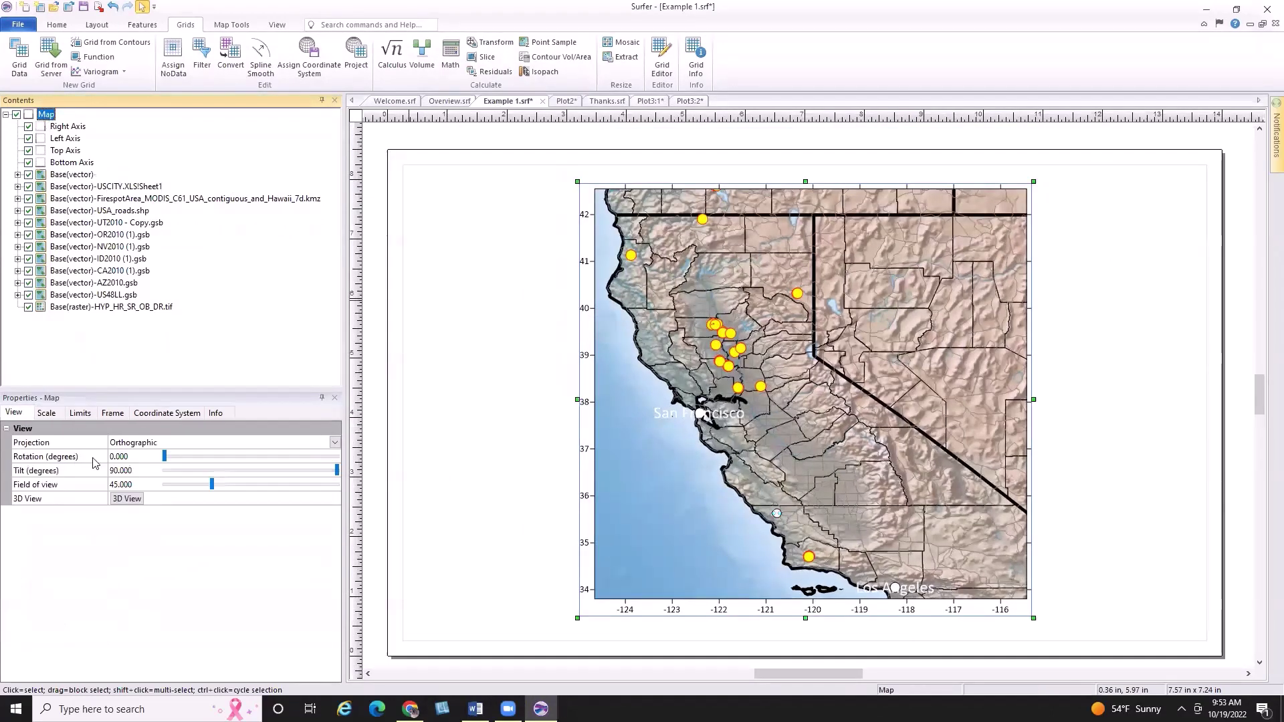
{"action": "left_click", "coordinate": [143, 415]}
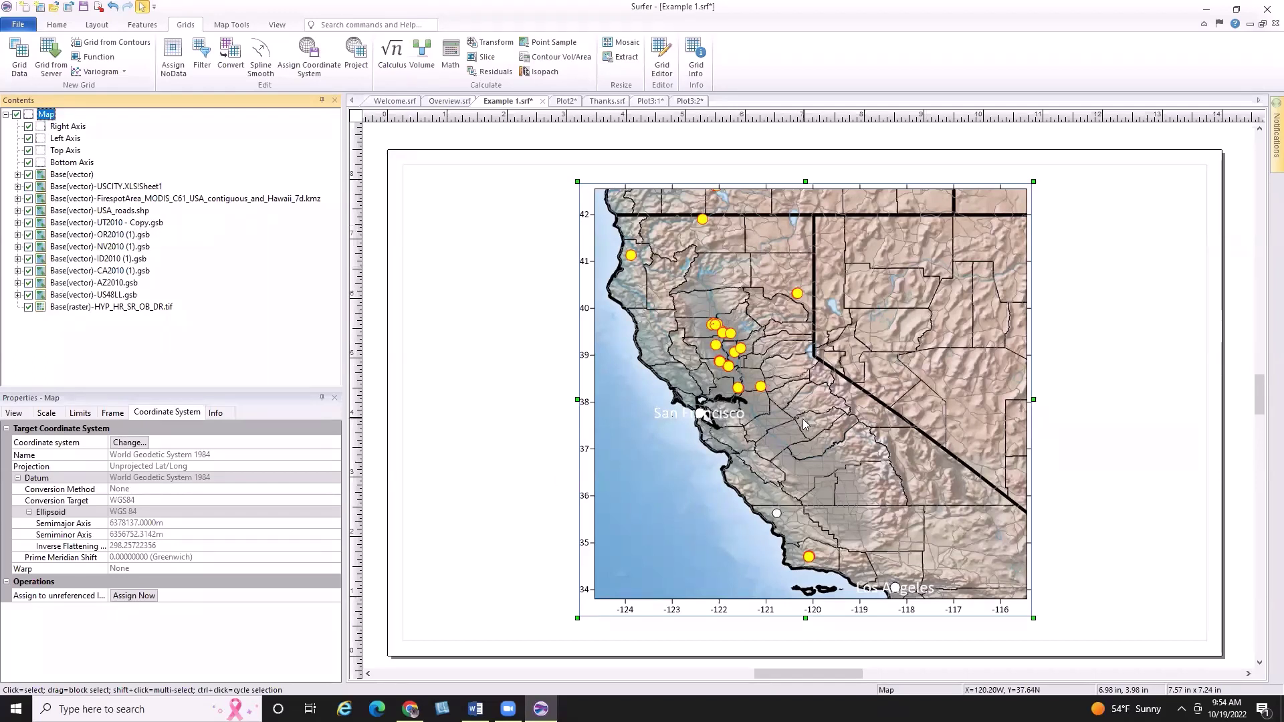
Step: Hide the right, left, top and bottom axes of the Example 1 map
{"action": "left_click", "coordinate": [28, 126]}
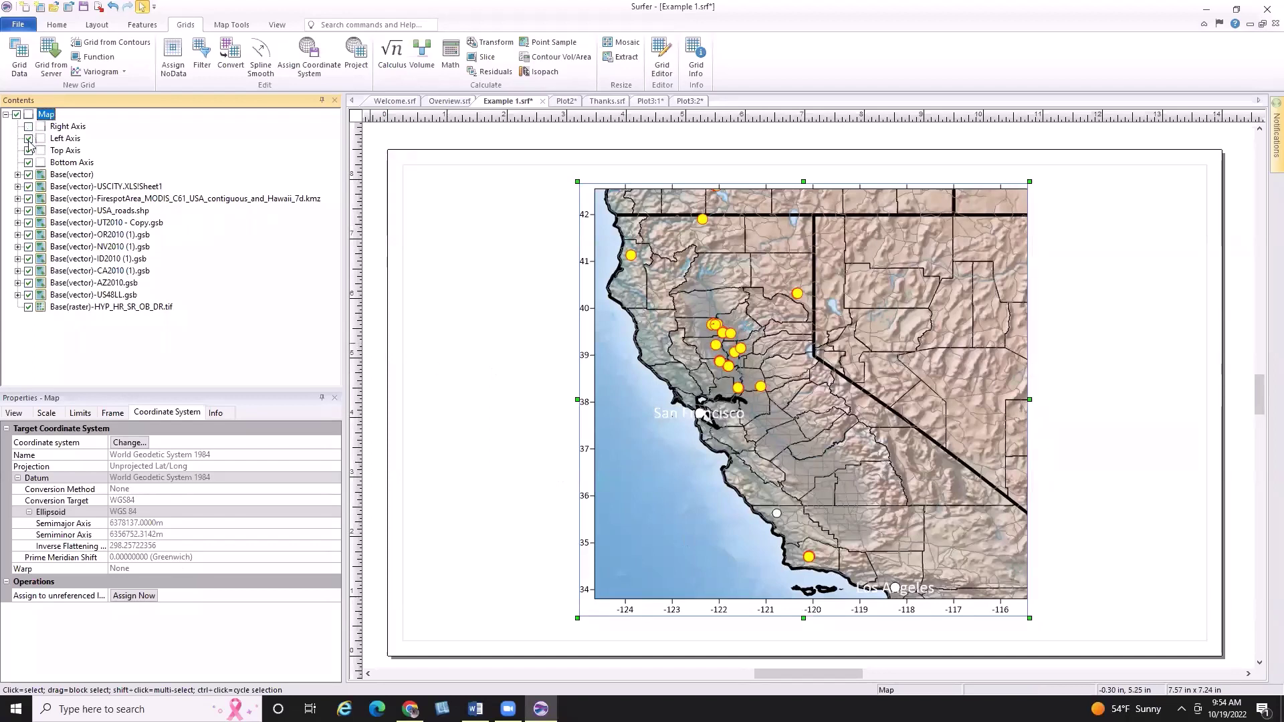
{"action": "left_click", "coordinate": [28, 138]}
{"action": "left_click", "coordinate": [28, 150]}
{"action": "left_click", "coordinate": [28, 163]}
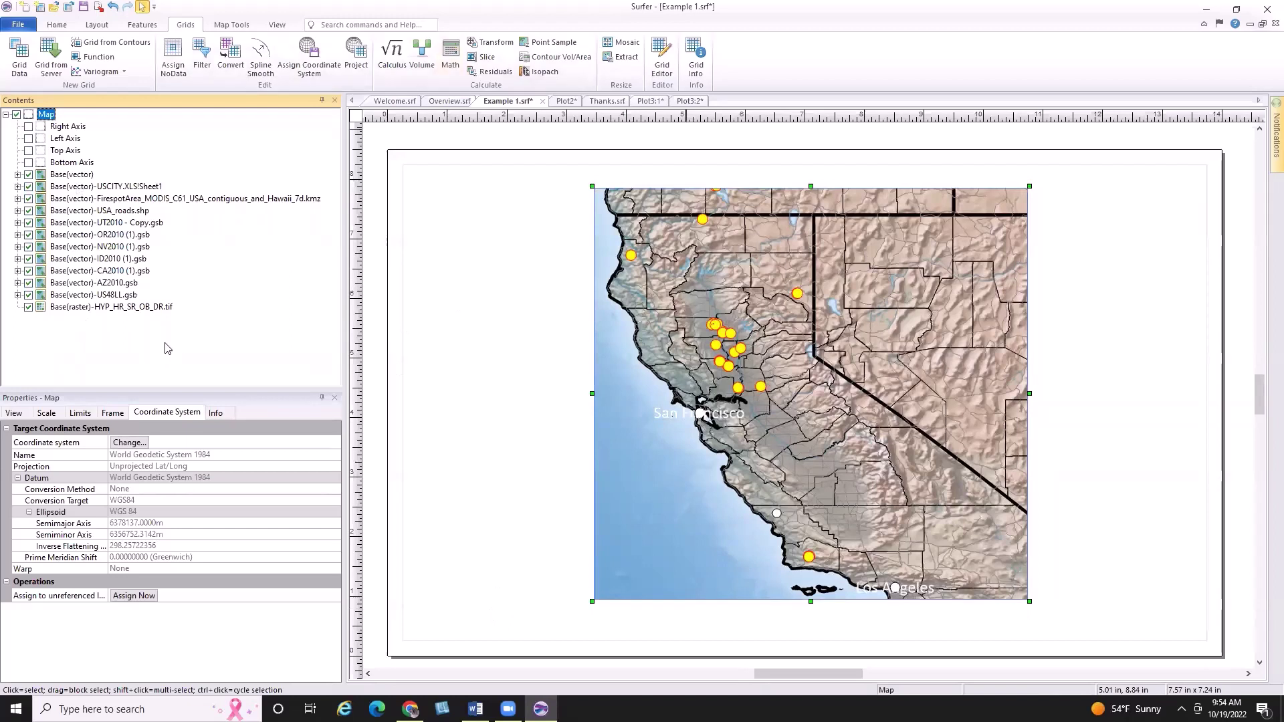
Step: Hide the unnamed Base(vector), USCITY, FirespotArea, USA_roads, US48LL and HYP_HR_SR_OB_DR.tif layers, leaving only the individual state boundary layers
{"action": "left_click", "coordinate": [28, 174]}
{"action": "left_click", "coordinate": [28, 186]}
{"action": "left_click", "coordinate": [28, 198]}
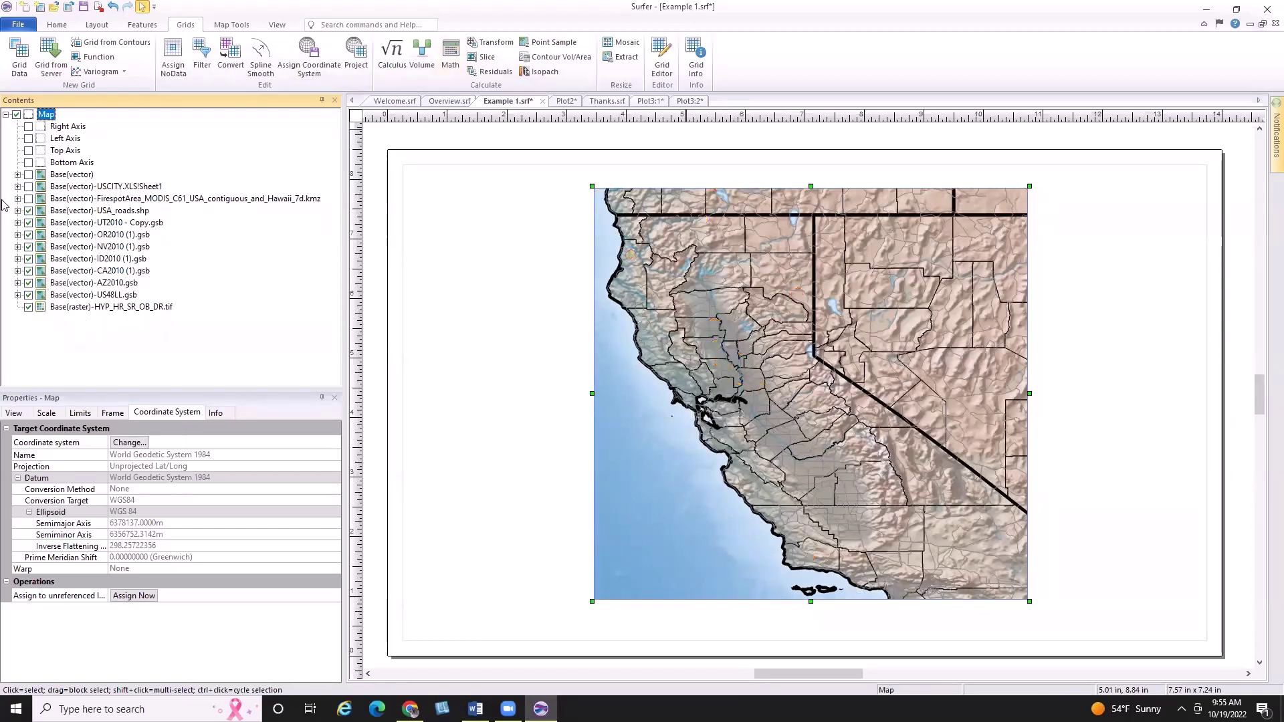
{"action": "left_click", "coordinate": [28, 306]}
{"action": "left_click", "coordinate": [28, 295]}
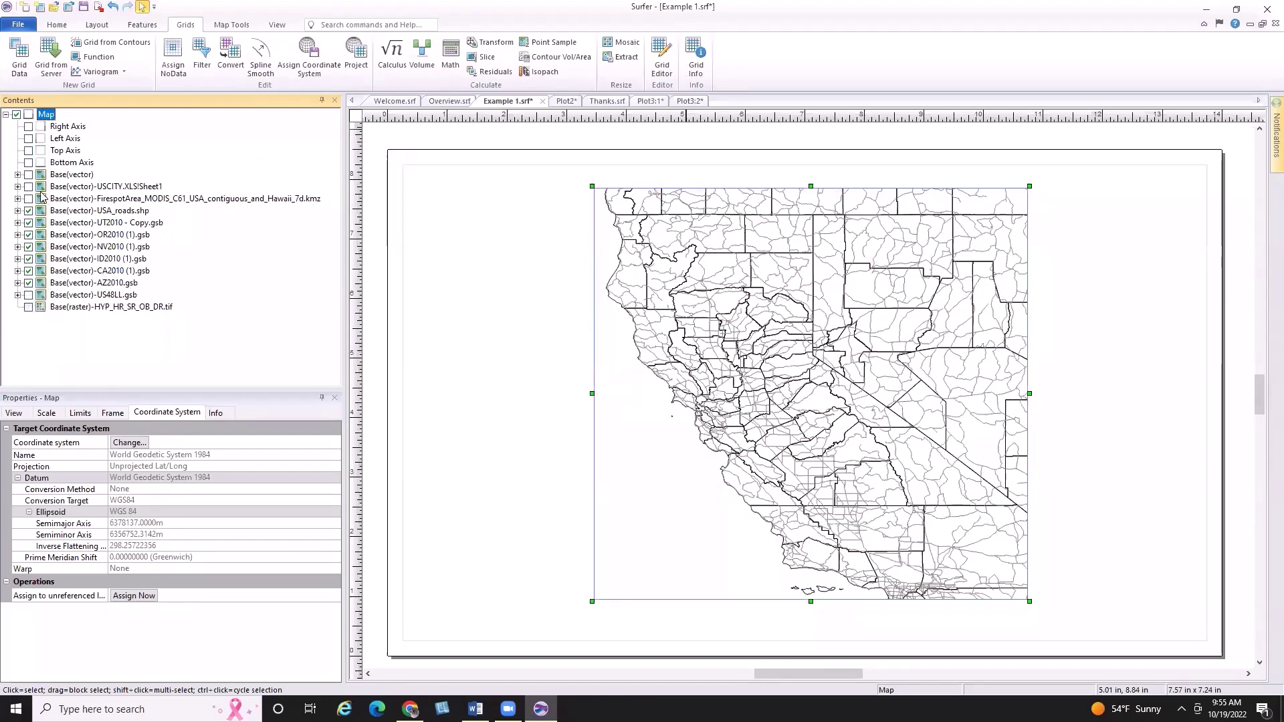
{"action": "left_click", "coordinate": [28, 212]}
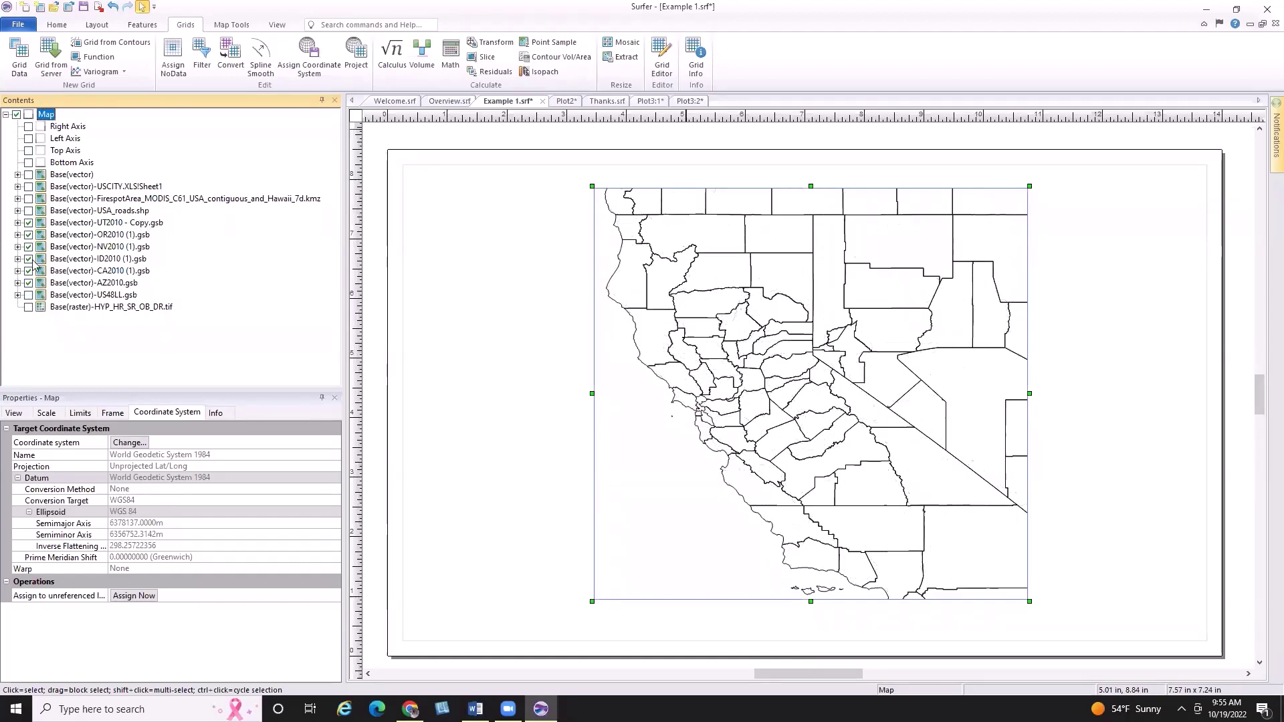
{"action": "left_click", "coordinate": [24, 26]}
{"action": "left_click", "coordinate": [385, 6]}
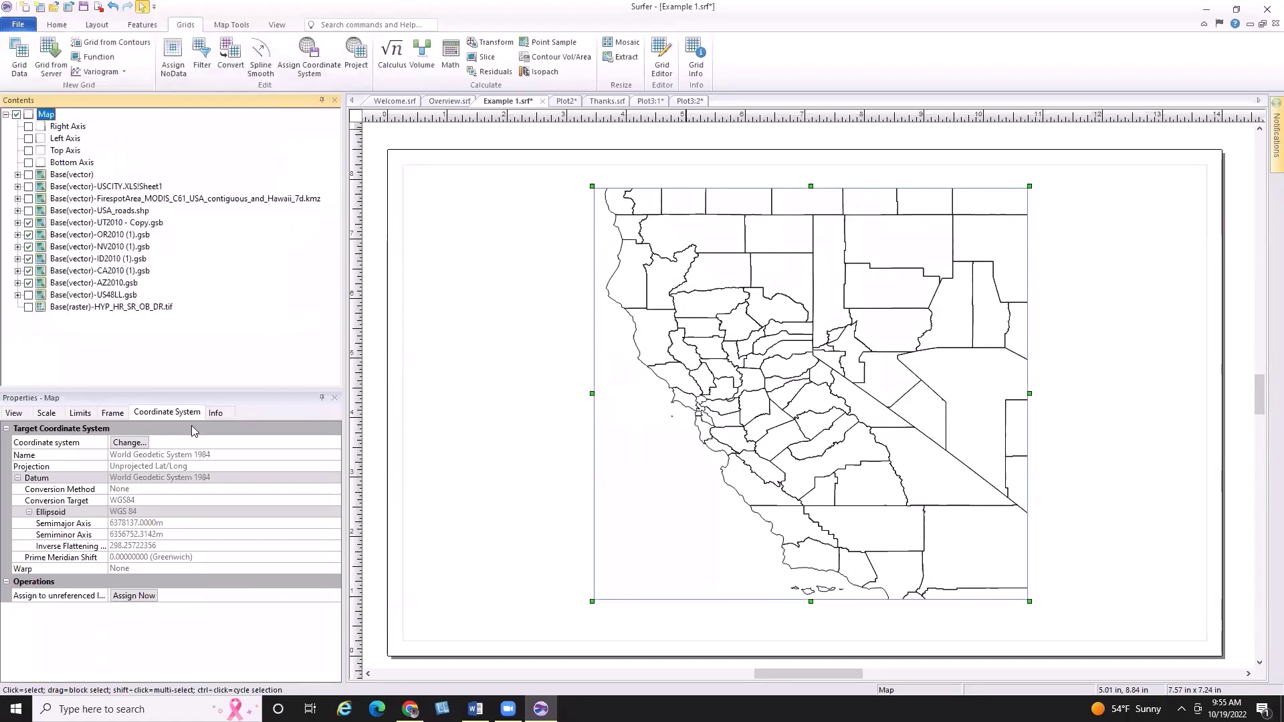
Step: Change the map's target coordinate system to the predefined geographic system North American Datum 1927
{"action": "left_click", "coordinate": [129, 443]}
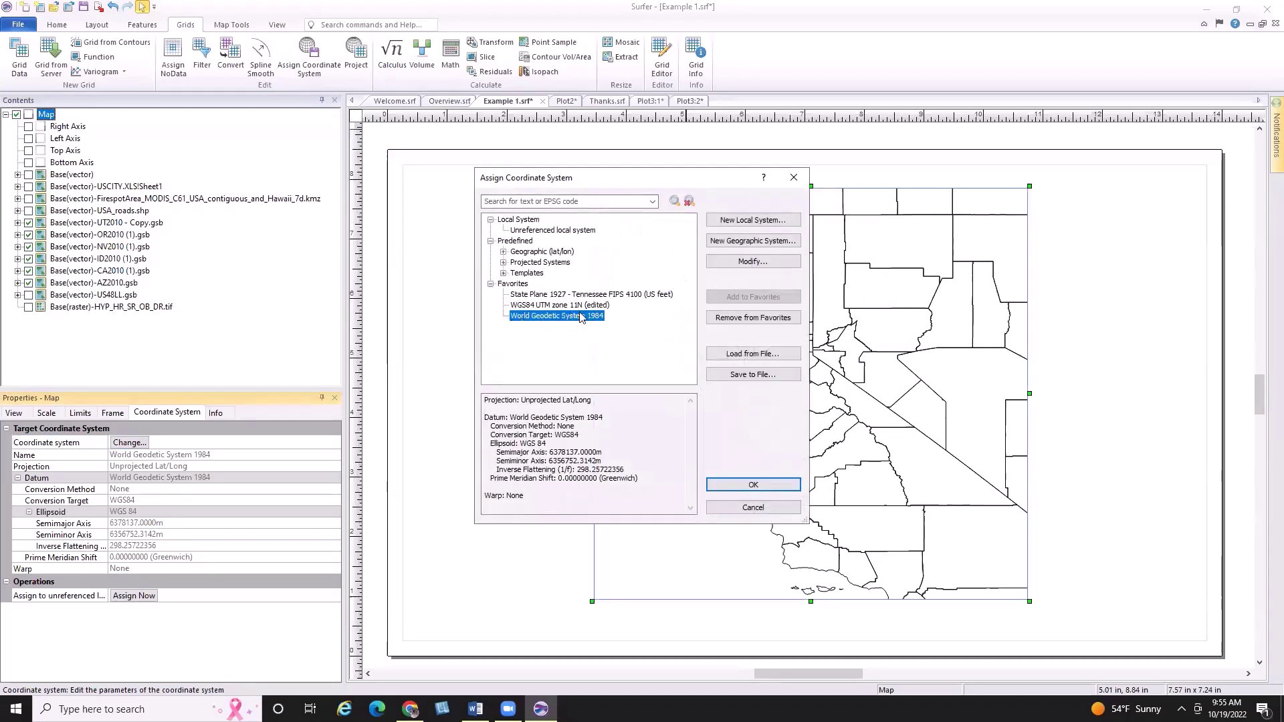
{"action": "left_click", "coordinate": [502, 252]}
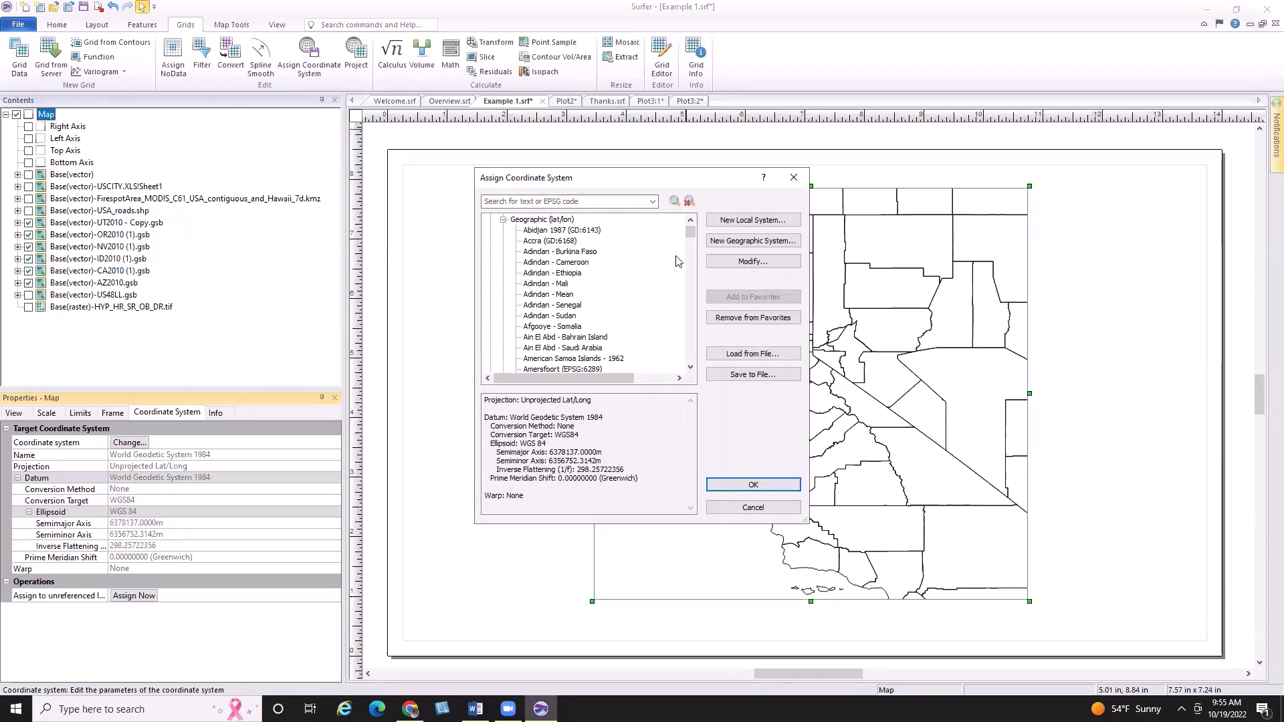
{"action": "left_click_drag", "start_coordinate": [691, 232], "coordinate": [700, 357]}
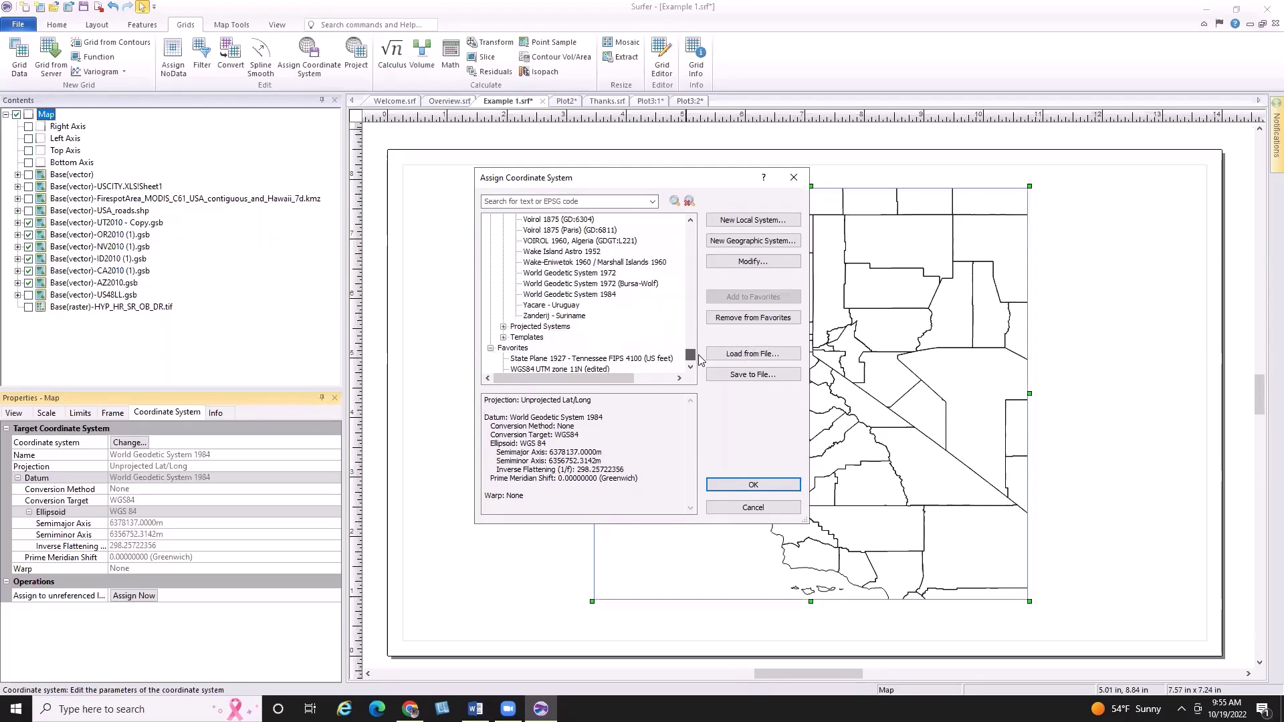
{"action": "scroll", "coordinate": [626, 321], "scroll_direction": "up", "scroll_amount": 5}
{"action": "scroll", "coordinate": [626, 323], "scroll_direction": "up", "scroll_amount": 15}
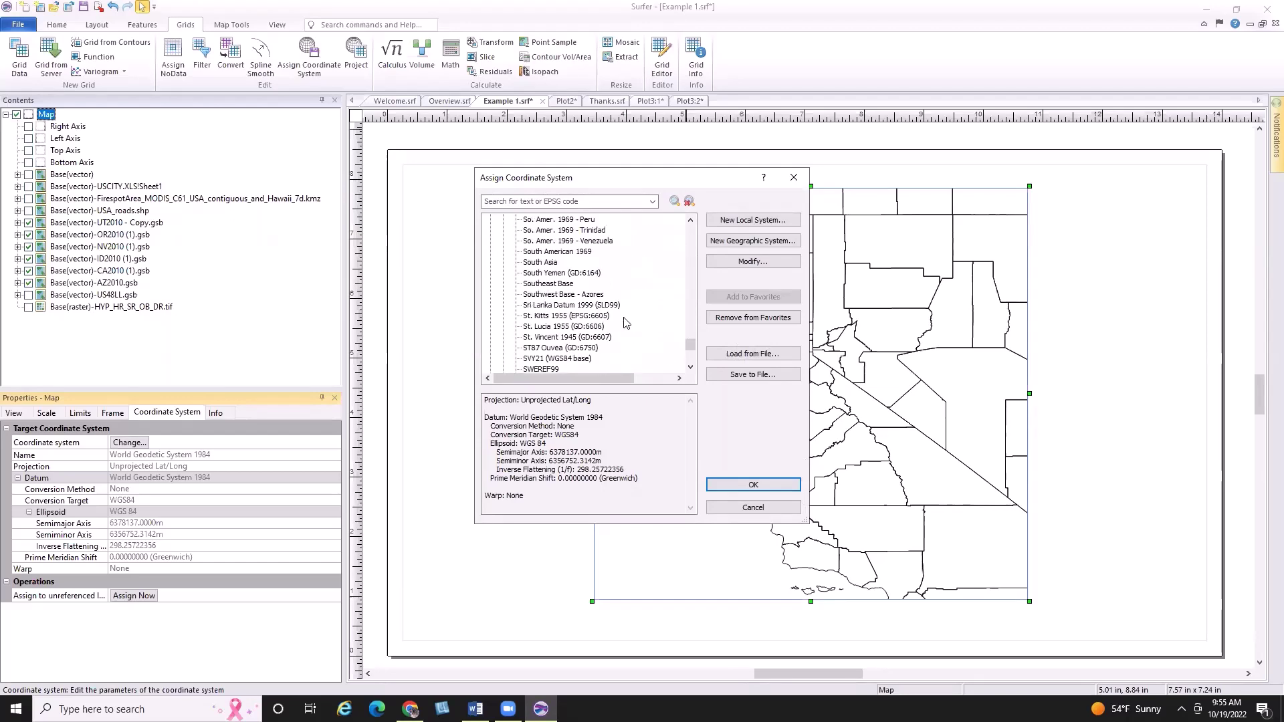
{"action": "scroll", "coordinate": [621, 322], "scroll_direction": "up", "scroll_amount": 10}
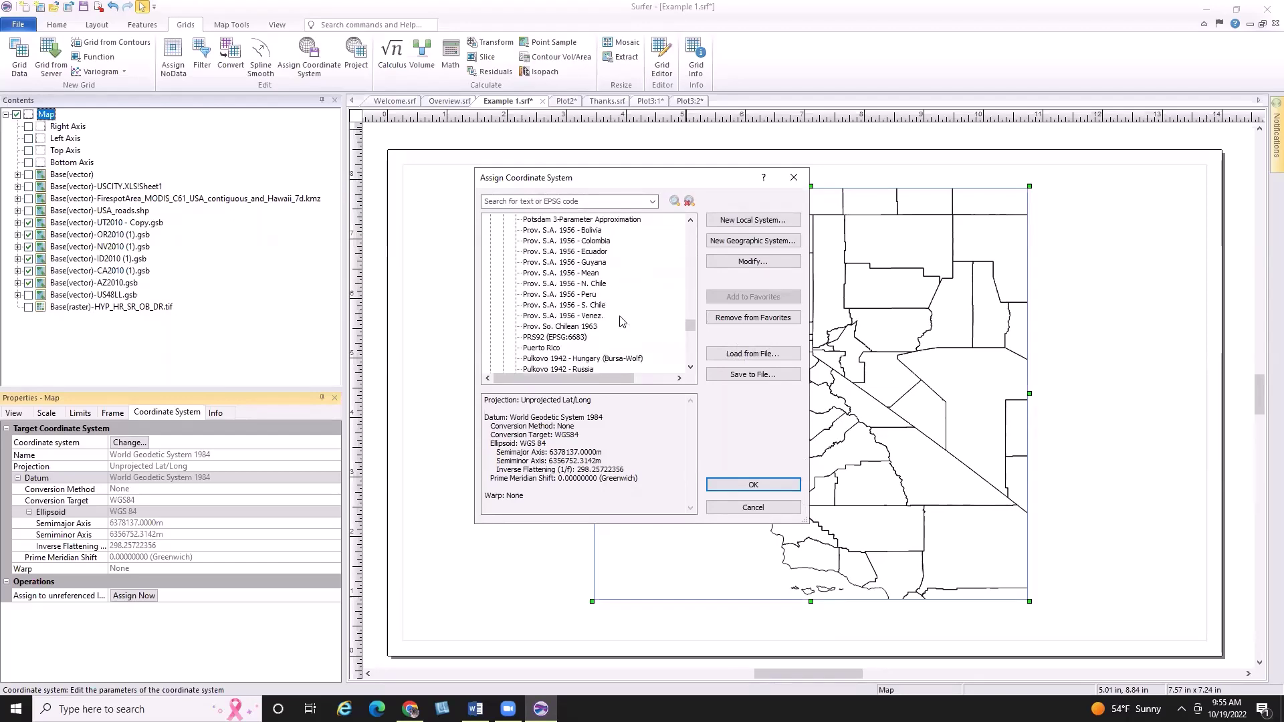
{"action": "scroll", "coordinate": [621, 321], "scroll_direction": "up", "scroll_amount": 3}
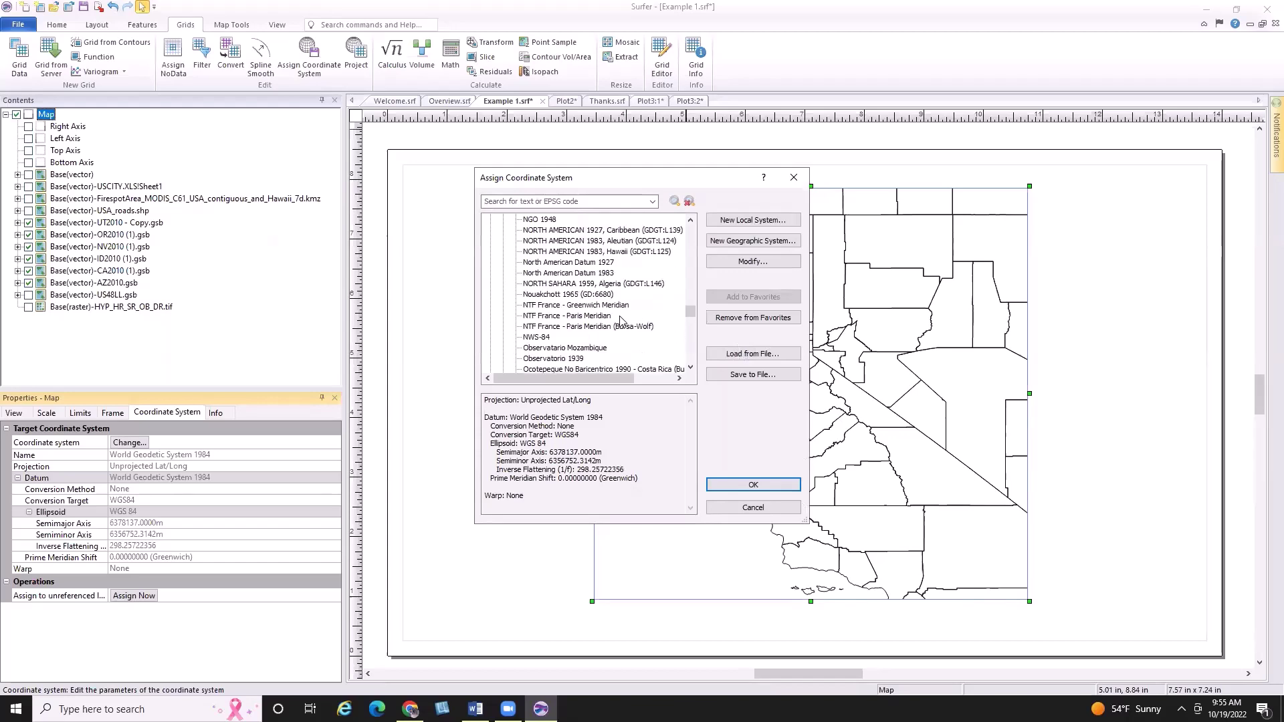
{"action": "left_click", "coordinate": [595, 263]}
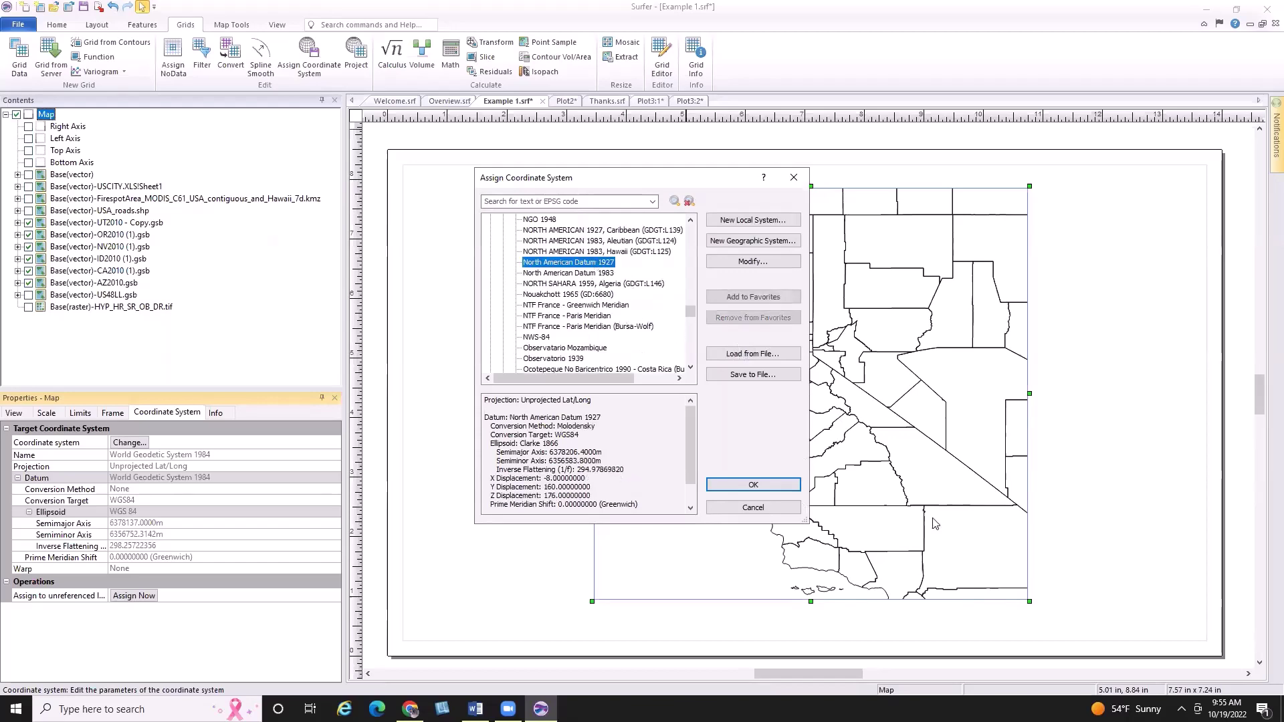
{"action": "left_click", "coordinate": [753, 484]}
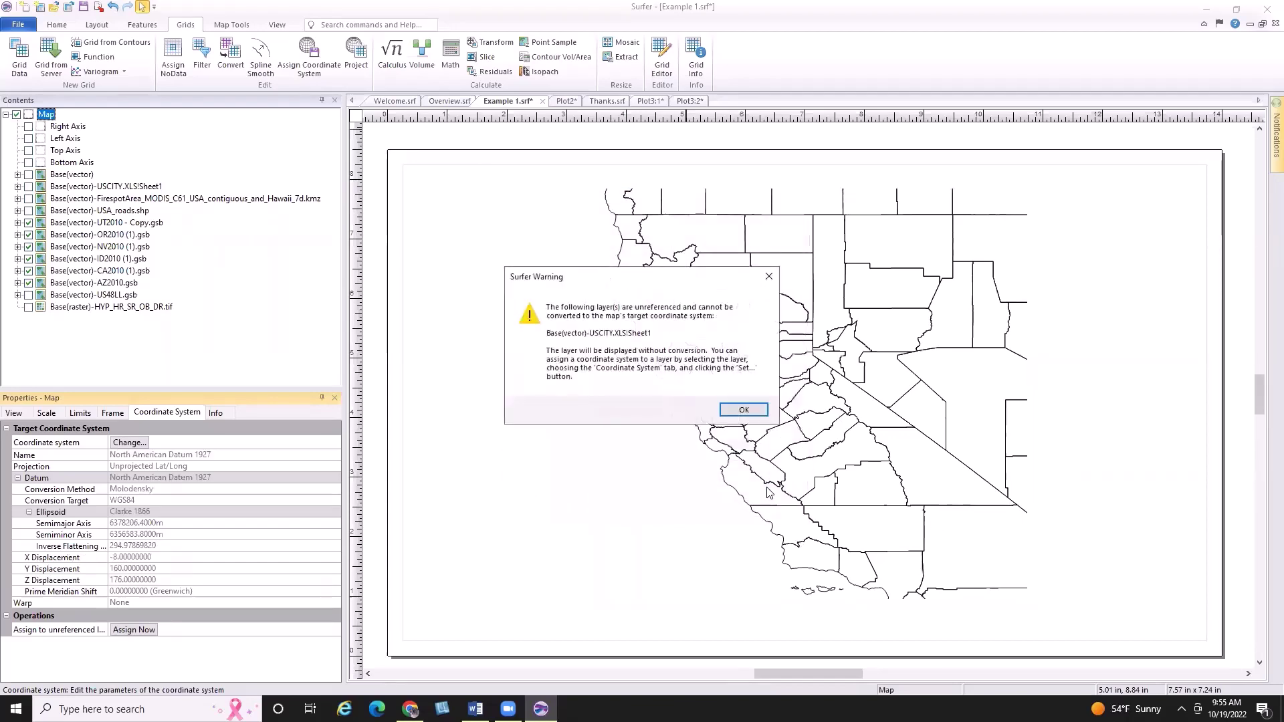
Step: Export the reprojected map as an ESRI Shapefile named Test, saving spatial references in the internal format, an ESRI .PRJ file and a GS Reference (Version 2) file
{"action": "left_click", "coordinate": [759, 408]}
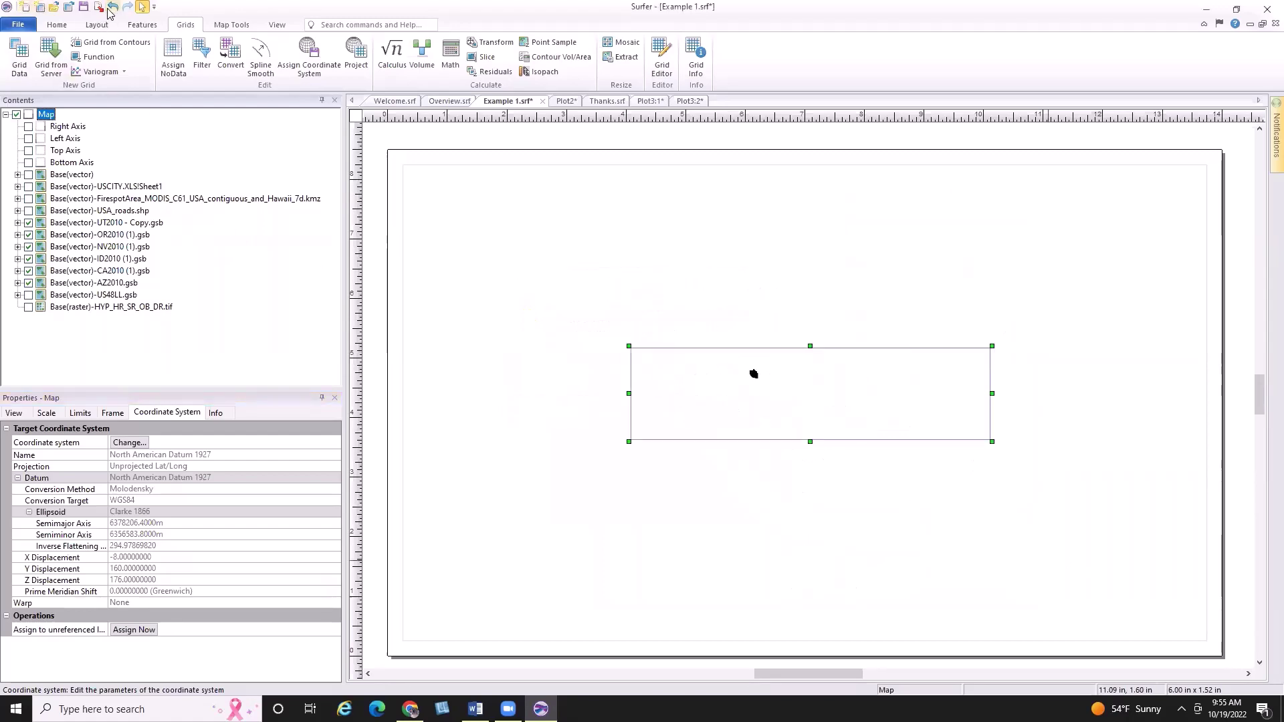
{"action": "left_click", "coordinate": [19, 25]}
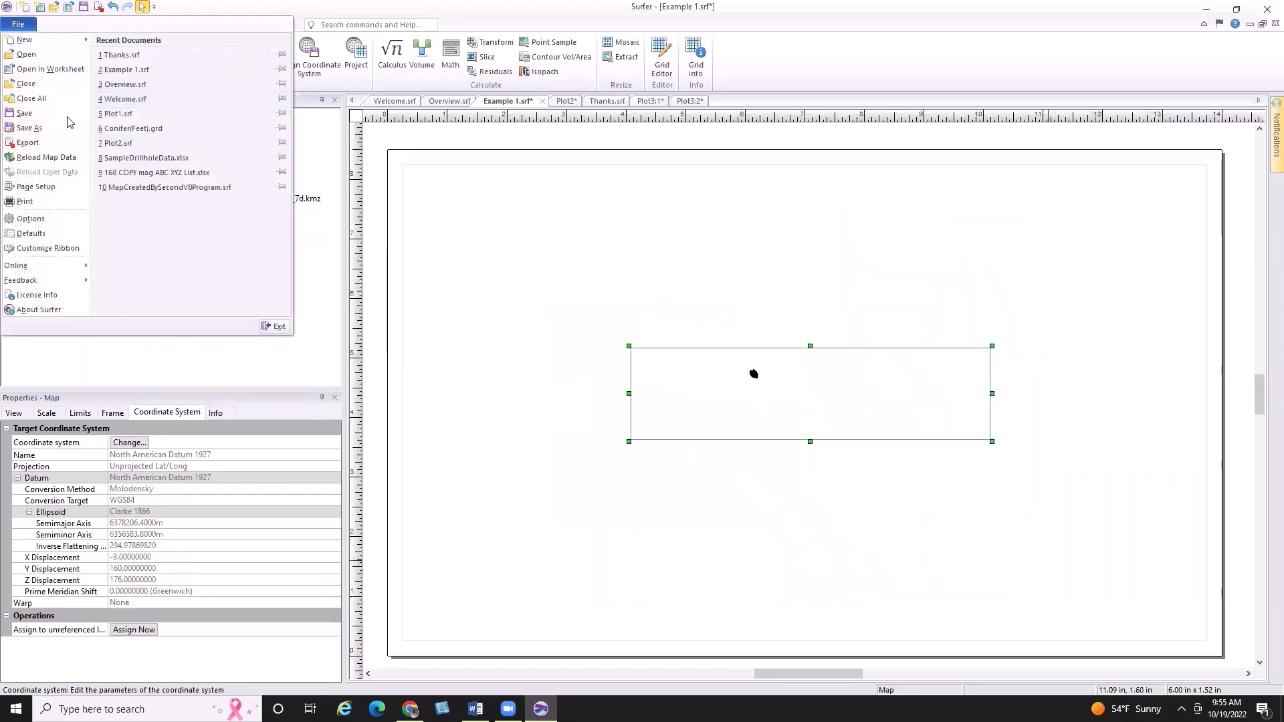
{"action": "left_click", "coordinate": [51, 141]}
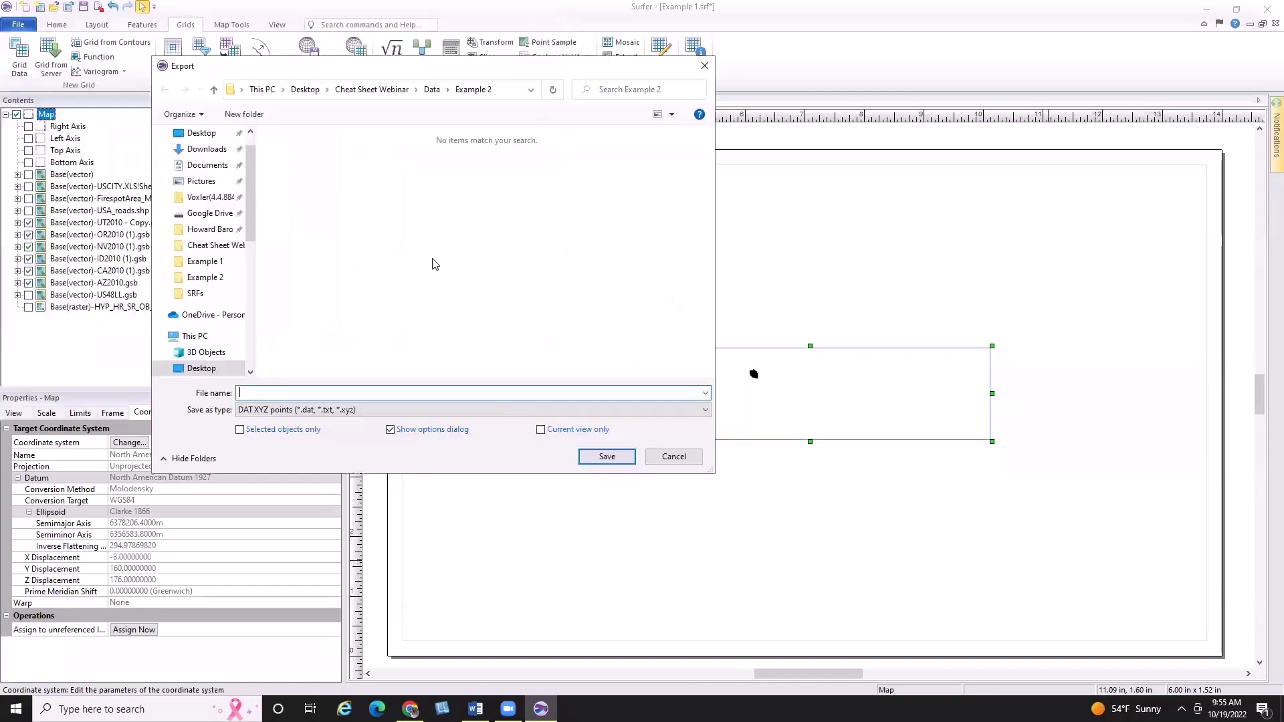
{"action": "left_click", "coordinate": [337, 410]}
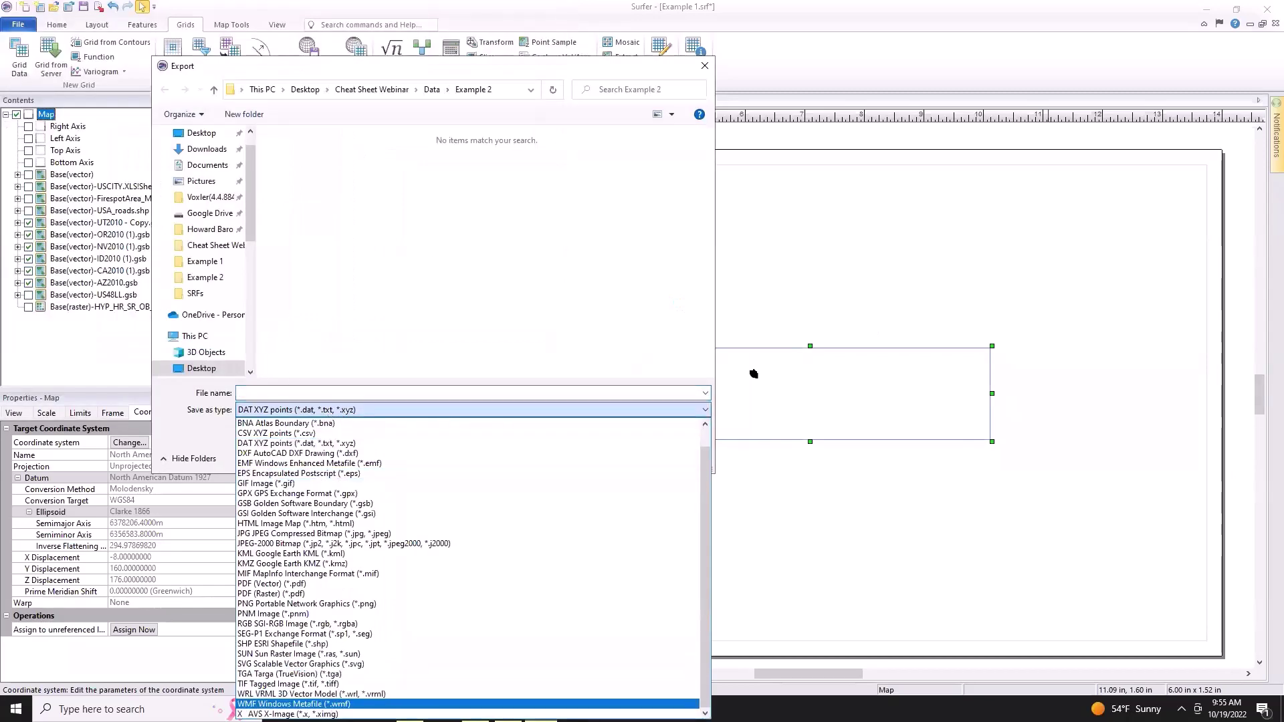
{"action": "left_click", "coordinate": [309, 645]}
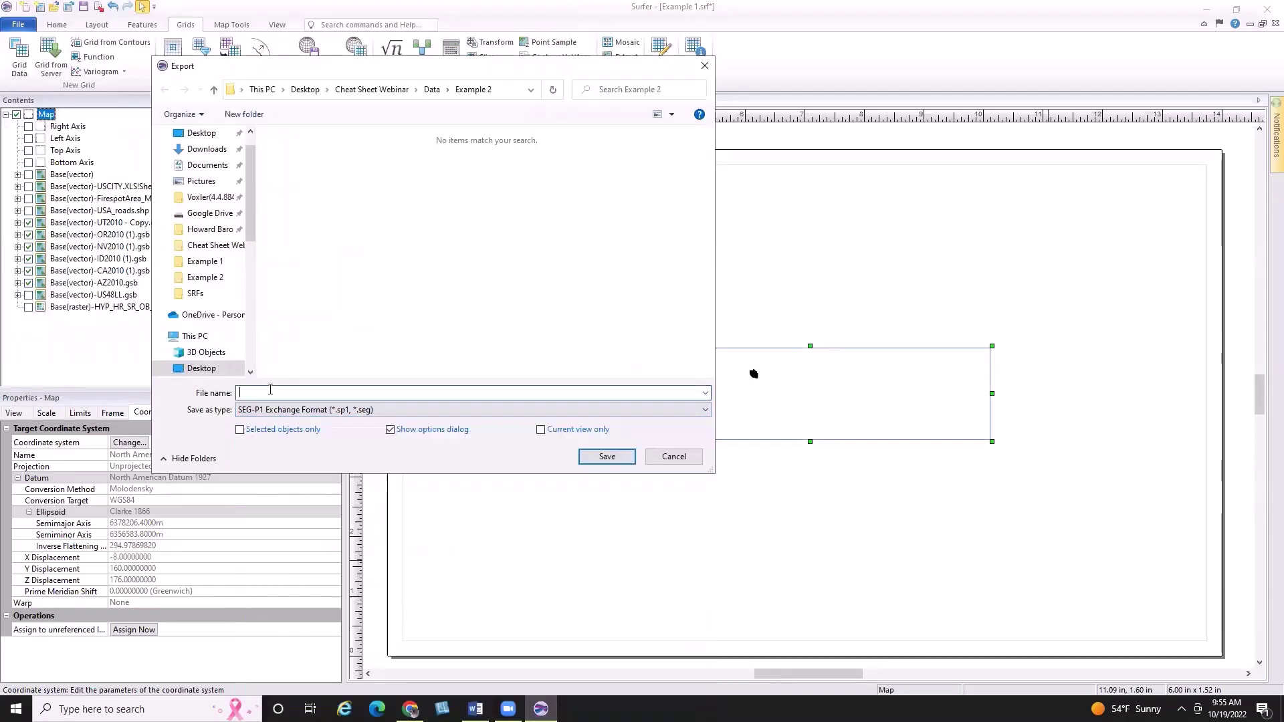
{"action": "left_click", "coordinate": [315, 411]}
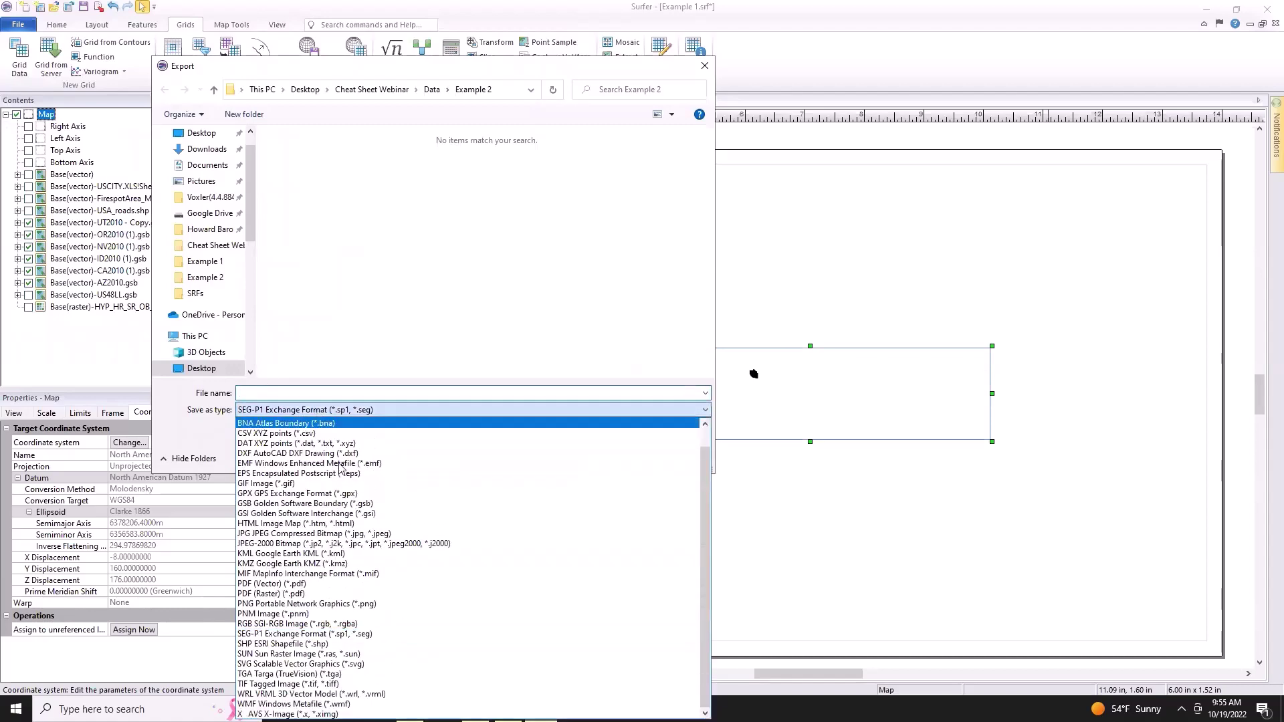
{"action": "left_click", "coordinate": [354, 643]}
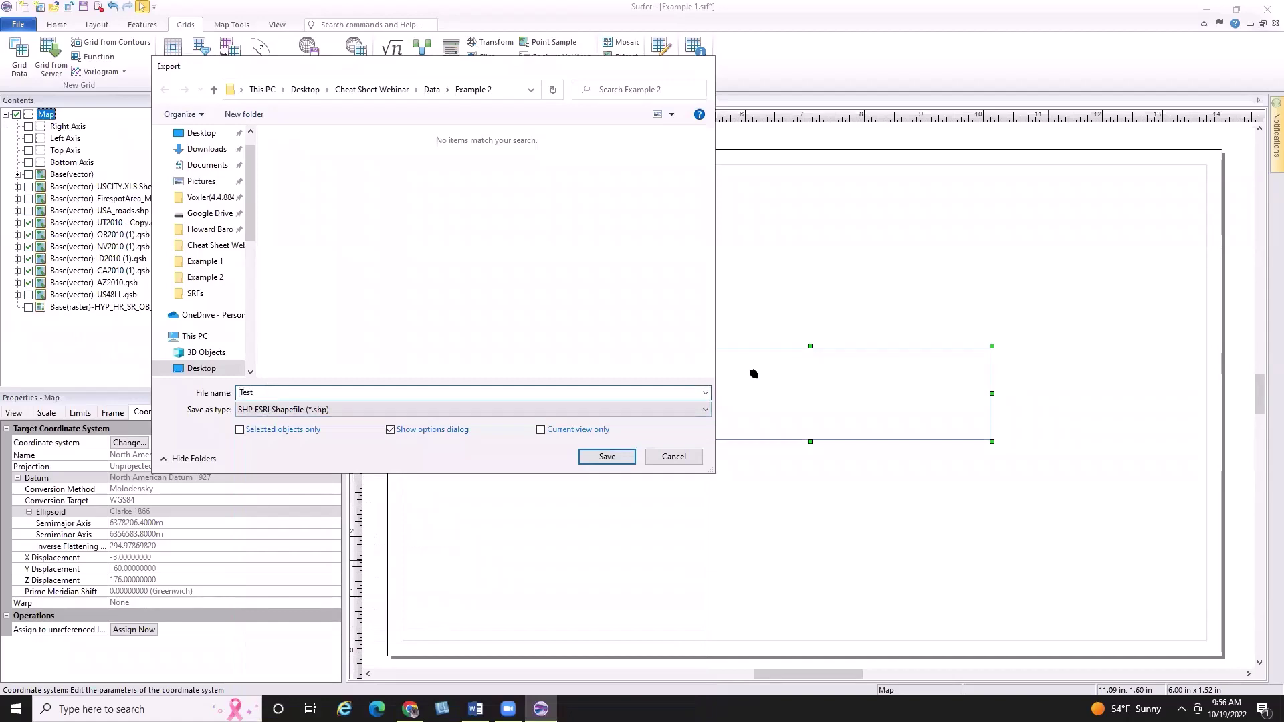
{"action": "key", "text": "Return"}
{"action": "left_click", "coordinate": [534, 252]}
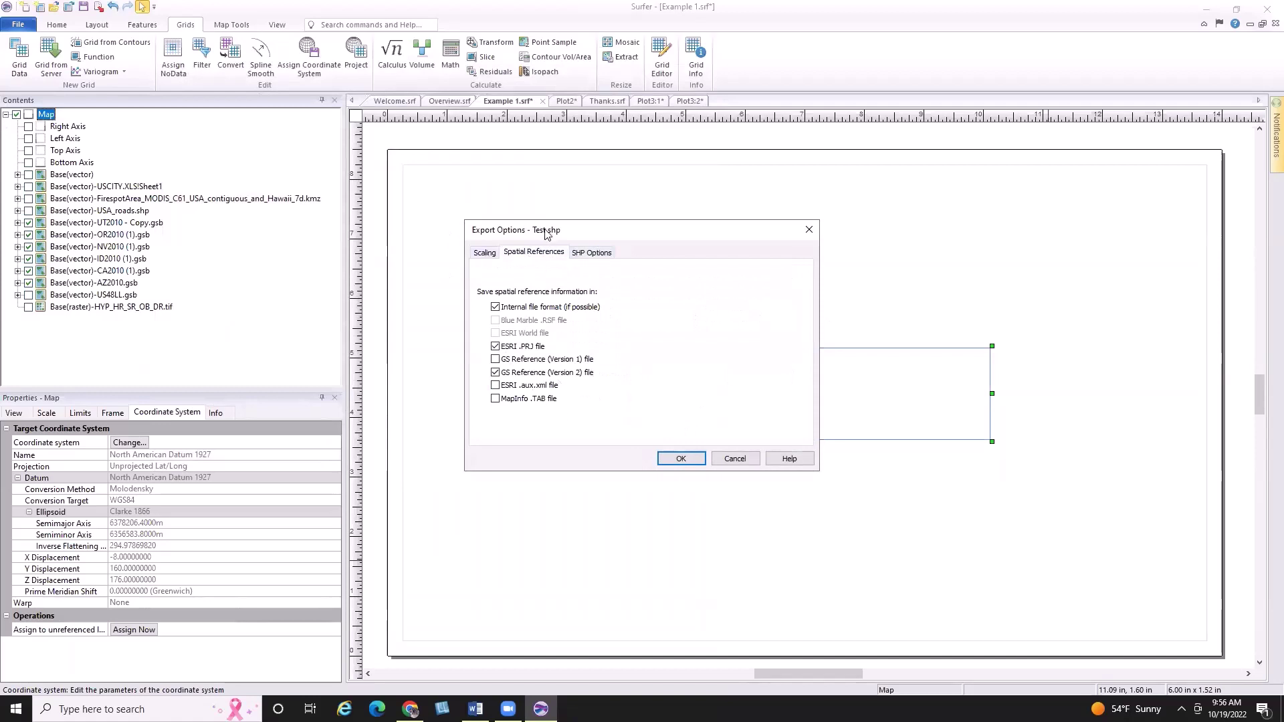
{"action": "left_click", "coordinate": [591, 252]}
{"action": "left_click", "coordinate": [679, 459]}
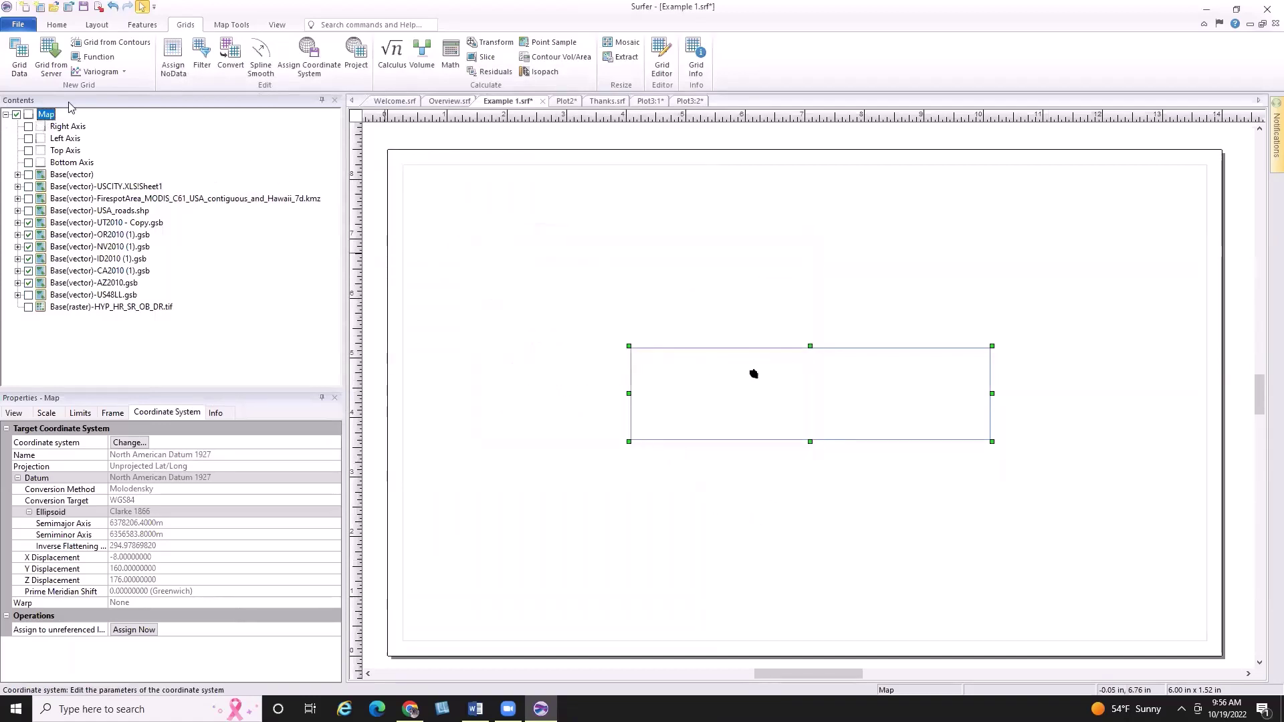
Step: Create a new plot with a base map from TestPoly.shp and display the map's target coordinate system
{"action": "left_click", "coordinate": [24, 6]}
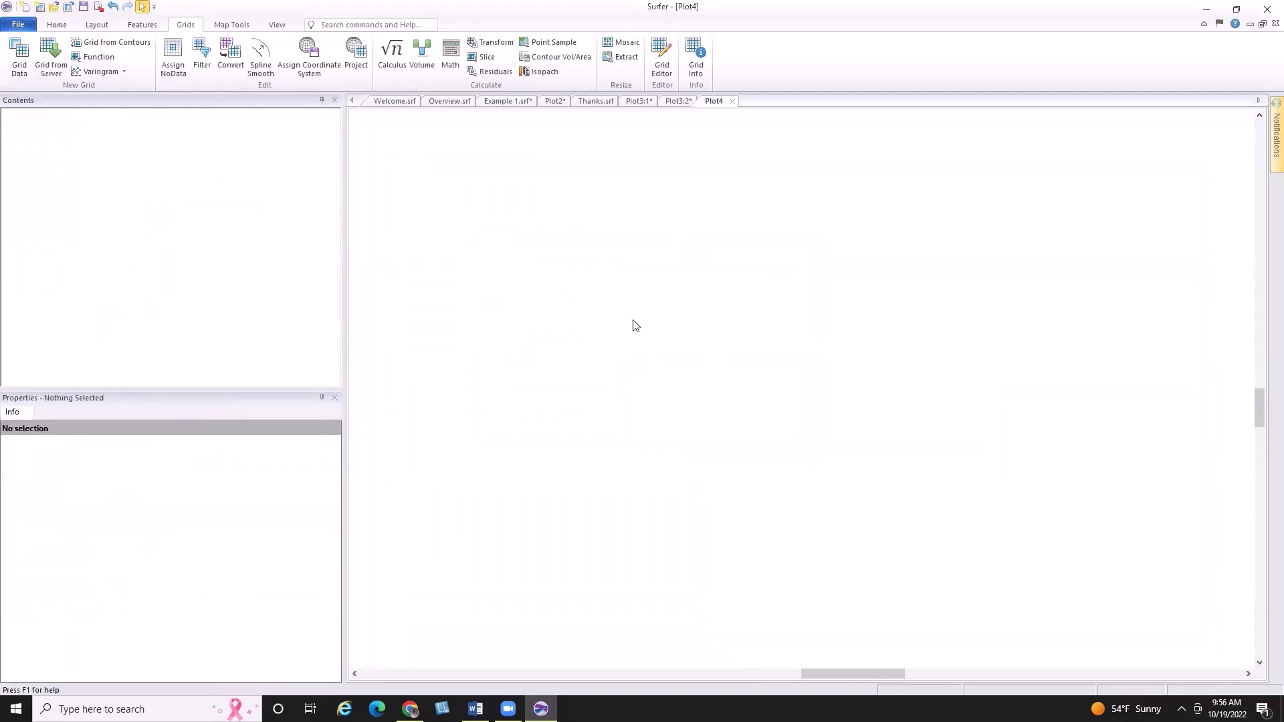
{"action": "scroll", "coordinate": [133, 74], "scroll_direction": "up", "scroll_amount": 3}
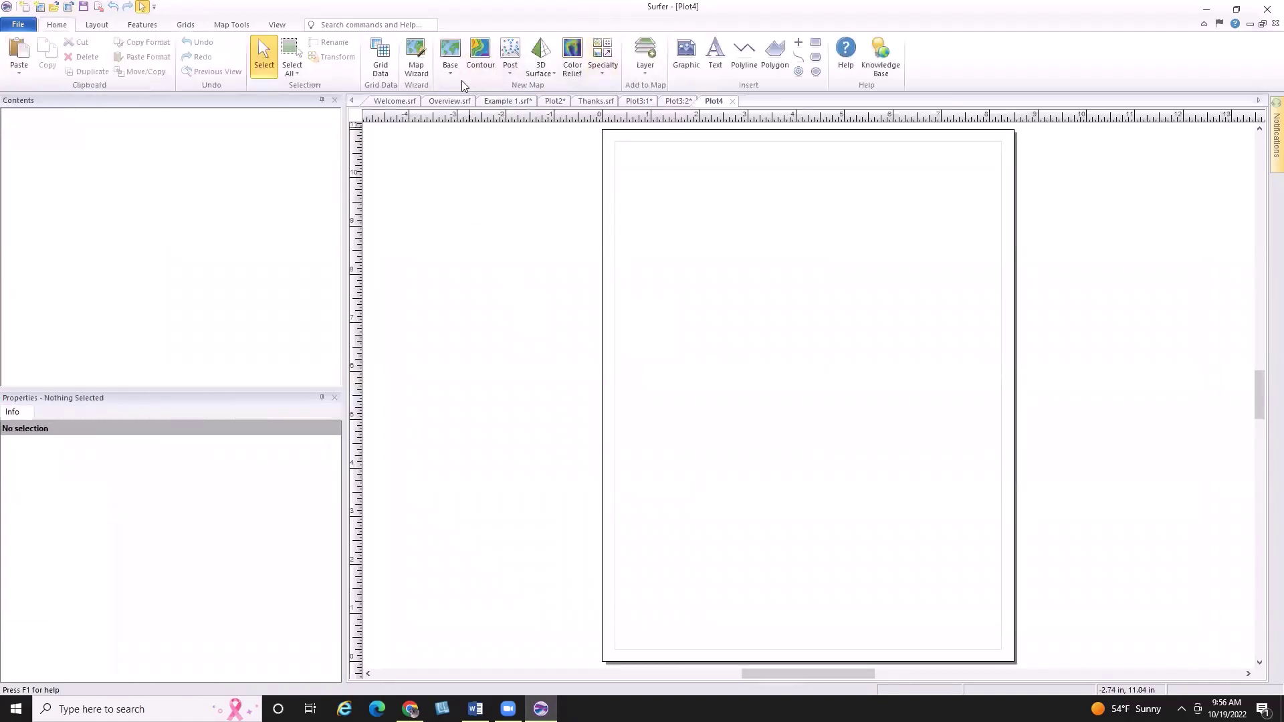
{"action": "left_click", "coordinate": [450, 54]}
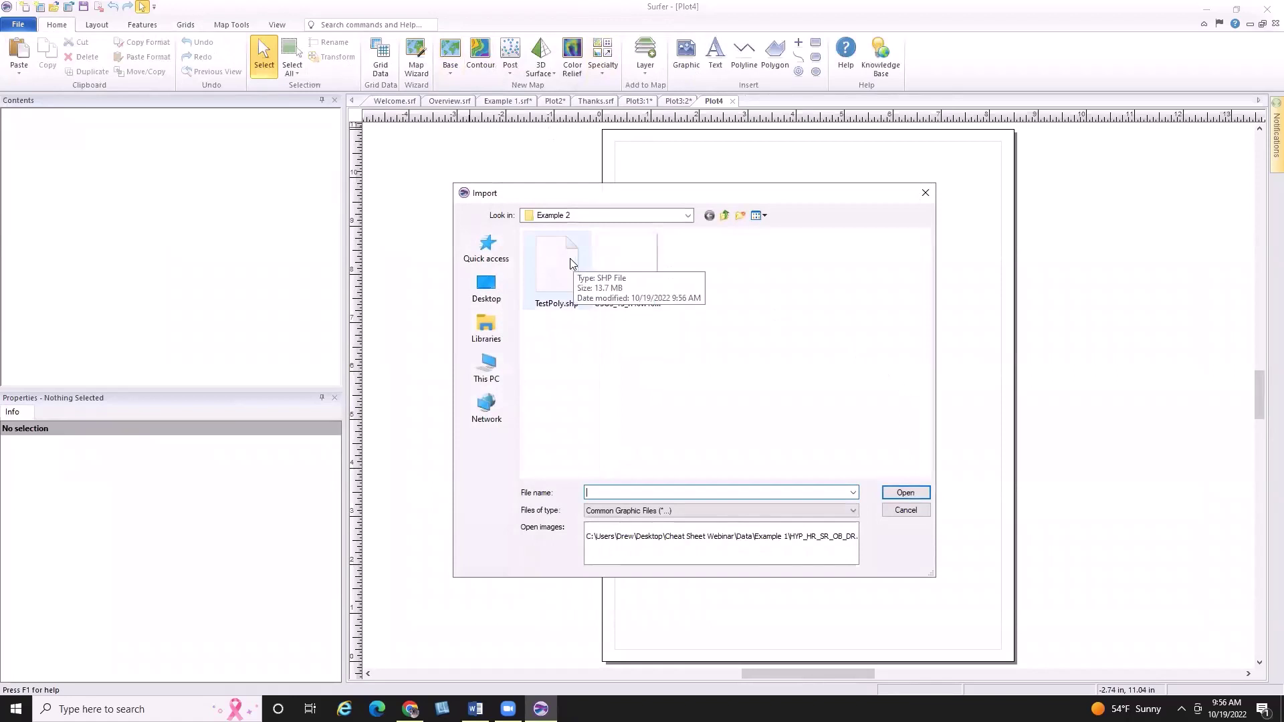
{"action": "left_click", "coordinate": [570, 262]}
{"action": "left_click", "coordinate": [905, 492]}
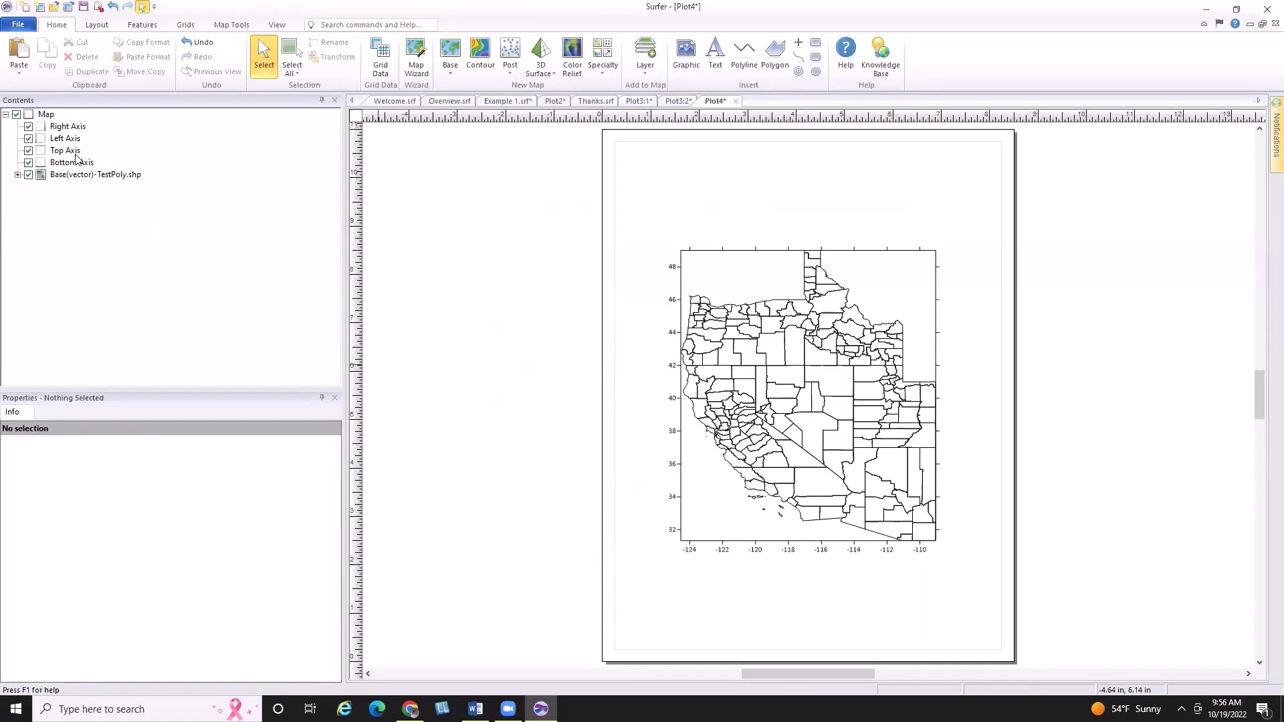
{"action": "left_click", "coordinate": [46, 115]}
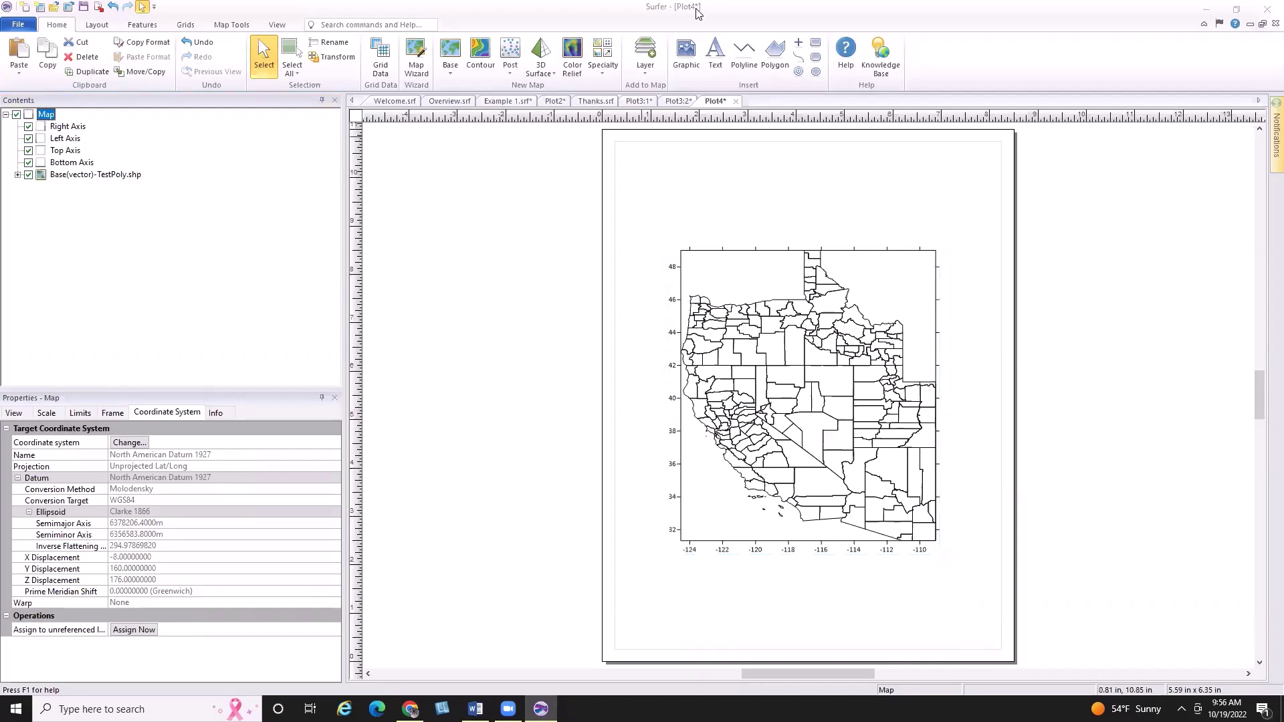
Step: Enlarge the view of the aerial image map in the Plot3:1 window, and switch to the Thanks.srf plot
{"action": "left_click", "coordinate": [685, 102]}
{"action": "left_click", "coordinate": [641, 101]}
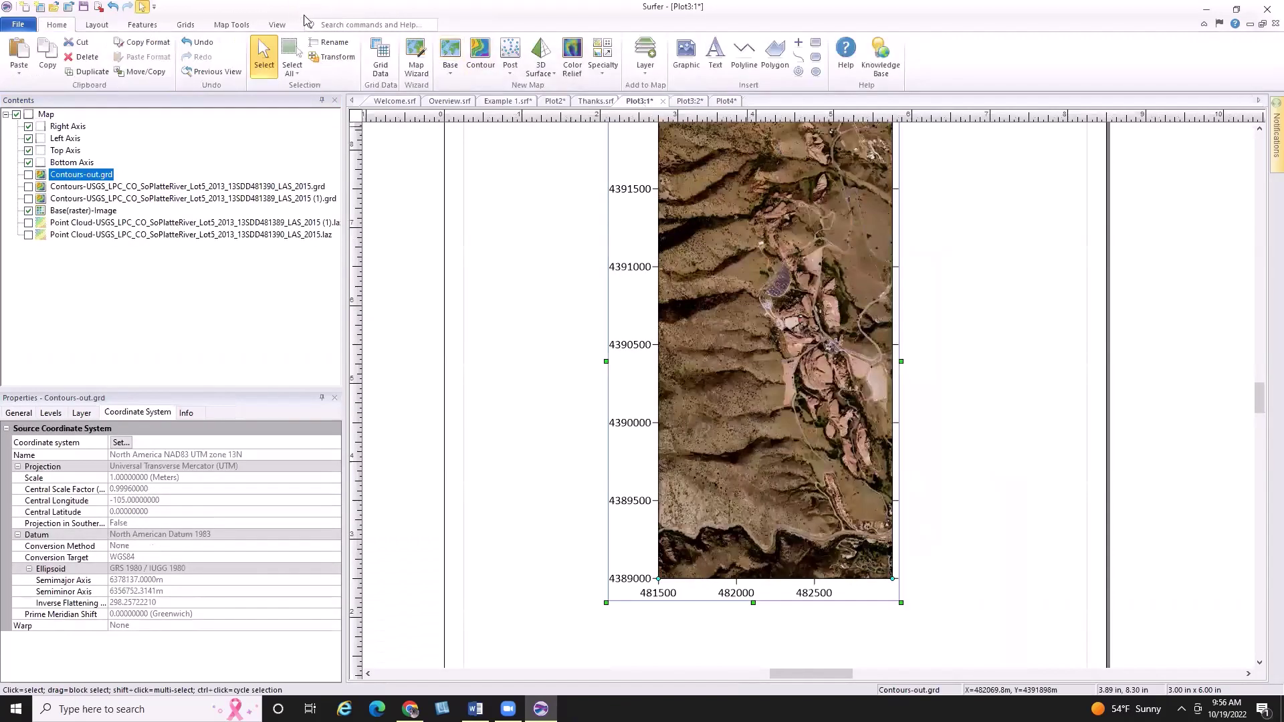
{"action": "left_click", "coordinate": [277, 25]}
{"action": "left_click", "coordinate": [102, 56]}
{"action": "left_click_drag", "start_coordinate": [721, 254], "coordinate": [721, 230]}
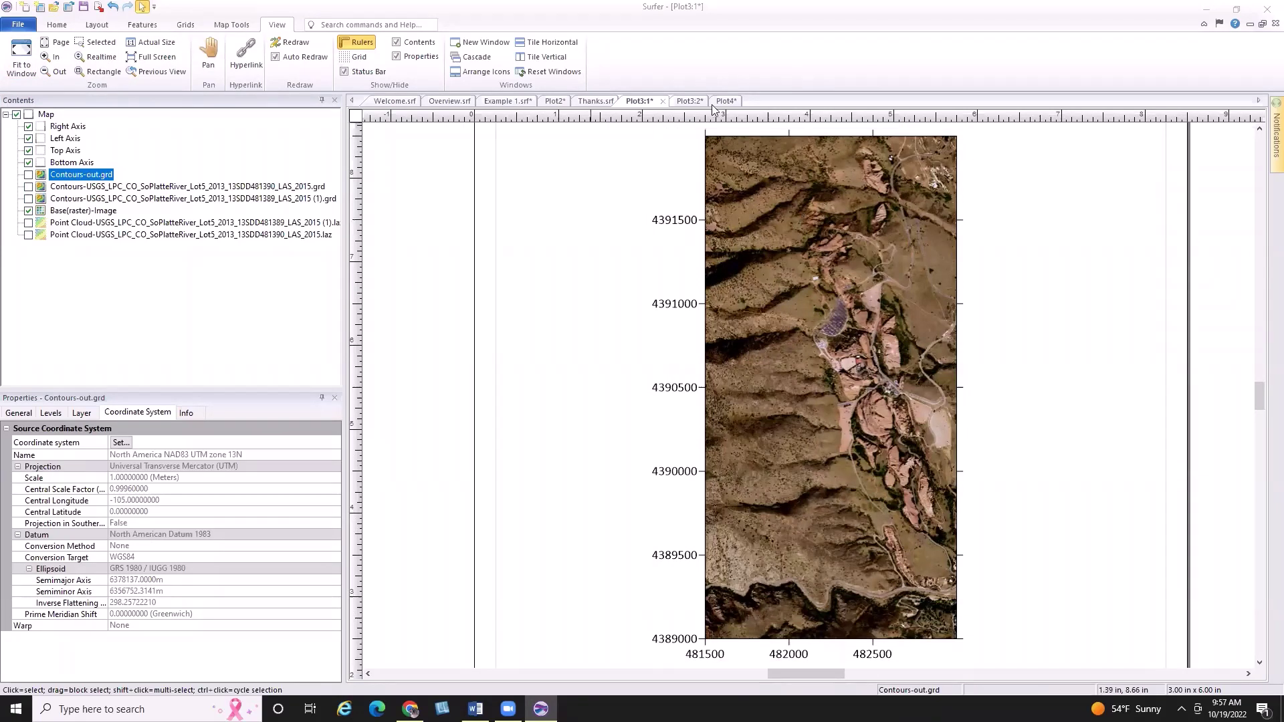
{"action": "left_click", "coordinate": [597, 101]}
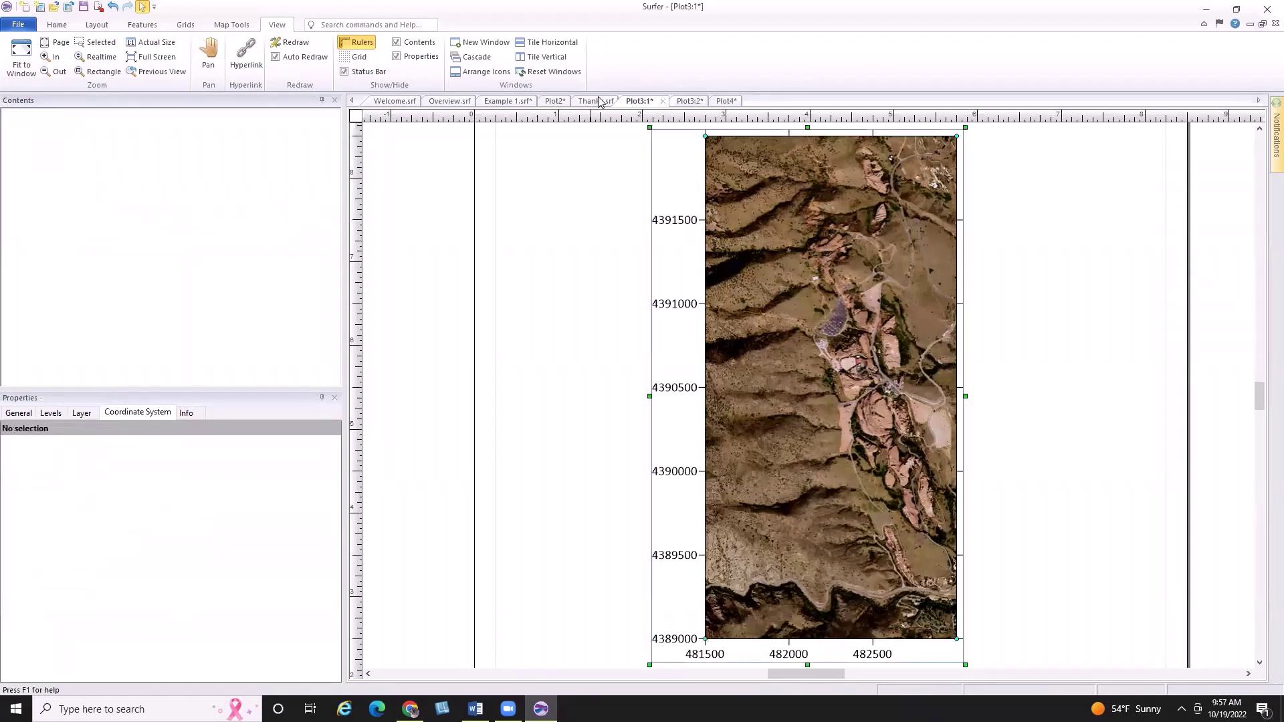